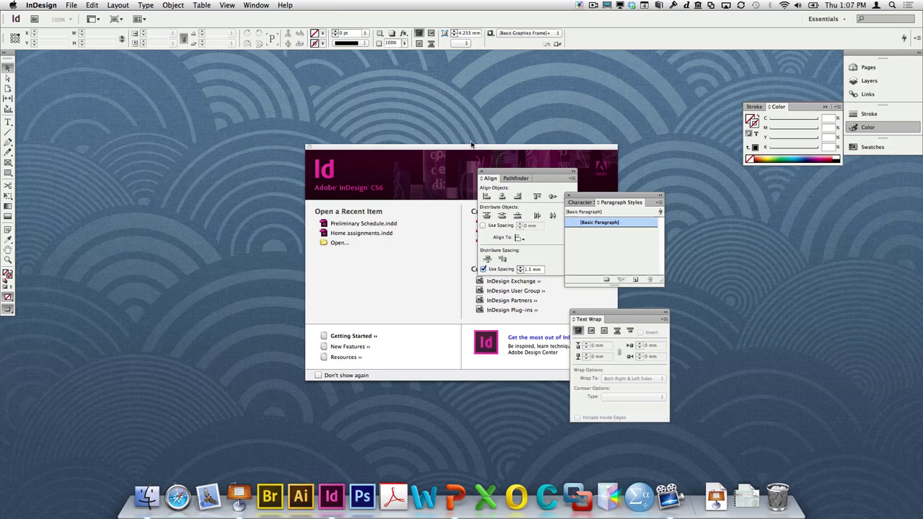
{"action": "left_click", "coordinate": [835, 20]}
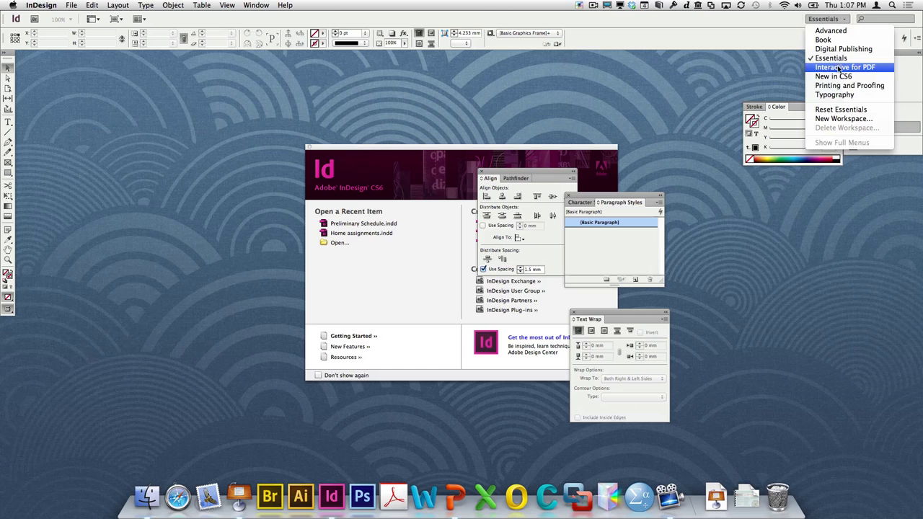
{"action": "left_click", "coordinate": [844, 118]}
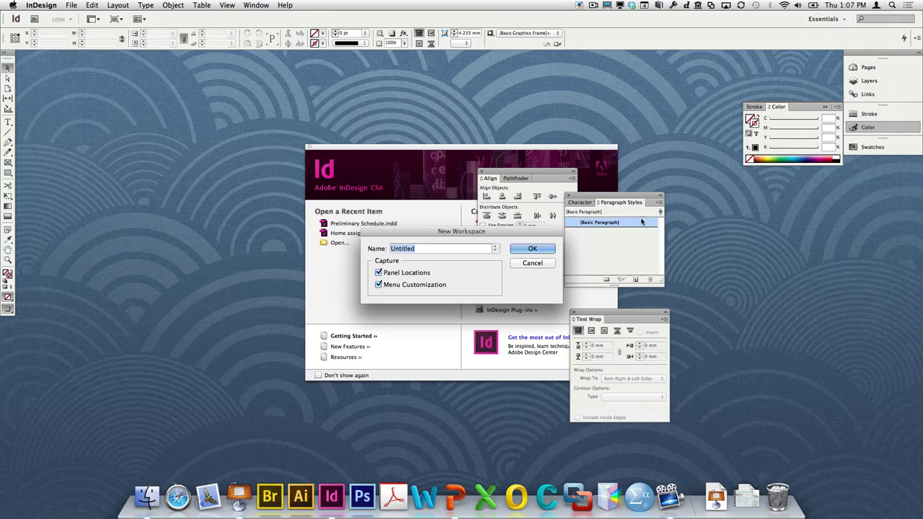
{"action": "left_click", "coordinate": [534, 263]}
- Reset the Essentials workspace to its default panel layout
{"action": "left_click", "coordinate": [830, 19]}
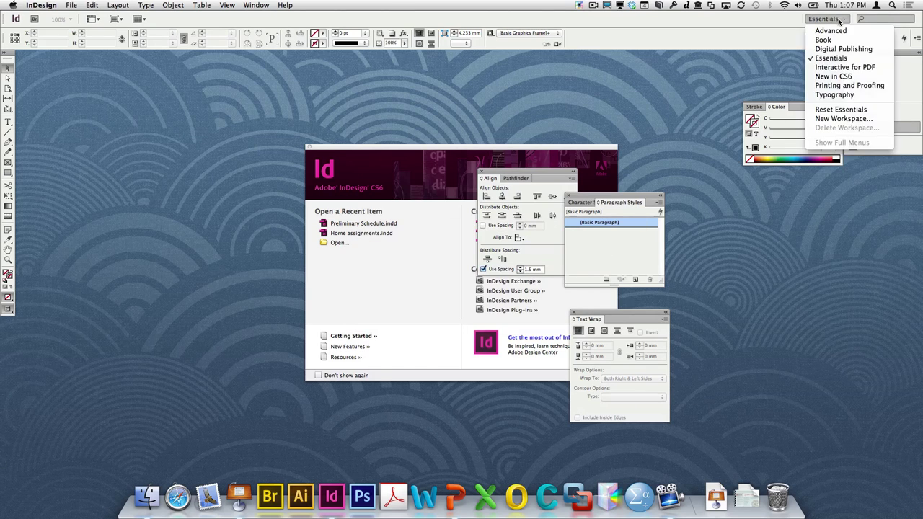
{"action": "left_click", "coordinate": [841, 109]}
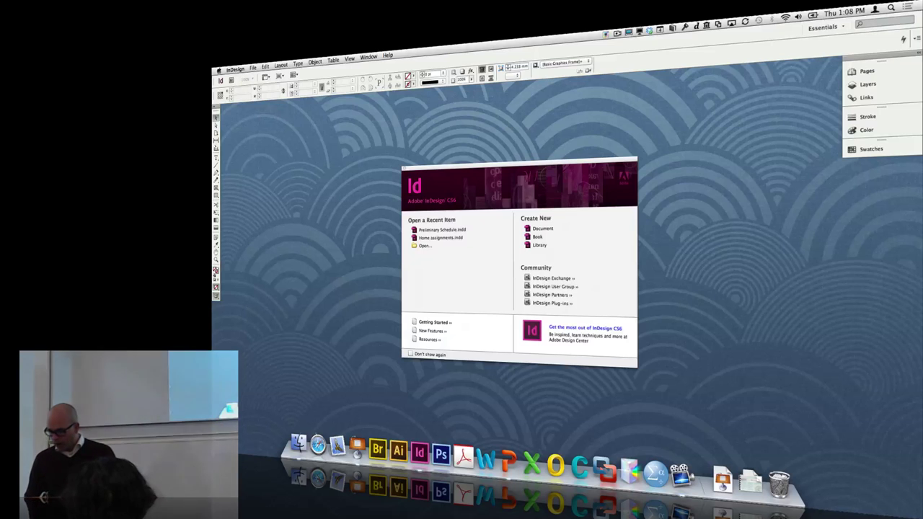
- Switch to Finder, open the Case-Montage folder from Illustration course 2012 and move its window clear of the InDesign welcome screen
{"action": "left_click", "coordinate": [298, 443]}
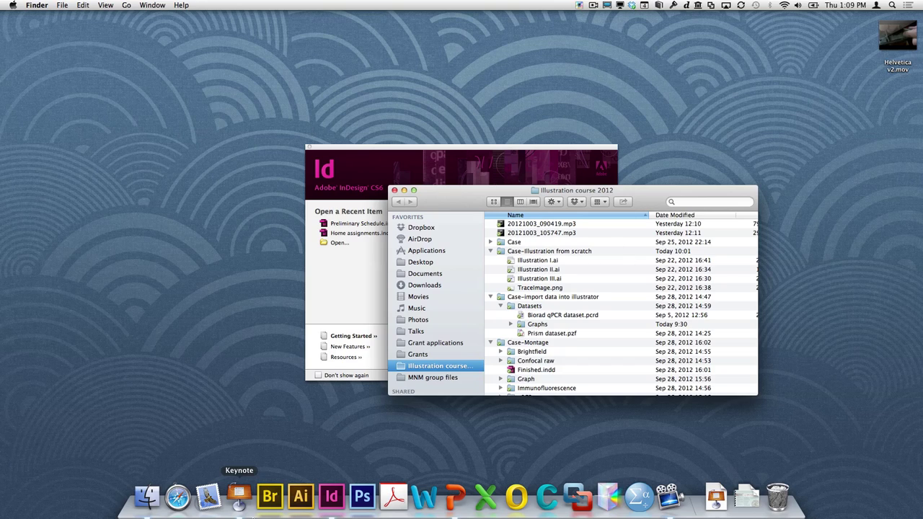
{"action": "double_click", "coordinate": [516, 343]}
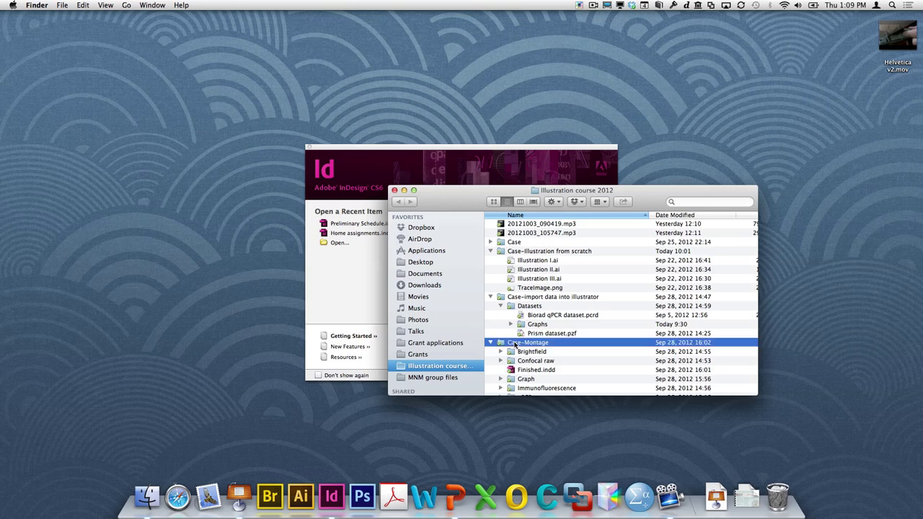
{"action": "left_click_drag", "start_coordinate": [613, 190], "coordinate": [330, 59]}
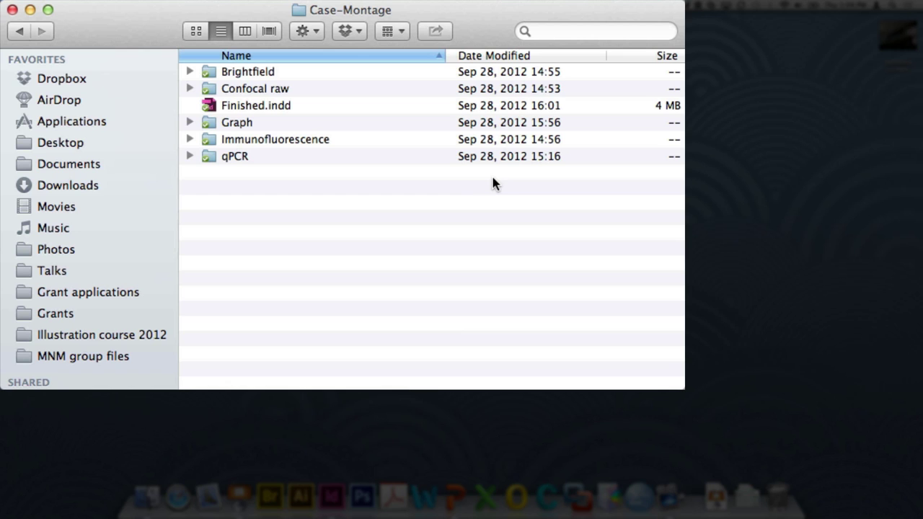
- Expand the Brightfield, Confocal raw, Immunofluorescence, qPCR and Graph folders to look through the source files
{"action": "left_click", "coordinate": [191, 71]}
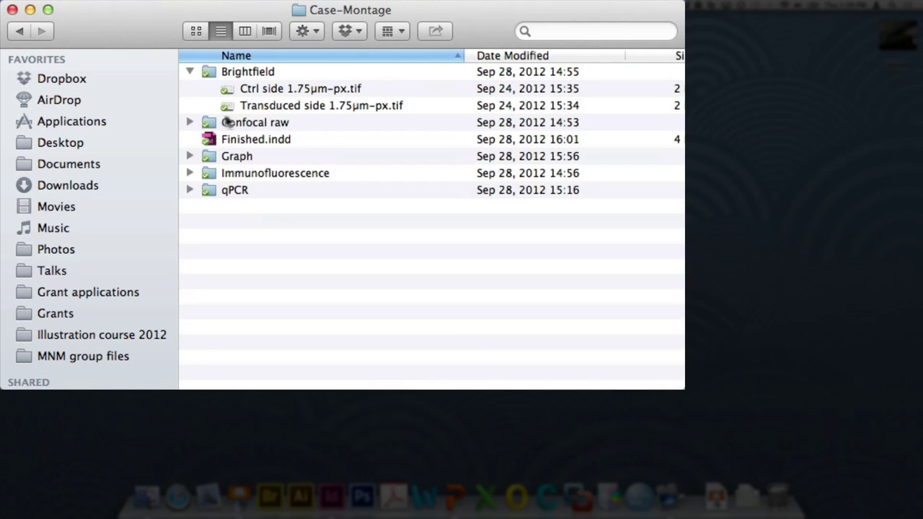
{"action": "left_click", "coordinate": [190, 122]}
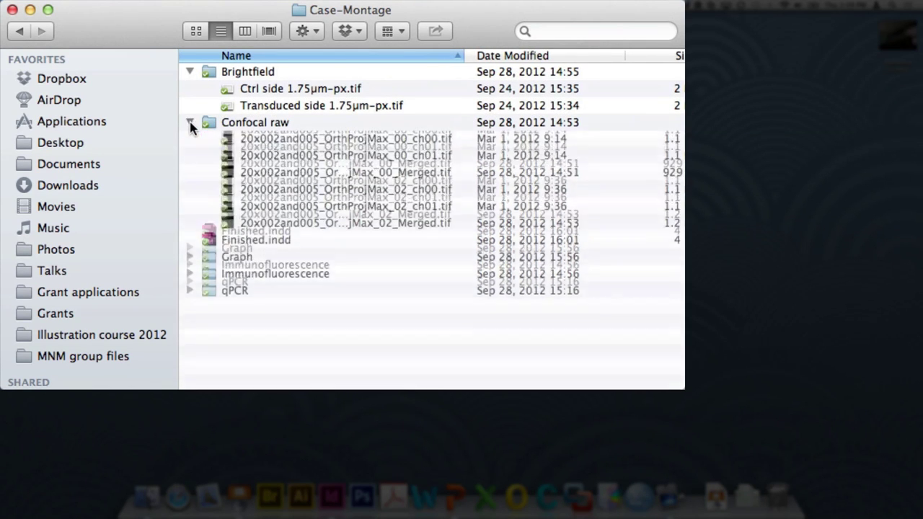
{"action": "left_click", "coordinate": [189, 274]}
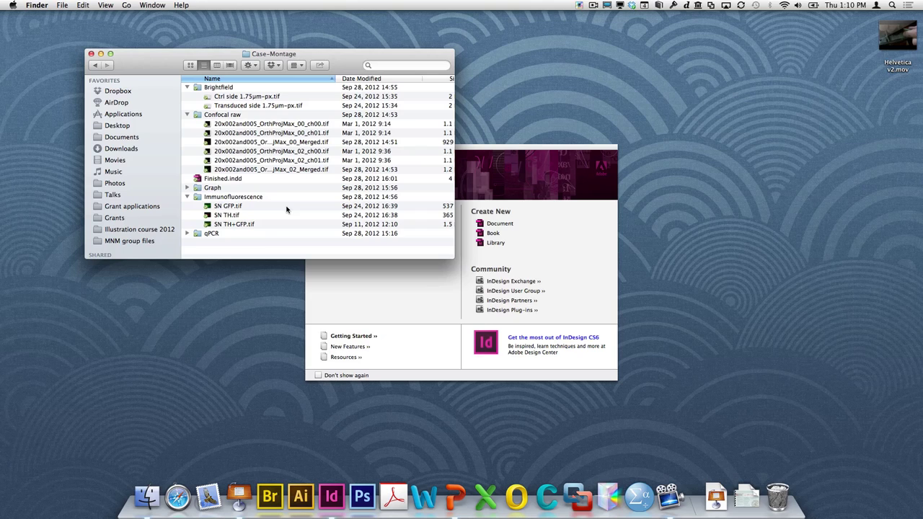
{"action": "left_click", "coordinate": [187, 234]}
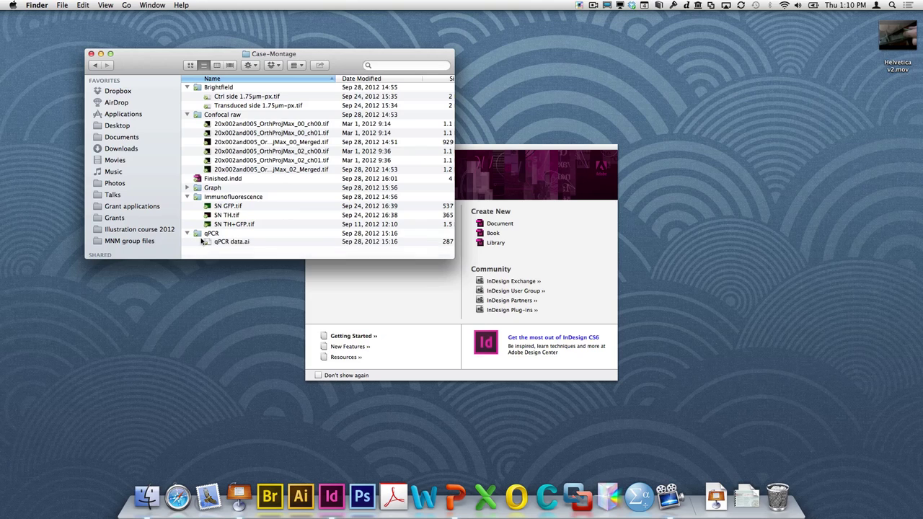
{"action": "left_click", "coordinate": [186, 188]}
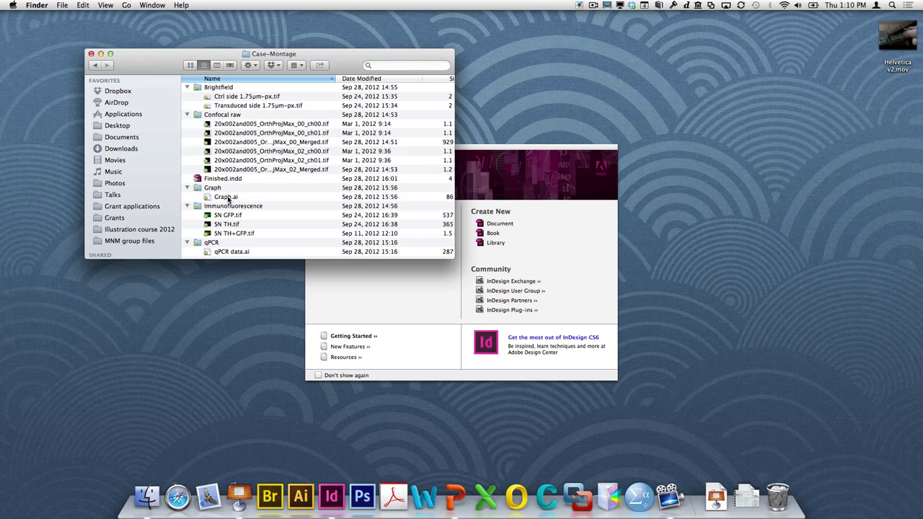
- Open Graph.ai in Illustrator despite the missing font, and move its window off the file list
{"action": "double_click", "coordinate": [225, 197]}
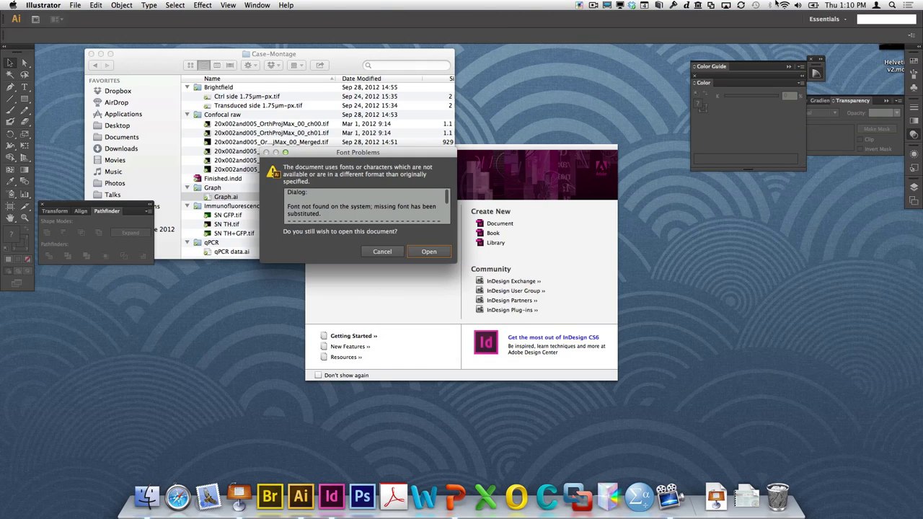
{"action": "key", "text": "Return"}
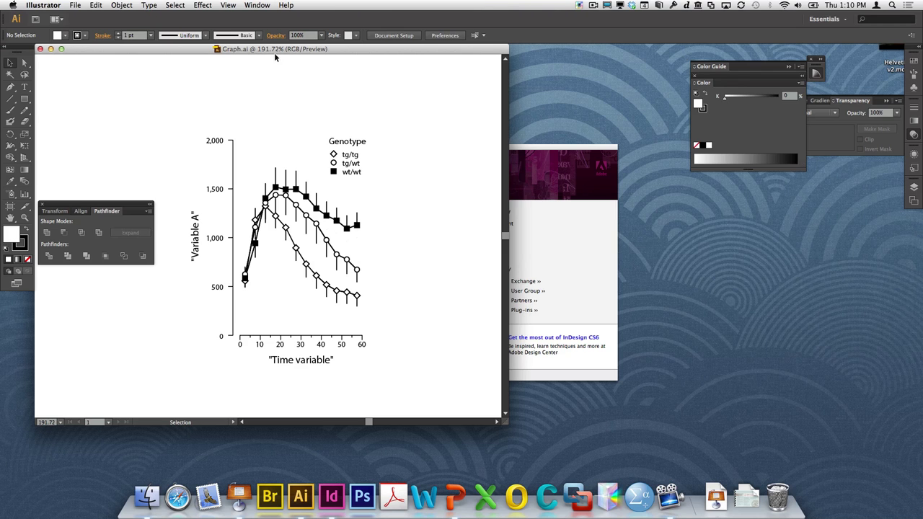
{"action": "left_click_drag", "start_coordinate": [277, 58], "coordinate": [289, 353]}
- Open qPCR data.ai in Illustrator, enlarge the document window and examine the amplification plot up close
{"action": "double_click", "coordinate": [228, 253]}
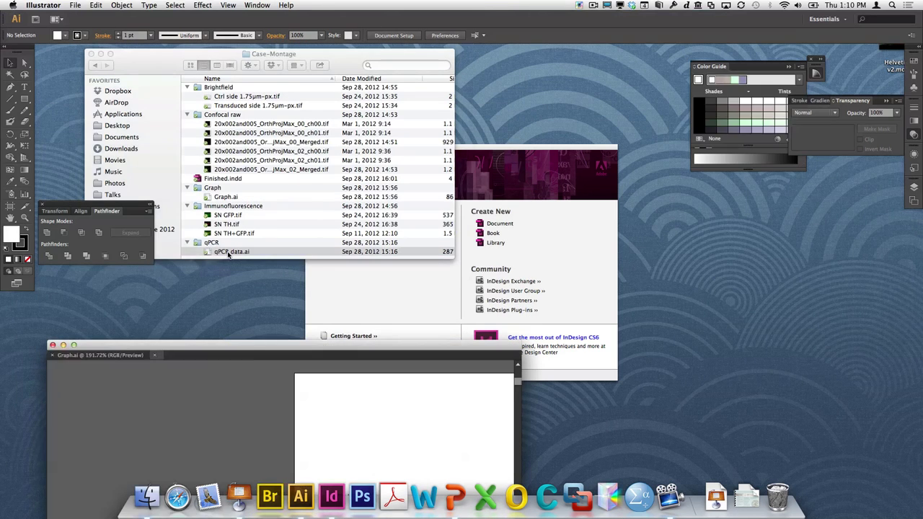
{"action": "left_click_drag", "start_coordinate": [365, 349], "coordinate": [339, 37]}
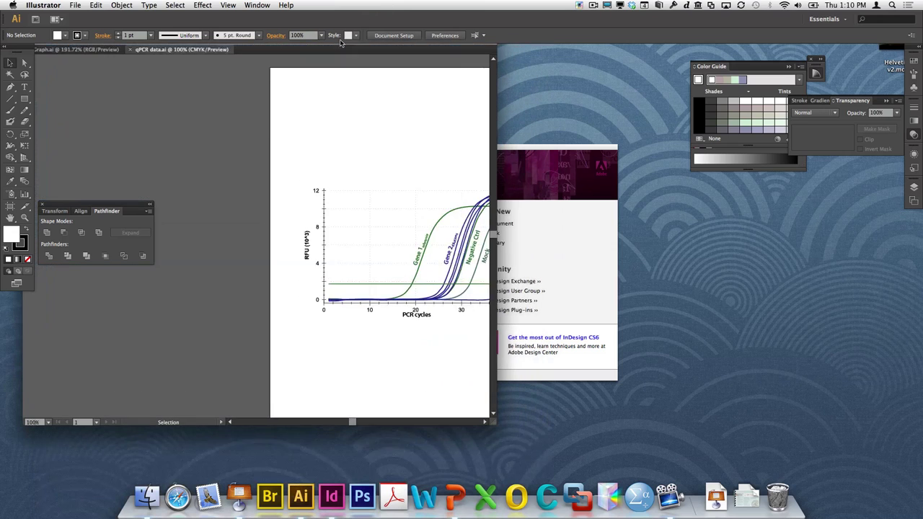
{"action": "left_click_drag", "start_coordinate": [495, 375], "coordinate": [655, 426]}
{"action": "left_click_drag", "start_coordinate": [793, 440], "coordinate": [815, 441]}
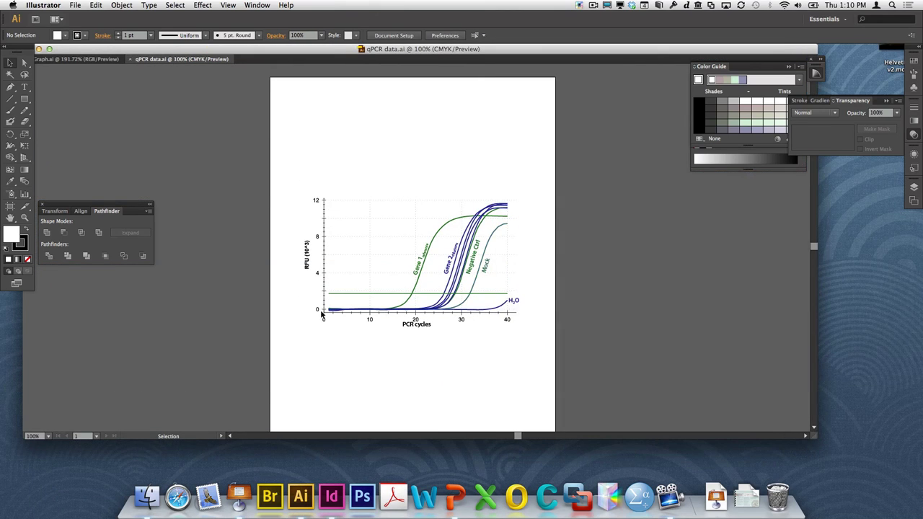
{"action": "left_click", "coordinate": [24, 217]}
{"action": "left_click_drag", "start_coordinate": [299, 170], "coordinate": [533, 341]}
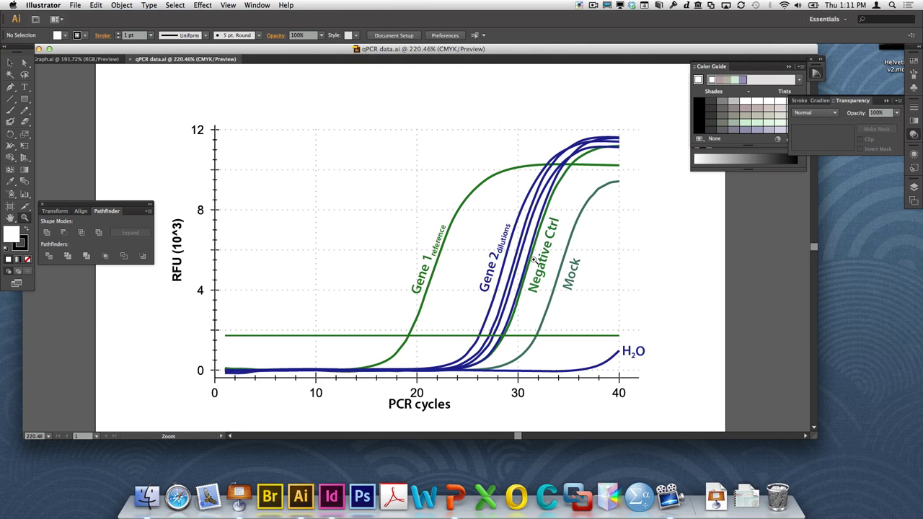
- Close both Illustrator documents and quit Illustrator
{"action": "left_click_drag", "start_coordinate": [333, 54], "coordinate": [347, 224]}
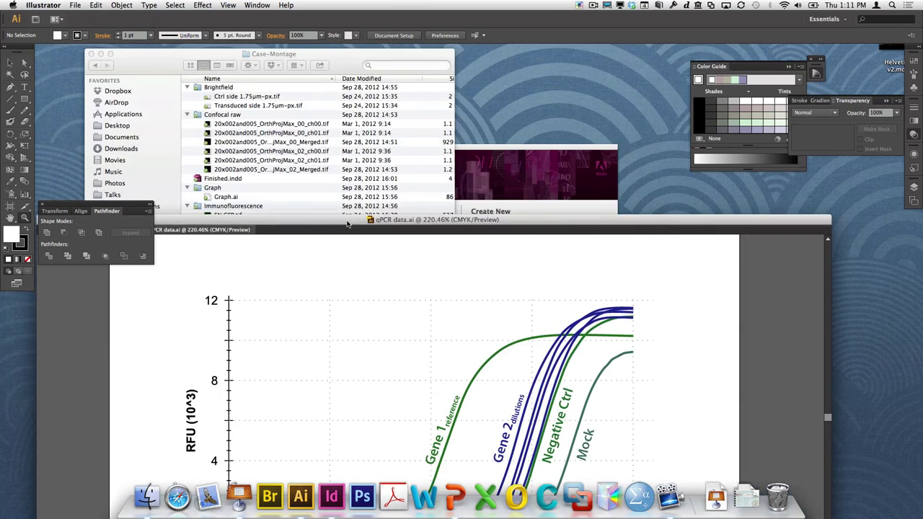
{"action": "key", "text": "super+w"}
{"action": "key", "text": "super+w"}
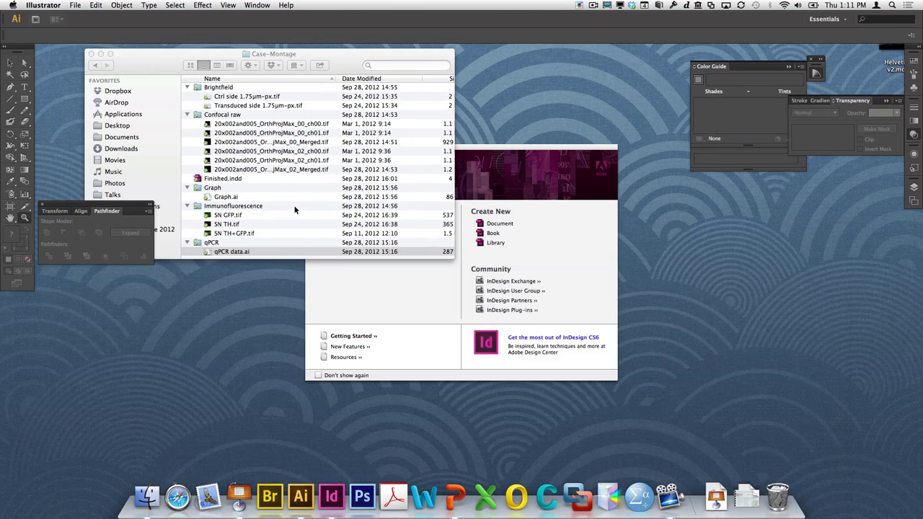
{"action": "key", "text": "super+q"}
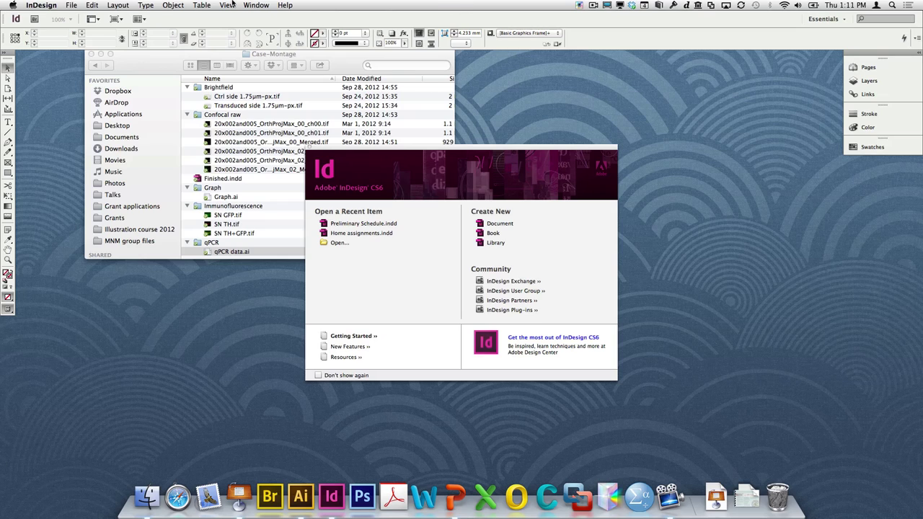
- Start a new InDesign document and set its page width to 87 mm
{"action": "left_click", "coordinate": [72, 5]}
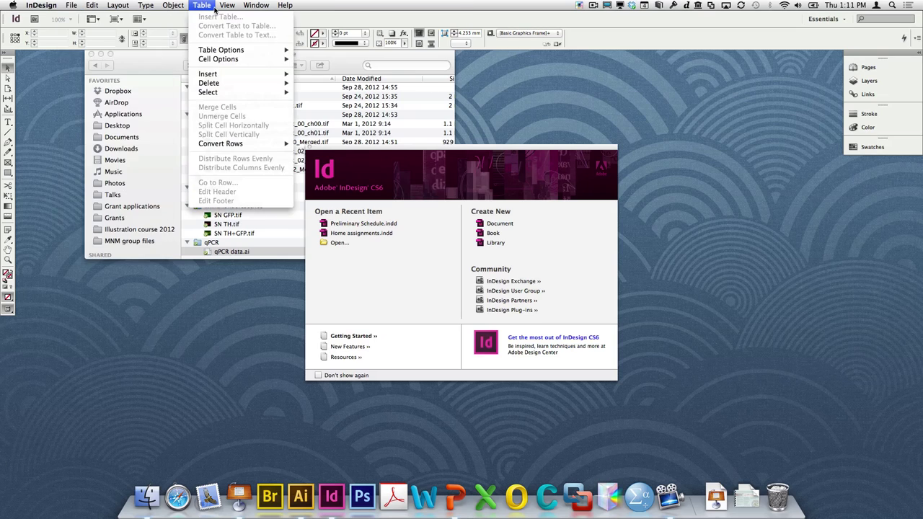
{"action": "mouse_move", "coordinate": [78, 16]}
{"action": "left_click", "coordinate": [195, 20]}
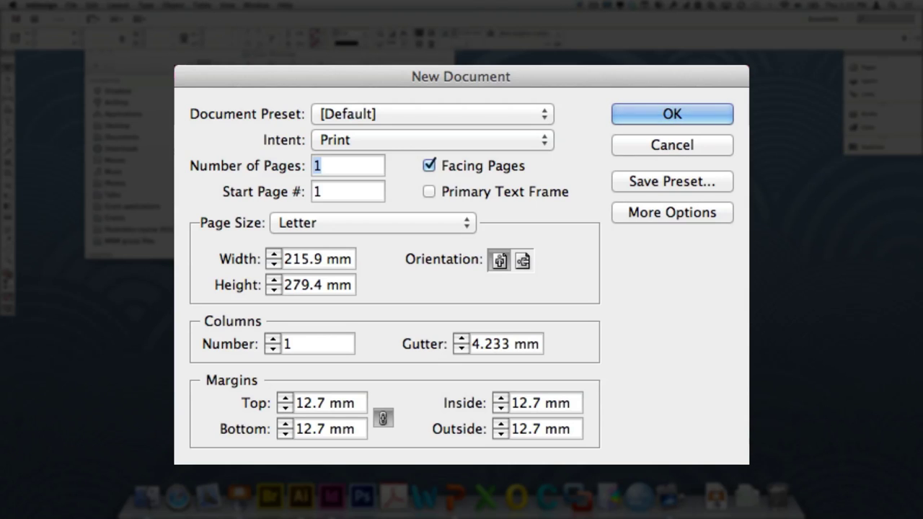
{"action": "left_click", "coordinate": [319, 260]}
{"action": "left_click_drag", "start_coordinate": [323, 260], "coordinate": [284, 259]}
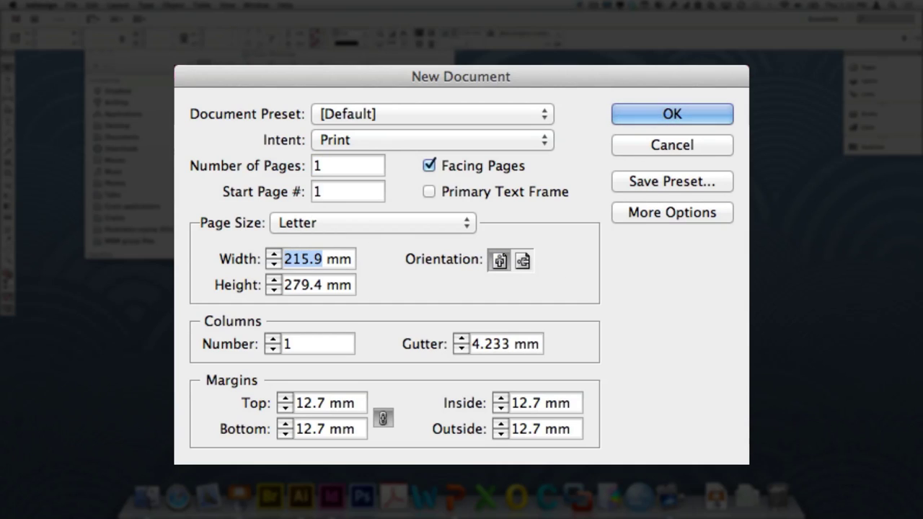
{"action": "type", "text": "87"}
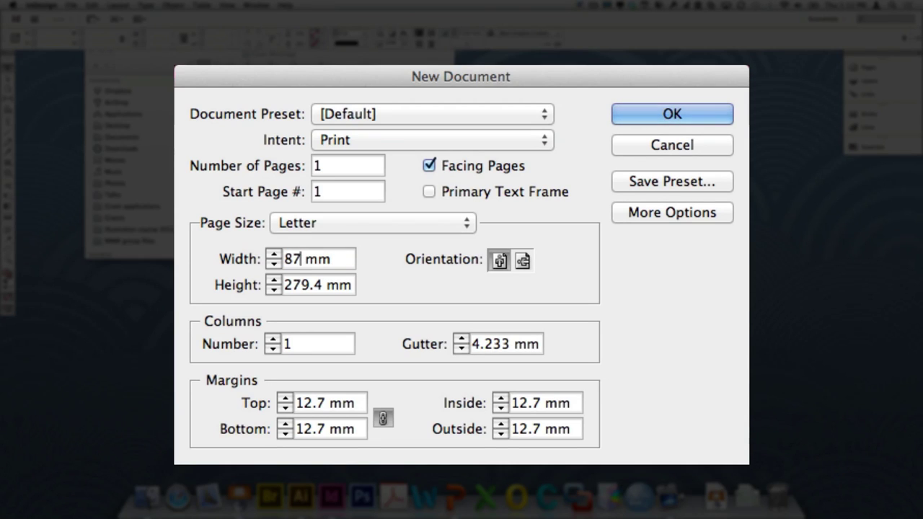
{"action": "key", "text": "Down"}
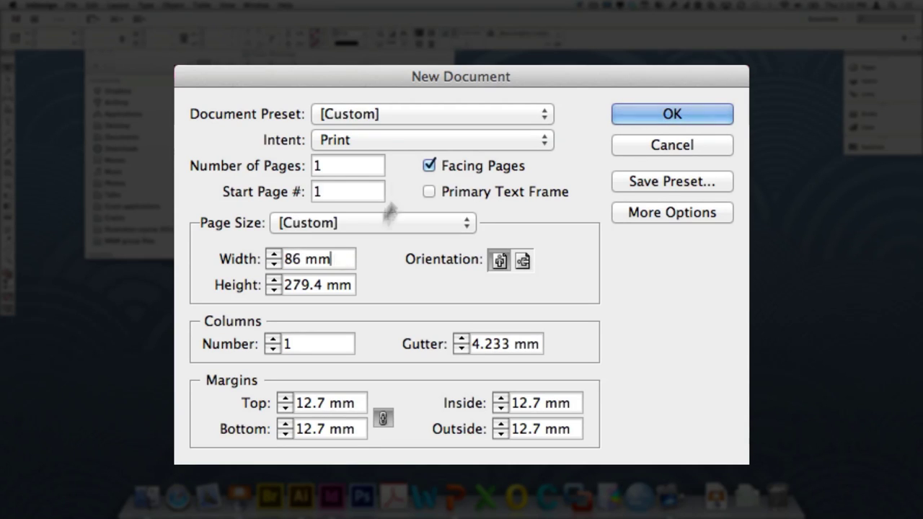
{"action": "key", "text": "Up"}
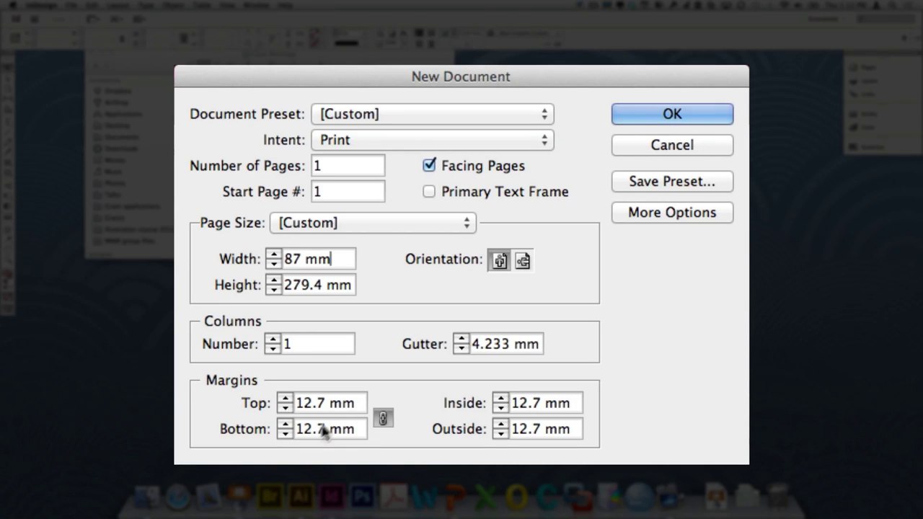
- Set all page margins to 0 mm and create the document
{"action": "left_click_drag", "start_coordinate": [356, 405], "coordinate": [269, 381]}
{"action": "type", "text": "0"}
{"action": "key", "text": "Tab"}
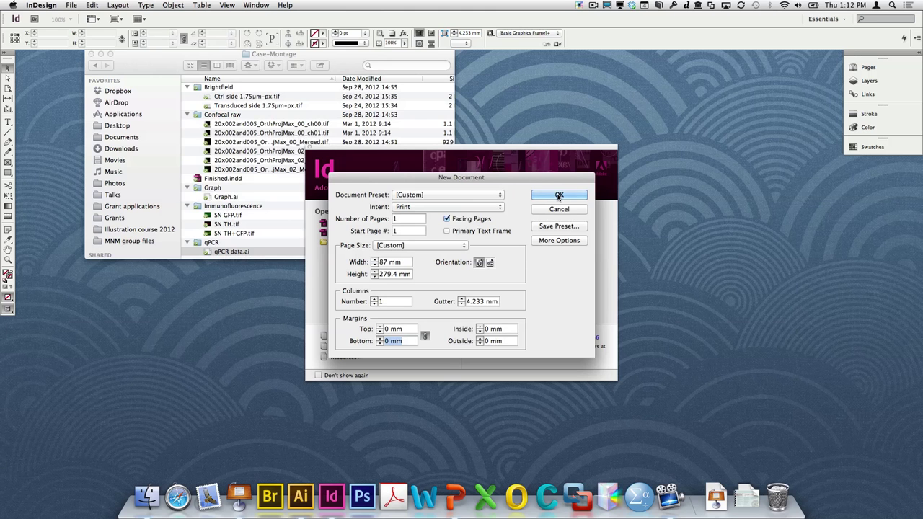
{"action": "left_click", "coordinate": [671, 113]}
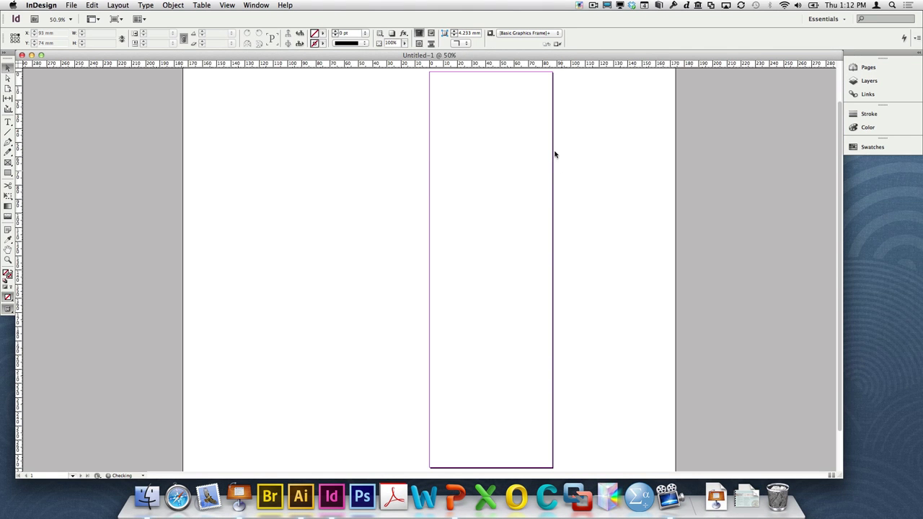
{"action": "scroll", "coordinate": [554, 150], "scroll_direction": "up", "scroll_amount": 2}
{"action": "scroll", "coordinate": [558, 149], "scroll_direction": "down", "scroll_amount": 4}
{"action": "scroll", "coordinate": [559, 150], "scroll_direction": "up", "scroll_amount": 1}
{"action": "scroll", "coordinate": [559, 150], "scroll_direction": "up", "scroll_amount": 3}
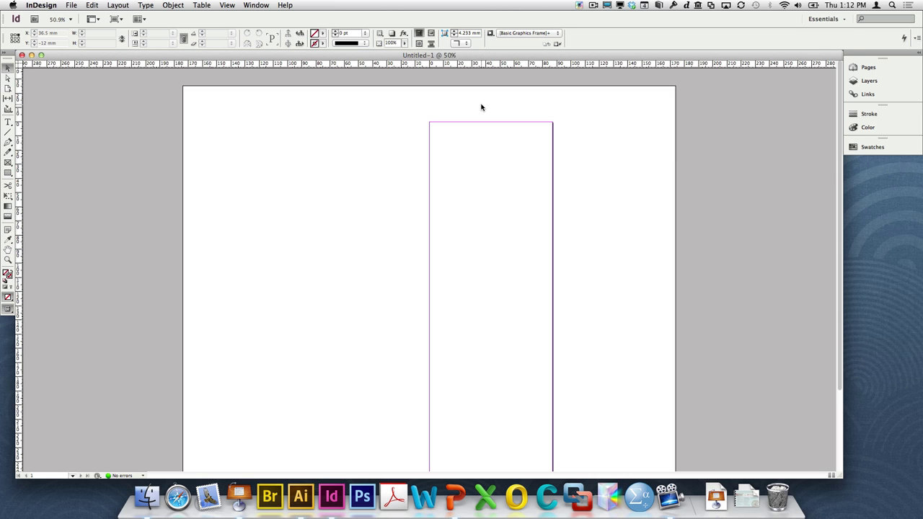
- Switch to Finder to review the Brightfield, merged confocal and immunofluorescence image files, and return to the blank InDesign document
{"action": "left_click", "coordinate": [147, 496]}
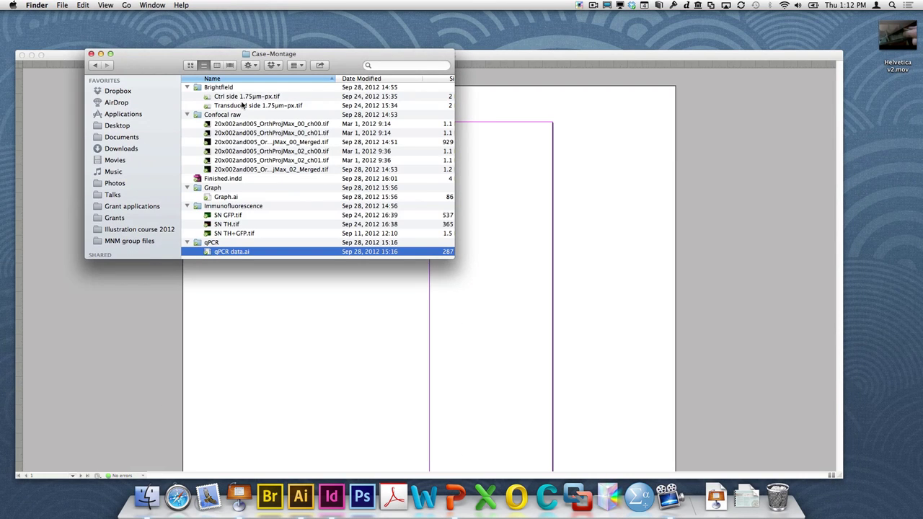
{"action": "left_click", "coordinate": [254, 96]}
{"action": "left_click", "coordinate": [259, 106]}
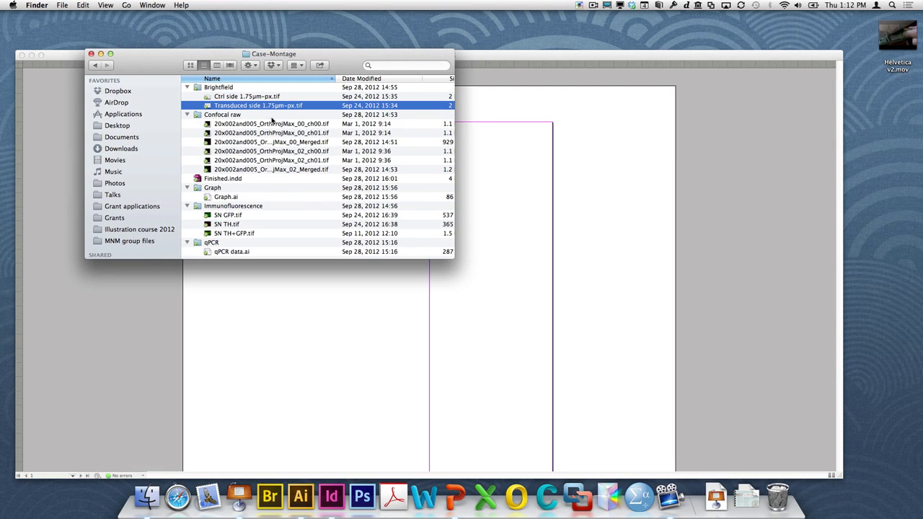
{"action": "left_click", "coordinate": [312, 146]}
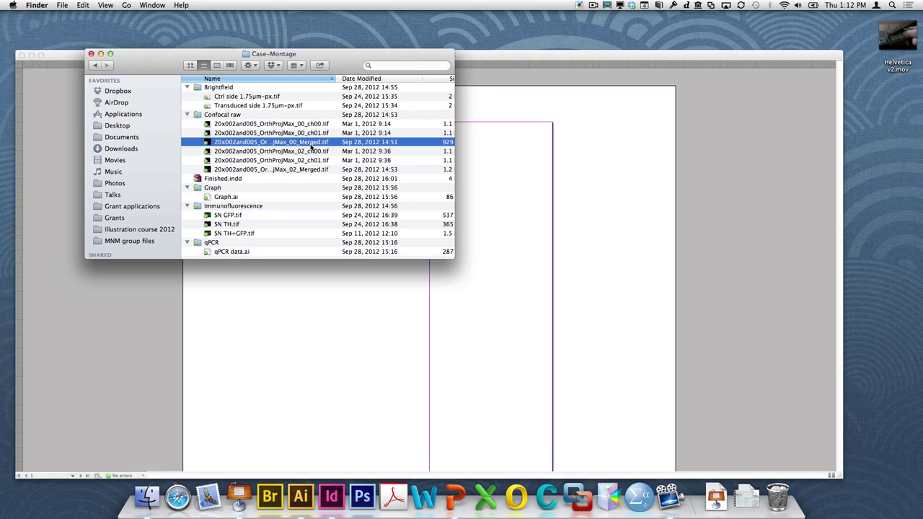
{"action": "left_click", "coordinate": [242, 223]}
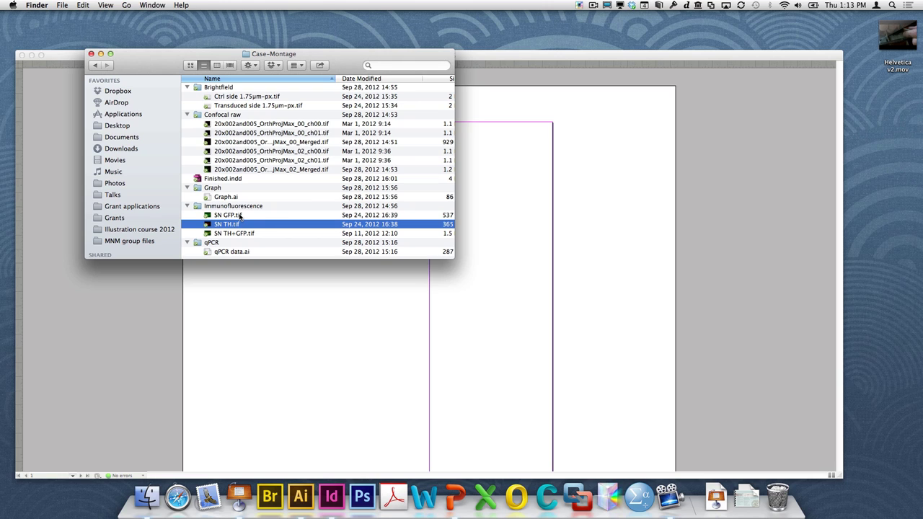
{"action": "left_click", "coordinate": [508, 113]}
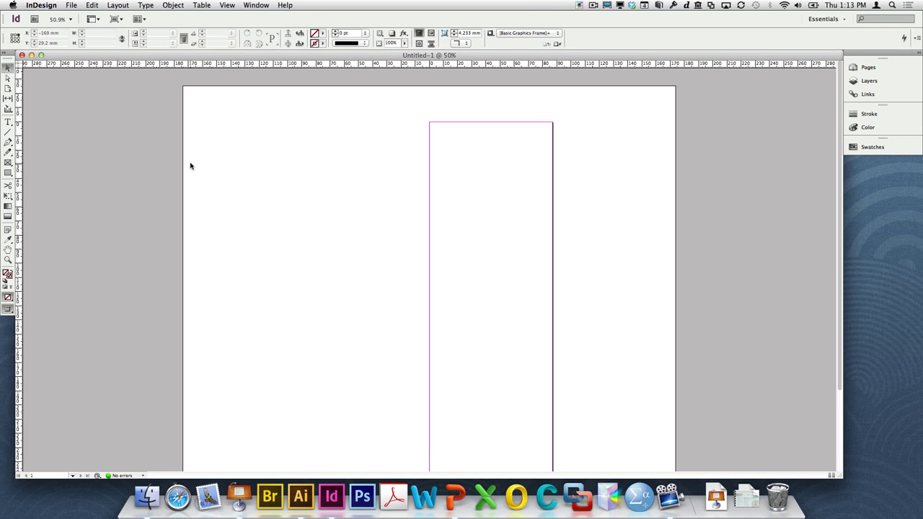
- Place the Transduced side 1.75µm-px.tif image from the Case-Montage Brightfield folder onto the page, with Replace Selected Item off
{"action": "left_click", "coordinate": [75, 5]}
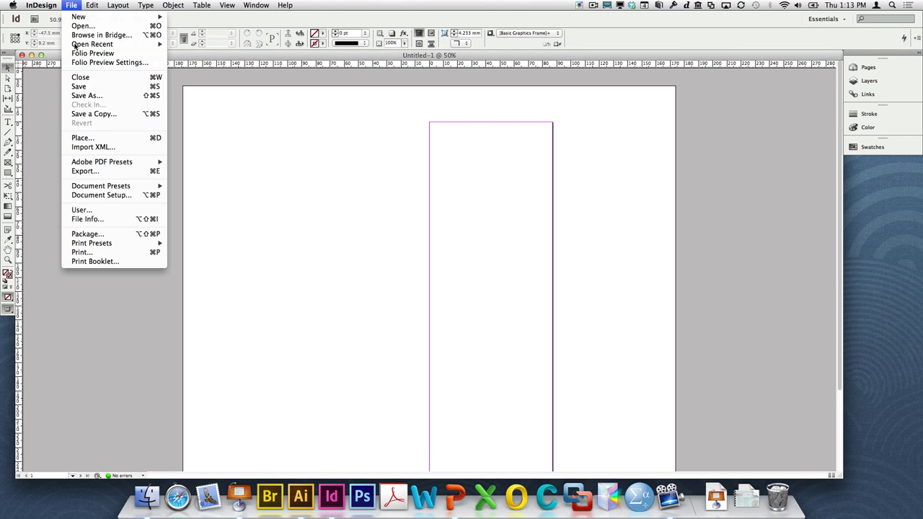
{"action": "left_click", "coordinate": [81, 138]}
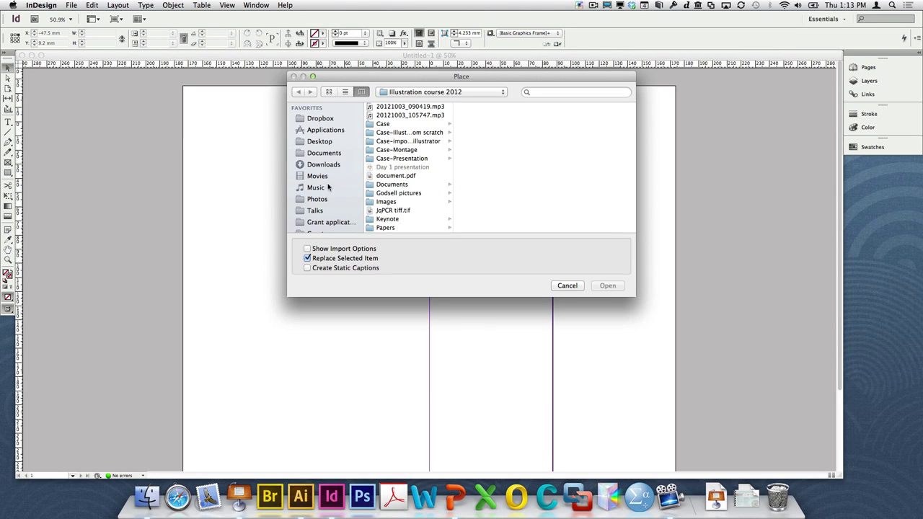
{"action": "scroll", "coordinate": [332, 202], "scroll_direction": "down", "scroll_amount": 8}
{"action": "scroll", "coordinate": [331, 201], "scroll_direction": "up", "scroll_amount": 5}
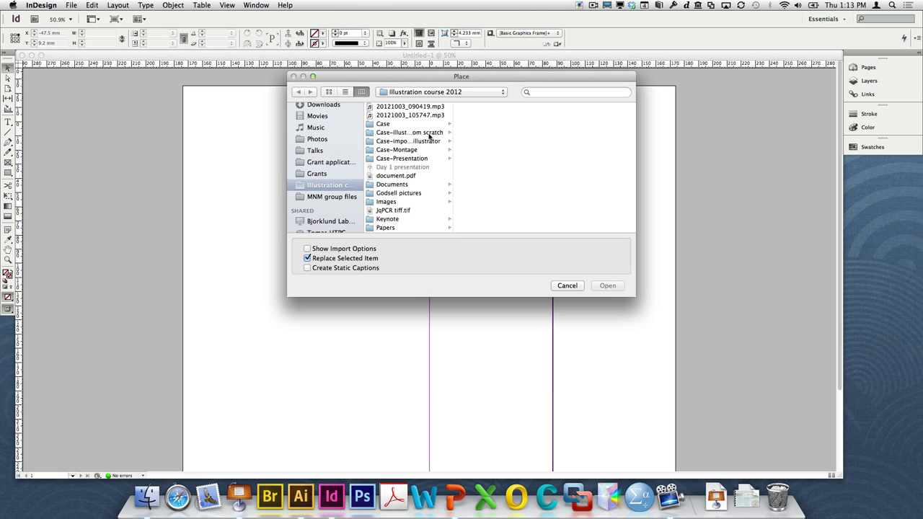
{"action": "left_click", "coordinate": [425, 150]}
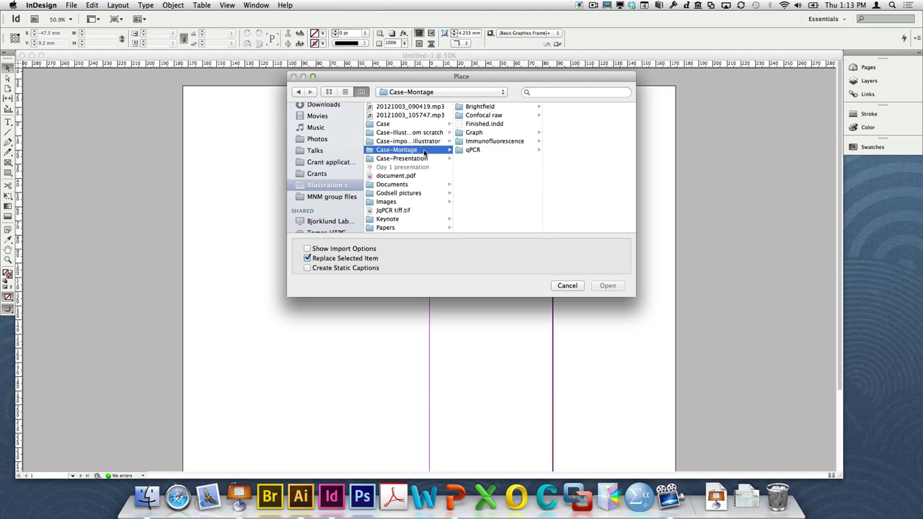
{"action": "left_click", "coordinate": [494, 107]}
{"action": "left_click", "coordinate": [586, 116]}
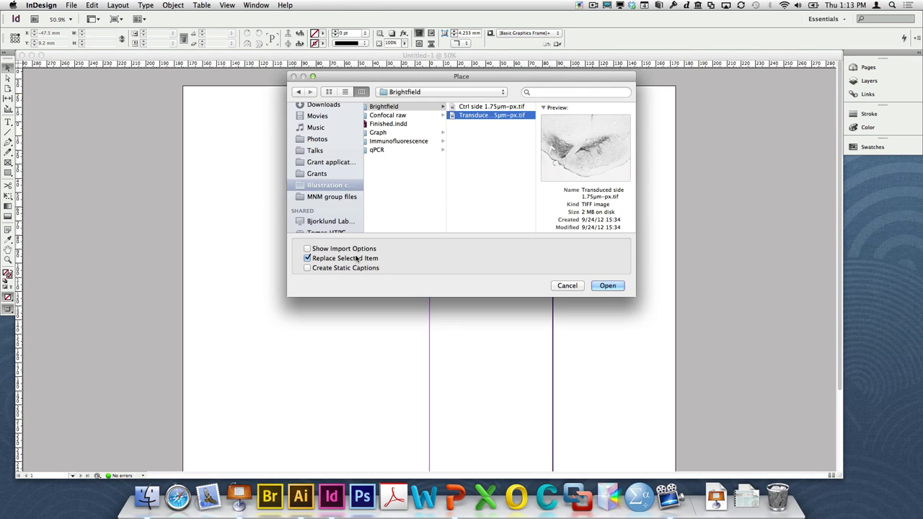
{"action": "left_click", "coordinate": [308, 259]}
{"action": "left_click", "coordinate": [608, 285]}
{"action": "left_click", "coordinate": [306, 193]}
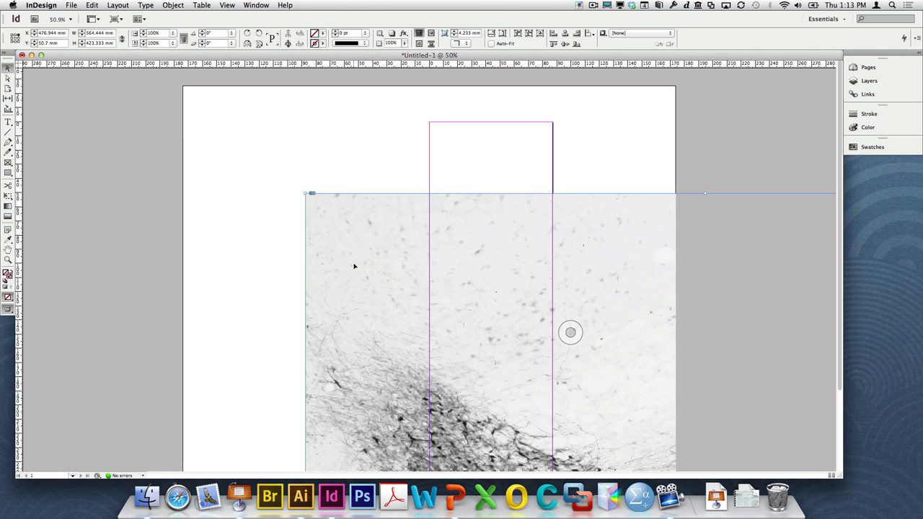
- Reposition the placed brightfield image over the page and set its transform reference point to the center
{"action": "left_click_drag", "start_coordinate": [357, 267], "coordinate": [193, 211]}
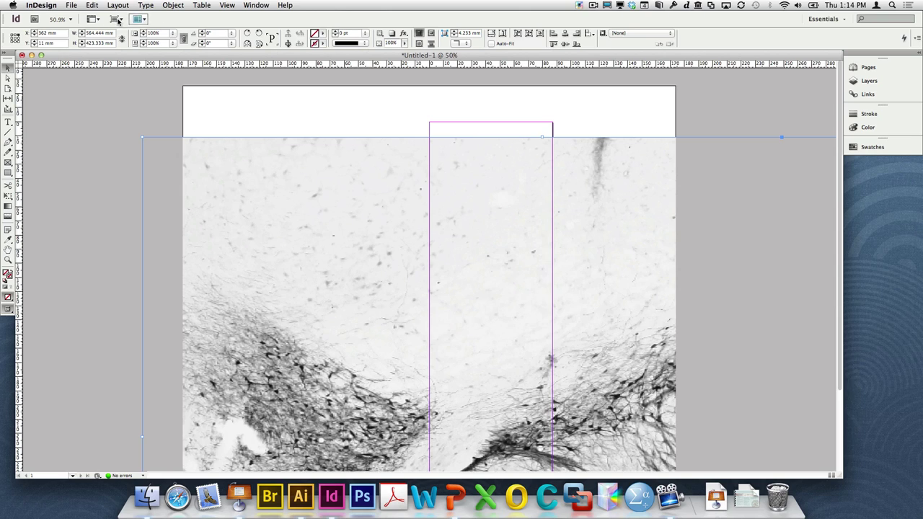
{"action": "left_click", "coordinate": [15, 38]}
{"action": "left_click", "coordinate": [281, 124]}
{"action": "left_click_drag", "start_coordinate": [310, 202], "coordinate": [417, 188]}
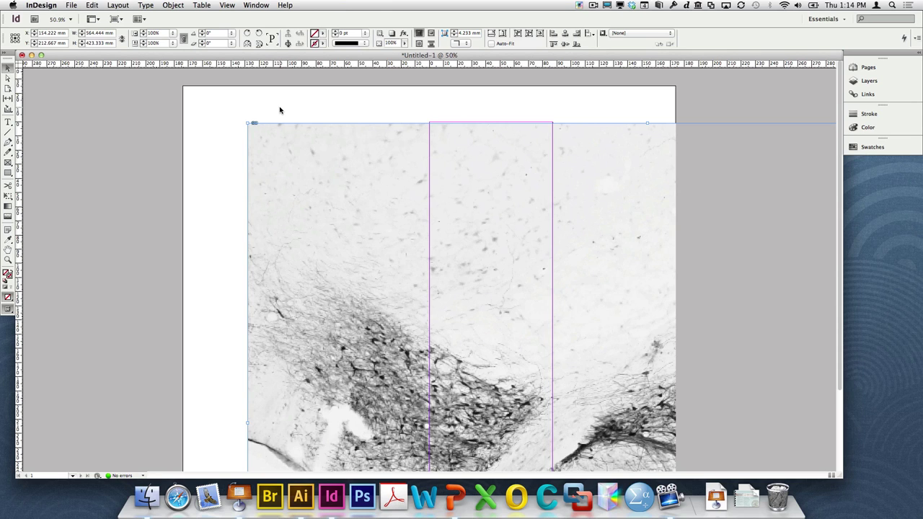
- Try cropping the brightfield image by moving its frame's upper-left corner inward, and undo the crop
{"action": "left_click_drag", "start_coordinate": [279, 109], "coordinate": [258, 117]}
{"action": "key", "text": "super+z"}
{"action": "left_click_drag", "start_coordinate": [247, 123], "coordinate": [453, 254]}
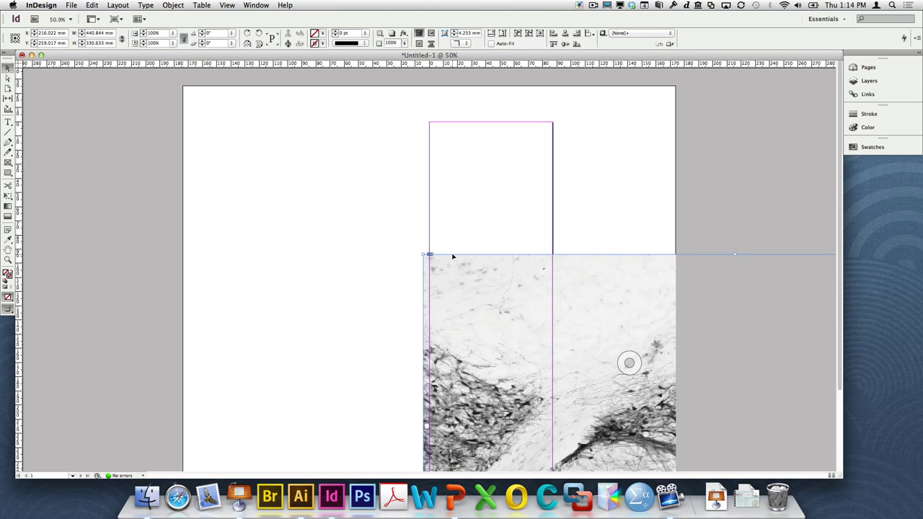
{"action": "key", "text": "cmd+z"}
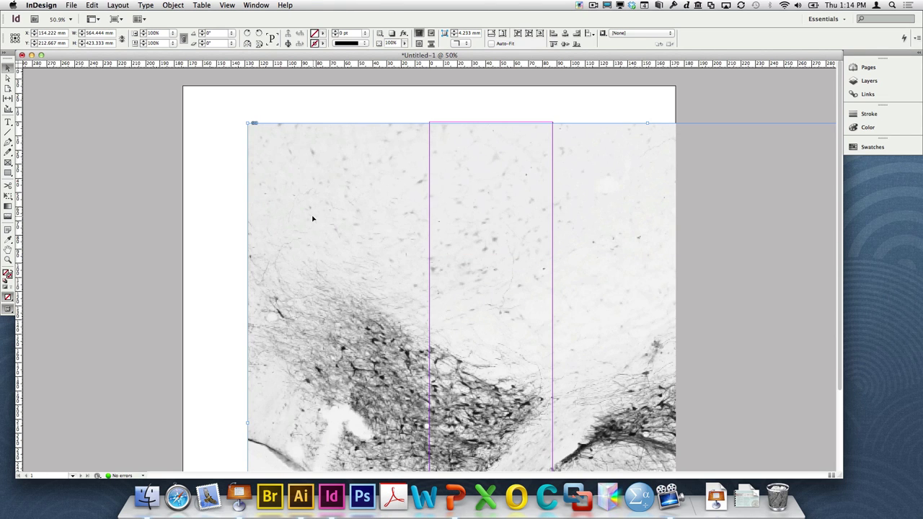
- Shift the brightfield image, try setting its frame width to 100 mm, and undo the width change
{"action": "left_click_drag", "start_coordinate": [346, 241], "coordinate": [295, 227]}
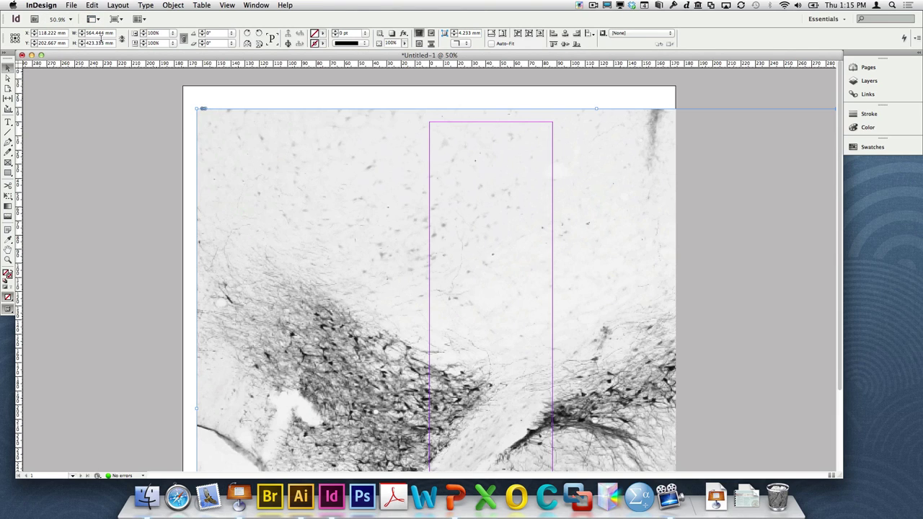
{"action": "double_click", "coordinate": [87, 33]}
{"action": "type", "text": "100"}
{"action": "key", "text": "Return"}
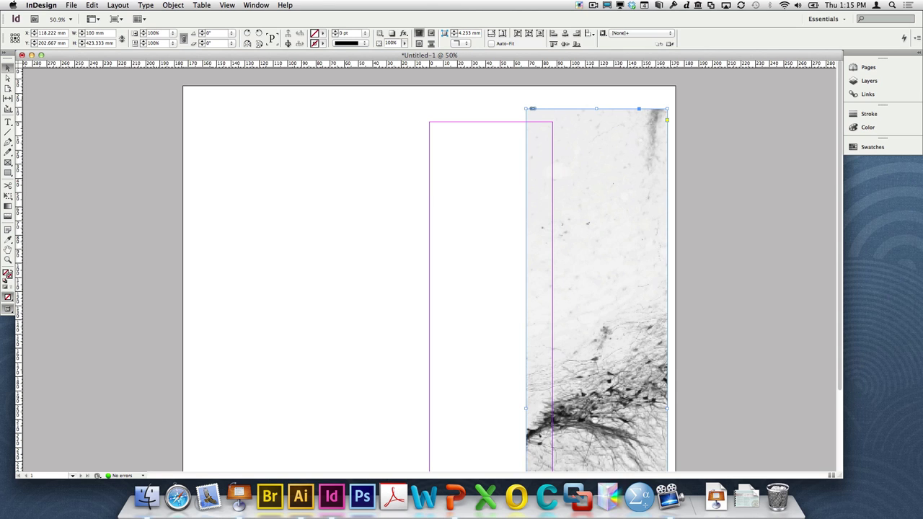
{"action": "key", "text": "super+z"}
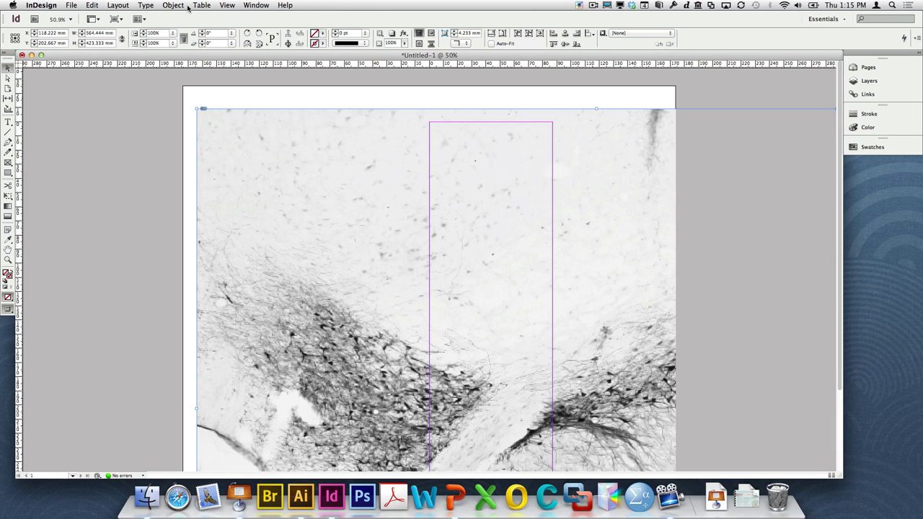
- Scale the brightfield image proportionally to 87 mm wide and align it with the top of the page
{"action": "left_click", "coordinate": [153, 33]}
{"action": "left_click", "coordinate": [157, 43]}
{"action": "left_click", "coordinate": [160, 33]}
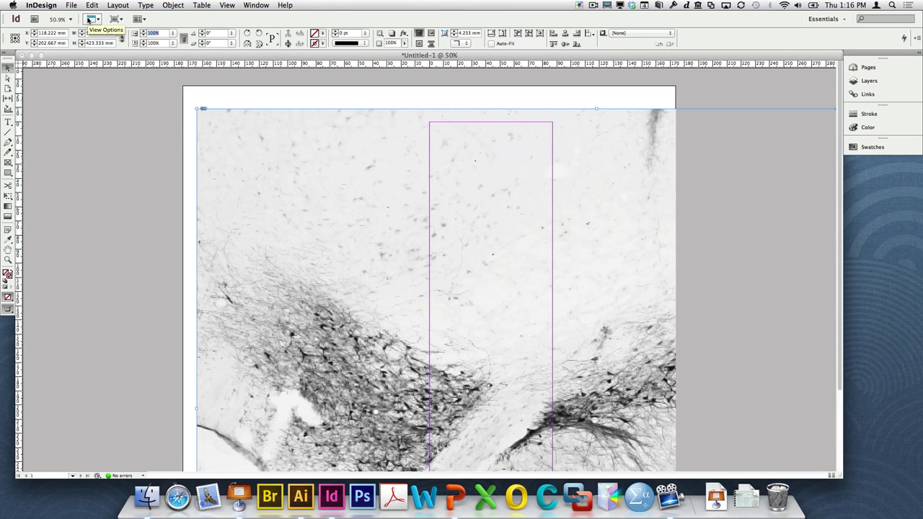
{"action": "type", "text": "87 mm"}
{"action": "key", "text": "Return"}
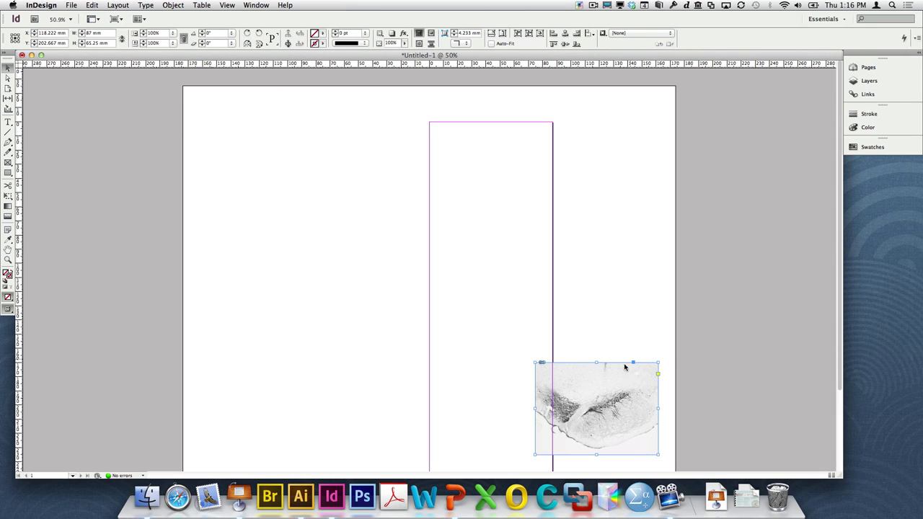
{"action": "left_click_drag", "start_coordinate": [631, 391], "coordinate": [525, 150]}
- Scale the brightfield image proportionally to a width of 87-1.5 mm
{"action": "left_click", "coordinate": [163, 34]}
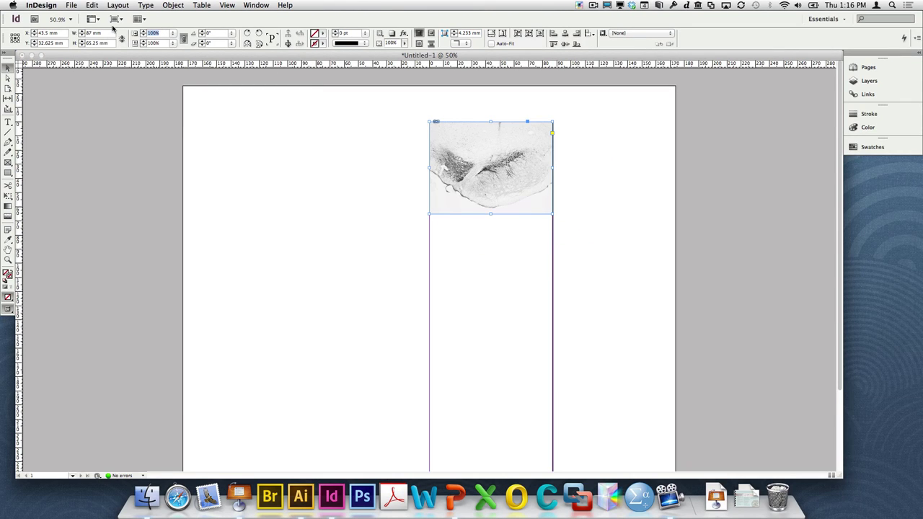
{"action": "type", "text": "87-1.5 mm"}
{"action": "key", "text": "Return"}
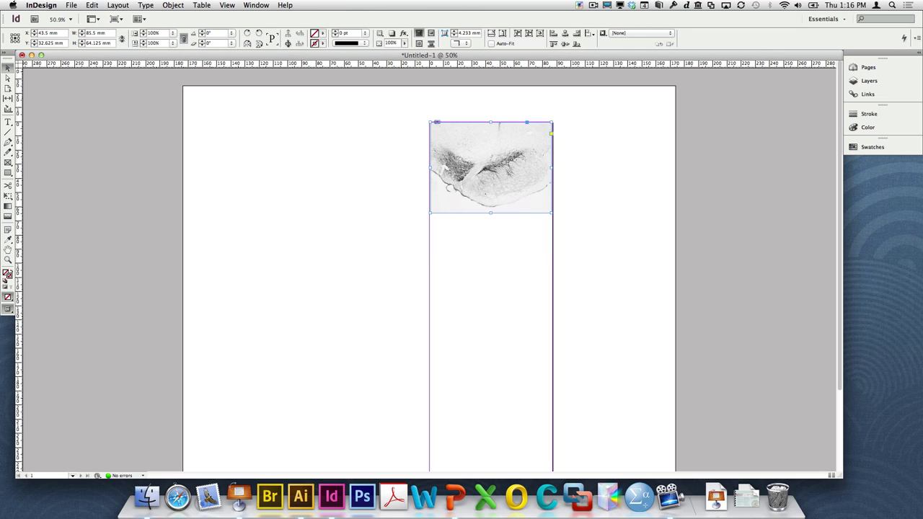
- Scale the brightfield image to 50% and move it into the page's upper-right corner
{"action": "left_click", "coordinate": [156, 34]}
{"action": "type", "text": "50"}
{"action": "key", "text": "Return"}
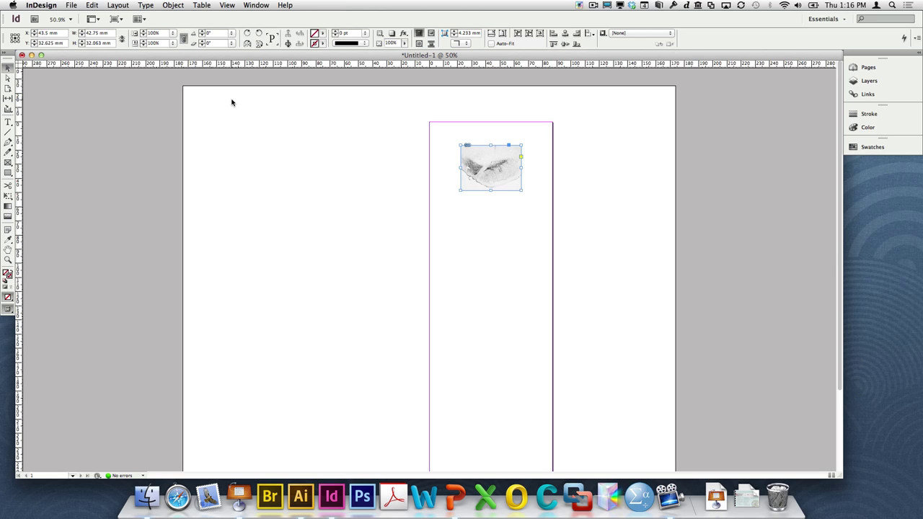
{"action": "left_click_drag", "start_coordinate": [507, 185], "coordinate": [536, 163]}
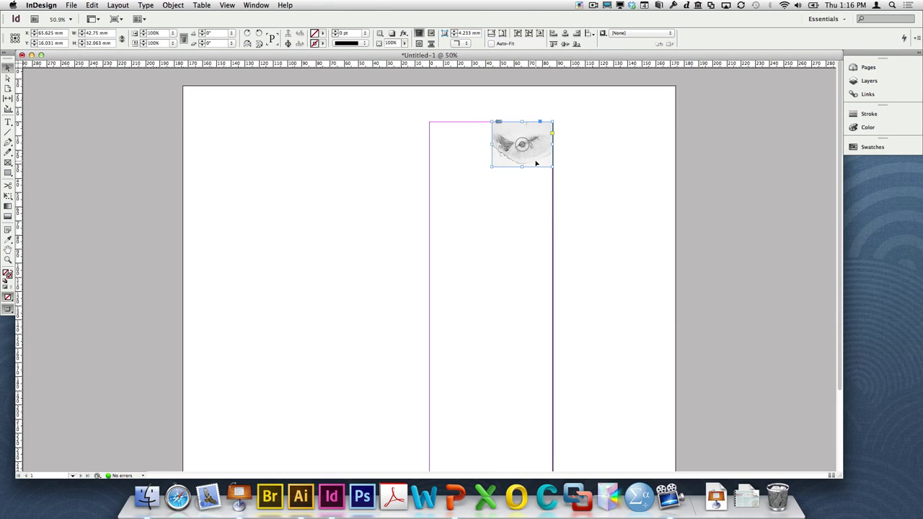
{"action": "left_click", "coordinate": [575, 222]}
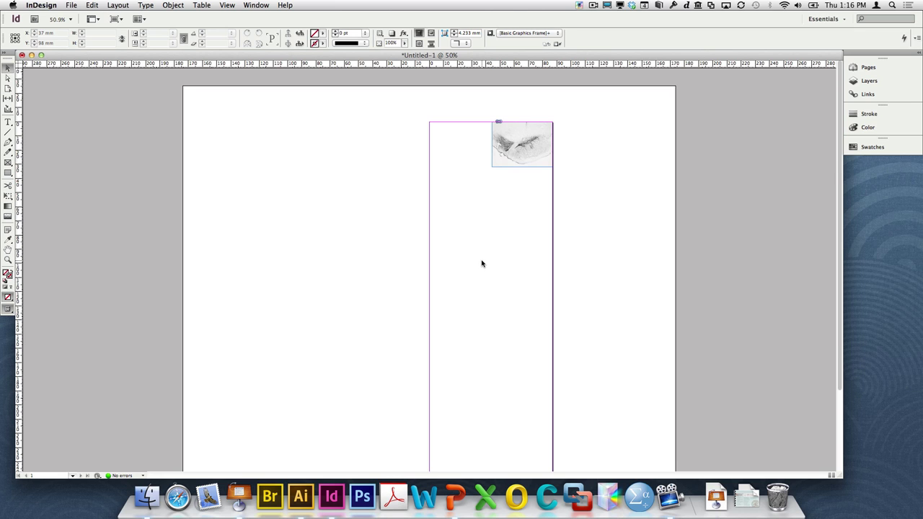
- Place SN TH+GFP.tif from the Immunofluorescence folder onto the page
{"action": "left_click", "coordinate": [74, 5]}
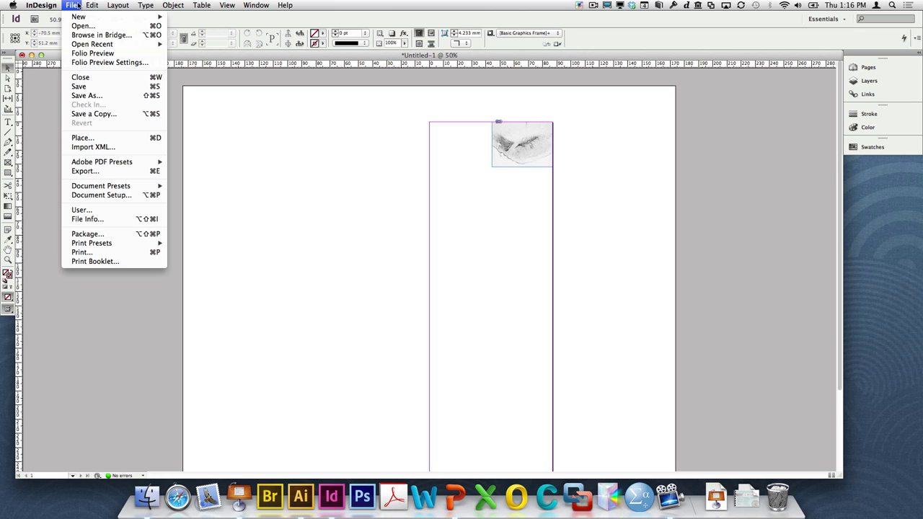
{"action": "left_click", "coordinate": [83, 138]}
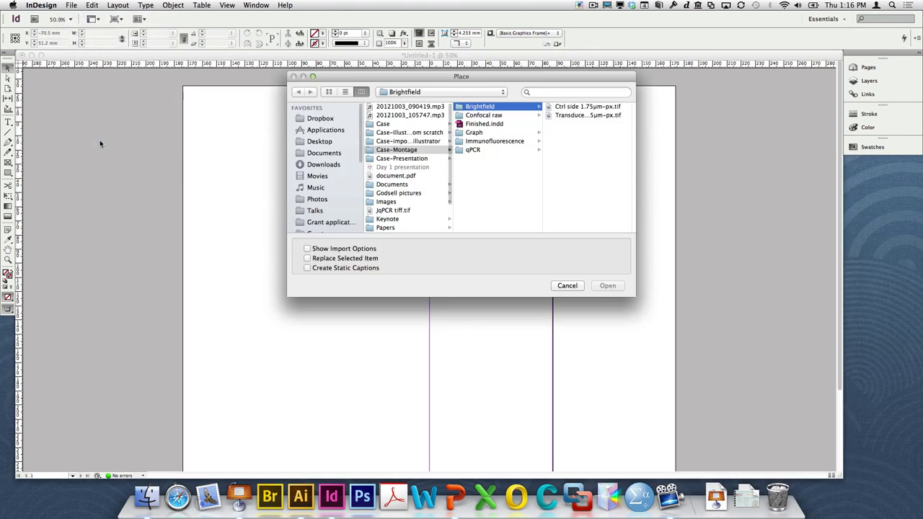
{"action": "left_click", "coordinate": [516, 142]}
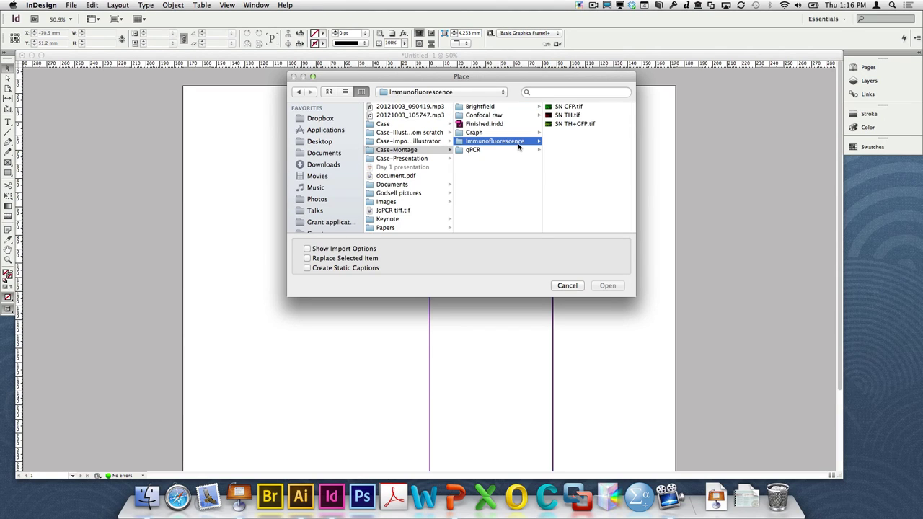
{"action": "left_click", "coordinate": [583, 124]}
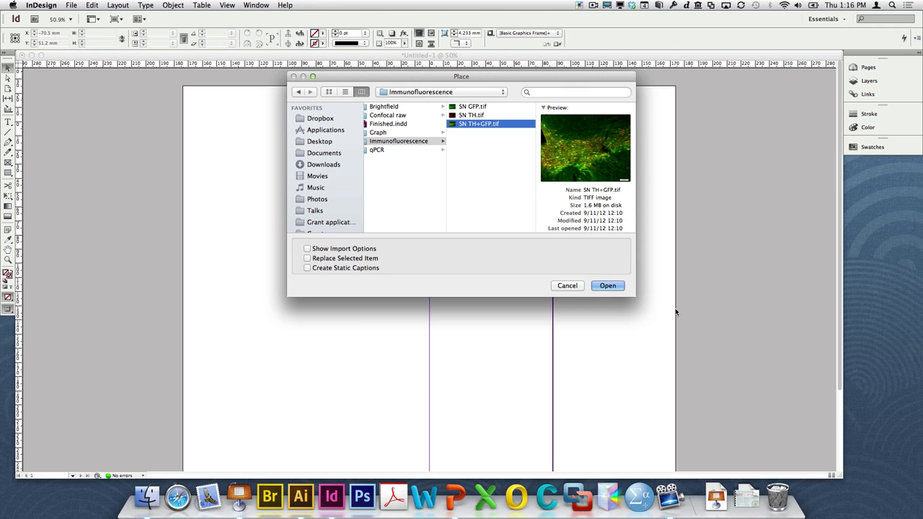
{"action": "left_click", "coordinate": [610, 287]}
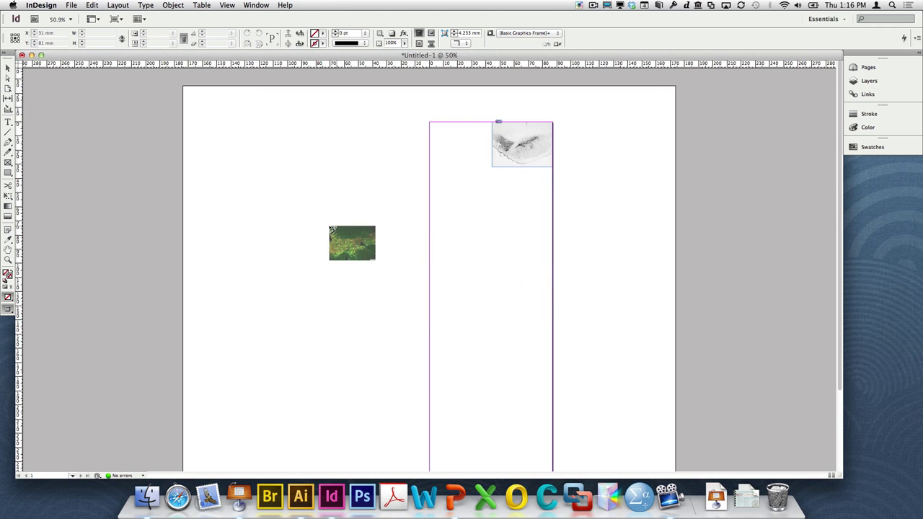
{"action": "left_click", "coordinate": [308, 210]}
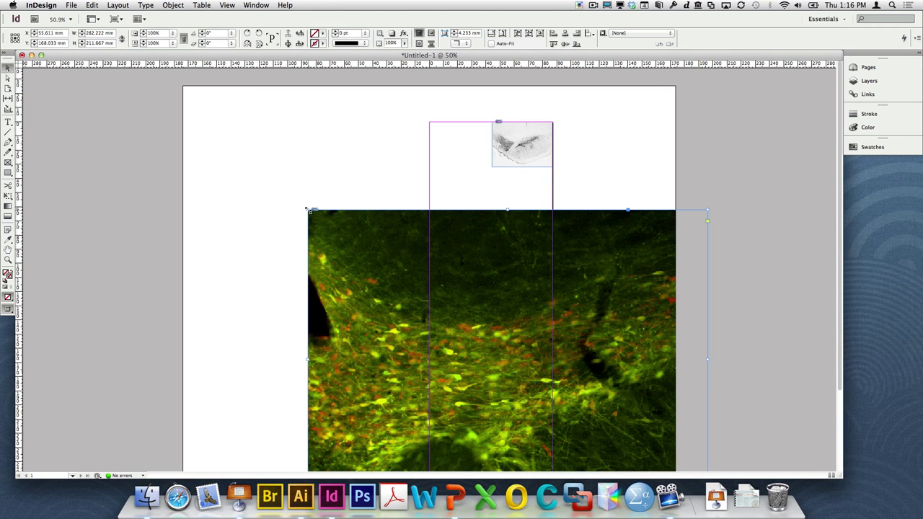
- Scale the immunofluorescence image proportionally to 84 mm wide
{"action": "left_click", "coordinate": [161, 33]}
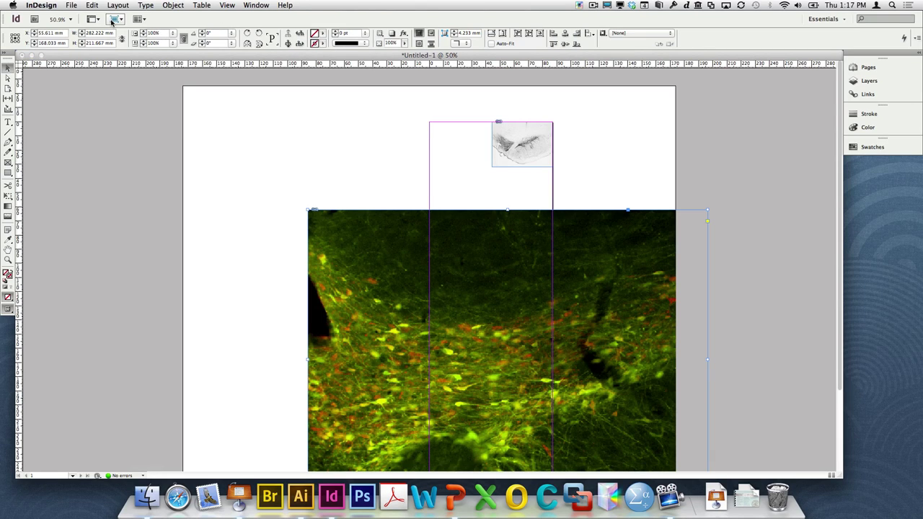
{"action": "double_click", "coordinate": [161, 33]}
{"action": "type", "text": "87"}
{"action": "key", "text": "Return"}
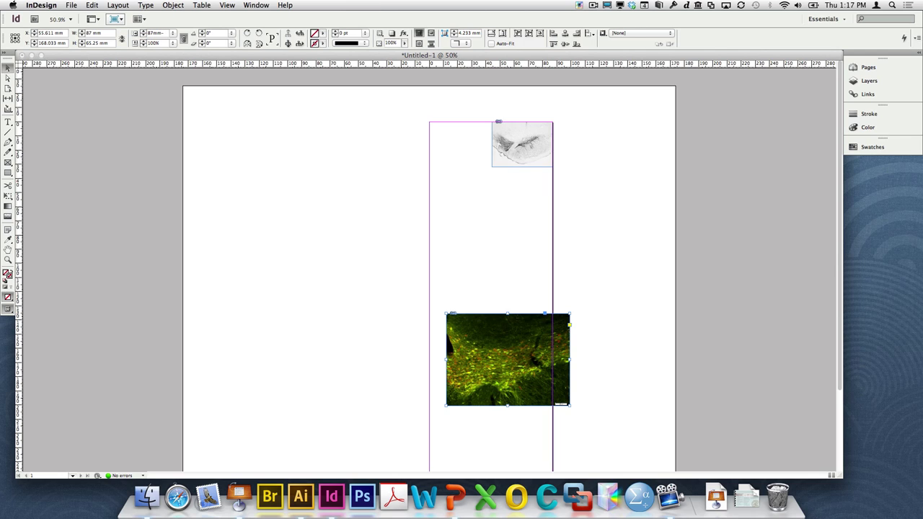
{"action": "type", "text": "87mm"}
{"action": "key", "text": "Return"}
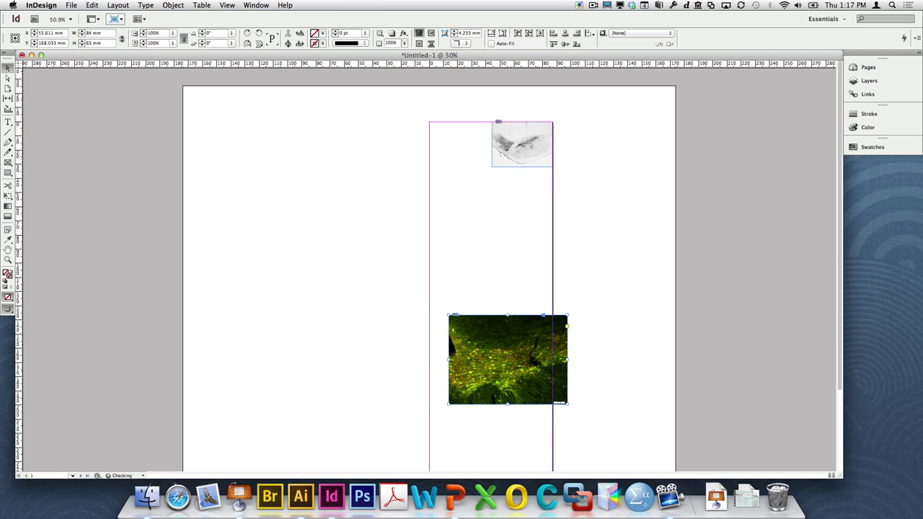
- Scale the immunofluorescence image to one third, 28 mm wide, and move it below the brightfield image near the right page edge
{"action": "left_click", "coordinate": [155, 33]}
{"action": "key", "text": "BackSpace"}
{"action": "type", "text": "0"}
{"action": "type", "text": "3"}
{"action": "key", "text": "super+z"}
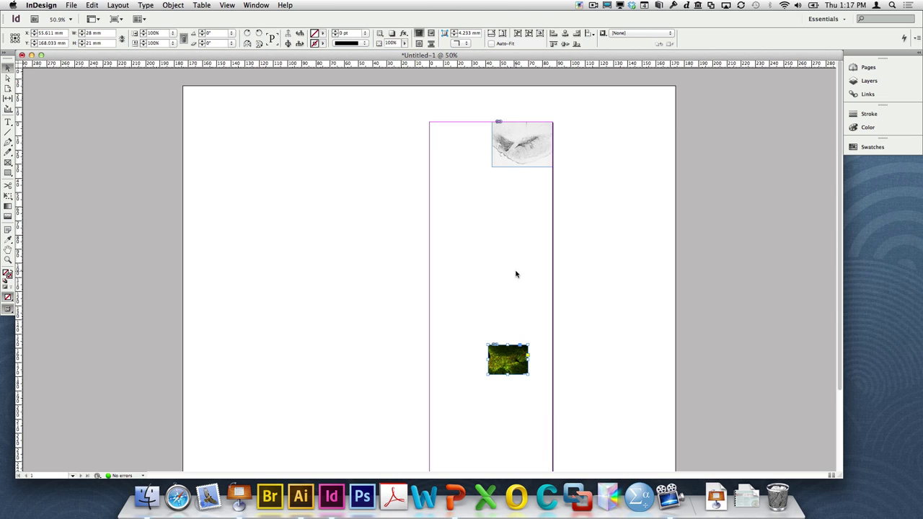
{"action": "left_click_drag", "start_coordinate": [523, 357], "coordinate": [543, 189]}
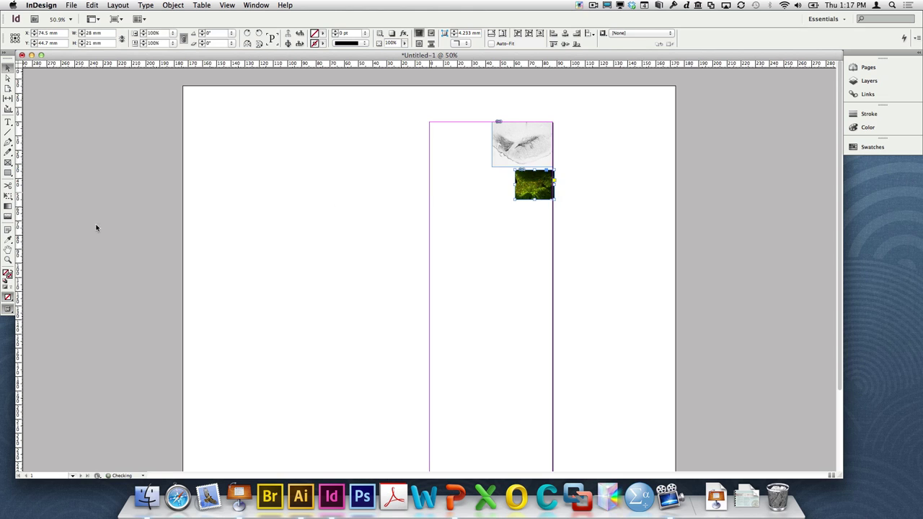
- Scale the immunofluorescence image proportionally by 133.333% to make it 28 mm high
{"action": "left_click", "coordinate": [8, 258]}
{"action": "left_click_drag", "start_coordinate": [412, 108], "coordinate": [569, 240]}
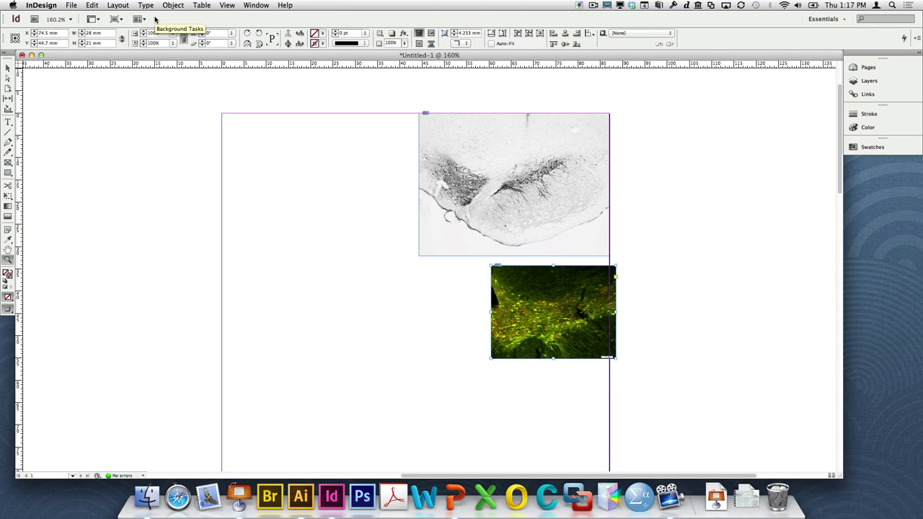
{"action": "left_click", "coordinate": [108, 33]}
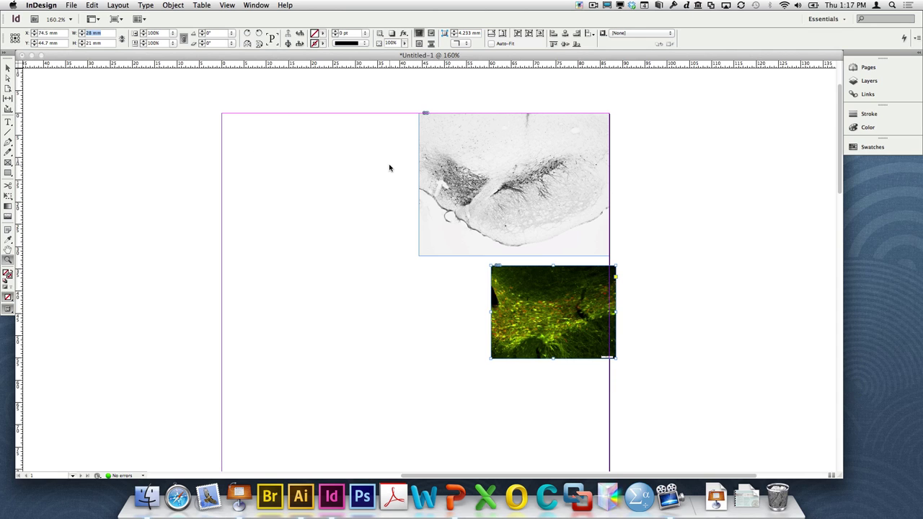
{"action": "left_click", "coordinate": [158, 43]}
{"action": "type", "text": "133.333"}
{"action": "key", "text": "Return"}
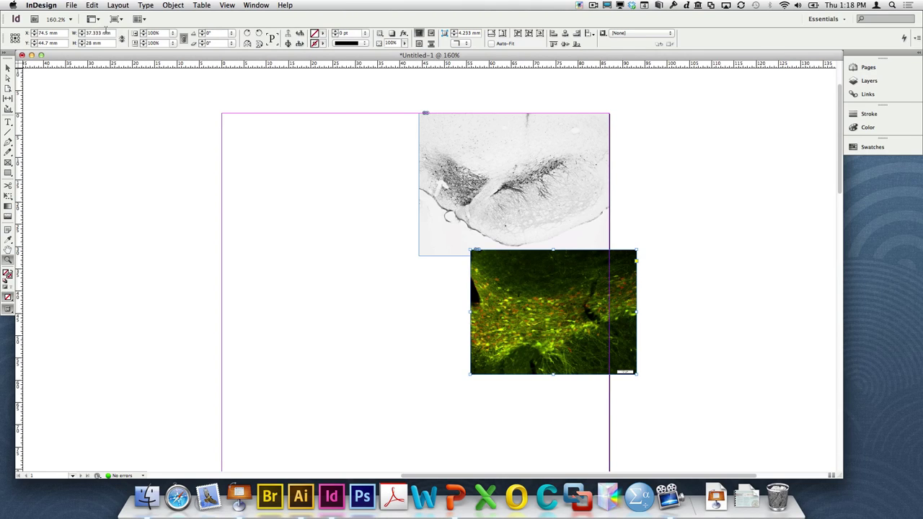
- Crop the immunofluorescence image to a square by setting its frame width to 28 mm
{"action": "left_click_drag", "start_coordinate": [111, 33], "coordinate": [61, 34]}
{"action": "type", "text": "28"}
{"action": "key", "text": "Return"}
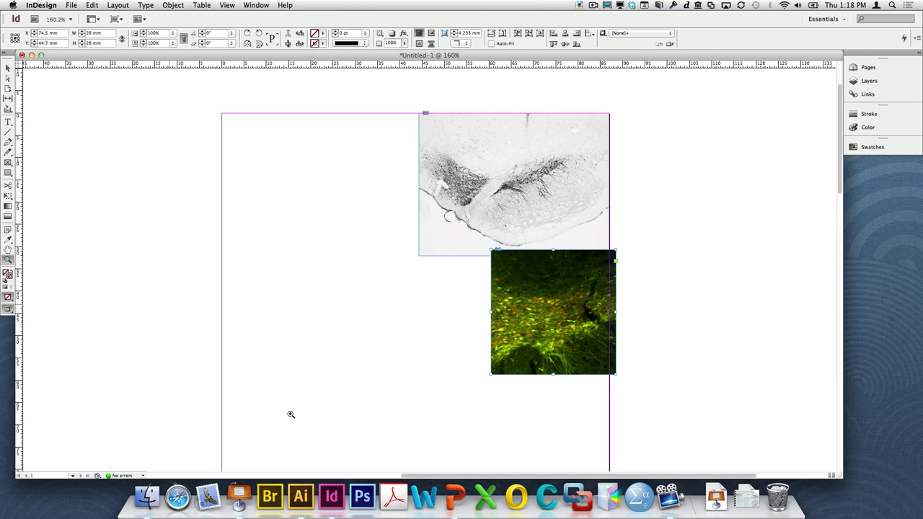
- Move the immunofluorescence image flush with the right page edge, about 3 mm below the brightfield image
{"action": "left_click", "coordinate": [425, 439]}
{"action": "scroll", "coordinate": [618, 317], "scroll_direction": "up", "scroll_amount": 3}
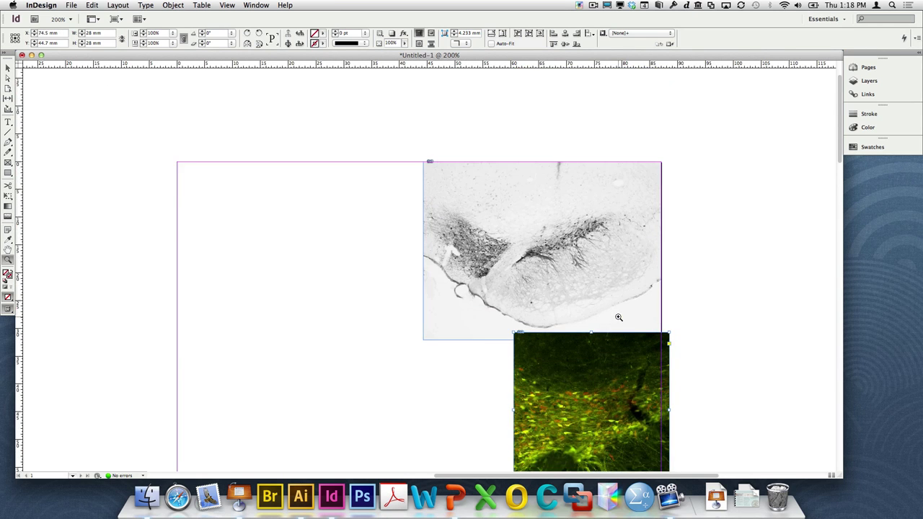
{"action": "scroll", "coordinate": [618, 315], "scroll_direction": "down", "scroll_amount": 3}
{"action": "scroll", "coordinate": [406, 196], "scroll_direction": "up", "scroll_amount": 3}
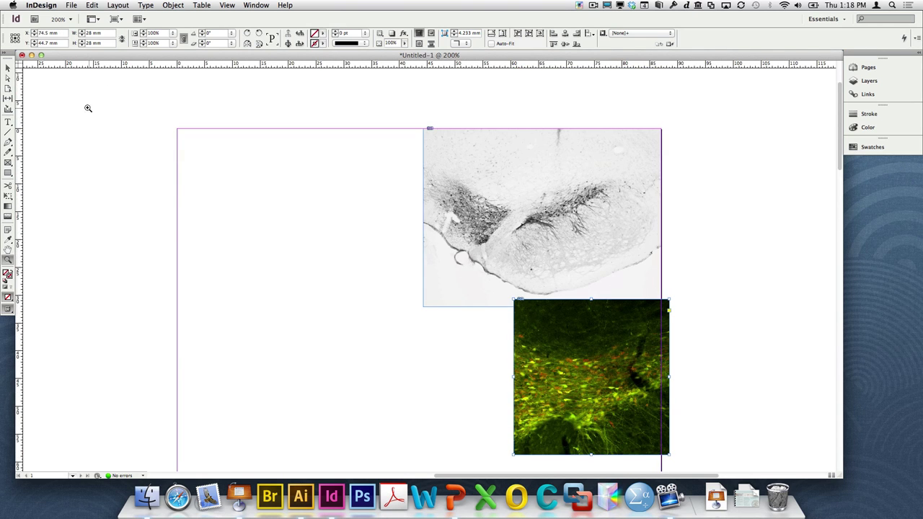
{"action": "left_click", "coordinate": [7, 68]}
{"action": "left_click_drag", "start_coordinate": [634, 358], "coordinate": [628, 379]}
{"action": "scroll", "coordinate": [525, 364], "scroll_direction": "down", "scroll_amount": 5}
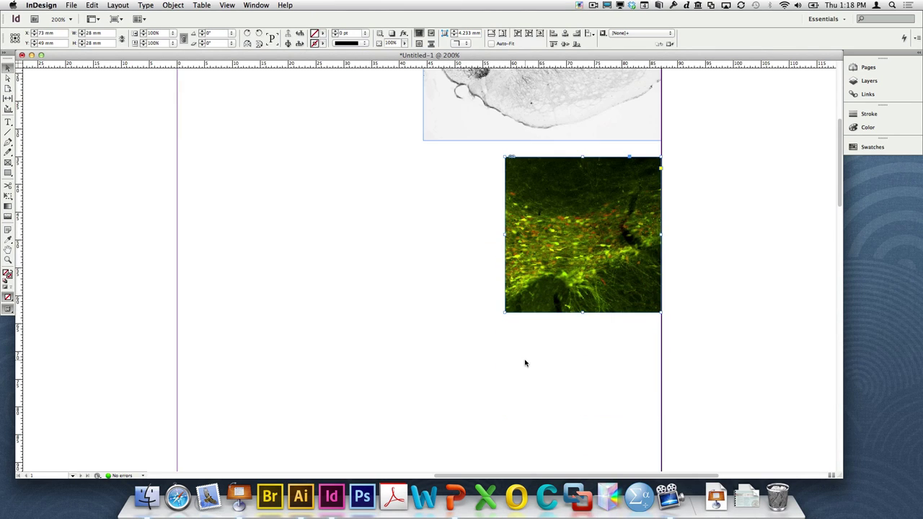
- Shift the immunofluorescence picture about 2 mm to the right inside its square frame
{"action": "left_click", "coordinate": [7, 79]}
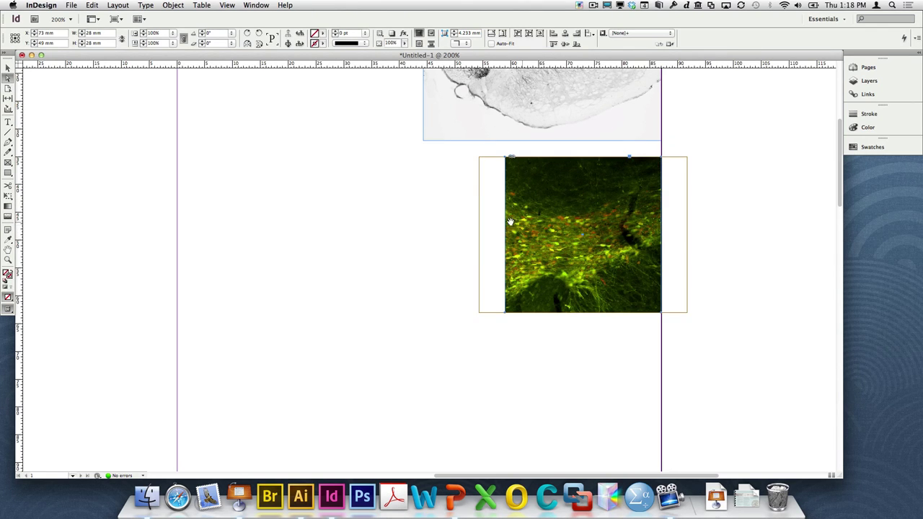
{"action": "mouse_move", "coordinate": [538, 227]}
{"action": "left_mouse_down"}
{"action": "mouse_move", "coordinate": [556, 229]}
{"action": "mouse_move", "coordinate": [542, 210]}
{"action": "mouse_move", "coordinate": [549, 229]}
{"action": "left_mouse_up"}
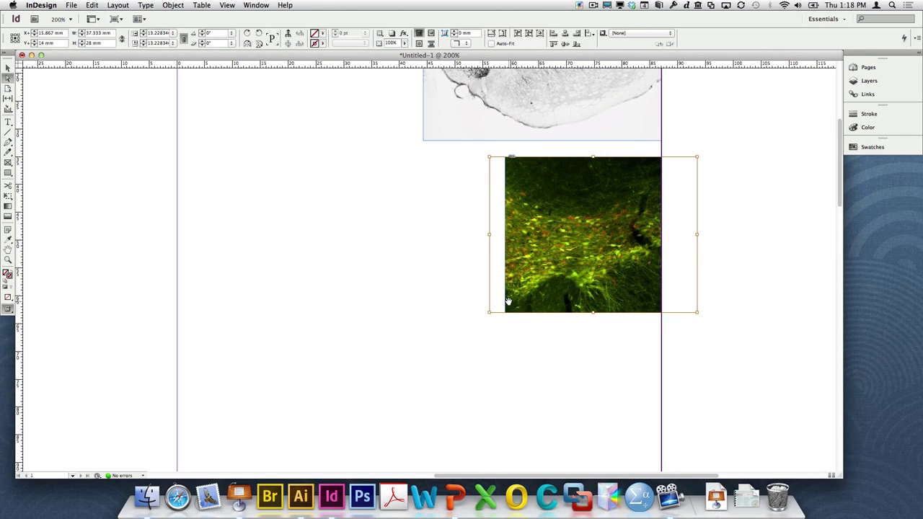
{"action": "left_click", "coordinate": [546, 382]}
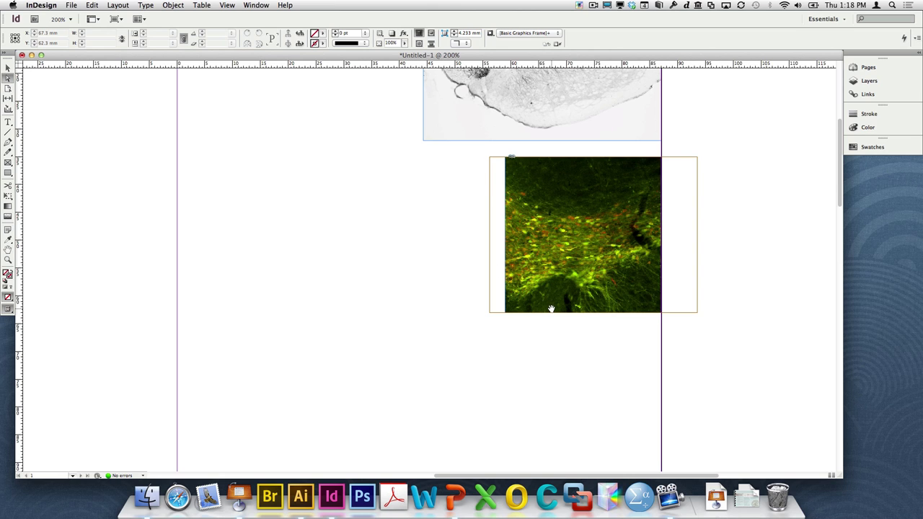
- Enlarge the brightfield picture inside its frame to about 57 mm wide and reposition it so the stained tissue fills the frame
{"action": "left_click", "coordinate": [8, 68]}
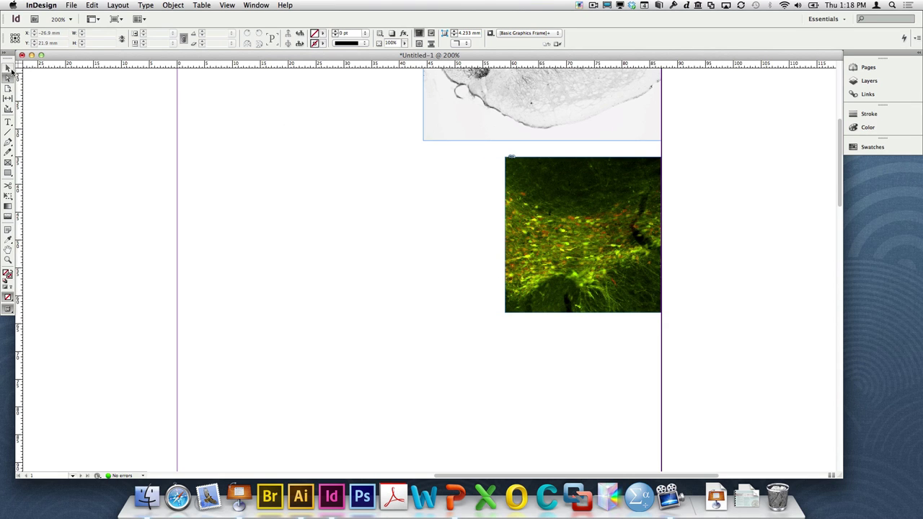
{"action": "scroll", "coordinate": [531, 304], "scroll_direction": "up", "scroll_amount": 3}
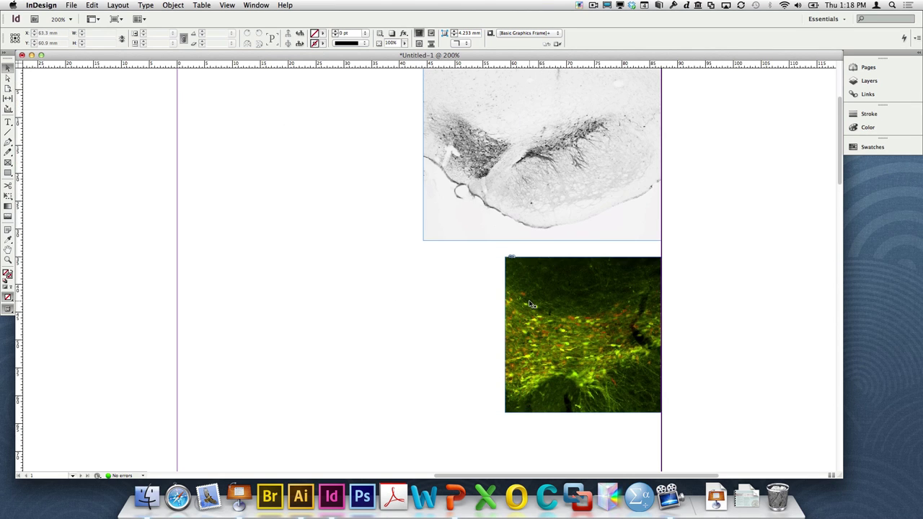
{"action": "scroll", "coordinate": [531, 304], "scroll_direction": "up", "scroll_amount": 2}
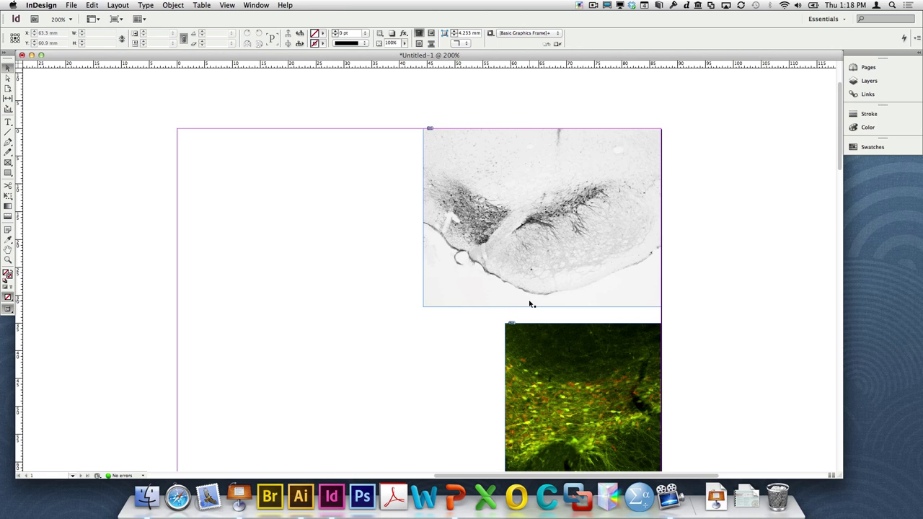
{"action": "left_click", "coordinate": [564, 262]}
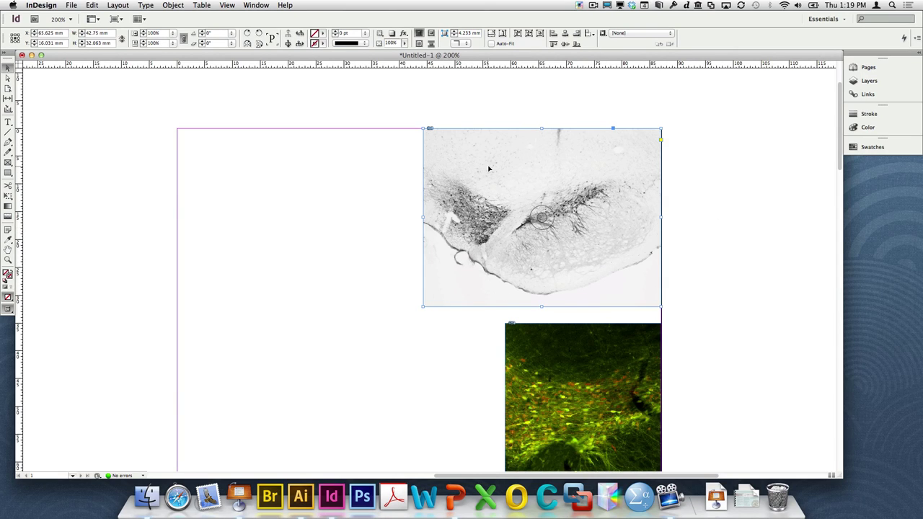
{"action": "left_click", "coordinate": [7, 77]}
{"action": "left_click", "coordinate": [451, 203]}
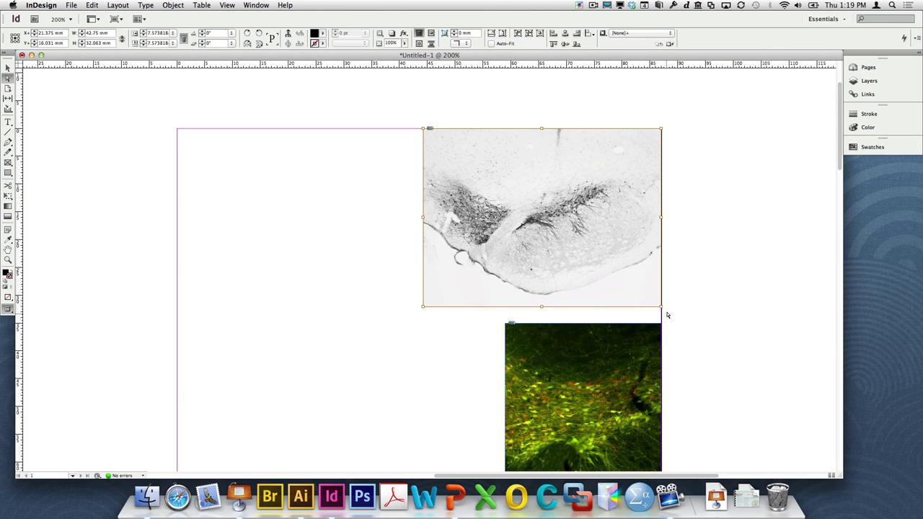
{"action": "left_click_drag", "start_coordinate": [661, 307], "coordinate": [677, 326]}
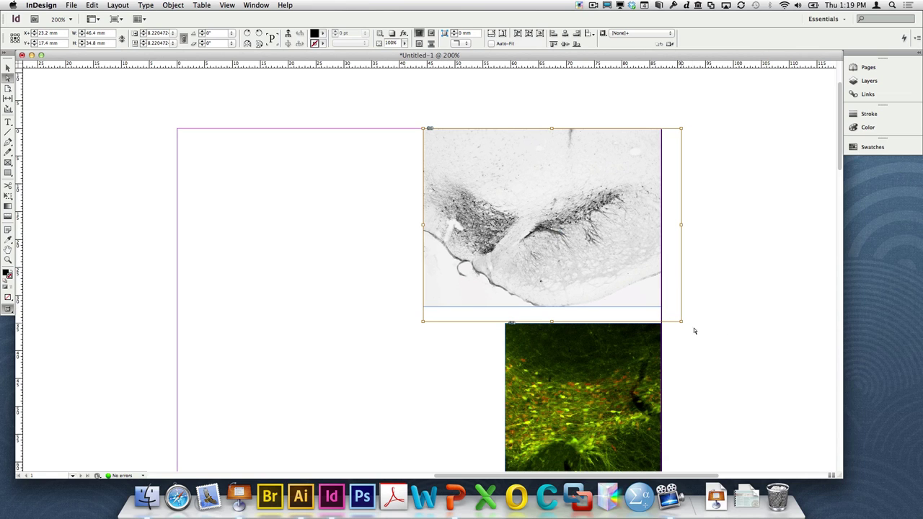
{"action": "left_click_drag", "start_coordinate": [425, 128], "coordinate": [387, 102]}
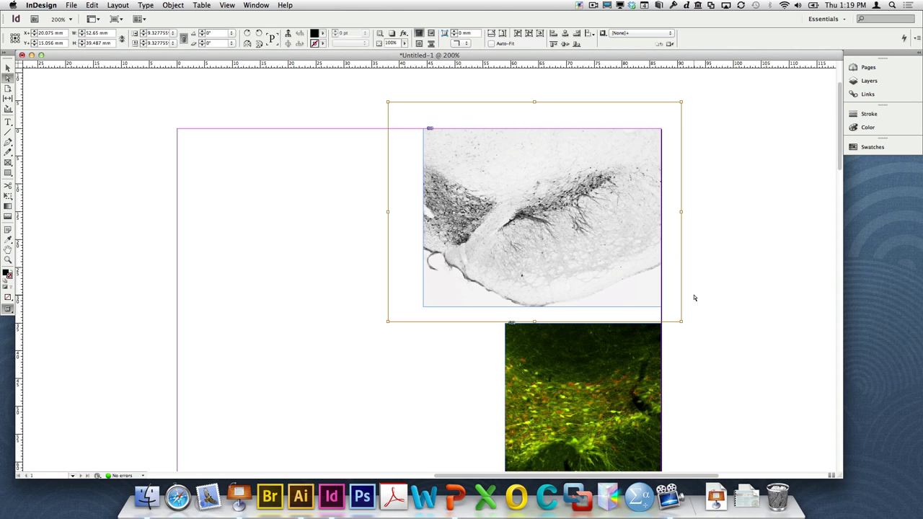
{"action": "left_click_drag", "start_coordinate": [682, 321], "coordinate": [705, 339]}
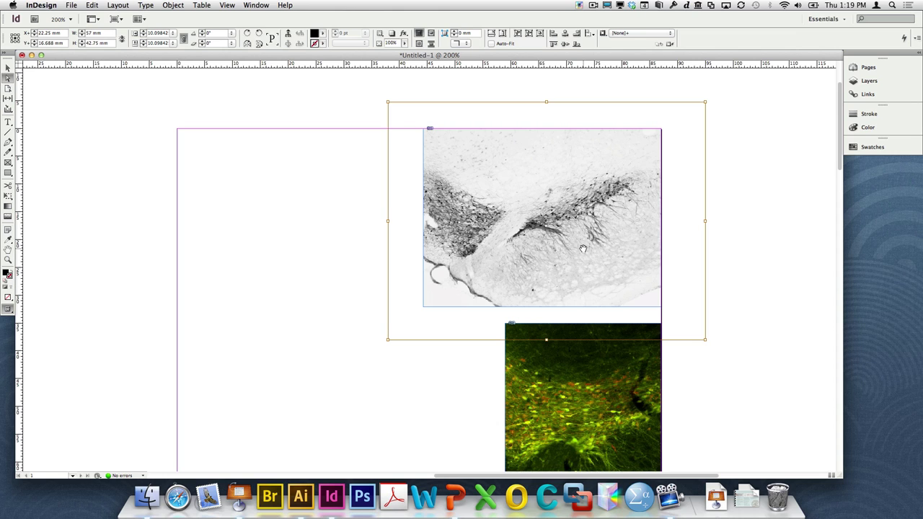
{"action": "left_click_drag", "start_coordinate": [583, 248], "coordinate": [578, 253]}
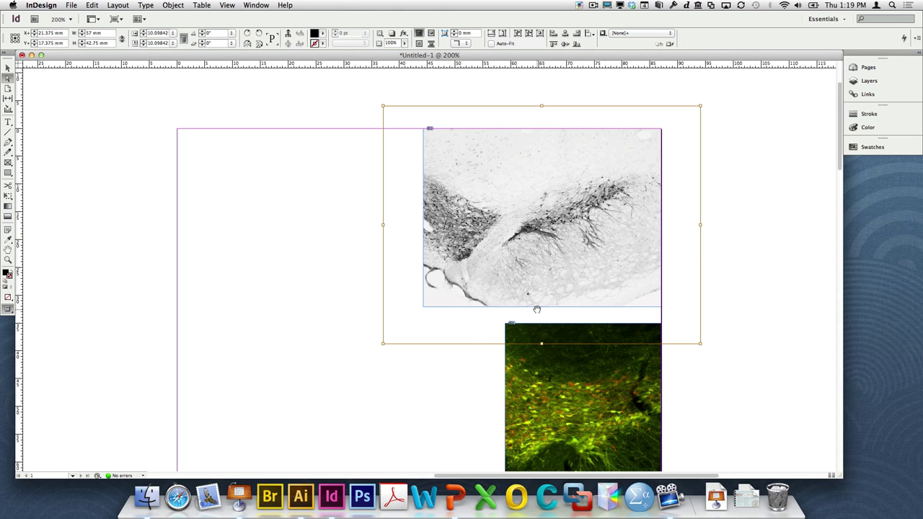
- Crop the brightfield frame at its upper and lower edges to about 26.3 mm high
{"action": "left_click", "coordinate": [491, 33]}
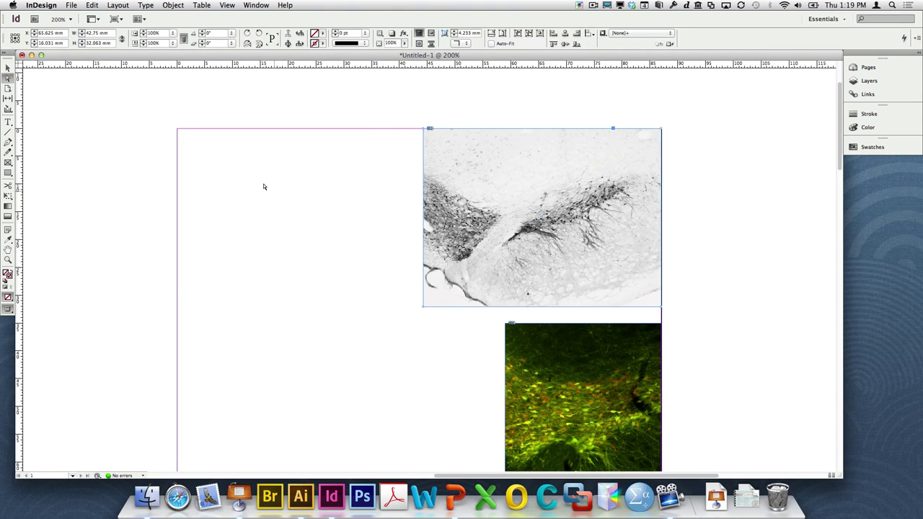
{"action": "left_click", "coordinate": [7, 66]}
{"action": "left_click_drag", "start_coordinate": [542, 307], "coordinate": [542, 275]}
{"action": "left_click_drag", "start_coordinate": [541, 128], "coordinate": [542, 152]}
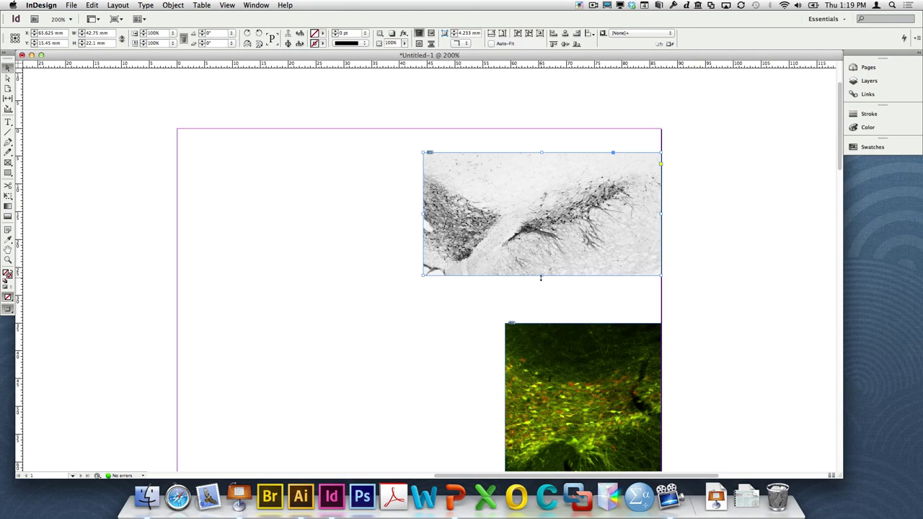
{"action": "left_click_drag", "start_coordinate": [543, 280], "coordinate": [544, 298]}
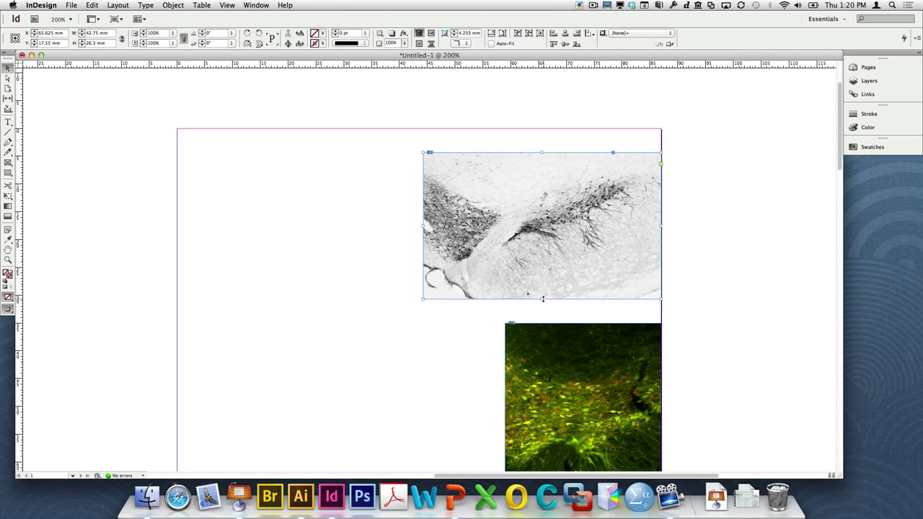
{"action": "left_click", "coordinate": [452, 352]}
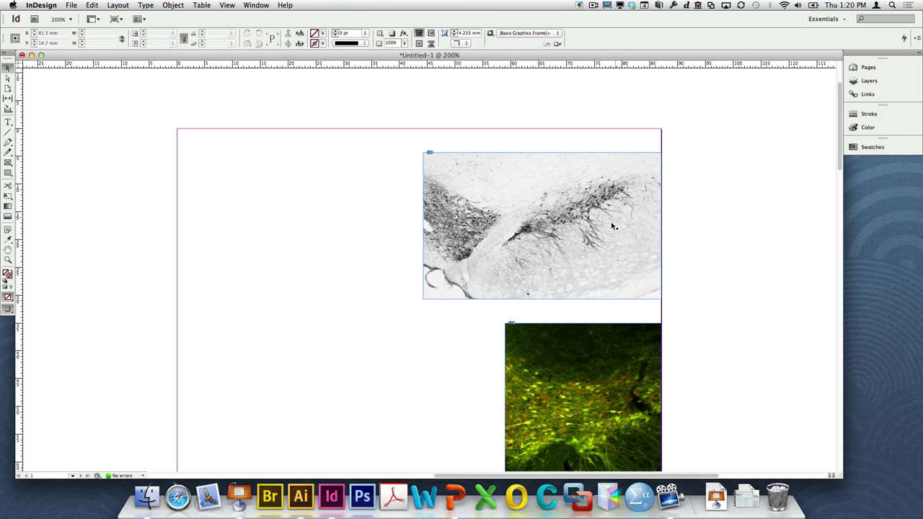
- Move the brightfield and immunofluorescence images up together until the brightfield image meets the upper page edge
{"action": "left_click", "coordinate": [567, 297]}
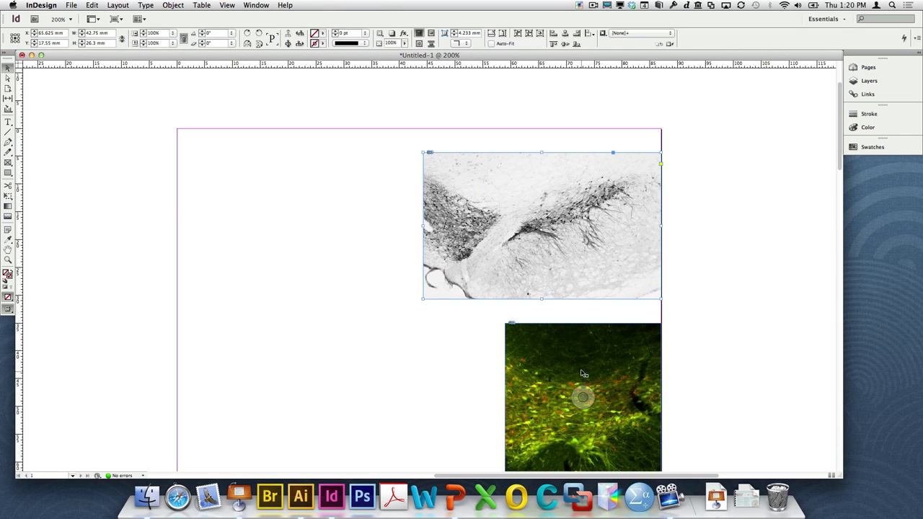
{"action": "left_click", "coordinate": [592, 357]}
{"action": "left_click", "coordinate": [593, 281], "text": "shift"}
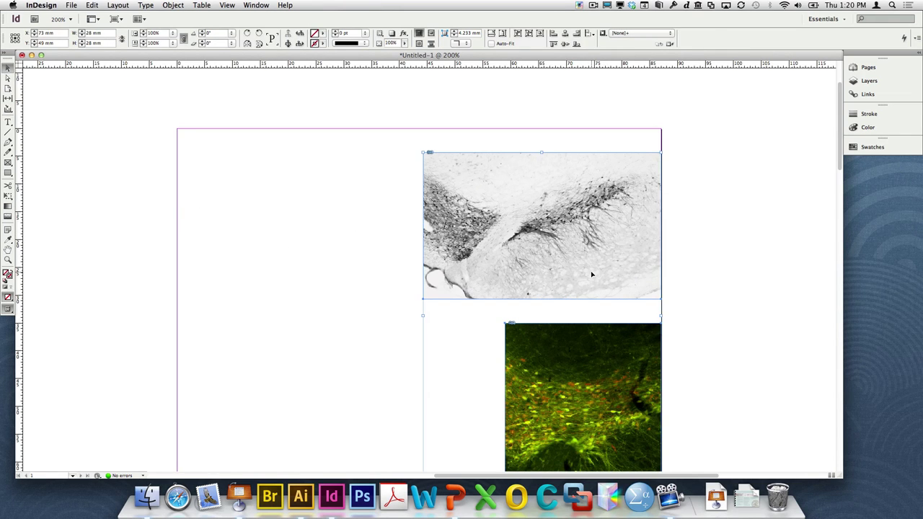
{"action": "left_click_drag", "start_coordinate": [598, 278], "coordinate": [598, 258]}
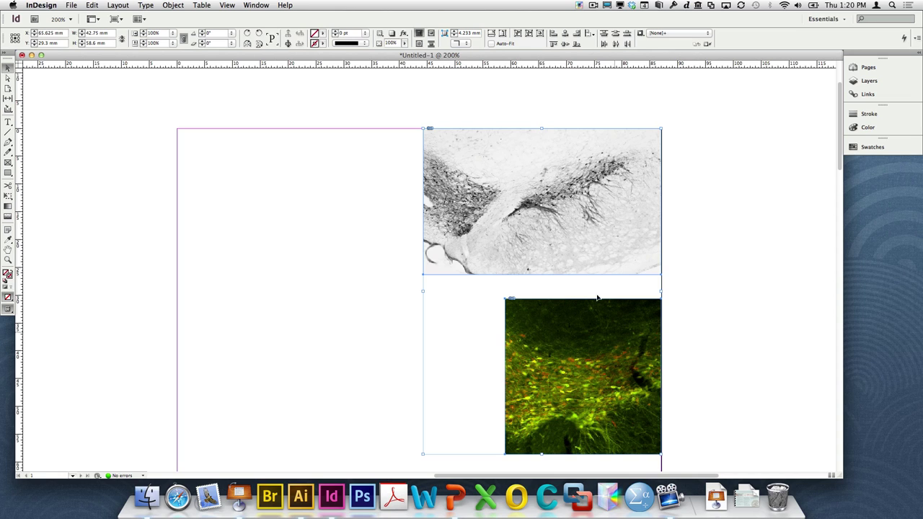
{"action": "left_click", "coordinate": [250, 361]}
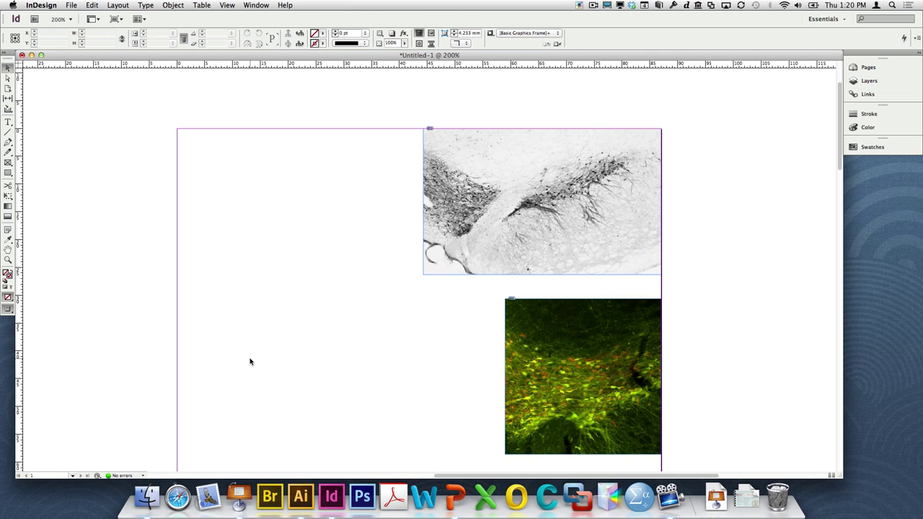
- Paste an uncropped copy of the immunofluorescence picture and place it to the left of the cropped one
{"action": "left_click", "coordinate": [584, 374]}
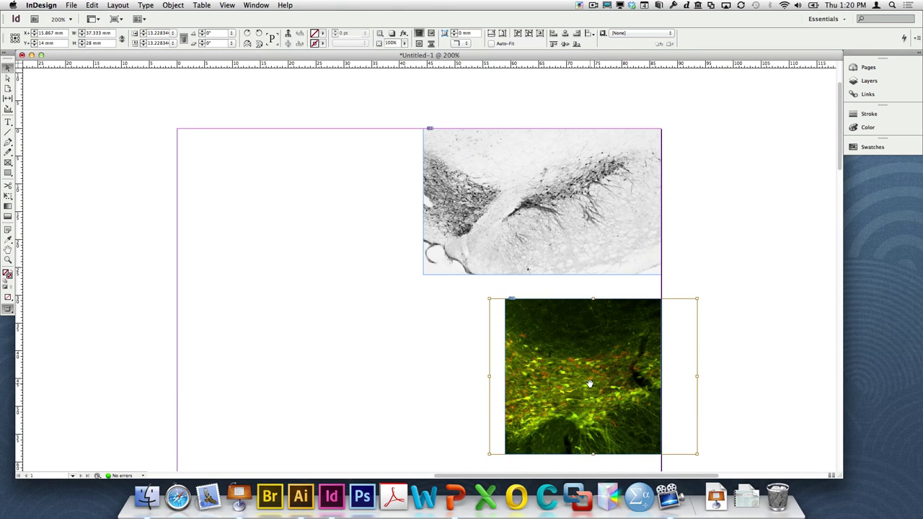
{"action": "left_click", "coordinate": [352, 402]}
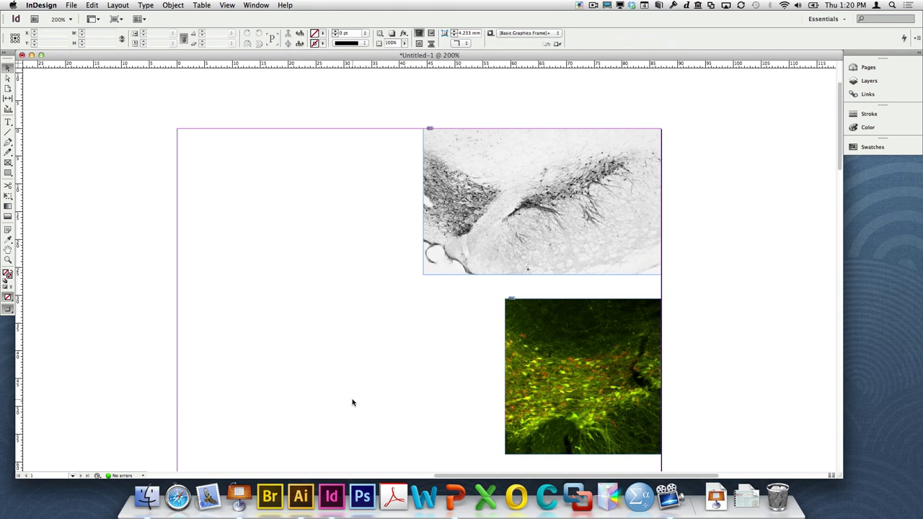
{"action": "key", "text": "super+v"}
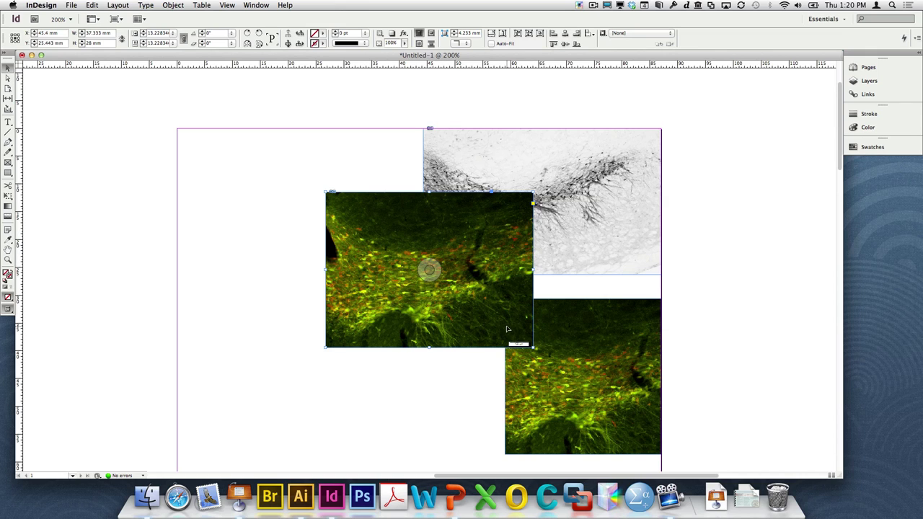
{"action": "left_click_drag", "start_coordinate": [483, 325], "coordinate": [343, 402]}
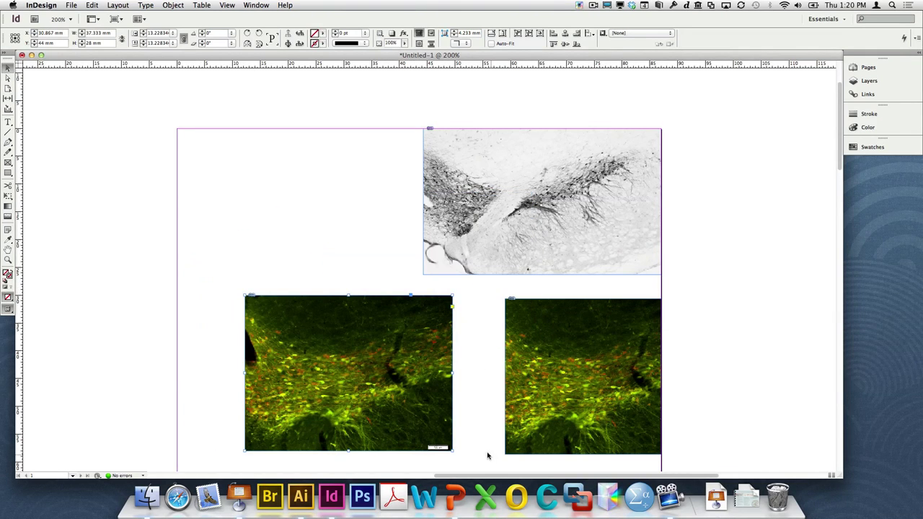
- Trace the embedded scale bar on the uncropped copy with a line about 3 mm long, using a 2 pt white stroke
{"action": "left_click", "coordinate": [7, 132]}
{"action": "left_click_drag", "start_coordinate": [430, 445], "coordinate": [449, 446]}
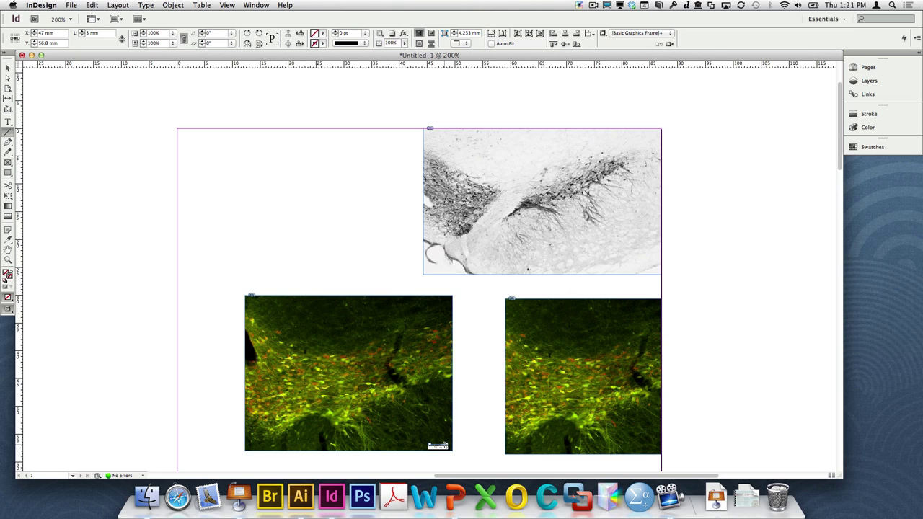
{"action": "left_click", "coordinate": [870, 115]}
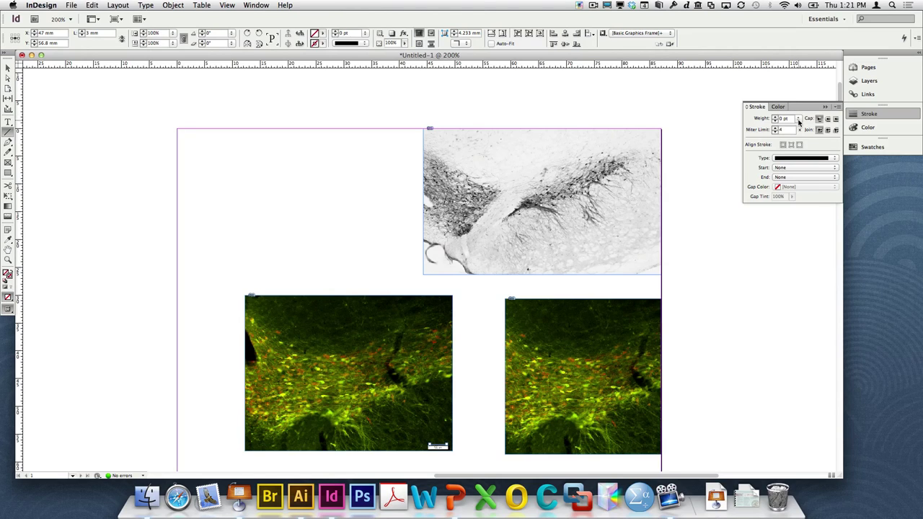
{"action": "left_click", "coordinate": [797, 119]}
{"action": "left_click", "coordinate": [807, 158]}
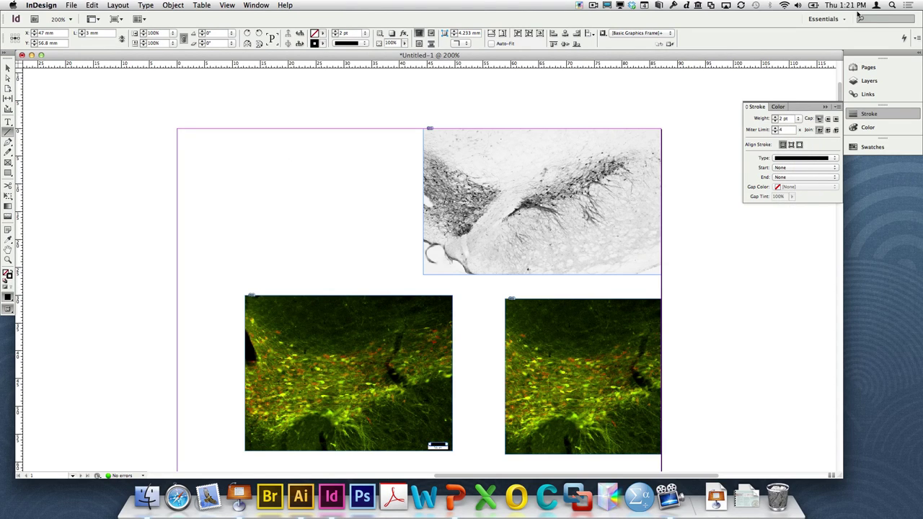
{"action": "left_click", "coordinate": [873, 128]}
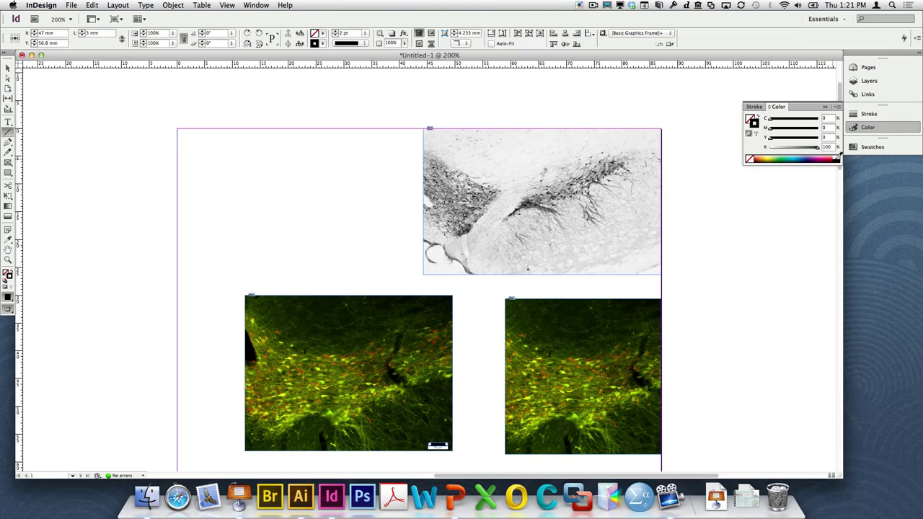
{"action": "left_click", "coordinate": [839, 156]}
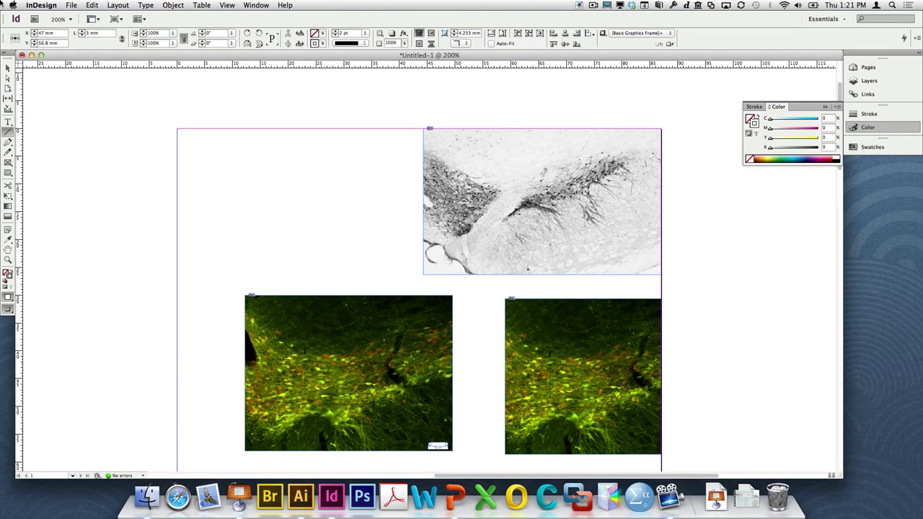
- Move the white scale bar to the lower-right corner of the cropped immunofluorescence image and delete the uncropped copy
{"action": "left_click", "coordinate": [8, 67]}
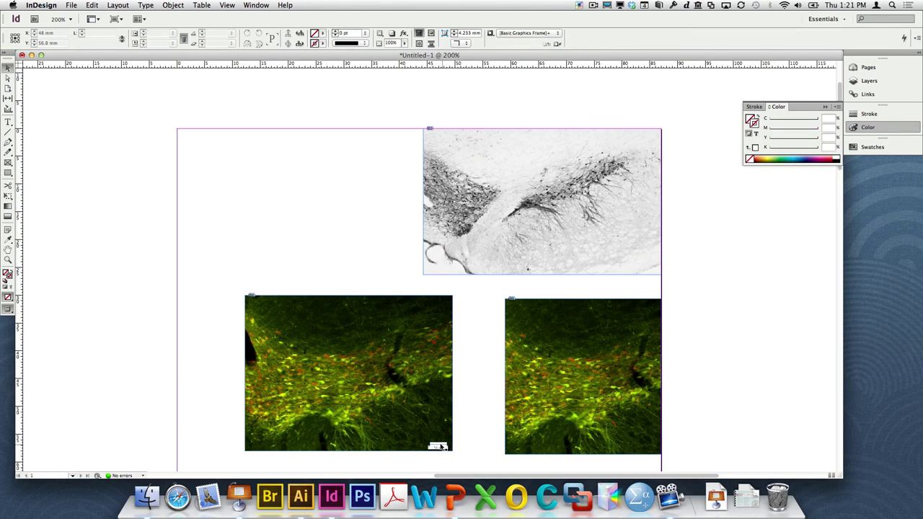
{"action": "left_click_drag", "start_coordinate": [441, 447], "coordinate": [652, 448]}
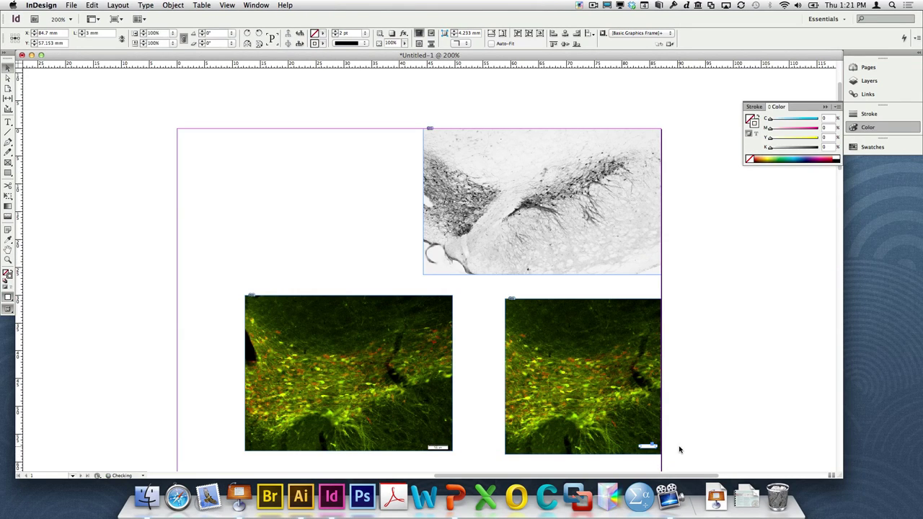
{"action": "left_click", "coordinate": [346, 371]}
{"action": "key", "text": "Delete"}
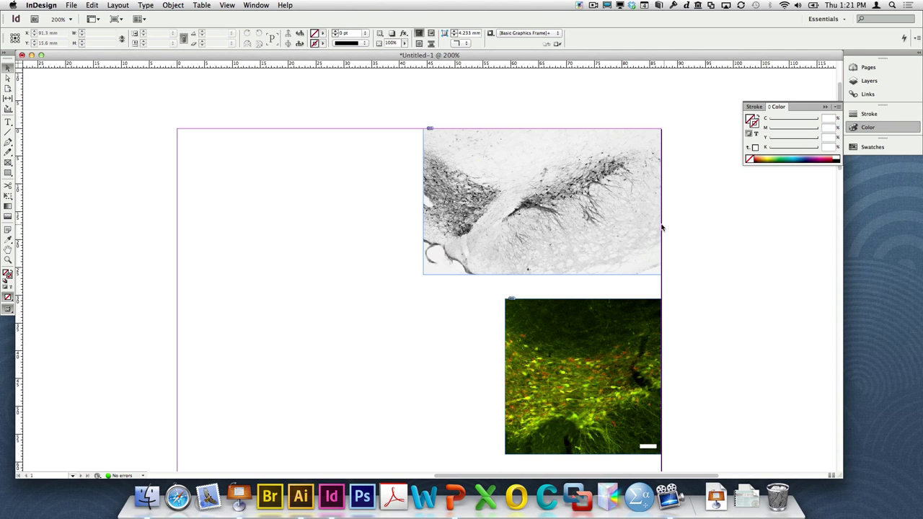
- Examine the brightfield image's link information for its full file name, pixel scale and pixel dimensions
{"action": "left_click", "coordinate": [635, 241]}
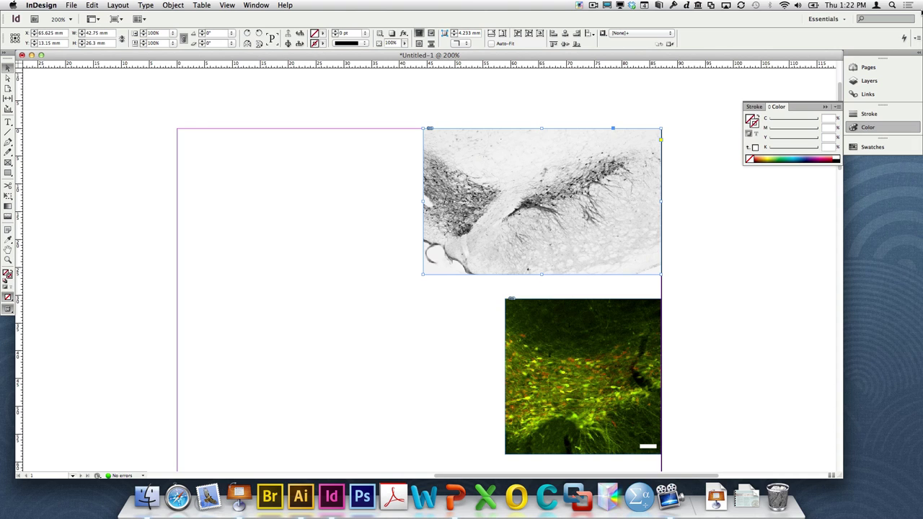
{"action": "left_click", "coordinate": [869, 81]}
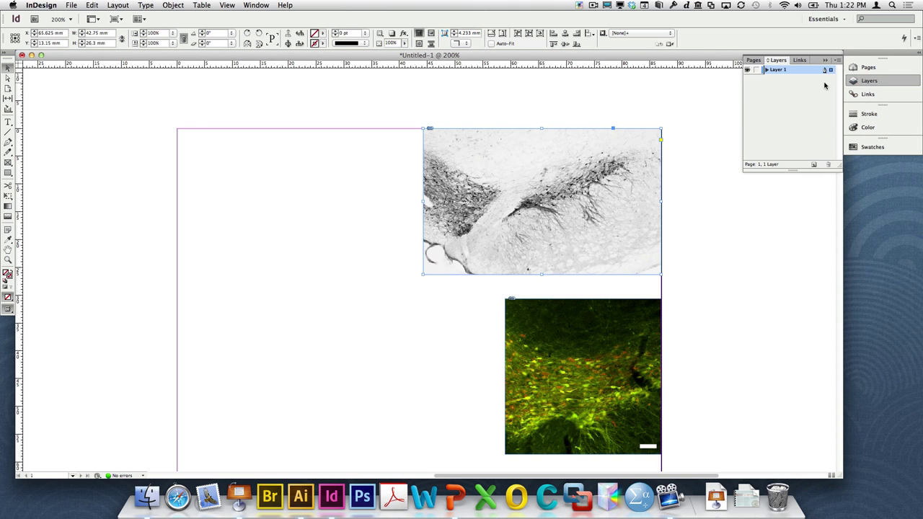
{"action": "left_click", "coordinate": [877, 96]}
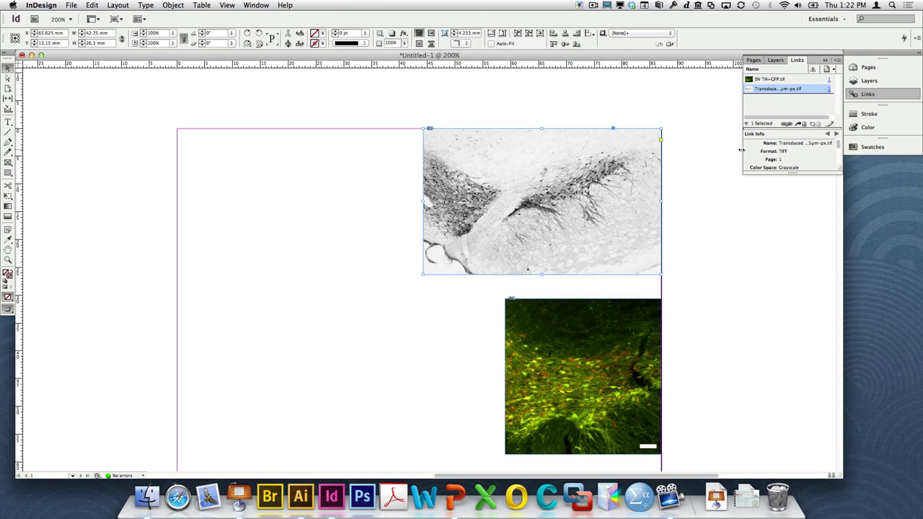
{"action": "left_click_drag", "start_coordinate": [741, 150], "coordinate": [669, 150]}
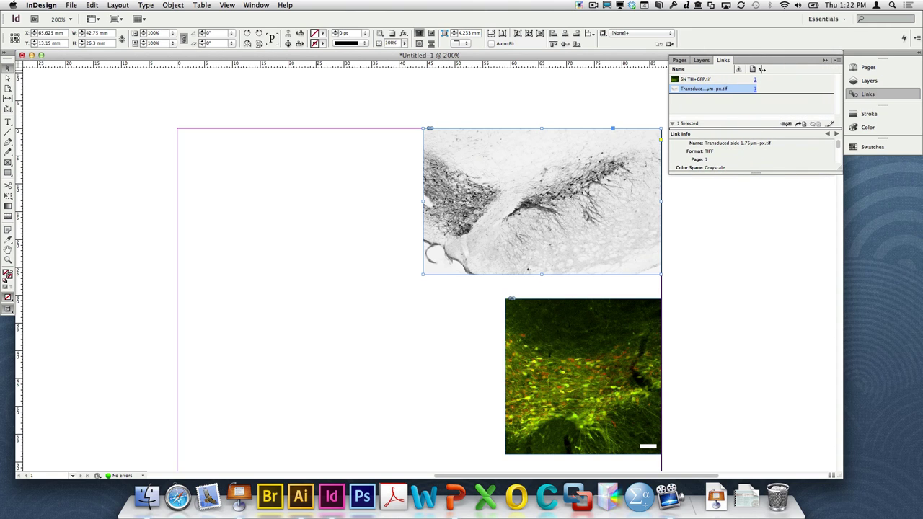
{"action": "mouse_move", "coordinate": [762, 70]}
{"action": "left_mouse_down"}
{"action": "mouse_move", "coordinate": [799, 69]}
{"action": "mouse_move", "coordinate": [735, 71]}
{"action": "mouse_move", "coordinate": [780, 71]}
{"action": "left_mouse_up"}
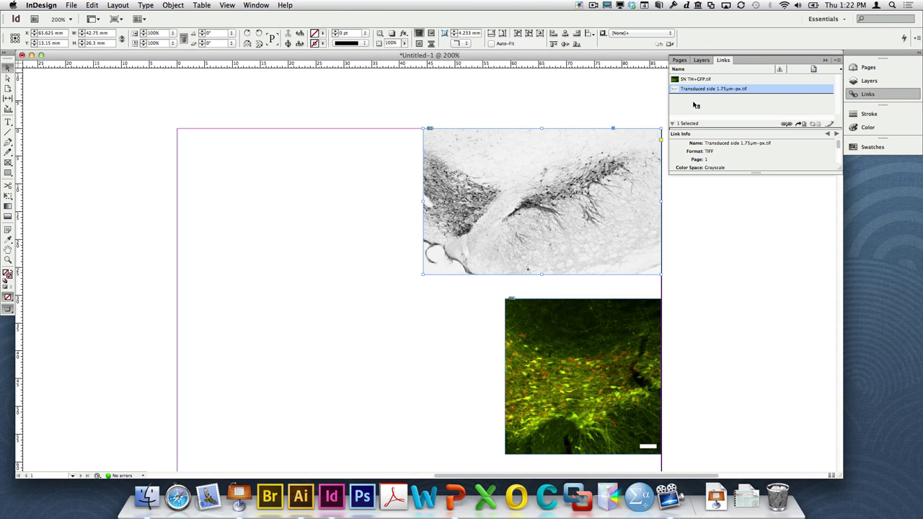
{"action": "mouse_move", "coordinate": [730, 92]}
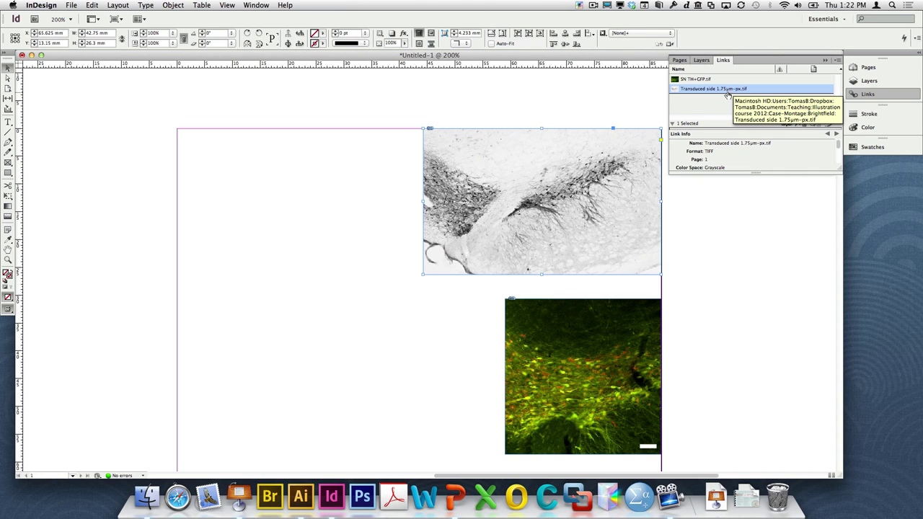
{"action": "left_click_drag", "start_coordinate": [754, 173], "coordinate": [756, 226]}
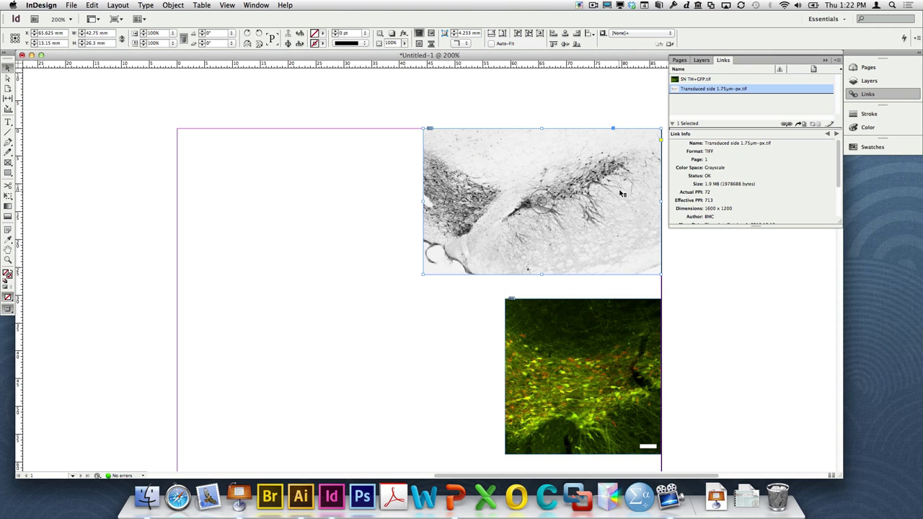
- Check the full uncropped width of the brightfield picture inside its frame
{"action": "left_click", "coordinate": [378, 358]}
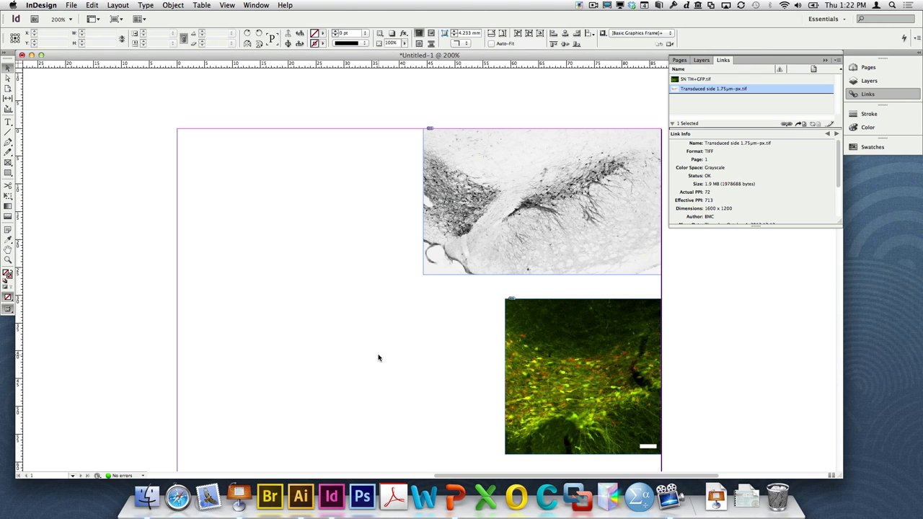
{"action": "left_click", "coordinate": [517, 235]}
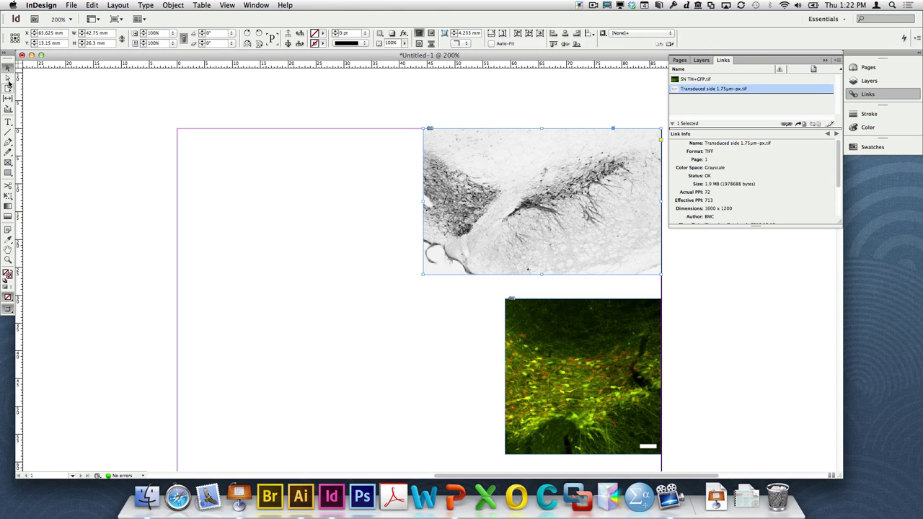
{"action": "double_click", "coordinate": [545, 213]}
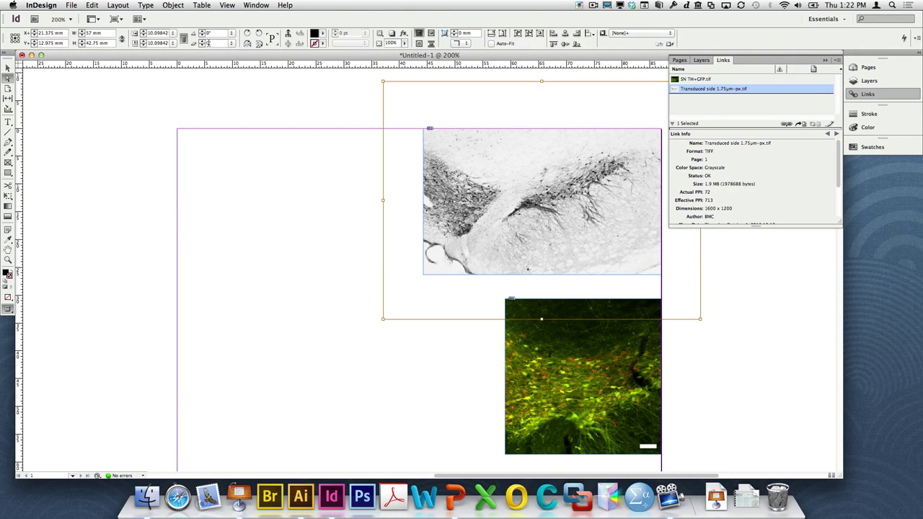
{"action": "left_click", "coordinate": [103, 33]}
{"action": "left_click", "coordinate": [280, 178]}
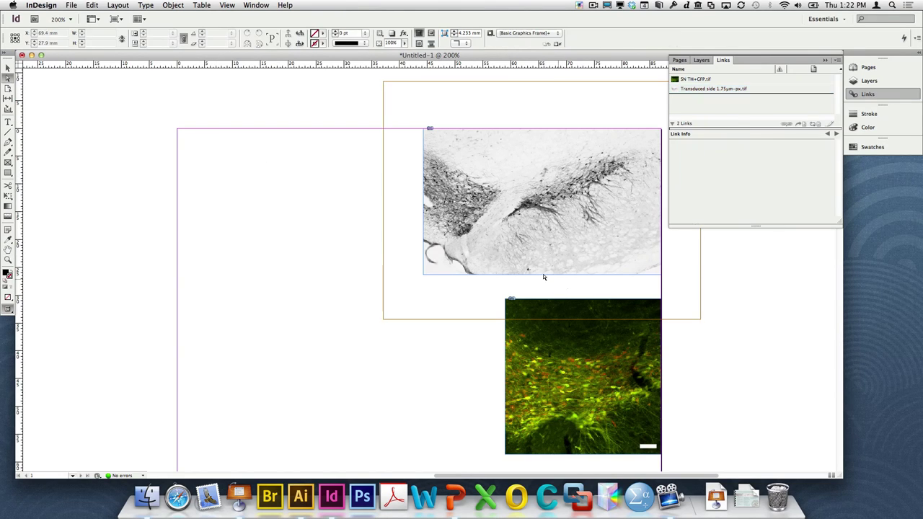
- Draw a horizontal line about 6.5 mm long on the blank page area beside the brightfield image and set its length to 57 mm*1.75
{"action": "left_click", "coordinate": [9, 130]}
{"action": "left_click_drag", "start_coordinate": [270, 215], "coordinate": [307, 216]}
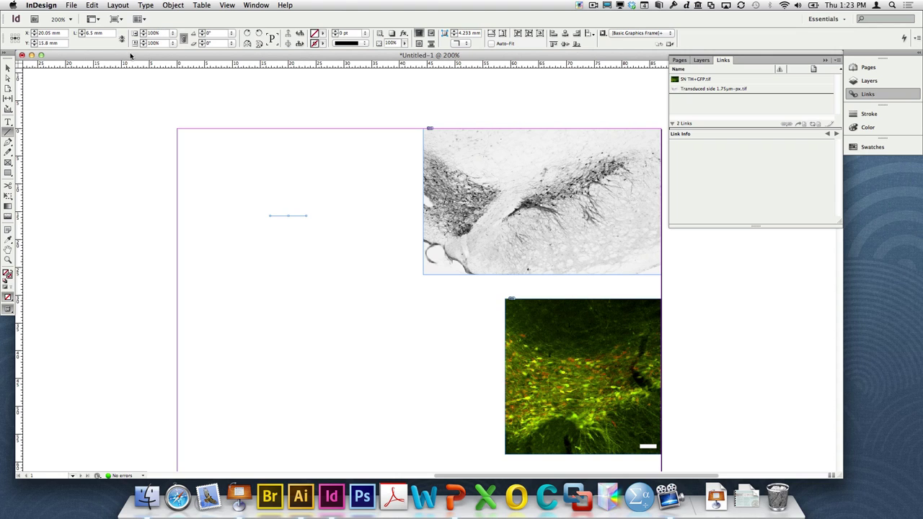
{"action": "double_click", "coordinate": [152, 34]}
{"action": "double_click", "coordinate": [97, 33]}
{"action": "type", "text": "57 mm*1.75"}
{"action": "key", "text": "Return"}
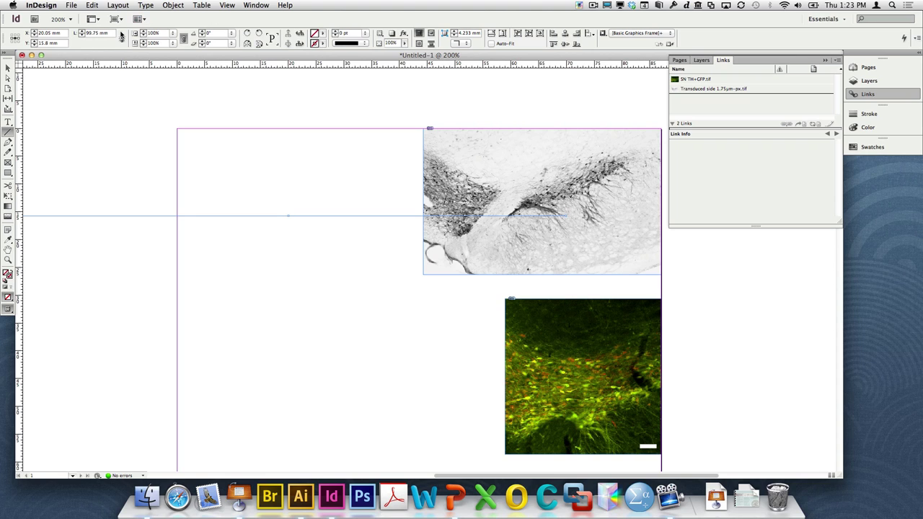
- Divide the line's length by 16 and move the line to the lower-right corner of the brightfield image
{"action": "double_click", "coordinate": [98, 33]}
{"action": "left_click", "coordinate": [99, 33]}
{"action": "type", "text": "/16"}
{"action": "key", "text": "Return"}
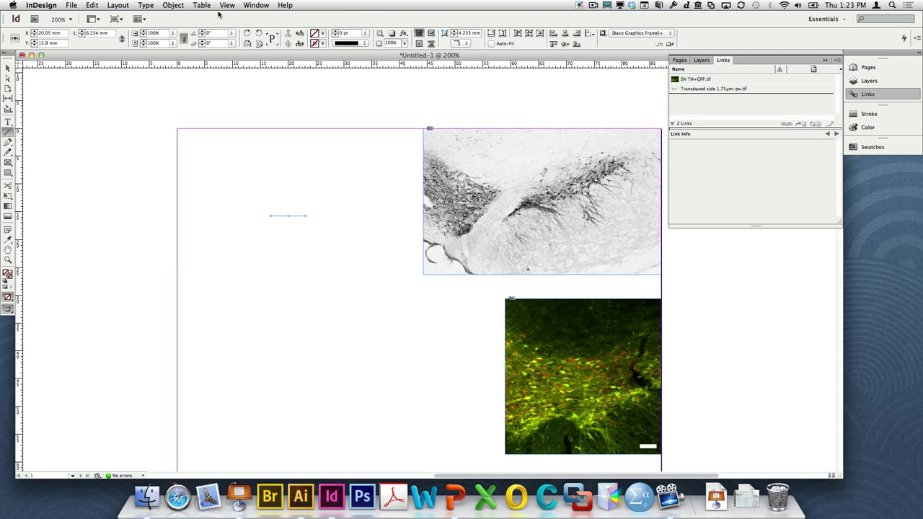
{"action": "key", "text": "v"}
{"action": "left_click_drag", "start_coordinate": [295, 217], "coordinate": [647, 269]}
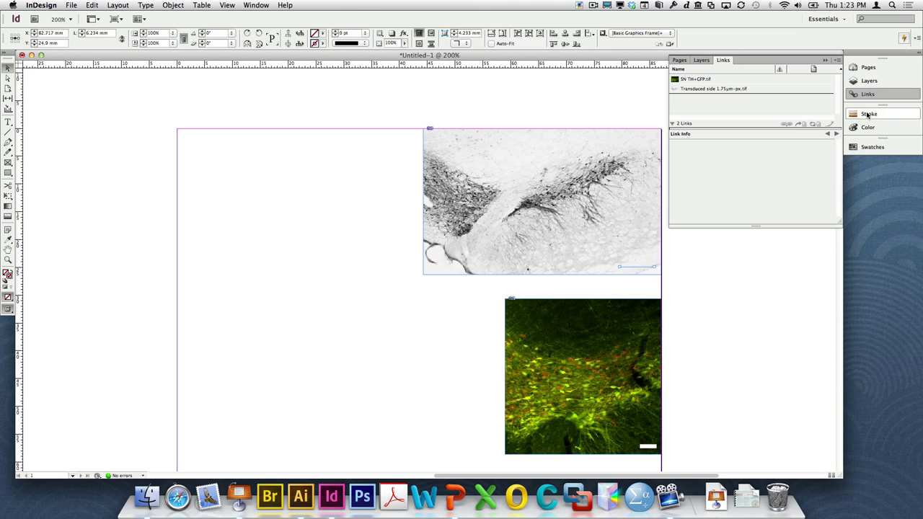
- Give the scale bar on the brightfield image a 2 pt black stroke
{"action": "left_click", "coordinate": [869, 114]}
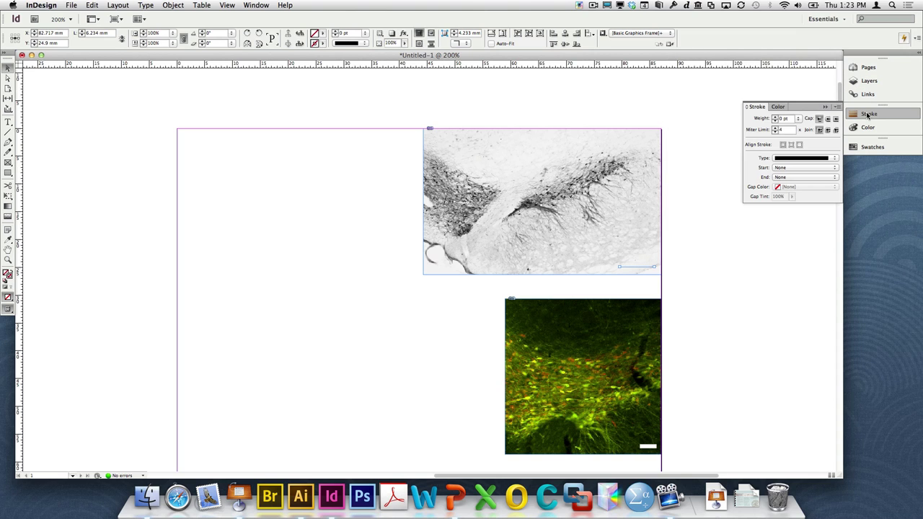
{"action": "left_click", "coordinate": [776, 119]}
{"action": "left_click", "coordinate": [776, 119]}
{"action": "left_click", "coordinate": [775, 119]}
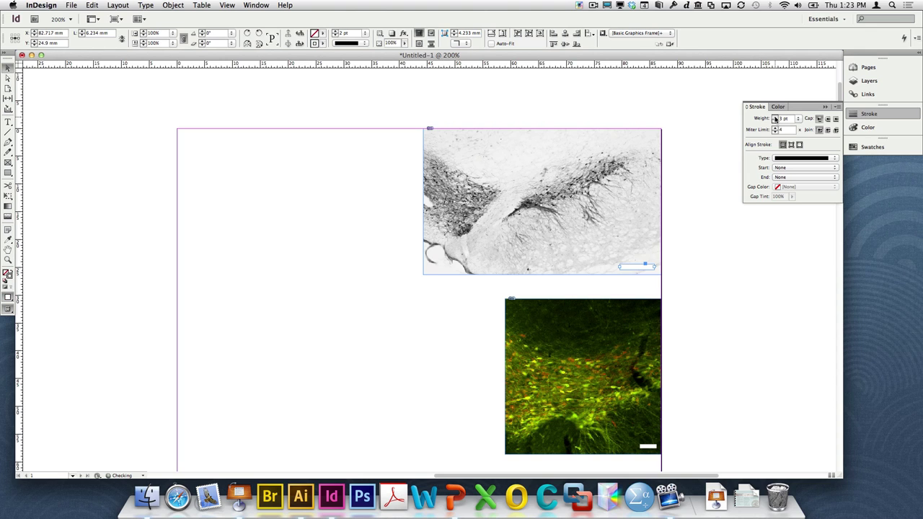
{"action": "left_click", "coordinate": [775, 121]}
{"action": "left_click", "coordinate": [775, 117]}
{"action": "left_click", "coordinate": [775, 121]}
{"action": "left_click", "coordinate": [859, 133]}
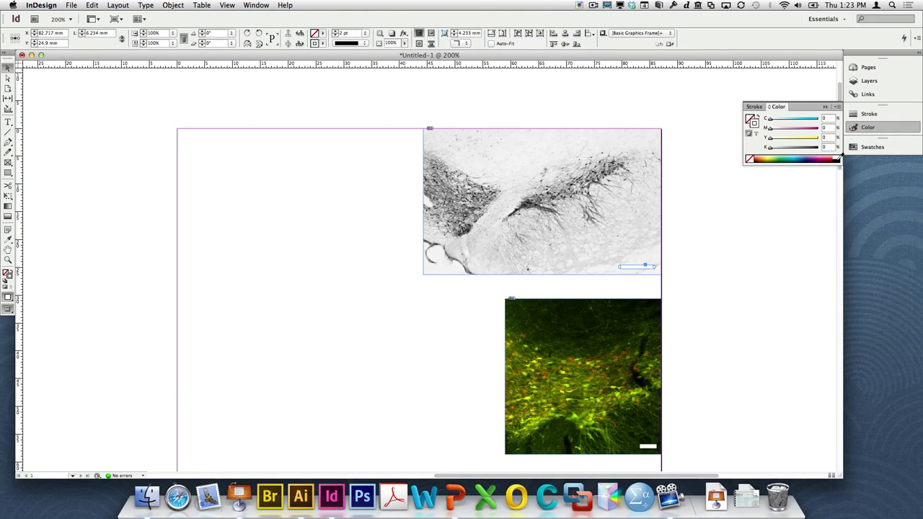
{"action": "left_click", "coordinate": [777, 250]}
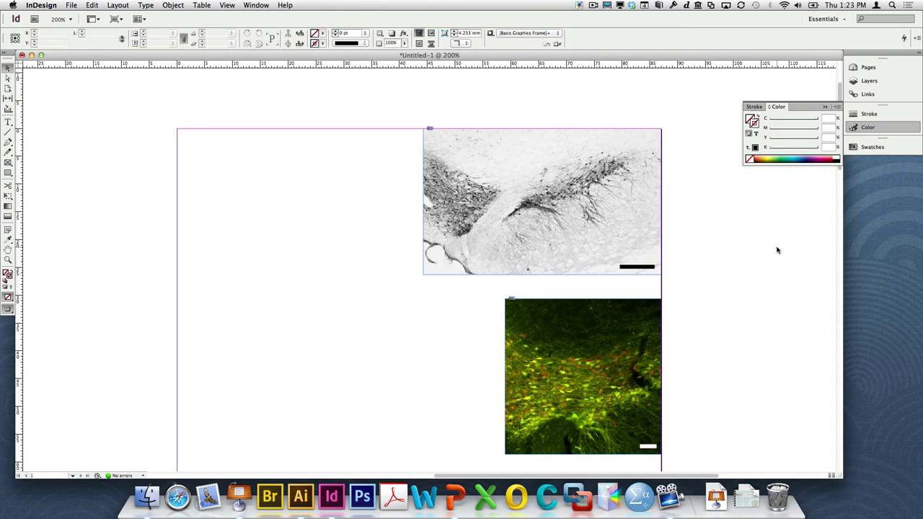
- Place 20x002and005_OrthProjMax_02_Merged.tif from the Case-Montage Confocal raw folder below the immunofluorescence image
{"action": "scroll", "coordinate": [778, 249], "scroll_direction": "up", "scroll_amount": 3}
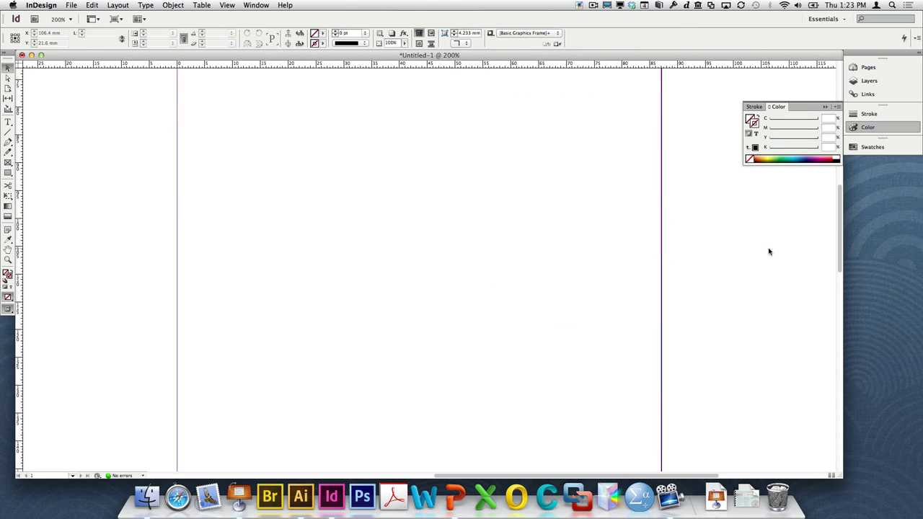
{"action": "scroll", "coordinate": [769, 251], "scroll_direction": "down", "scroll_amount": 5}
{"action": "scroll", "coordinate": [768, 251], "scroll_direction": "right", "scroll_amount": 2}
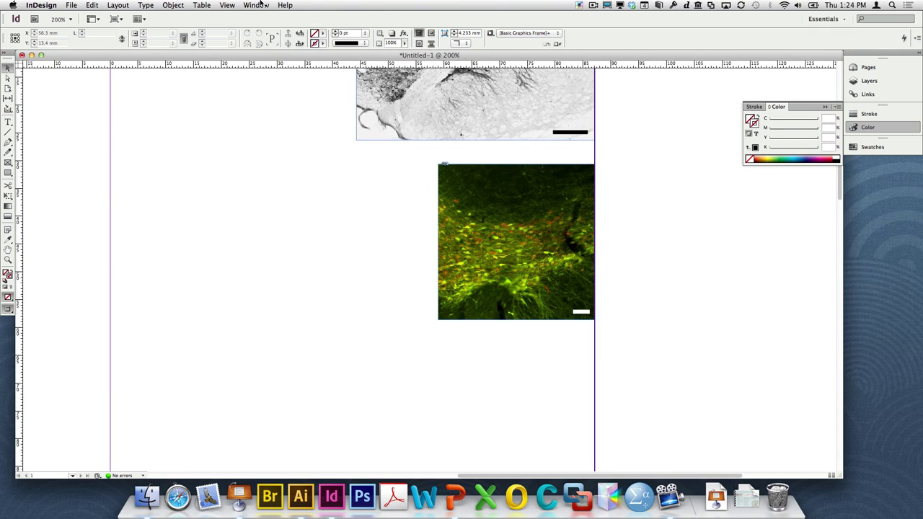
{"action": "left_click", "coordinate": [76, 5]}
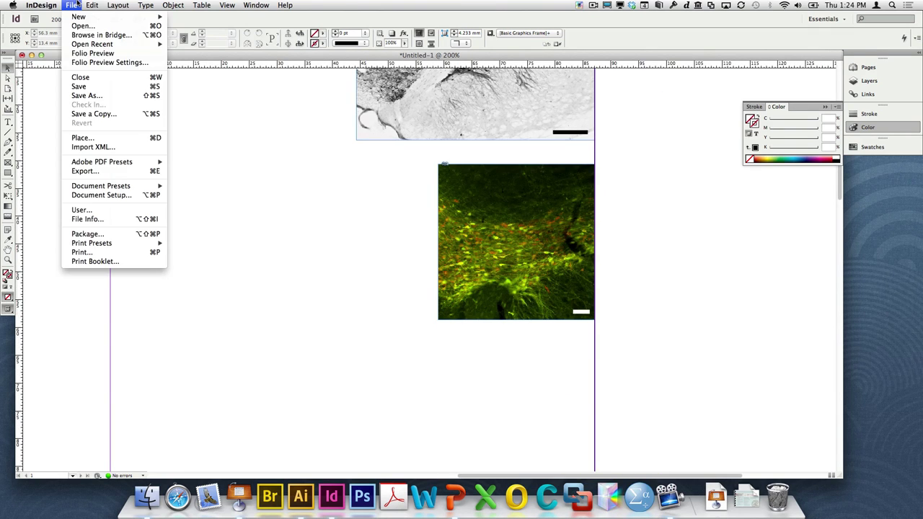
{"action": "left_click", "coordinate": [101, 137]}
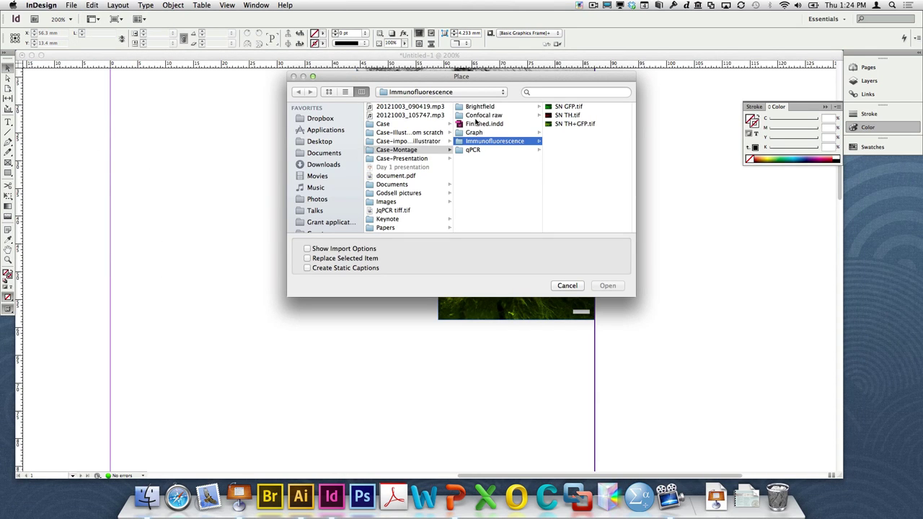
{"action": "left_click", "coordinate": [496, 116]}
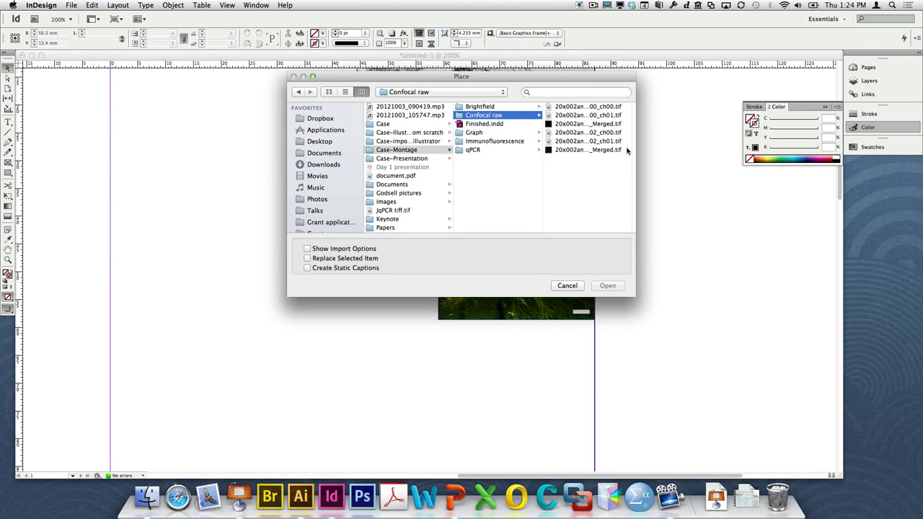
{"action": "left_click", "coordinate": [597, 125]}
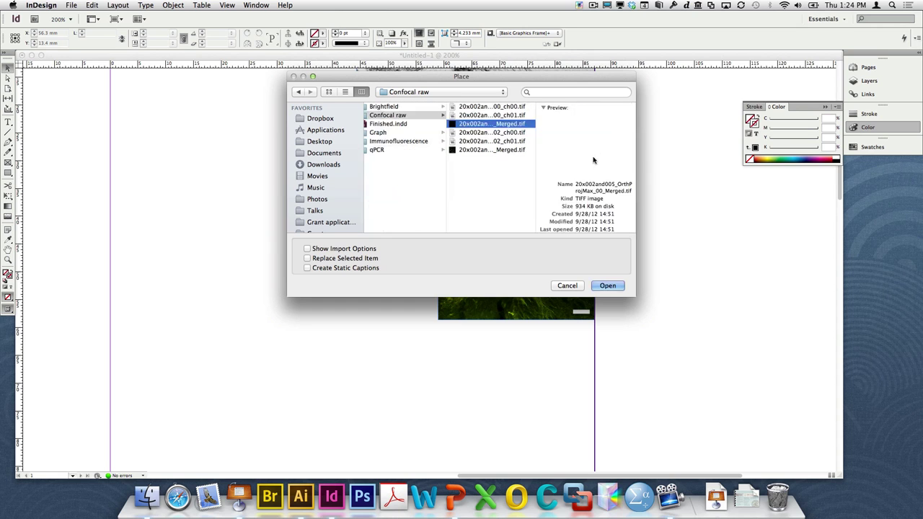
{"action": "left_click", "coordinate": [524, 151]}
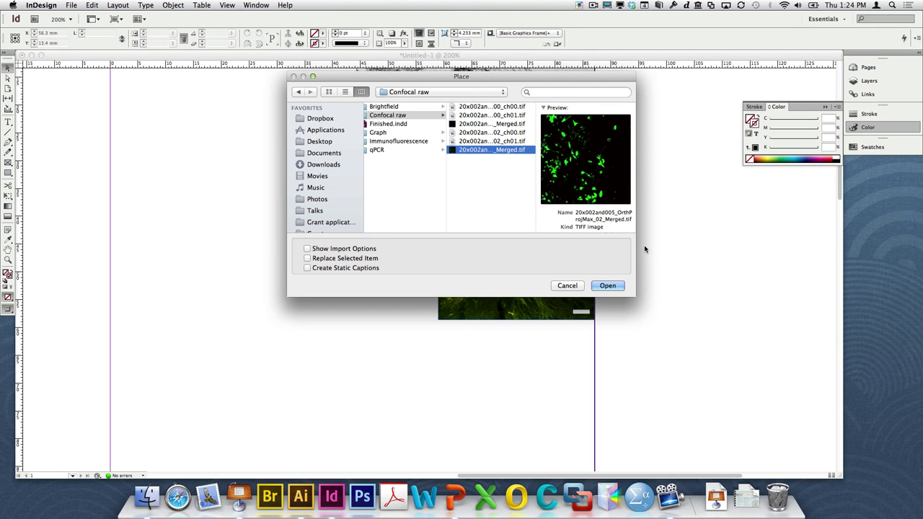
{"action": "left_click", "coordinate": [615, 286]}
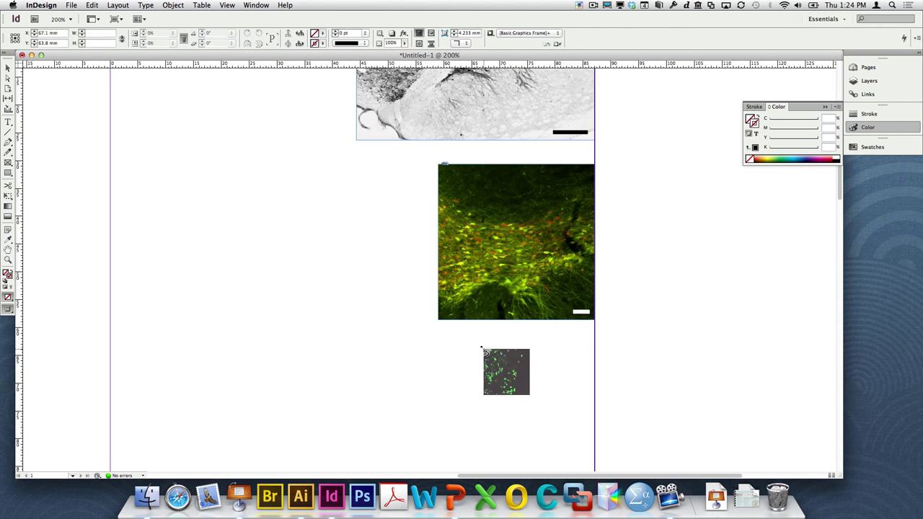
{"action": "left_click", "coordinate": [484, 349]}
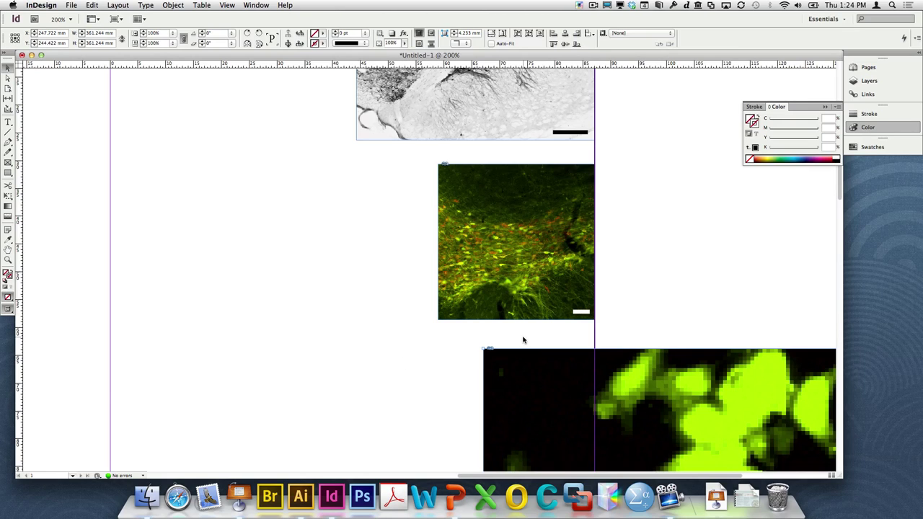
- Try to scale the placed confocal image to 28 mm to match the immunofluorescence image's size
{"action": "left_click", "coordinate": [515, 242]}
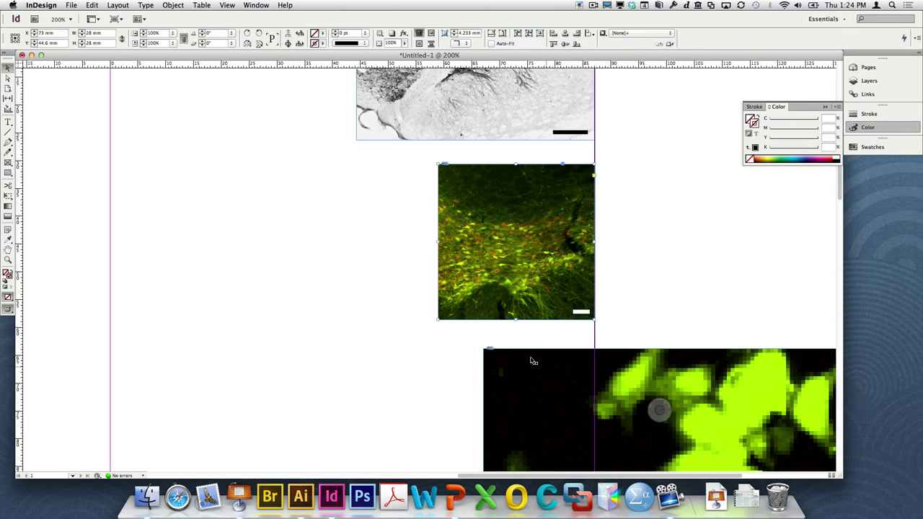
{"action": "left_click", "coordinate": [548, 377]}
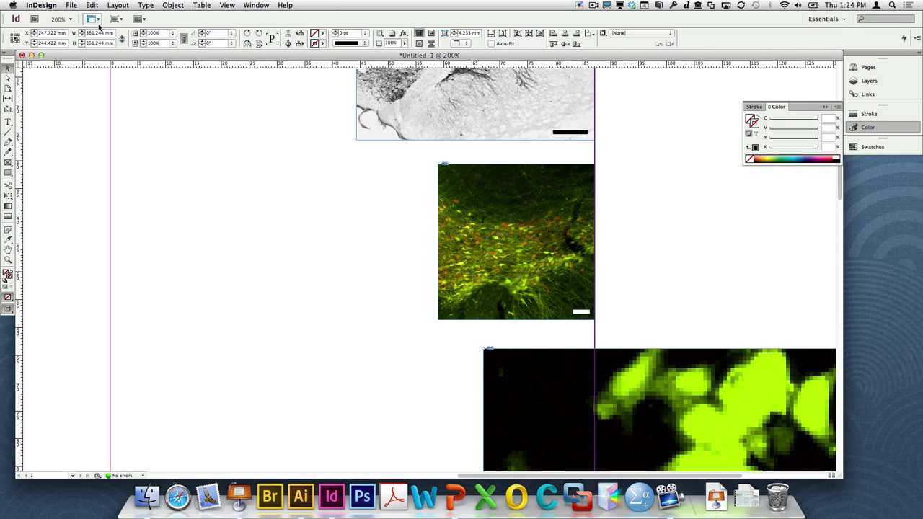
{"action": "key", "text": "super+6"}
{"action": "type", "text": "28 mm"}
{"action": "key", "text": "Return"}
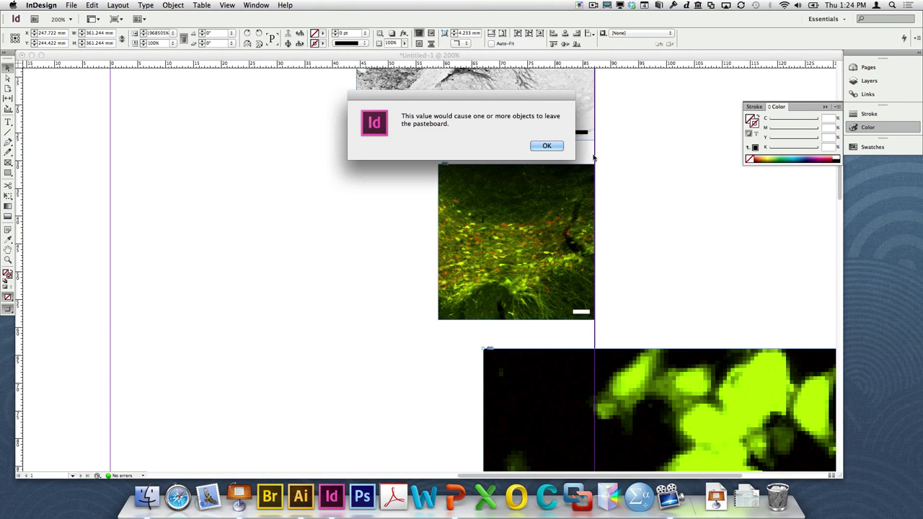
{"action": "left_click", "coordinate": [554, 147]}
- Move the oversized confocal image up and to the left, and scale it to 28 mm wide and 28 mm high
{"action": "left_click_drag", "start_coordinate": [181, 64], "coordinate": [99, 149]}
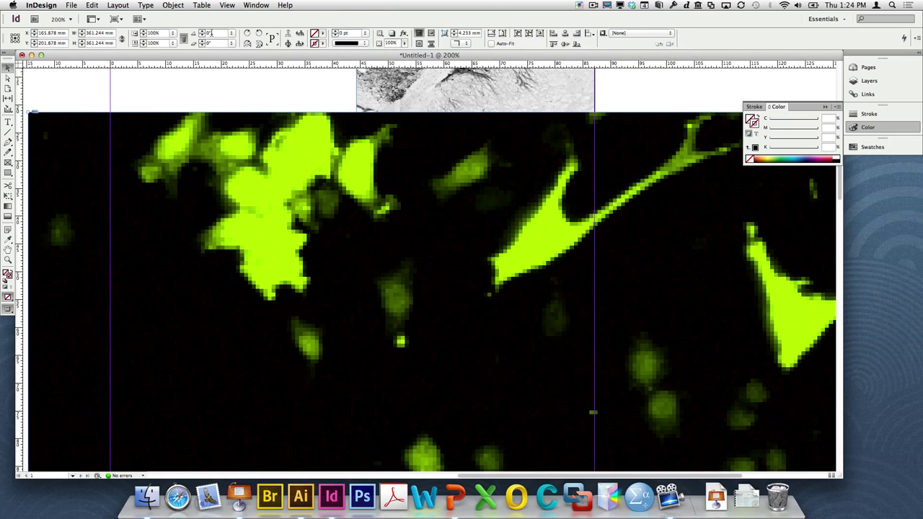
{"action": "triple_click", "coordinate": [163, 34]}
{"action": "type", "text": "28 mm"}
{"action": "key", "text": "Return"}
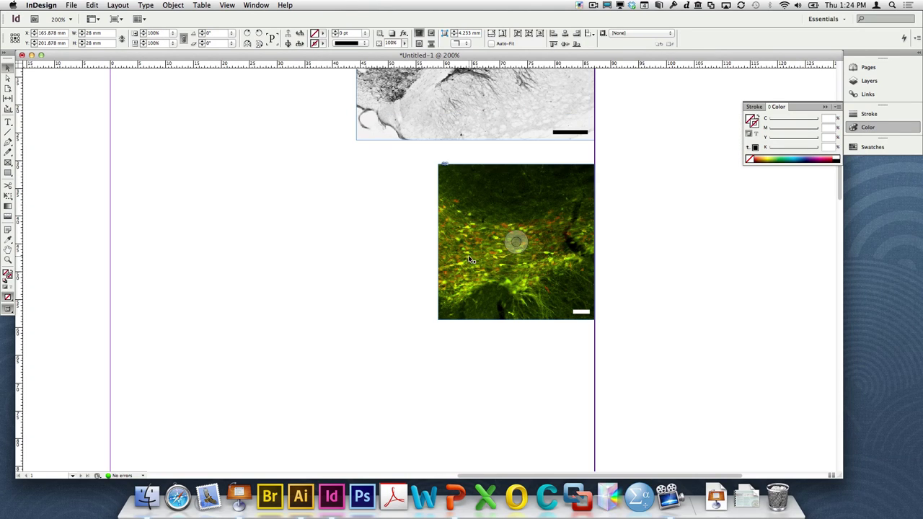
{"action": "key", "text": "super+minus"}
{"action": "key", "text": "super+minus"}
{"action": "key", "text": "super+minus"}
{"action": "key", "text": "super+minus"}
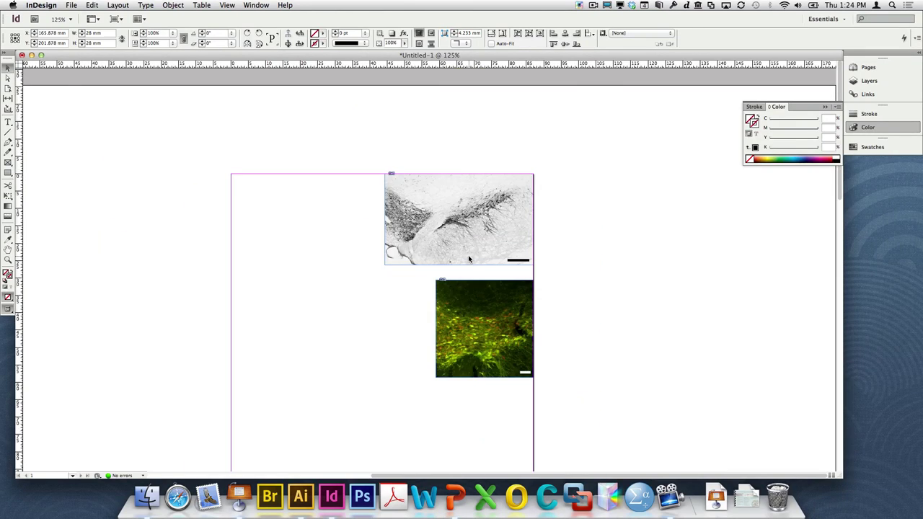
{"action": "key", "text": "super+minus"}
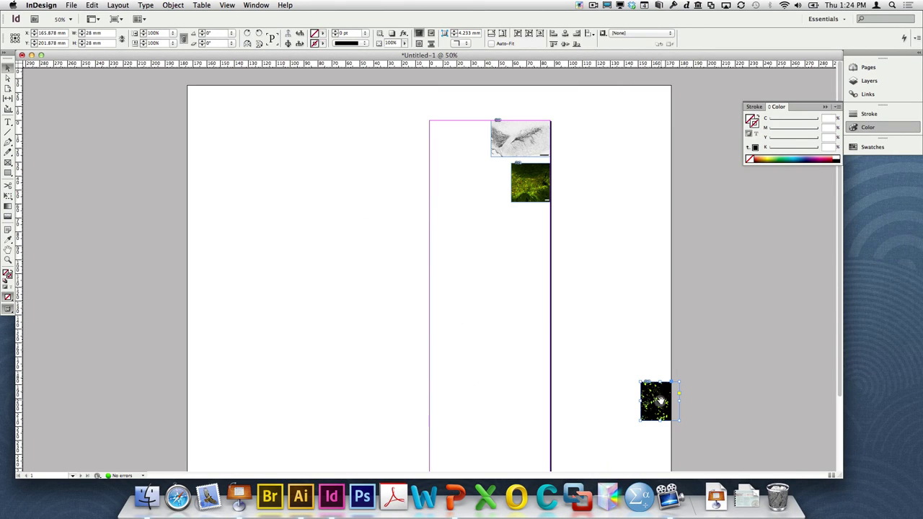
- Move the confocal image directly below the immunofluorescence image, flush with the right edge of the 87 mm figure width
{"action": "left_click_drag", "start_coordinate": [652, 413], "coordinate": [524, 239]}
{"action": "left_click", "coordinate": [507, 258]}
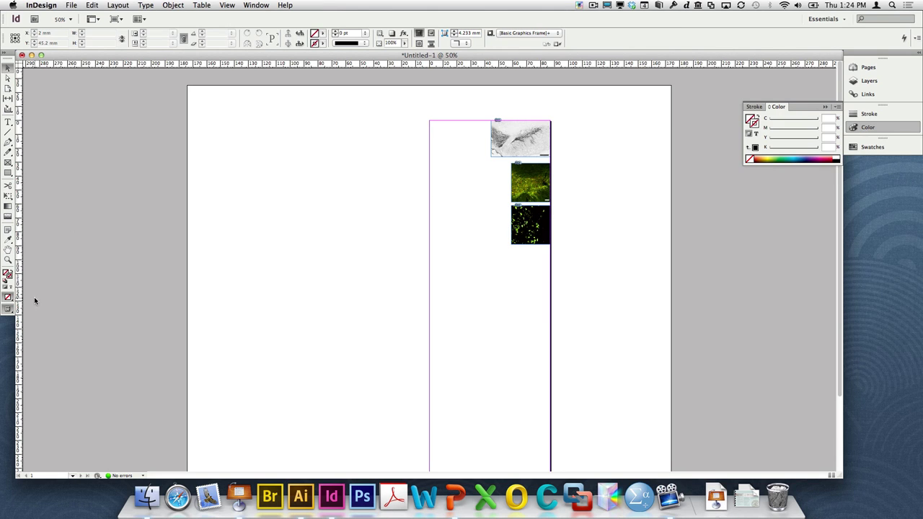
- Select the confocal image and reveal its linked TIFF file in Adobe Bridge
{"action": "left_click", "coordinate": [8, 260]}
{"action": "left_click_drag", "start_coordinate": [480, 139], "coordinate": [571, 264]}
{"action": "left_click", "coordinate": [455, 326]}
{"action": "left_click", "coordinate": [467, 343]}
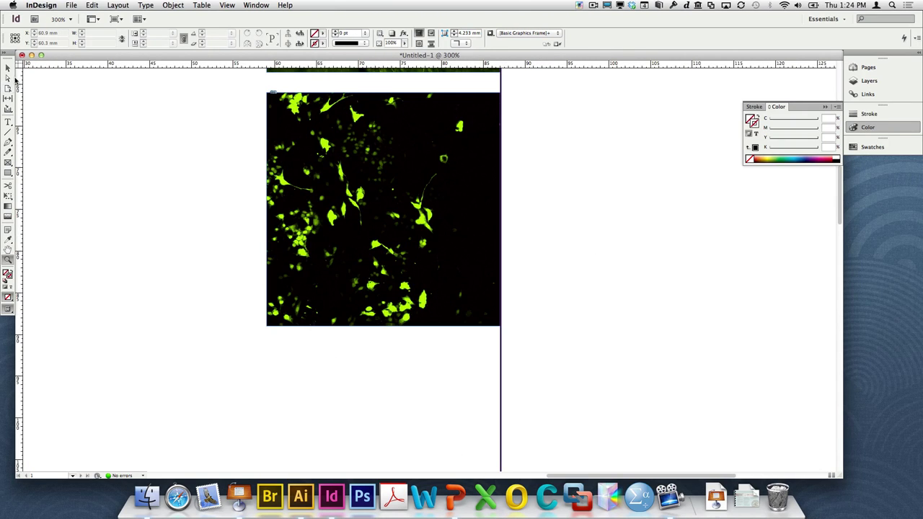
{"action": "left_click", "coordinate": [8, 68]}
{"action": "left_click", "coordinate": [384, 209]}
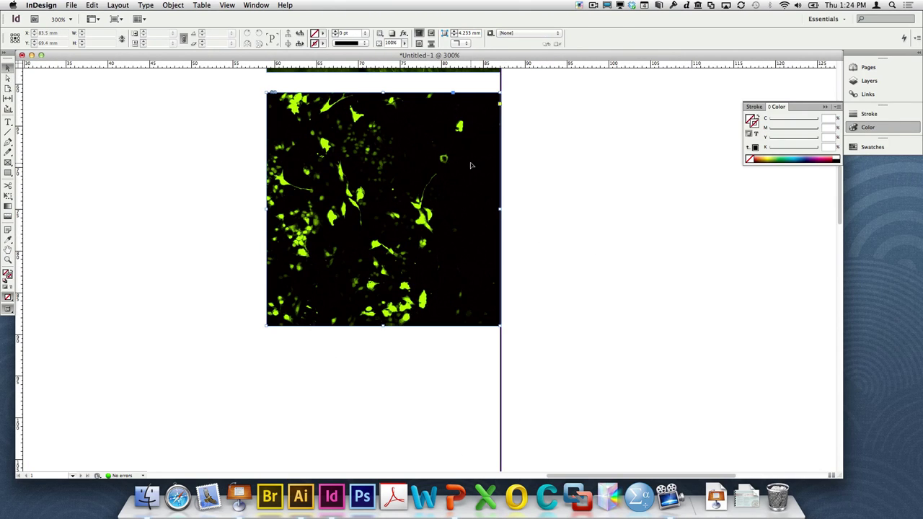
{"action": "left_click", "coordinate": [867, 95]}
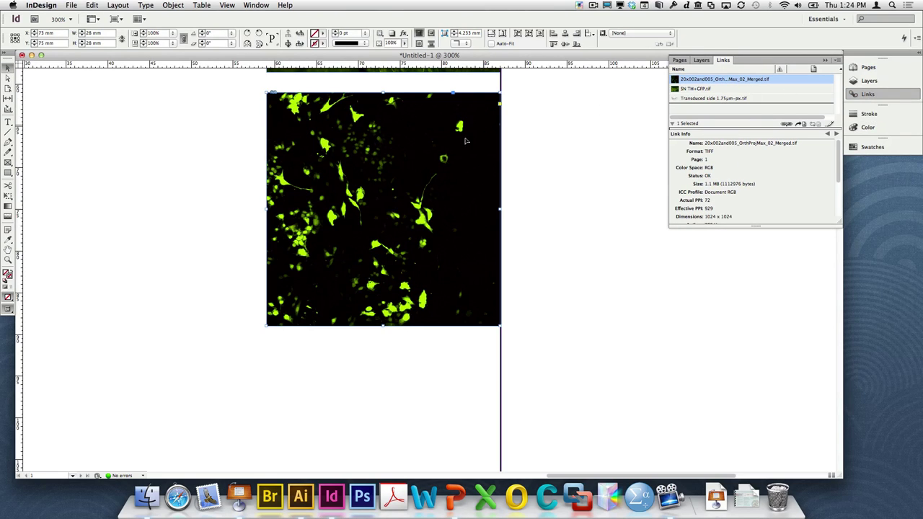
{"action": "right_click", "coordinate": [734, 82]}
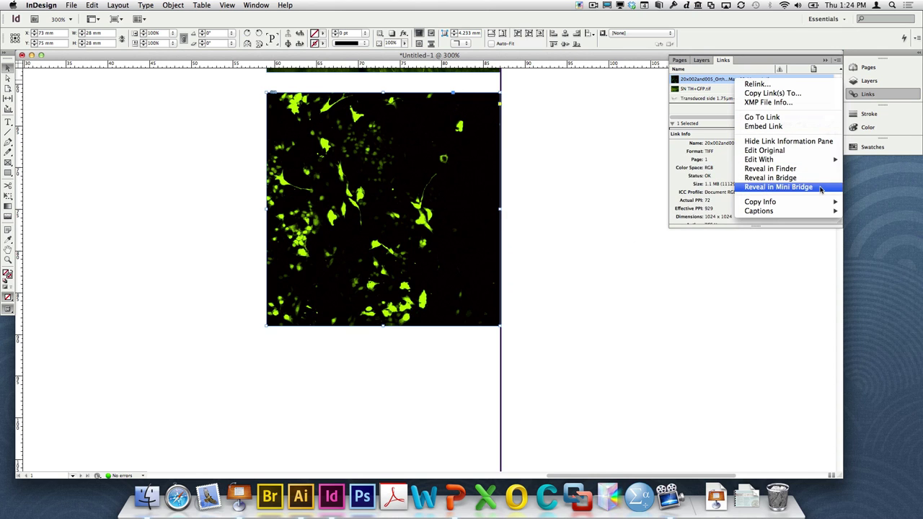
{"action": "mouse_move", "coordinate": [798, 158]}
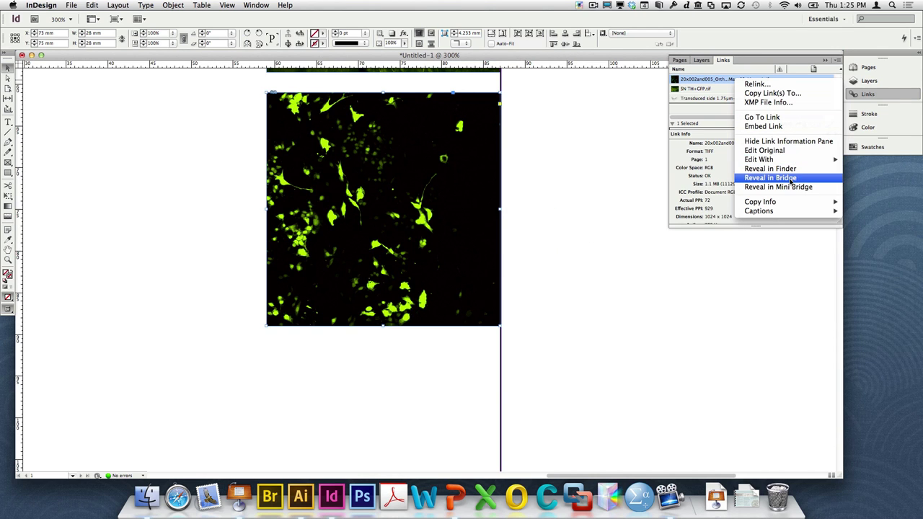
{"action": "left_click", "coordinate": [795, 178]}
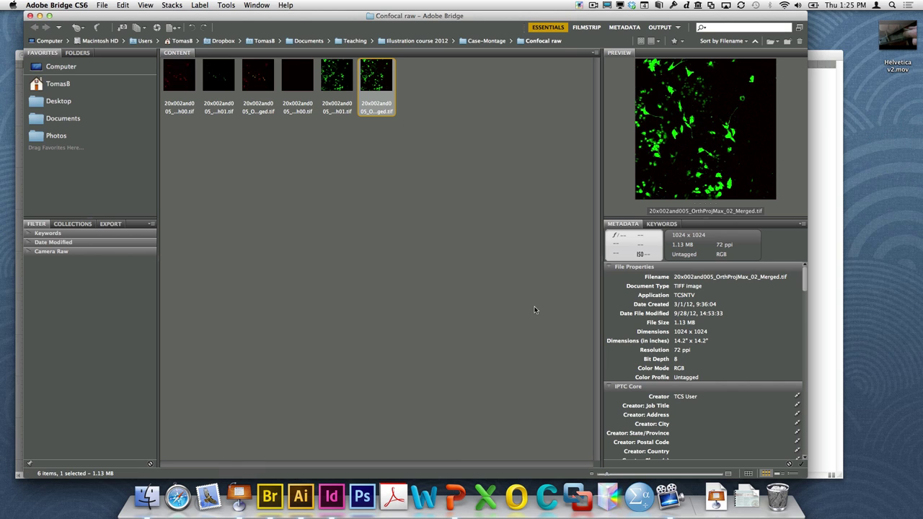
- Examine the confocal file's metadata for its pixel dimensions, voxel size and objective, and return to the InDesign layout
{"action": "left_click_drag", "start_coordinate": [602, 271], "coordinate": [503, 258]}
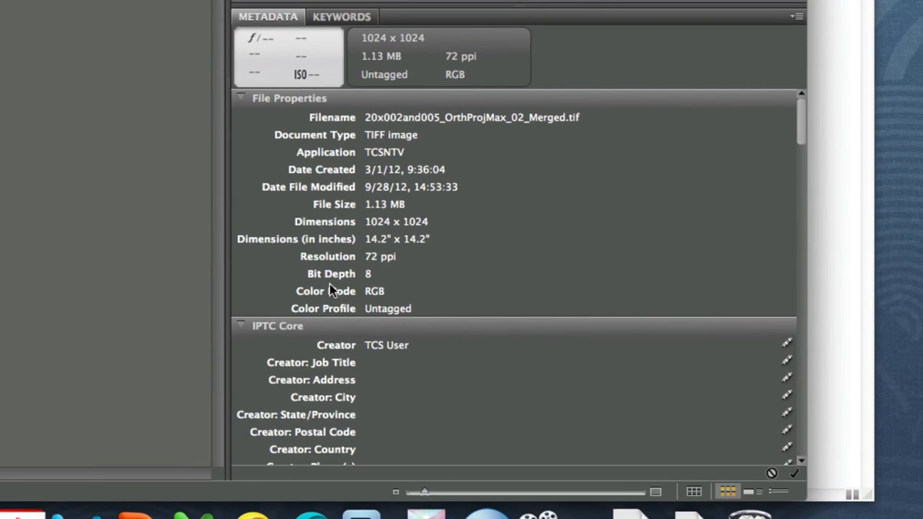
{"action": "scroll", "coordinate": [389, 305], "scroll_direction": "down", "scroll_amount": 10}
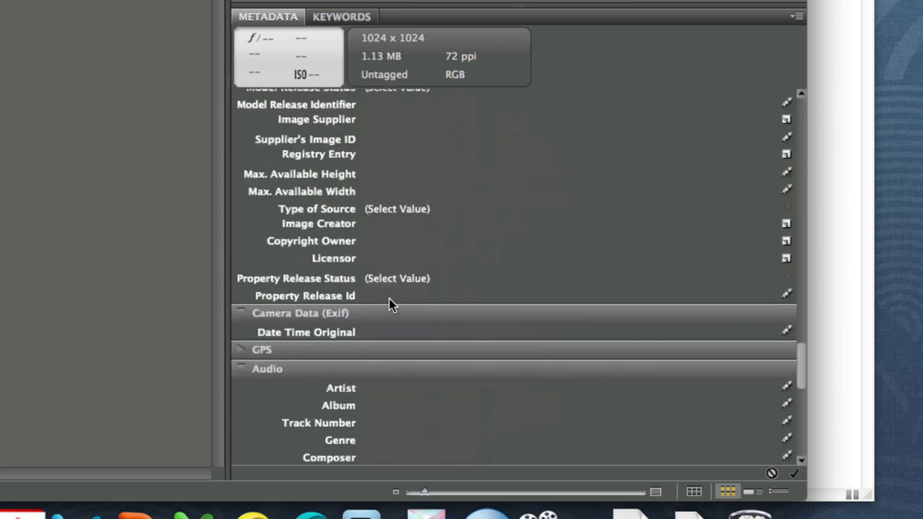
{"action": "scroll", "coordinate": [389, 305], "scroll_direction": "down", "scroll_amount": 5}
{"action": "scroll", "coordinate": [389, 304], "scroll_direction": "up", "scroll_amount": 15}
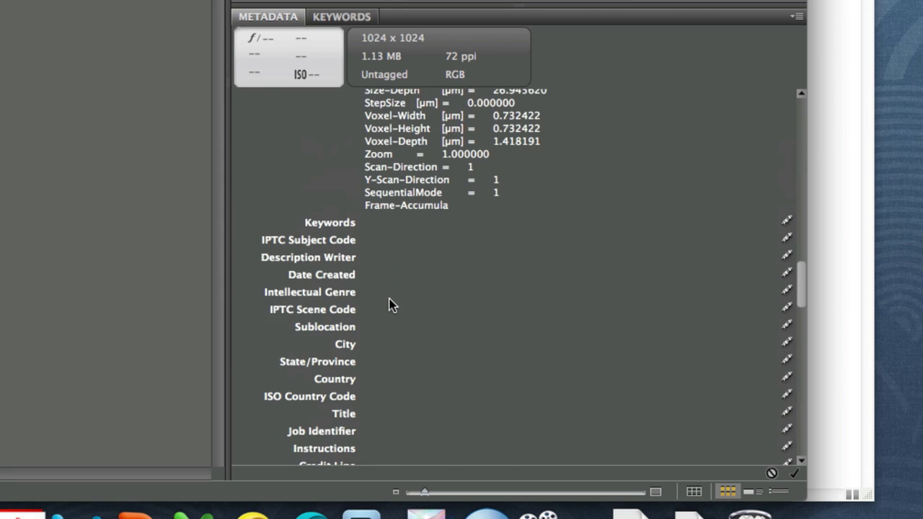
{"action": "scroll", "coordinate": [389, 305], "scroll_direction": "up", "scroll_amount": 8}
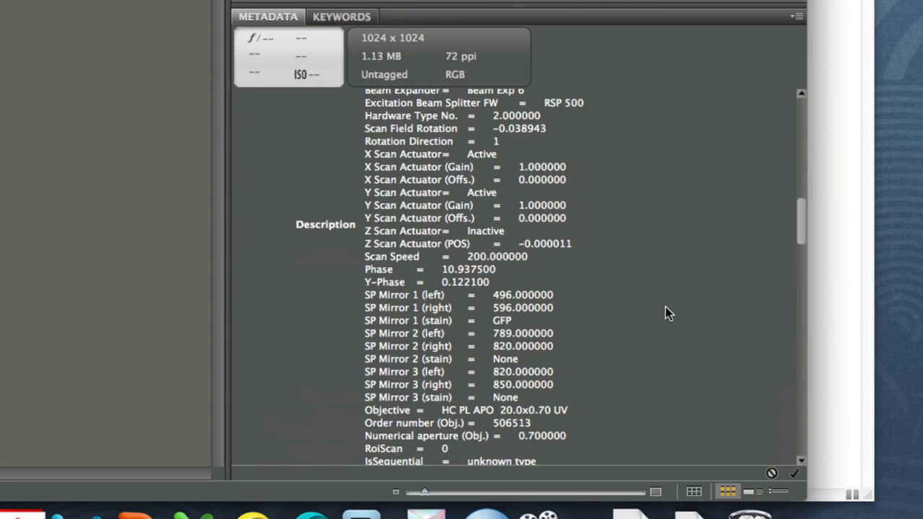
{"action": "left_click_drag", "start_coordinate": [805, 240], "coordinate": [801, 191]}
{"action": "scroll", "coordinate": [804, 202], "scroll_direction": "up", "scroll_amount": 2}
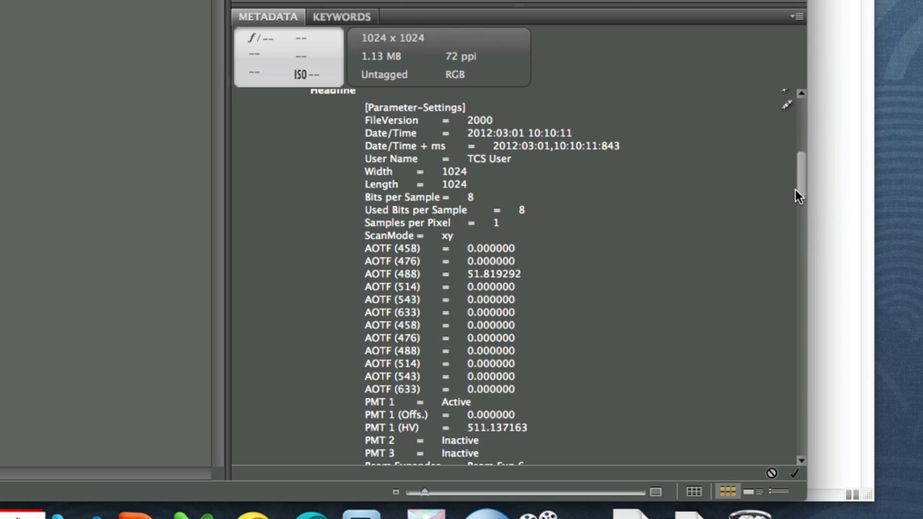
{"action": "left_click_drag", "start_coordinate": [799, 189], "coordinate": [807, 273]}
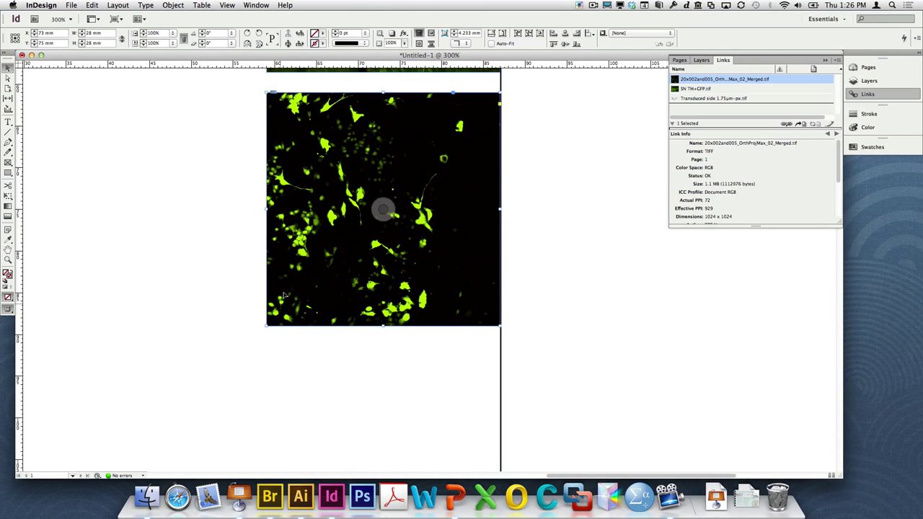
- Duplicate the immunofluorescence image's white scale bar onto the confocal image's lower-right corner and bring the copy to the front
{"action": "scroll", "coordinate": [406, 236], "scroll_direction": "up", "scroll_amount": 3}
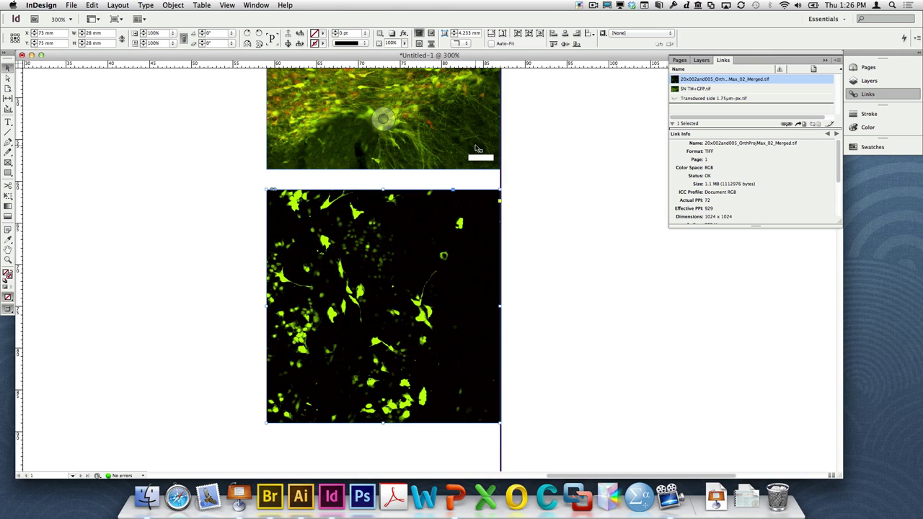
{"action": "left_click_drag", "start_coordinate": [480, 158], "coordinate": [486, 414]}
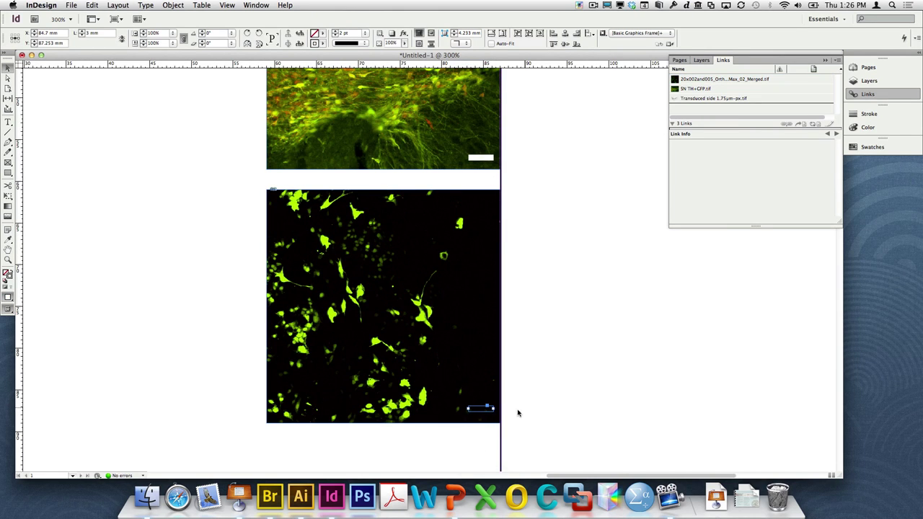
{"action": "right_click", "coordinate": [482, 411]}
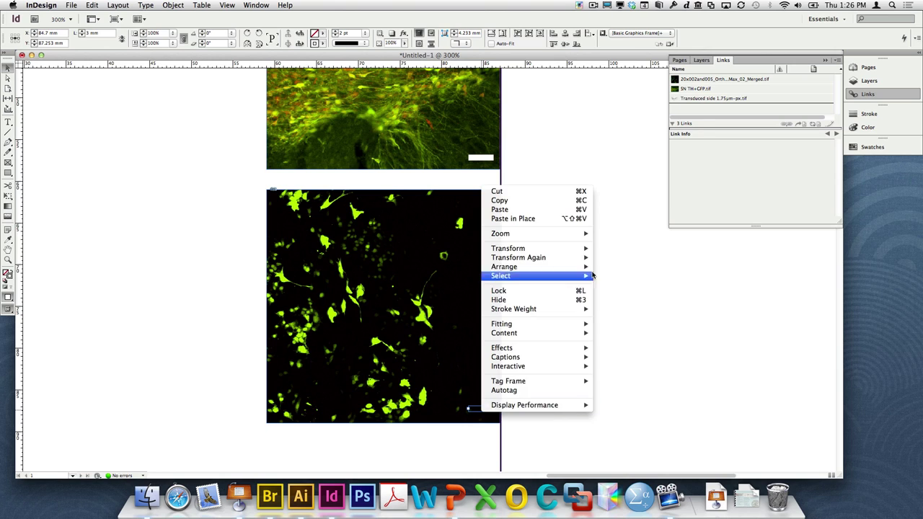
{"action": "mouse_move", "coordinate": [544, 261]}
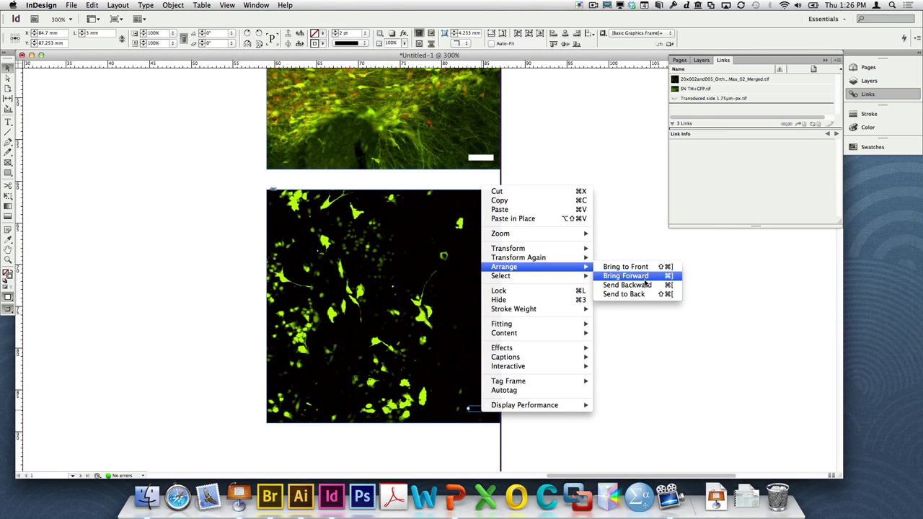
{"action": "left_click", "coordinate": [641, 268]}
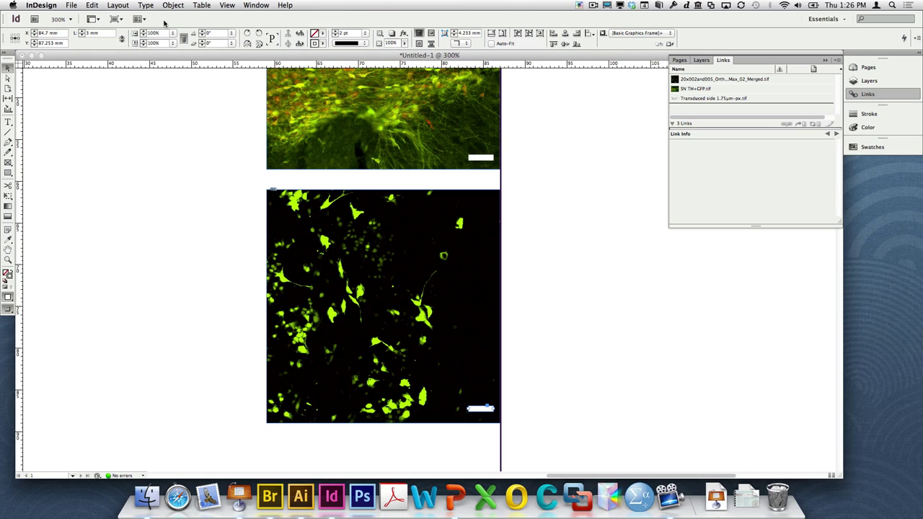
- Scale the bar on the confocal image to a length of 3.733 mm
{"action": "left_click", "coordinate": [161, 32]}
{"action": "type", "text": "28/3 mm"}
{"action": "key", "text": "super+z"}
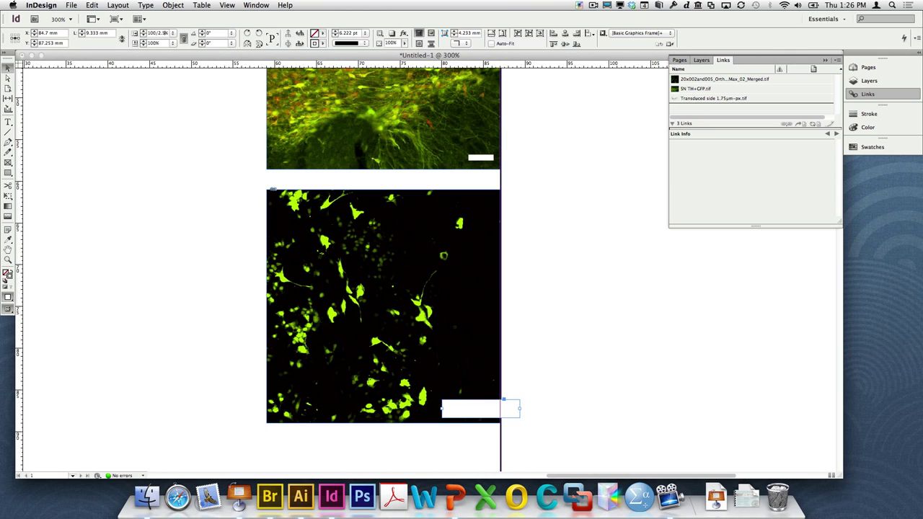
{"action": "key", "text": "super+z"}
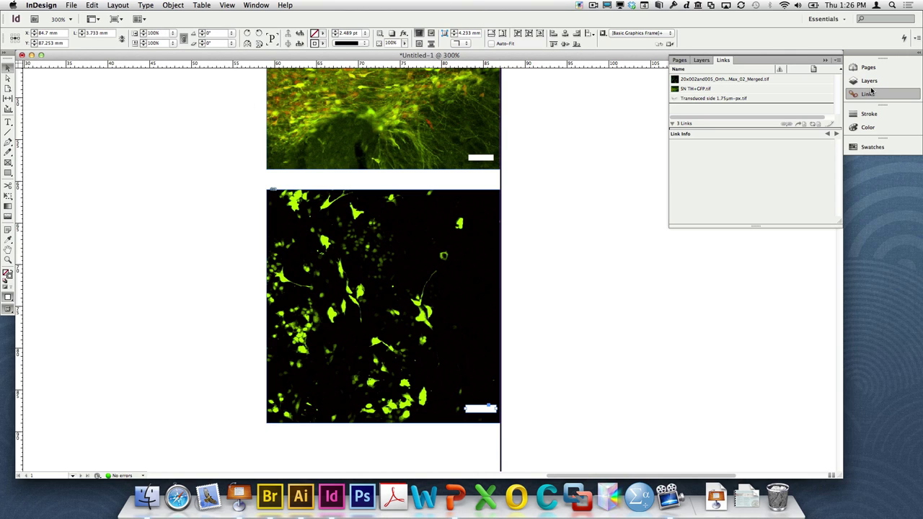
- Set the stroke miter limit of the confocal image's scale bar to 2
{"action": "left_click", "coordinate": [872, 113]}
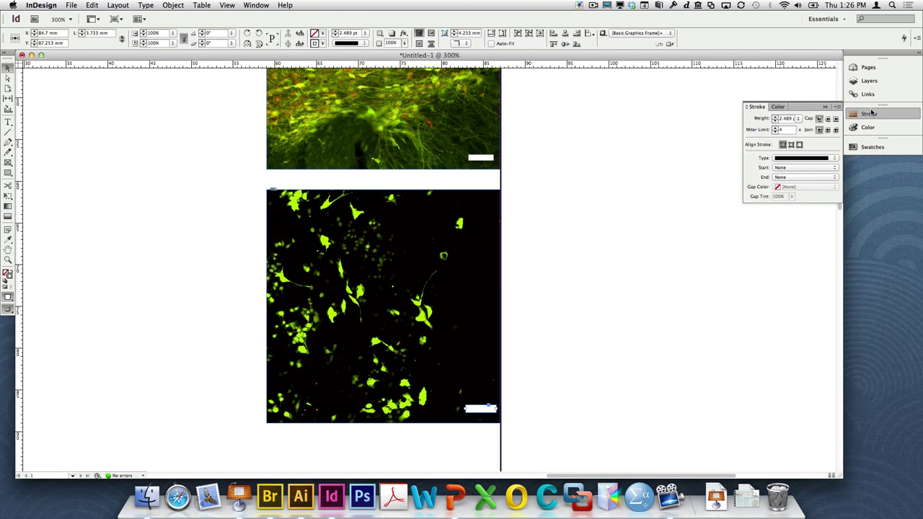
{"action": "left_click", "coordinate": [774, 132]}
{"action": "left_click", "coordinate": [384, 306]}
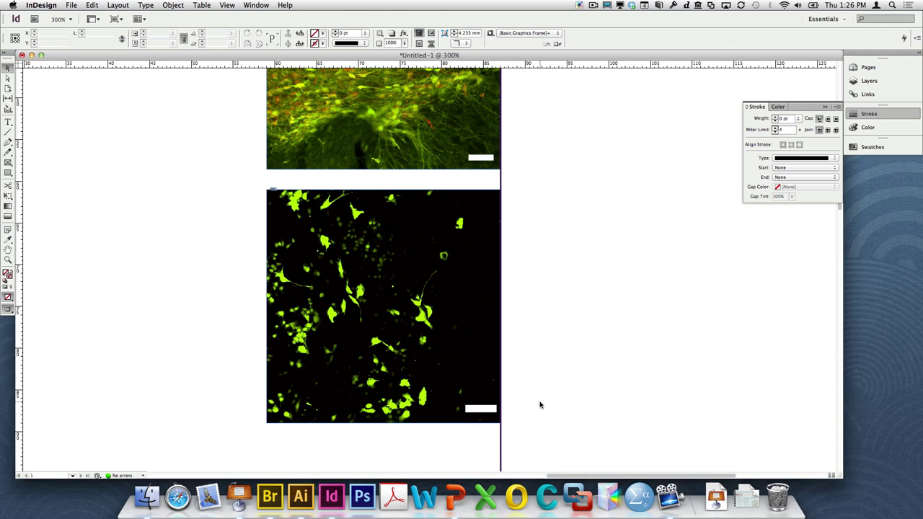
- Examine the confocal scale bar and compare the scale bars and alignment of the stacked microscopy images
{"action": "left_click", "coordinate": [483, 410]}
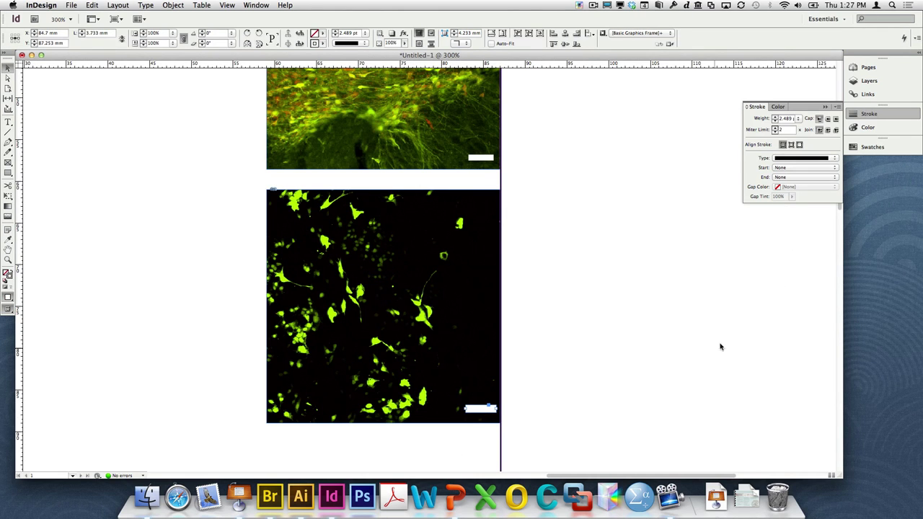
{"action": "left_click", "coordinate": [532, 426]}
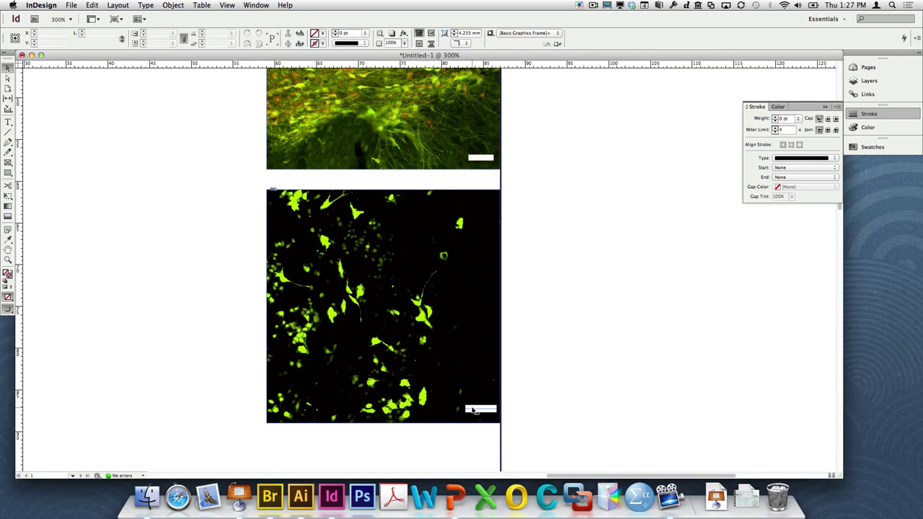
{"action": "left_click", "coordinate": [475, 411]}
{"action": "key", "text": "super+minus"}
{"action": "key", "text": "super+minus"}
{"action": "key", "text": "super+minus"}
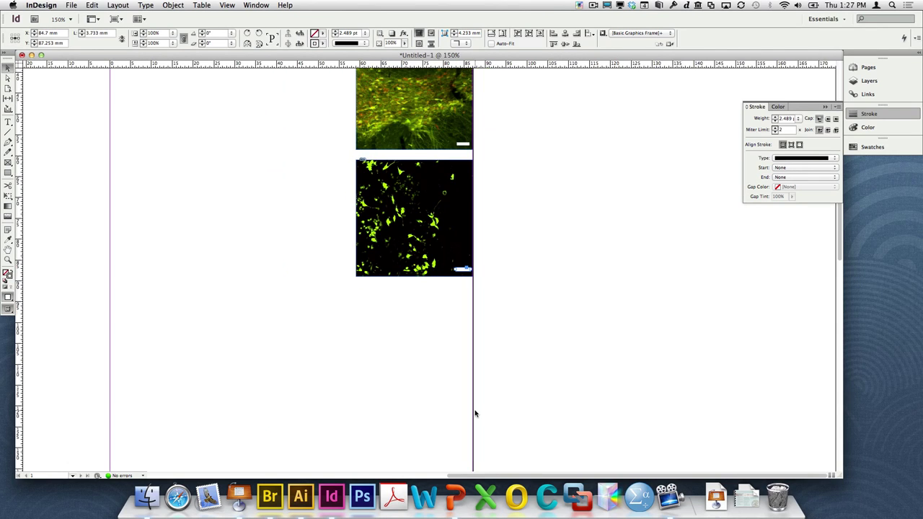
{"action": "scroll", "coordinate": [586, 248], "scroll_direction": "up", "scroll_amount": 3}
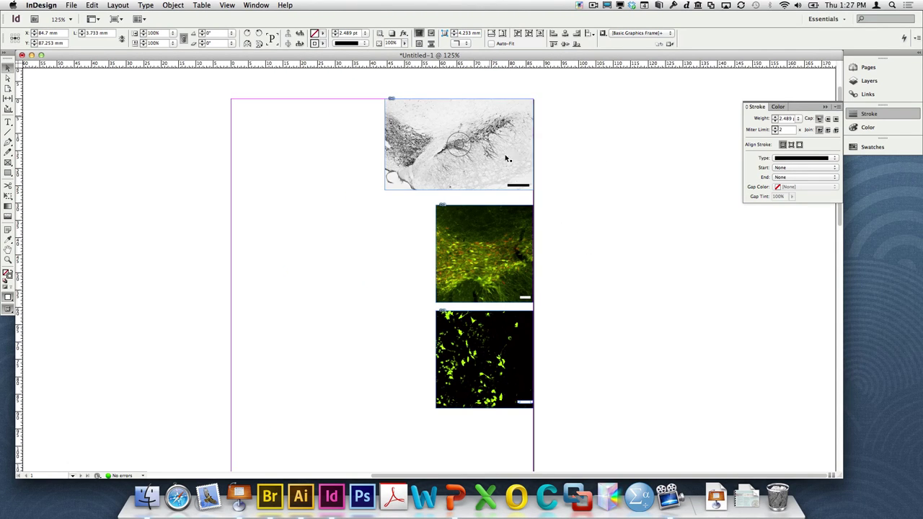
{"action": "left_click_drag", "start_coordinate": [579, 426], "coordinate": [405, 204]}
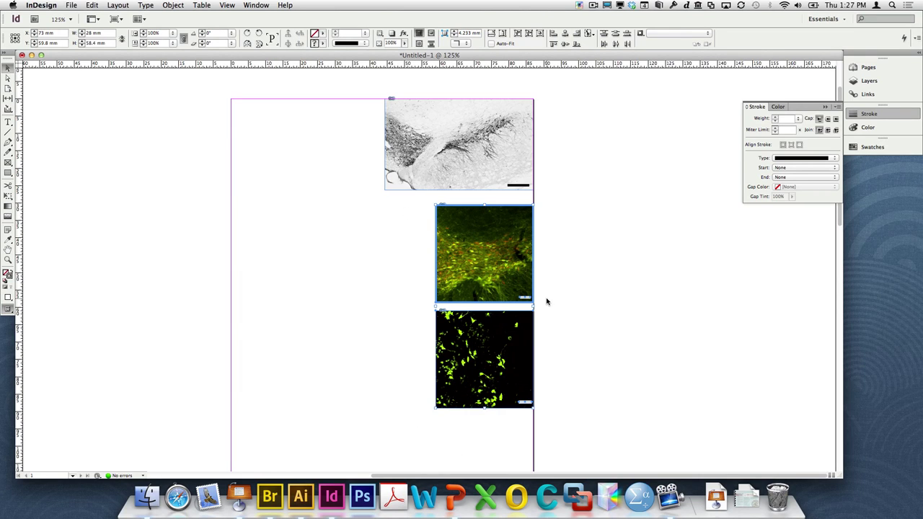
{"action": "left_click", "coordinate": [572, 346]}
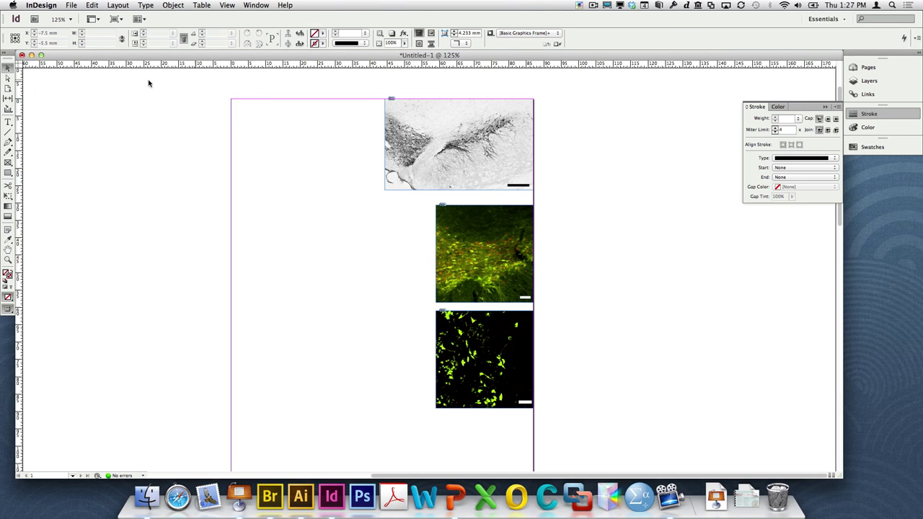
{"action": "left_click", "coordinate": [8, 123]}
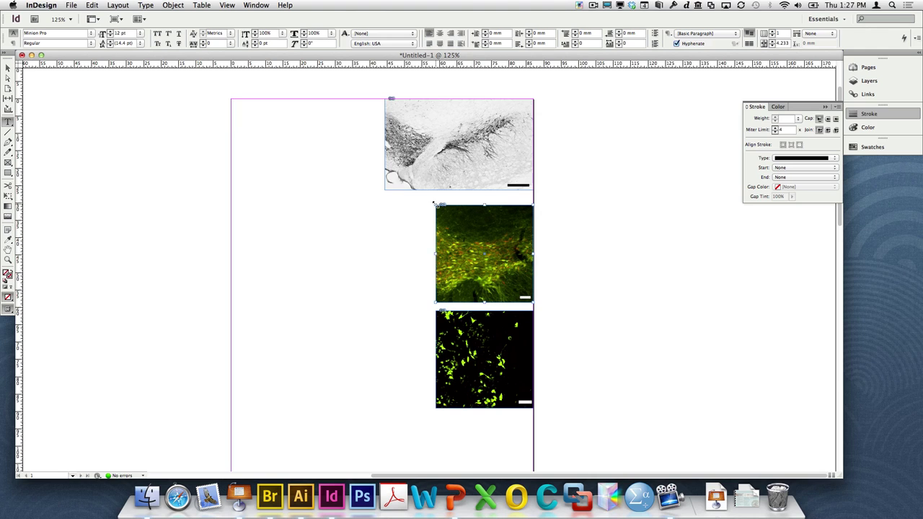
{"action": "left_click", "coordinate": [518, 254]}
{"action": "left_click", "coordinate": [317, 281]}
{"action": "left_click", "coordinate": [8, 68]}
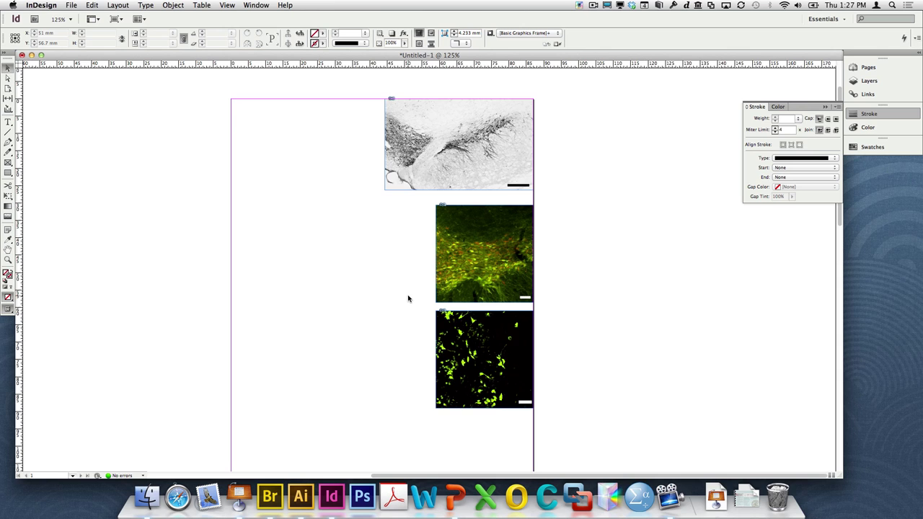
- Add a text frame about 14 mm wide at the immunofluorescence image's upper-left corner and enter the label E
{"action": "scroll", "coordinate": [408, 298], "scroll_direction": "down", "scroll_amount": 5}
{"action": "scroll", "coordinate": [408, 298], "scroll_direction": "up", "scroll_amount": 6}
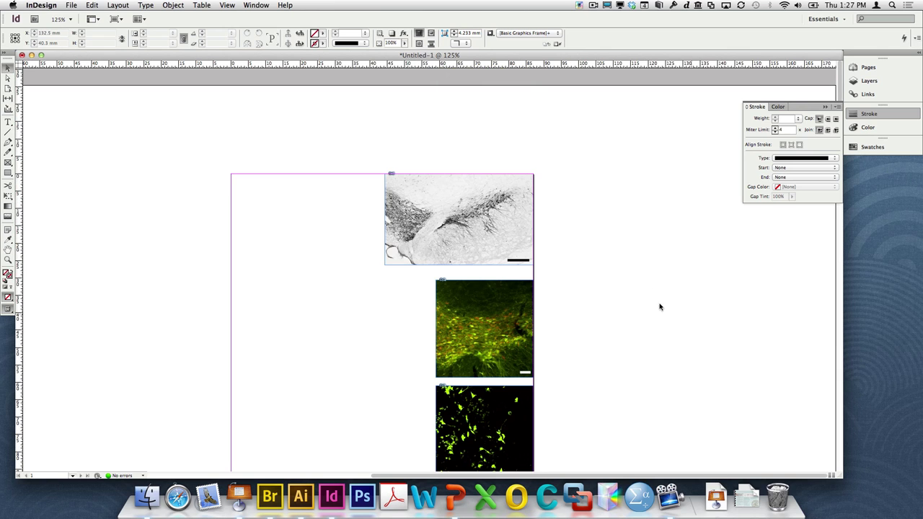
{"action": "left_click", "coordinate": [8, 259]}
{"action": "left_click_drag", "start_coordinate": [429, 274], "coordinate": [548, 390]}
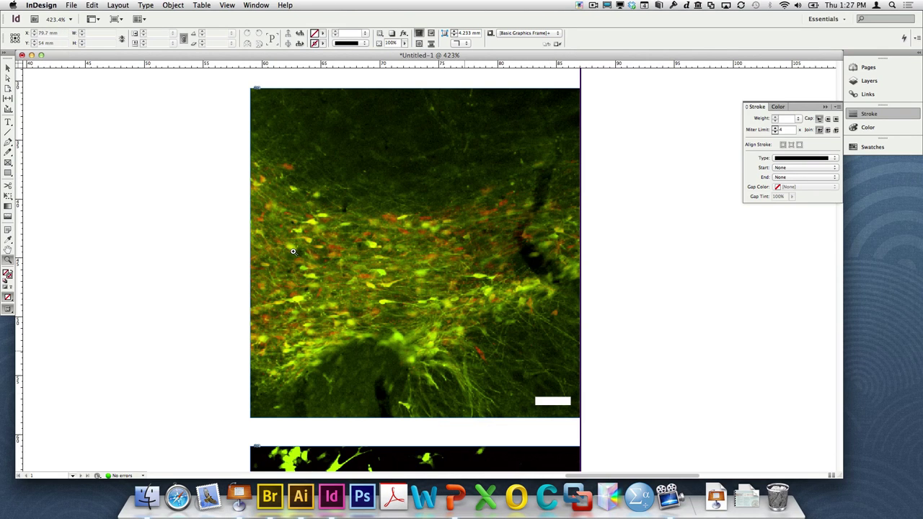
{"action": "left_click", "coordinate": [8, 122]}
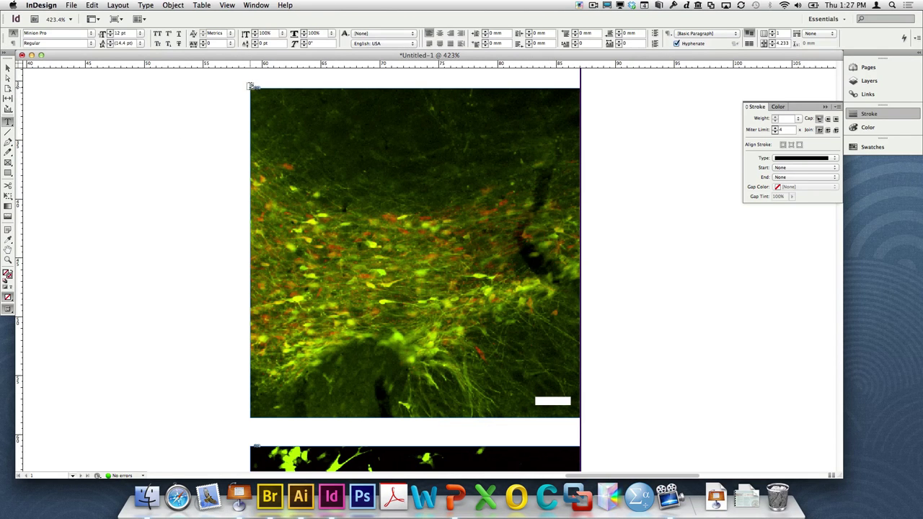
{"action": "left_click_drag", "start_coordinate": [252, 87], "coordinate": [415, 154]}
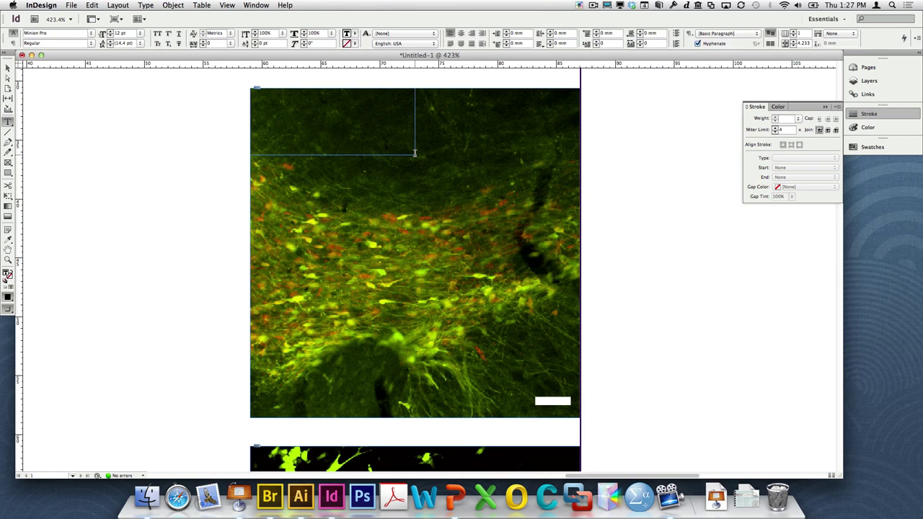
{"action": "type", "text": "E"}
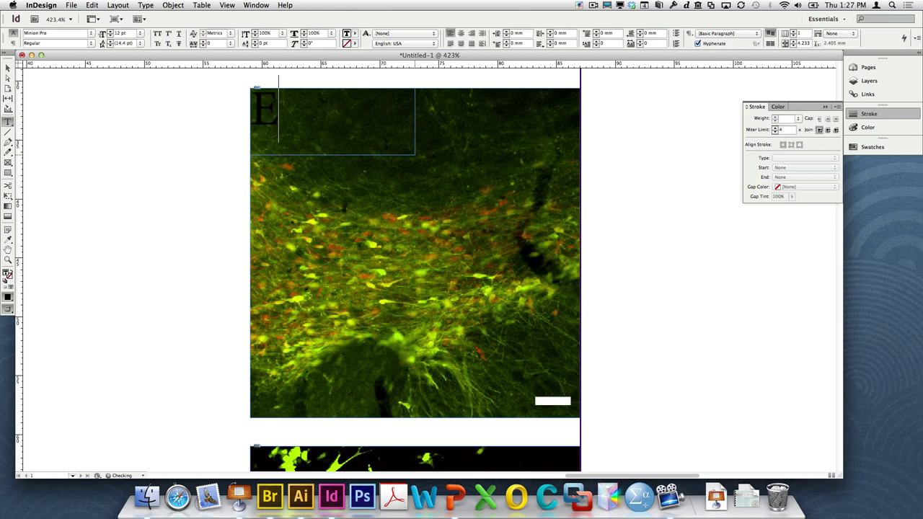
- Set the panel label E on the immunofluorescence image in Myriad Pro Semibold
{"action": "key", "text": "shift+Left"}
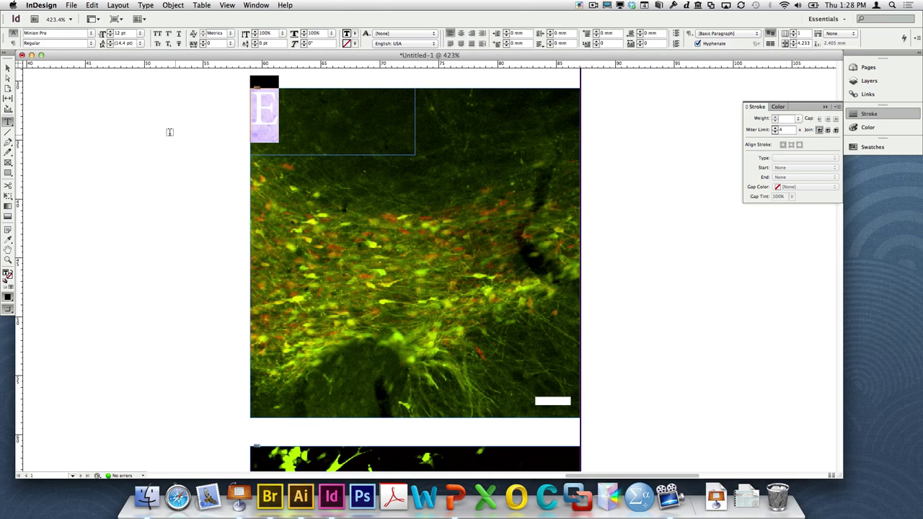
{"action": "key", "text": "super+6"}
{"action": "key", "text": "Return"}
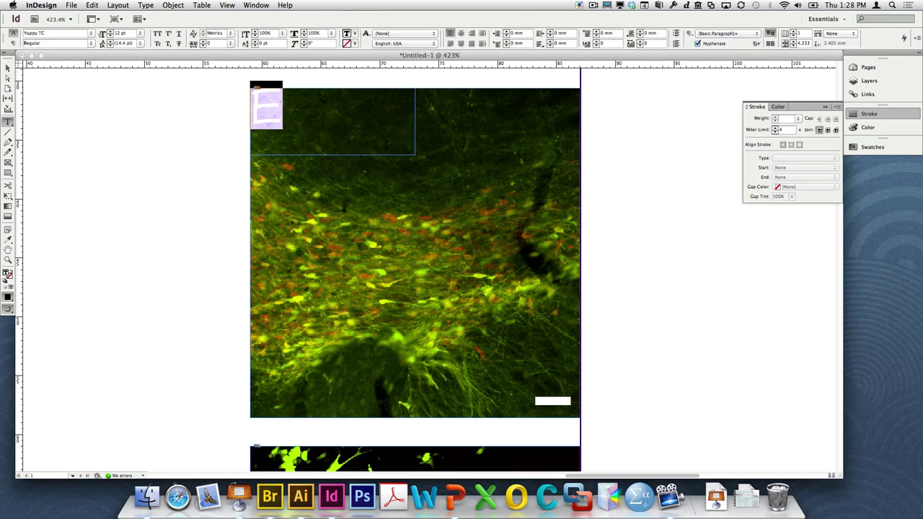
{"action": "key", "text": "Return"}
{"action": "left_click", "coordinate": [59, 34]}
{"action": "type", "text": "Myriad Pro"}
{"action": "key", "text": "Return"}
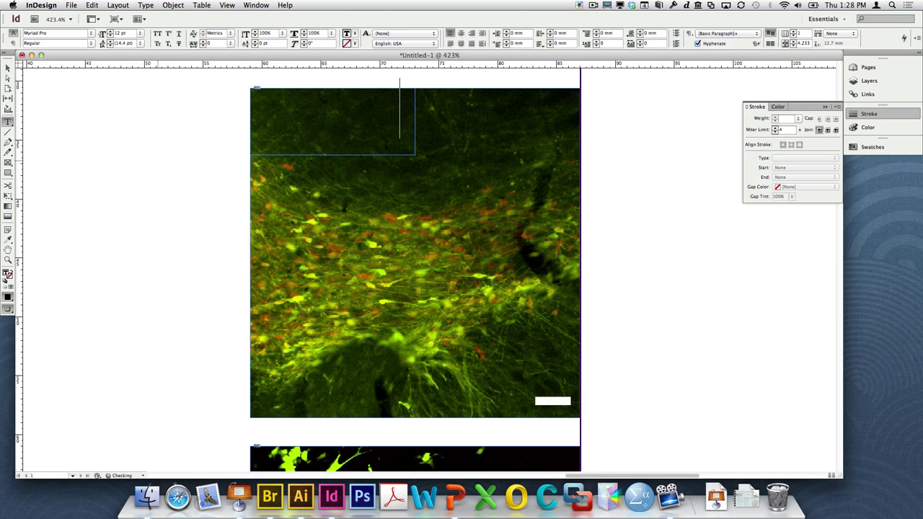
{"action": "left_click", "coordinate": [33, 42]}
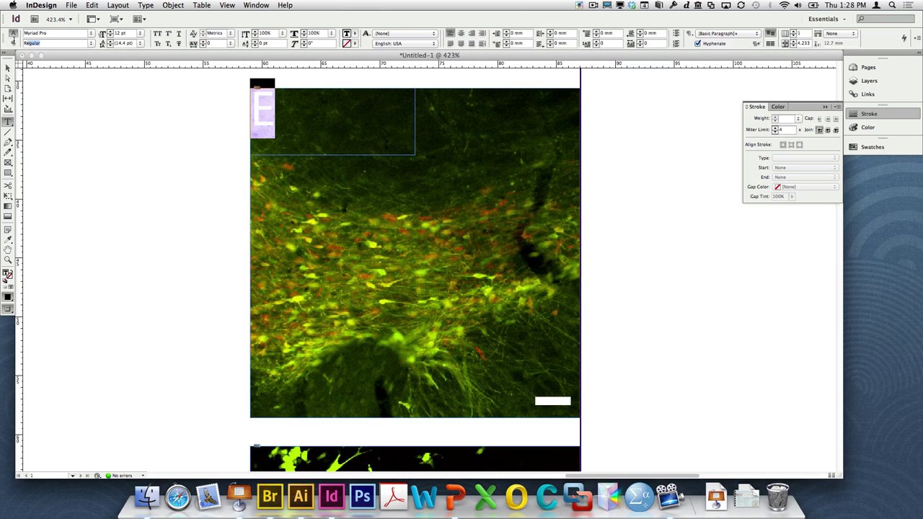
{"action": "type", "text": "Semibold"}
{"action": "key", "text": "Return"}
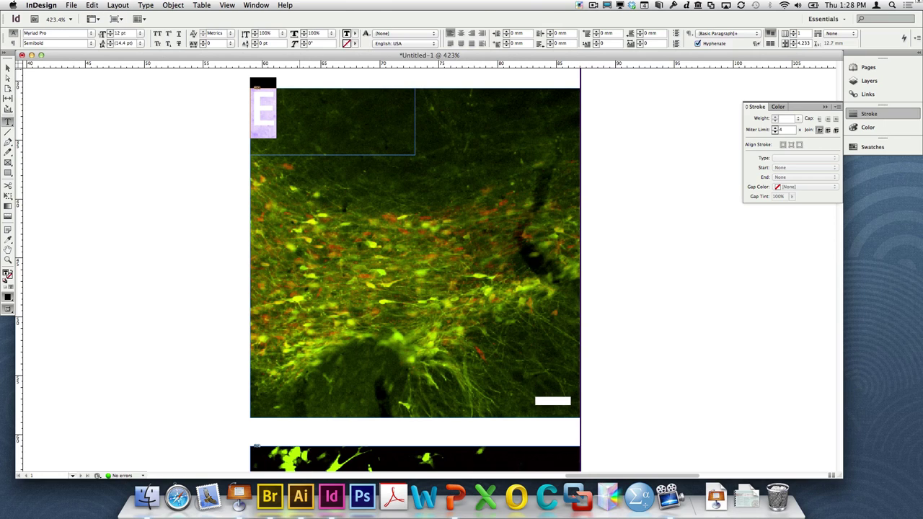
- Colour the E label's text white with a 0% black tint
{"action": "left_click", "coordinate": [894, 128]}
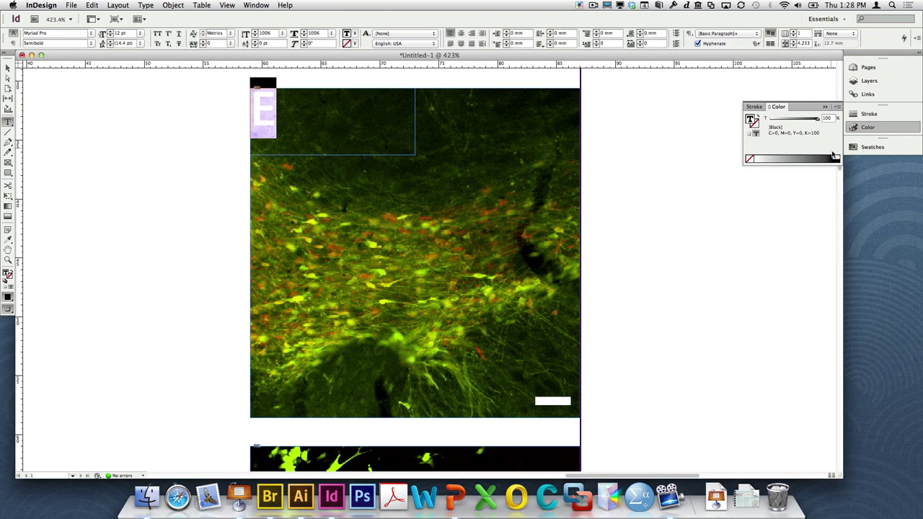
{"action": "left_click", "coordinate": [837, 158]}
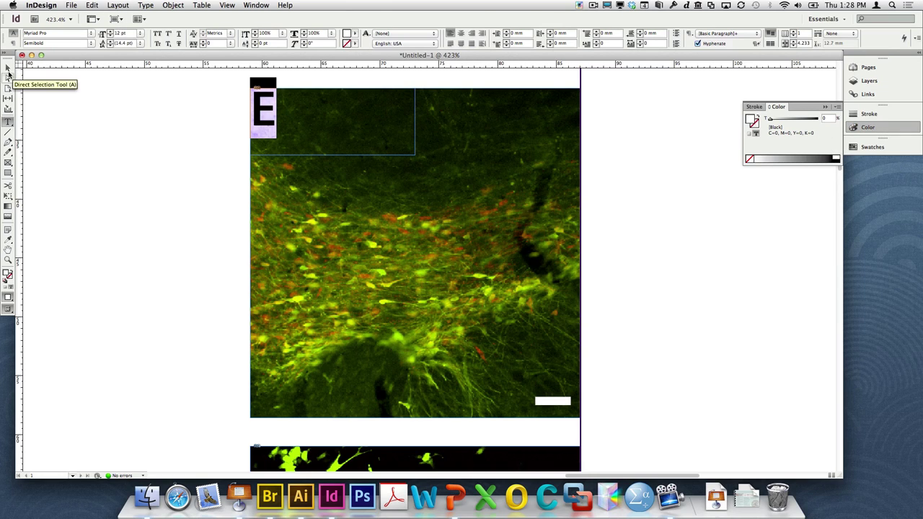
{"action": "left_click", "coordinate": [8, 68]}
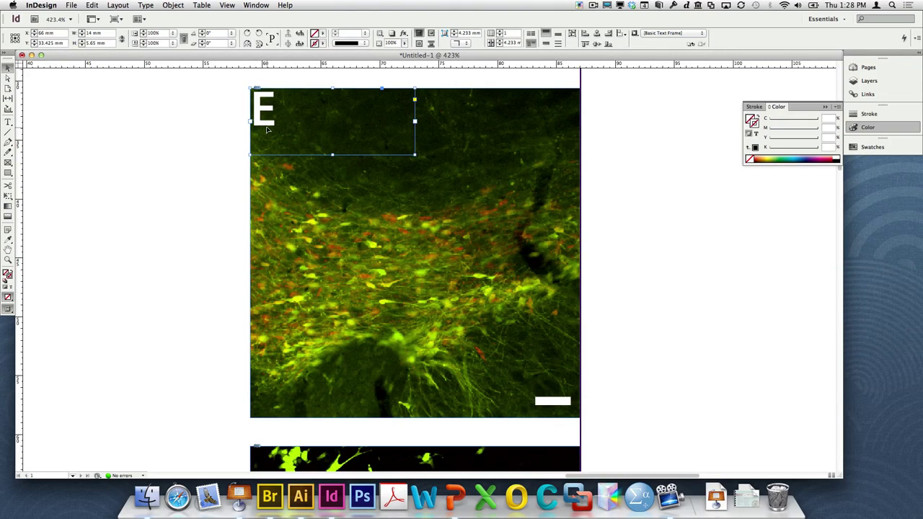
{"action": "left_click", "coordinate": [178, 145]}
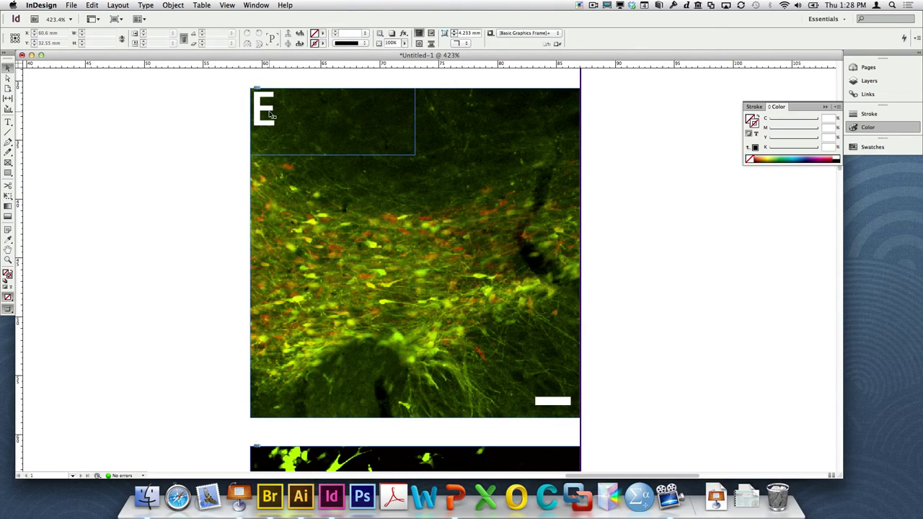
- Try to offset the E label by moving its text frame inward from the image corner
{"action": "left_click_drag", "start_coordinate": [270, 114], "coordinate": [284, 133]}
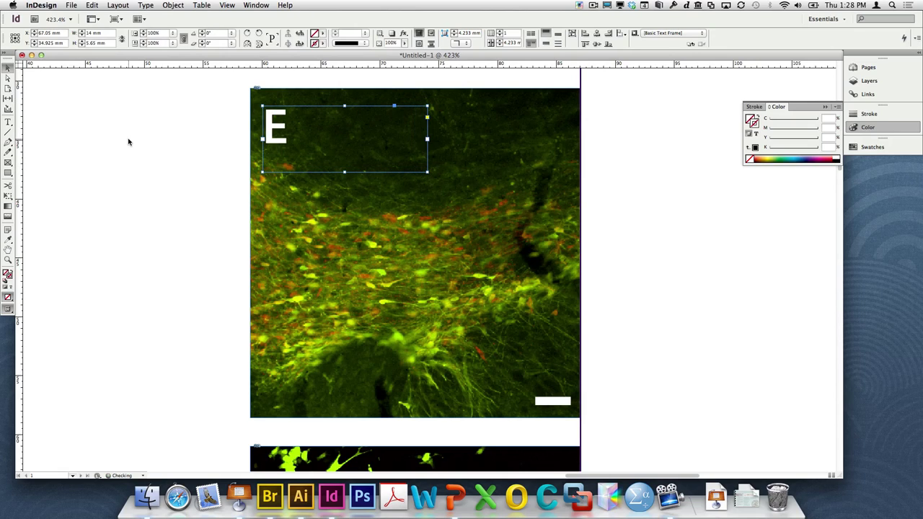
{"action": "left_click", "coordinate": [190, 203]}
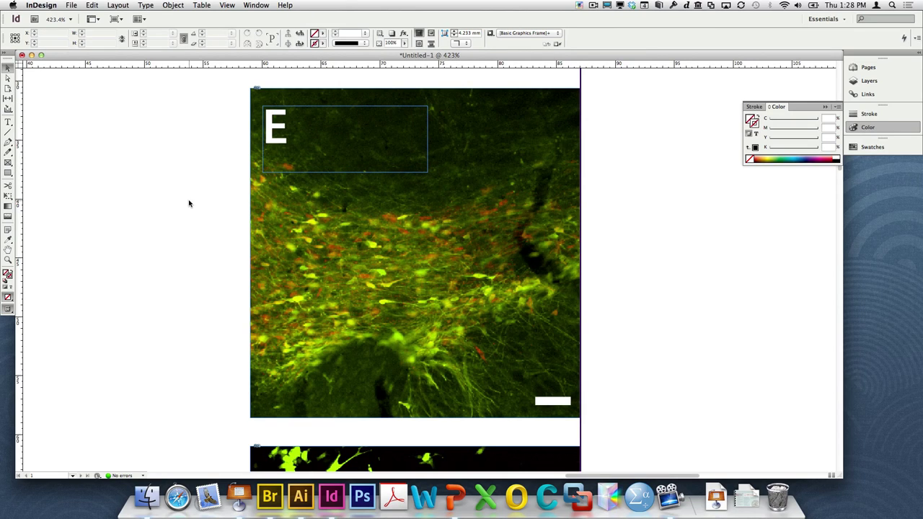
{"action": "key", "text": "super+z"}
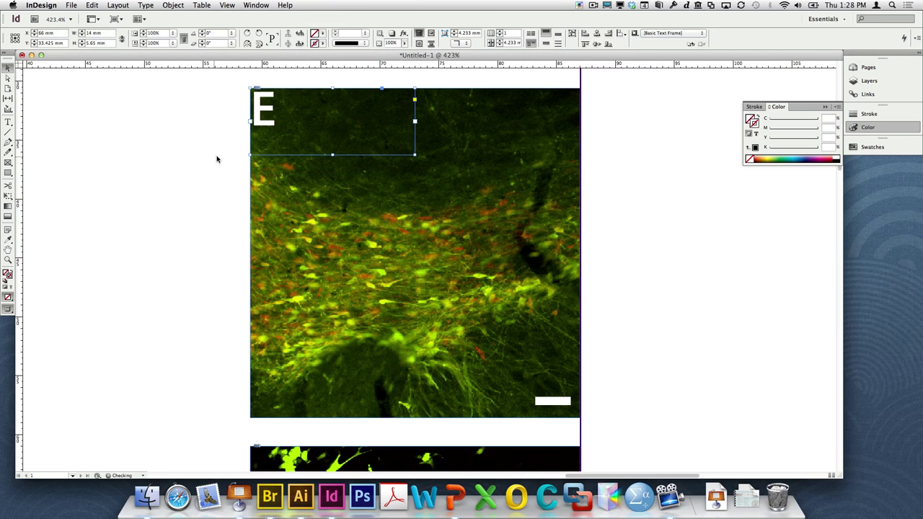
- Preview an inset spacing of 1.2 mm on all sides of the E label's text frame
{"action": "left_click", "coordinate": [145, 5]}
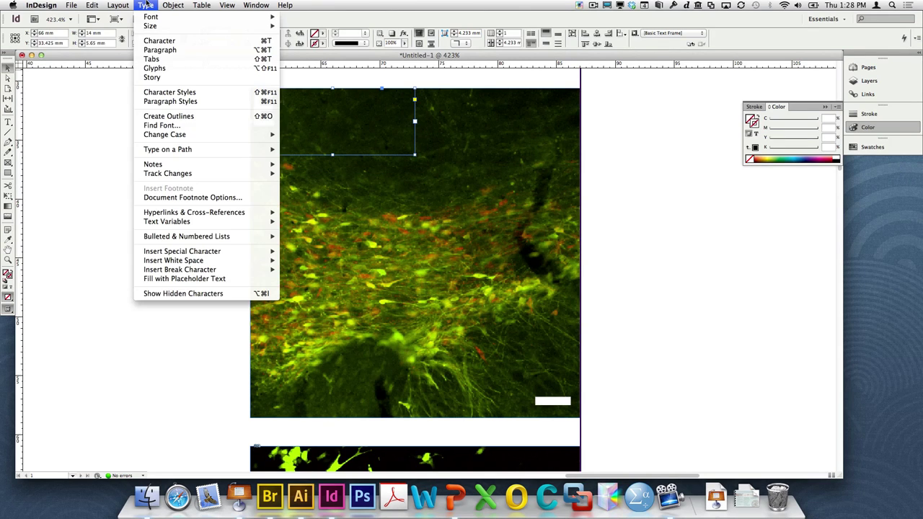
{"action": "mouse_move", "coordinate": [174, 6]}
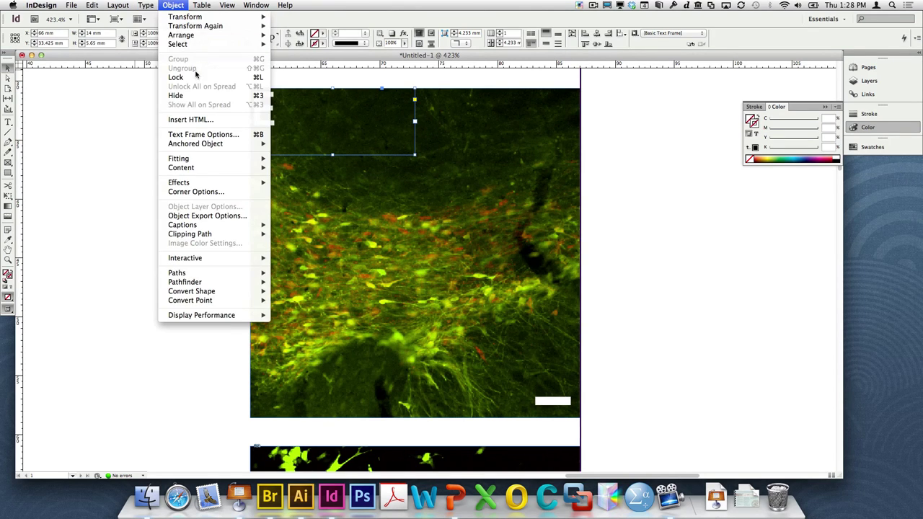
{"action": "left_click", "coordinate": [213, 136]}
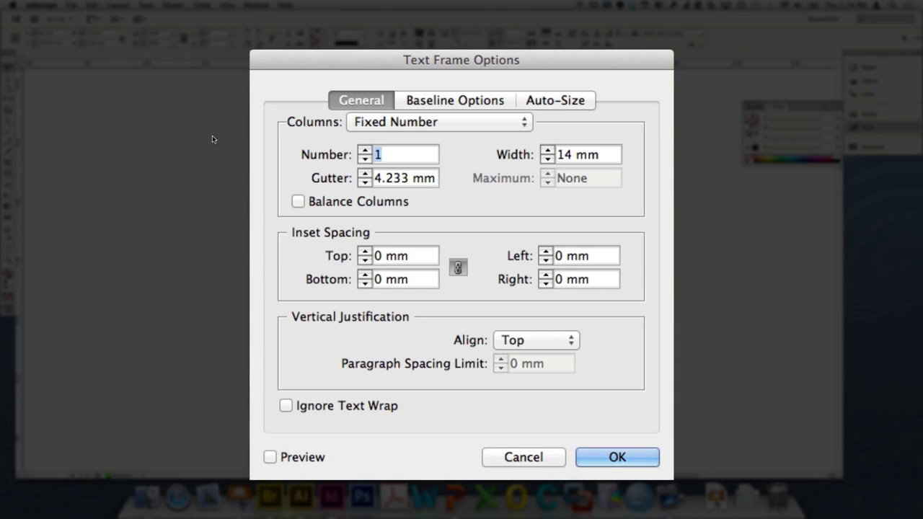
{"action": "left_click", "coordinate": [385, 256]}
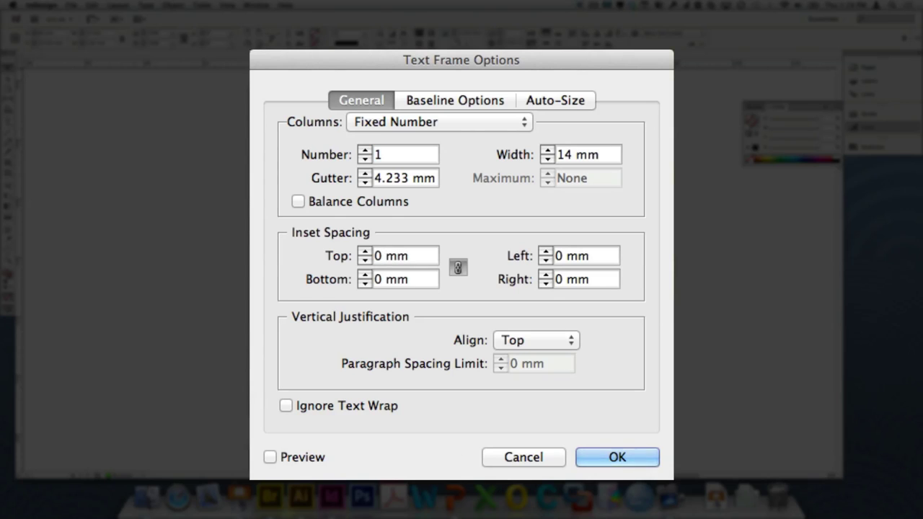
{"action": "key", "text": "BackSpace"}
{"action": "type", "text": "1.2"}
{"action": "key", "text": "Tab"}
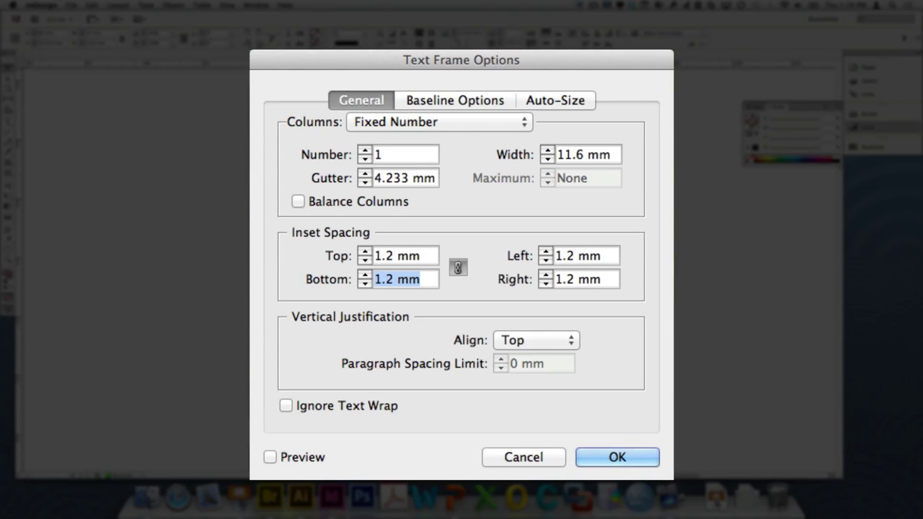
{"action": "left_click", "coordinate": [270, 458]}
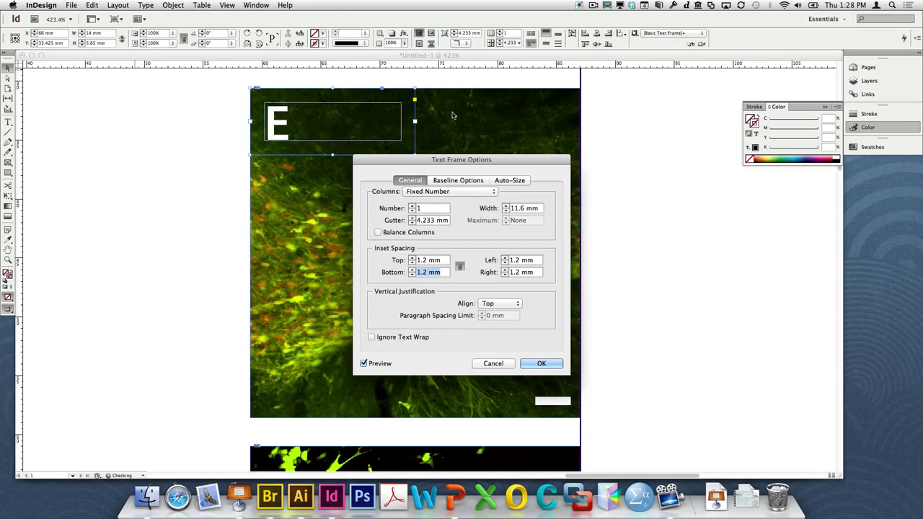
{"action": "left_click_drag", "start_coordinate": [467, 160], "coordinate": [585, 175]}
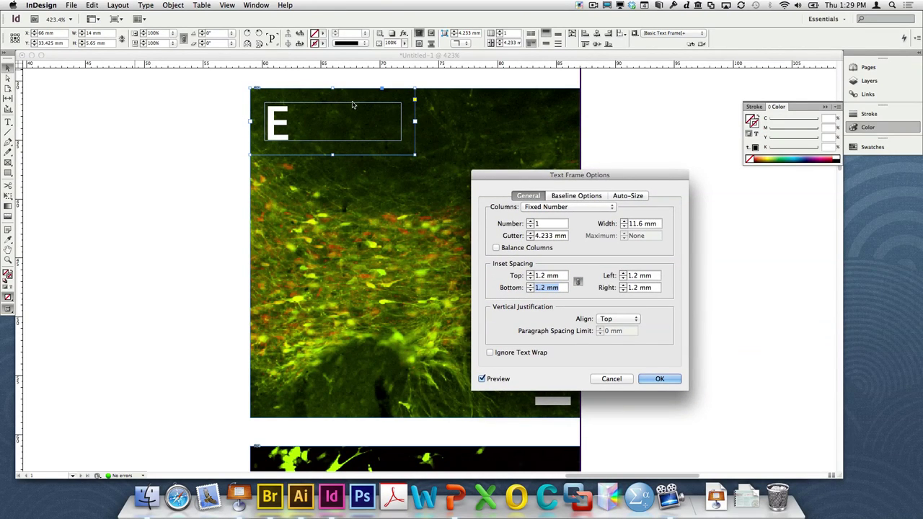
- Set the E label frame's inset spacing to 1.1 mm on all sides and apply it
{"action": "left_click", "coordinate": [546, 275]}
{"action": "key", "text": "BackSpace"}
{"action": "type", "text": "1"}
{"action": "key", "text": "Tab"}
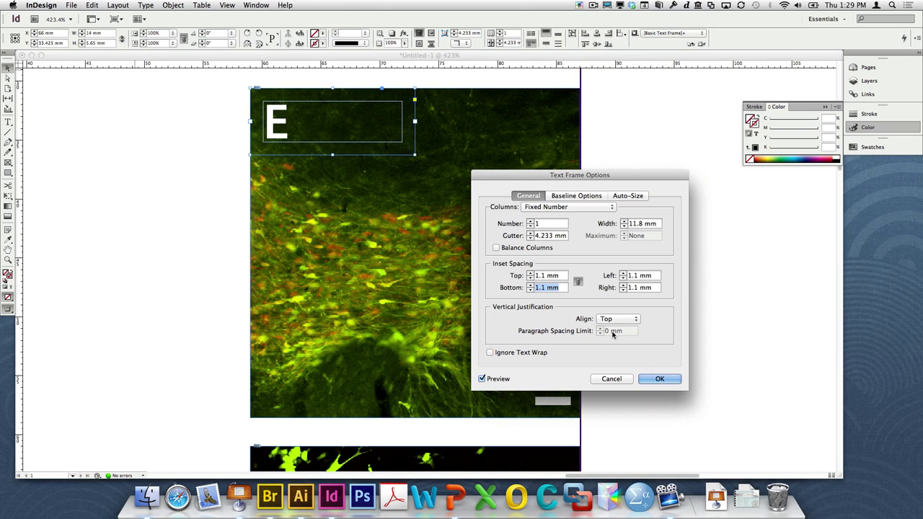
{"action": "left_click", "coordinate": [659, 378]}
{"action": "left_click", "coordinate": [231, 150]}
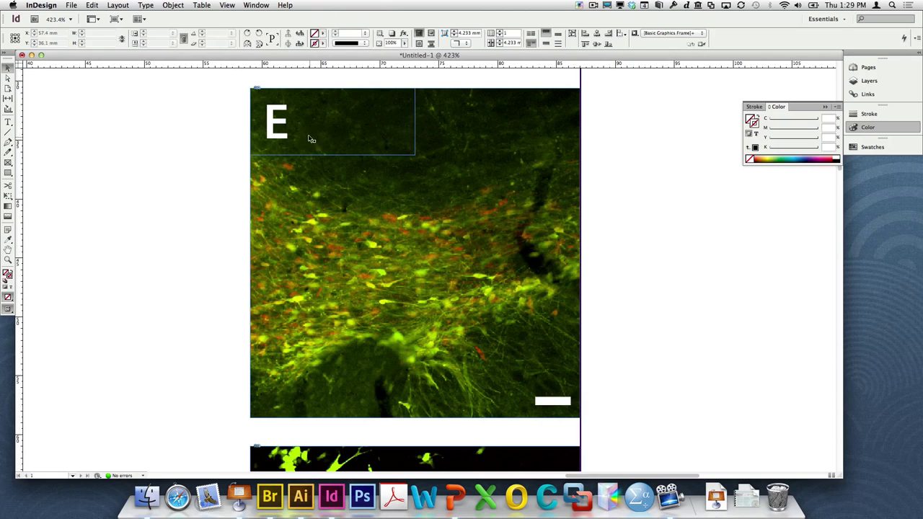
- Try to reposition the E label's text frame around the image's upper-left corner
{"action": "left_click_drag", "start_coordinate": [311, 139], "coordinate": [260, 99]}
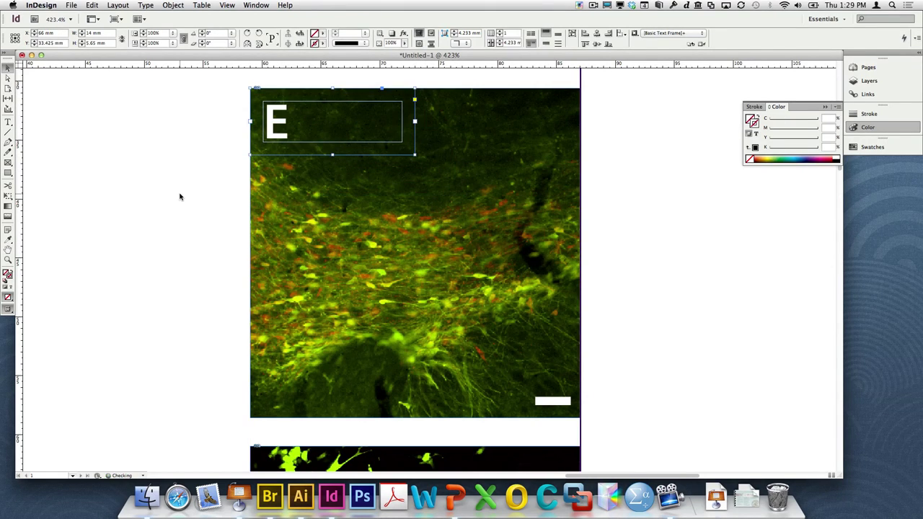
{"action": "left_click", "coordinate": [181, 196]}
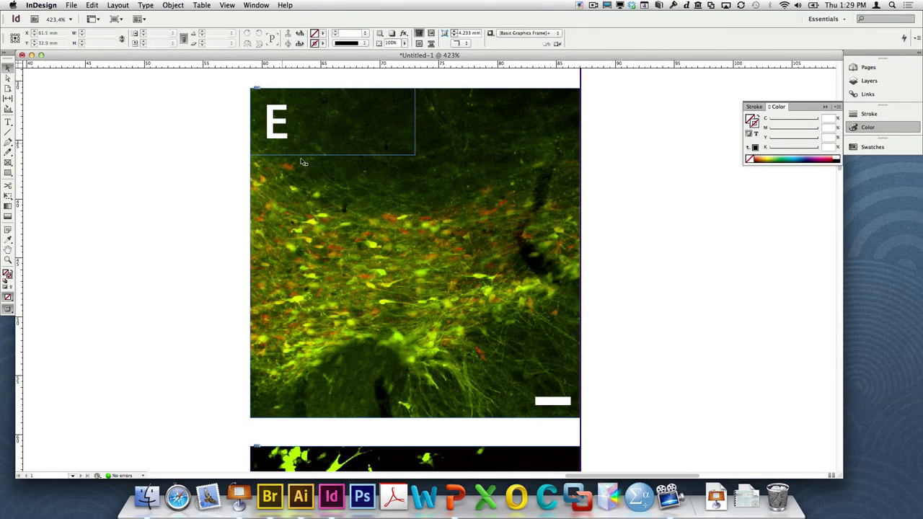
{"action": "left_click", "coordinate": [281, 119]}
{"action": "left_click_drag", "start_coordinate": [281, 119], "coordinate": [275, 115]}
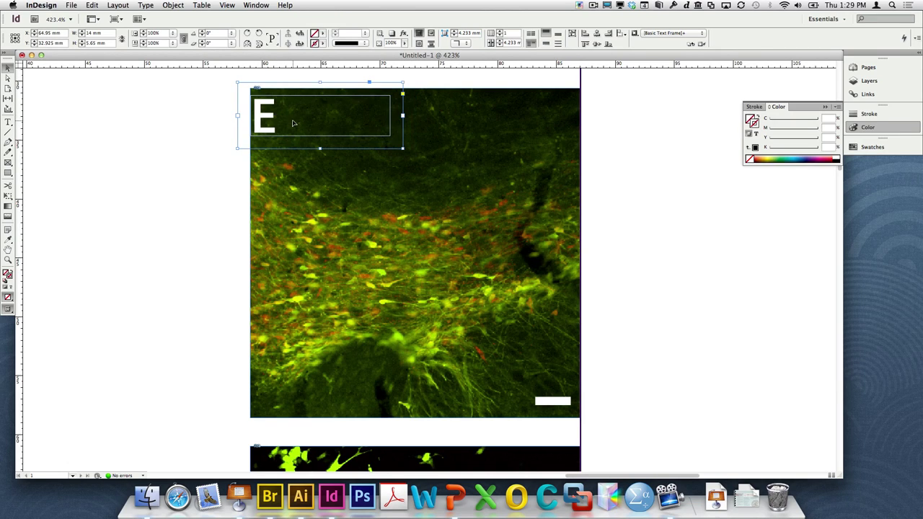
- Try the letter I as the panel label in place of E and undo the text changes
{"action": "double_click", "coordinate": [293, 123]}
{"action": "key", "text": "BackSpace"}
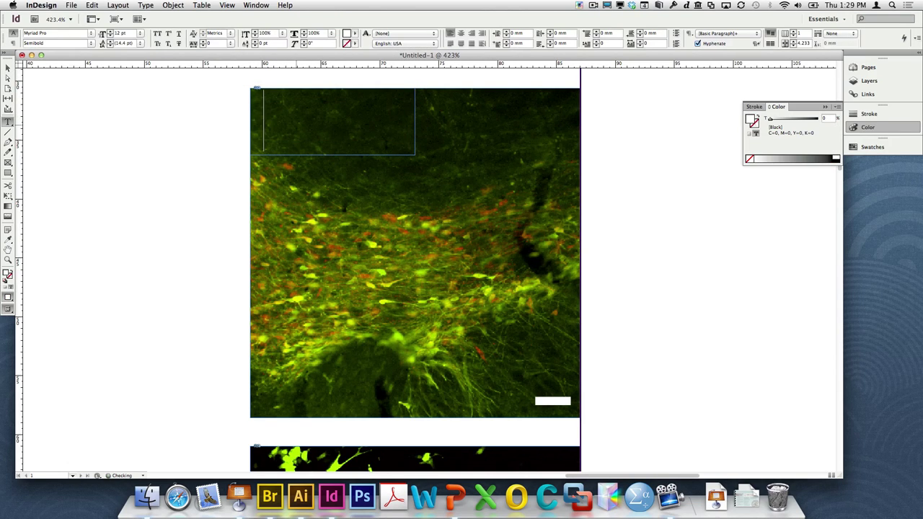
{"action": "type", "text": "I"}
{"action": "left_click", "coordinate": [214, 244]}
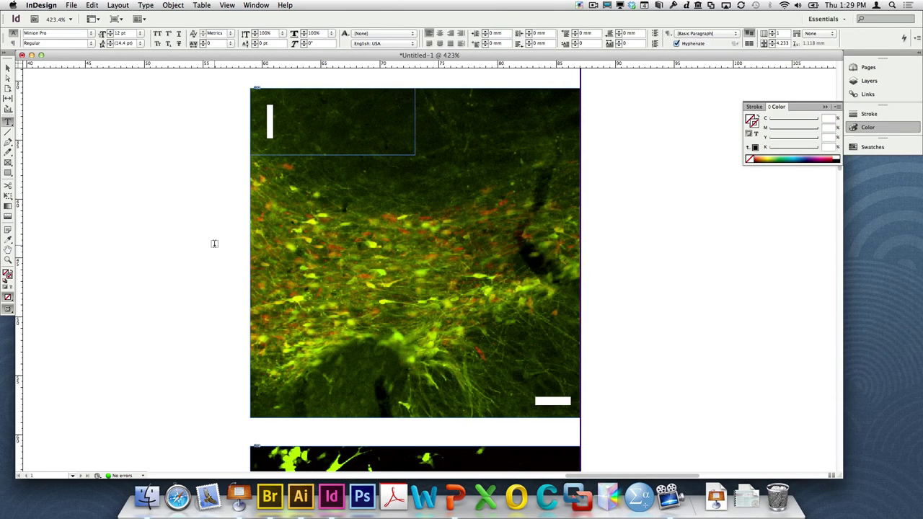
{"action": "key", "text": "super+z"}
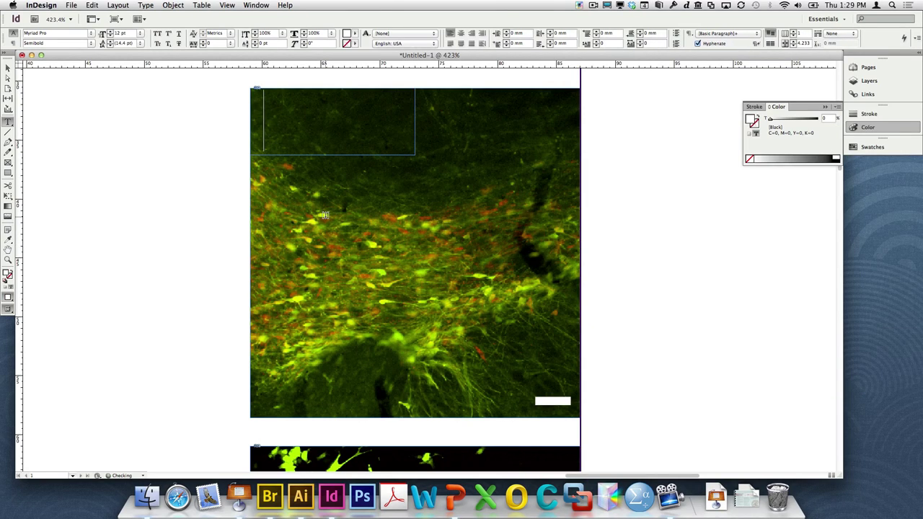
{"action": "key", "text": "super+z"}
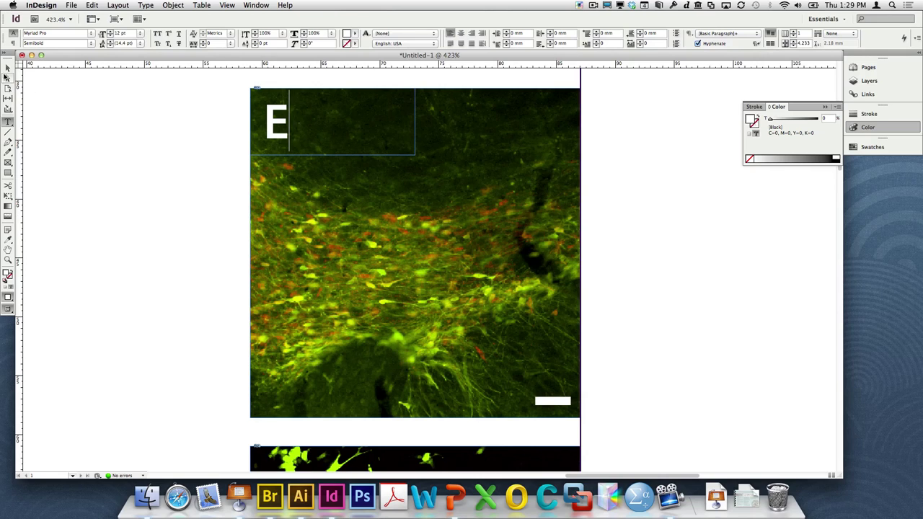
- Duplicate the E label's text frame alongside the original so the copy reaches the image's upper-right corner
{"action": "left_click", "coordinate": [7, 67]}
{"action": "left_click_drag", "start_coordinate": [282, 126], "coordinate": [445, 127]}
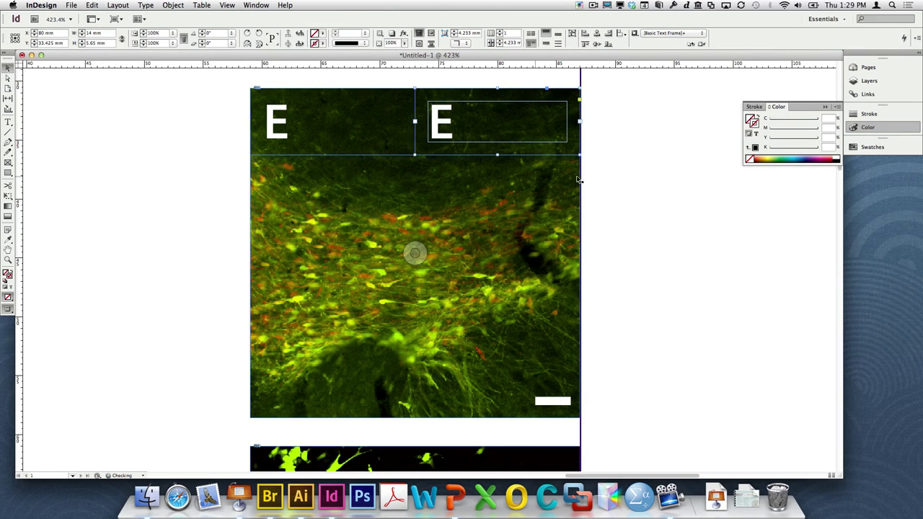
{"action": "left_click", "coordinate": [610, 126]}
{"action": "left_click", "coordinate": [529, 137]}
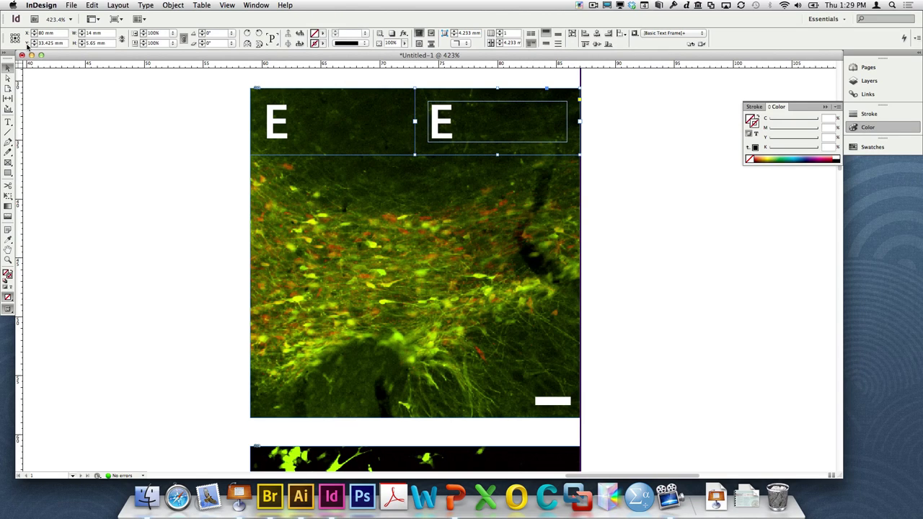
- Format the duplicated label as Myriad Pro Regular at 9 pt and align it right
{"action": "left_click", "coordinate": [8, 121]}
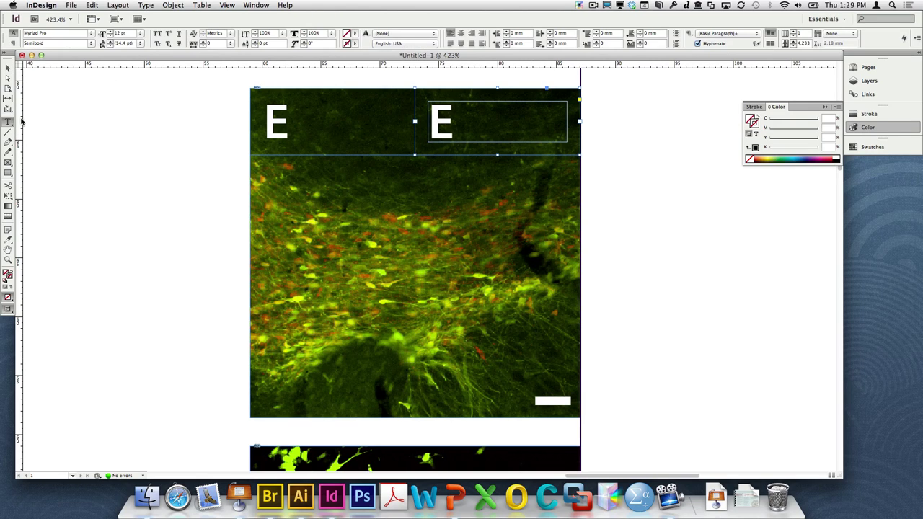
{"action": "double_click", "coordinate": [460, 109]}
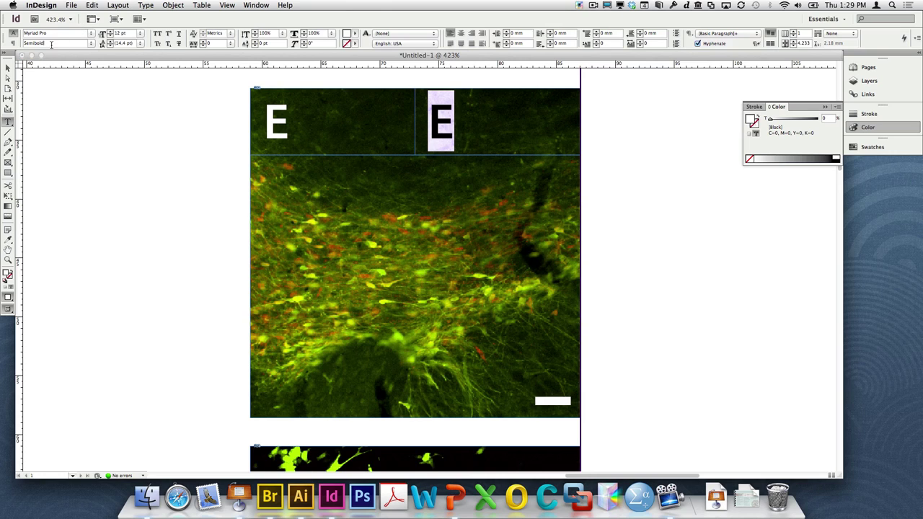
{"action": "type", "text": "Regular"}
{"action": "key", "text": "Tab"}
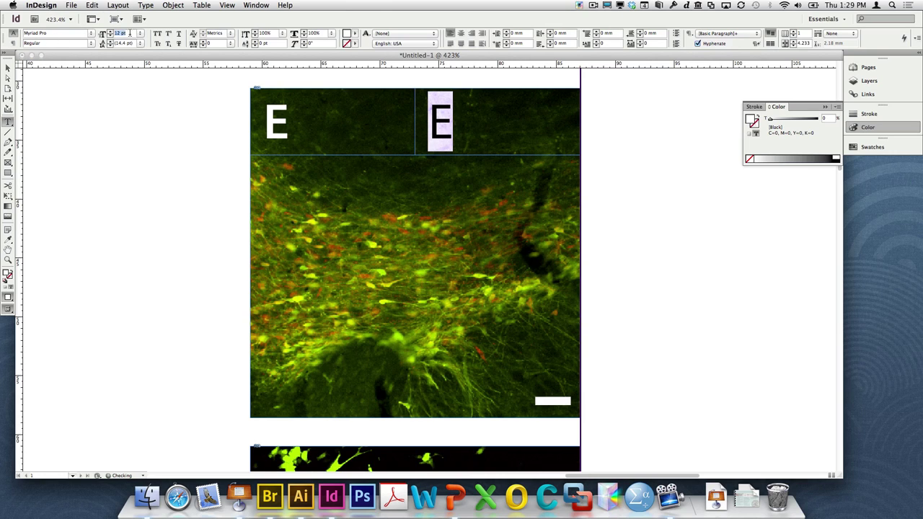
{"action": "type", "text": "9"}
{"action": "key", "text": "Return"}
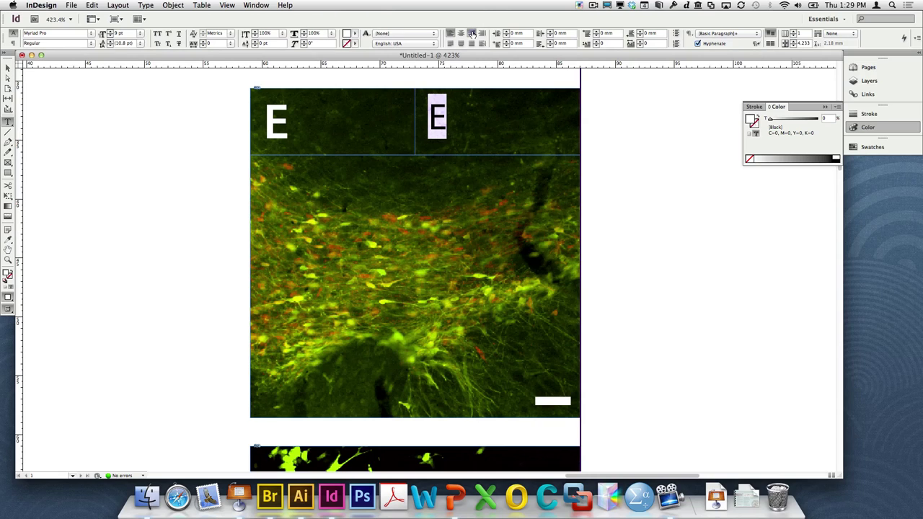
{"action": "left_click", "coordinate": [472, 33]}
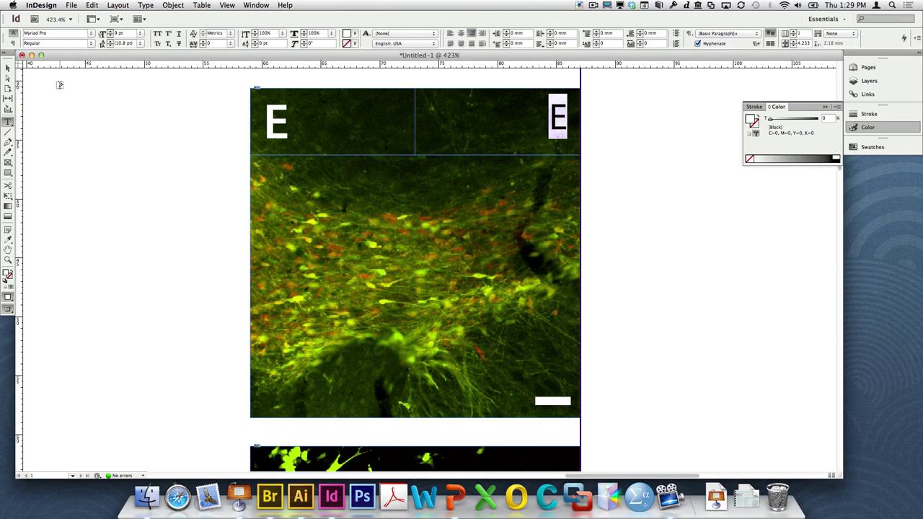
- Replace the letter in the duplicated label at the image's upper-right corner with AAV5
{"action": "left_click", "coordinate": [7, 67]}
{"action": "left_click", "coordinate": [412, 251]}
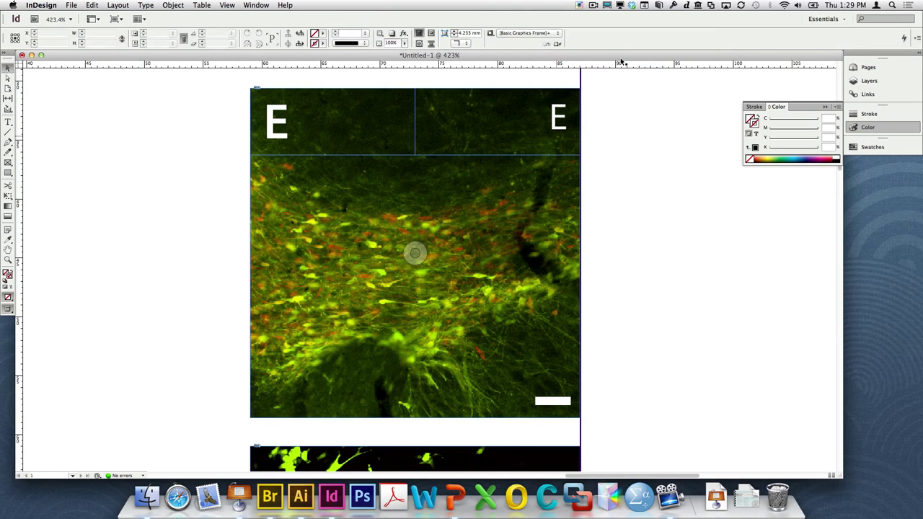
{"action": "double_click", "coordinate": [559, 113]}
{"action": "left_click_drag", "start_coordinate": [558, 112], "coordinate": [592, 114]}
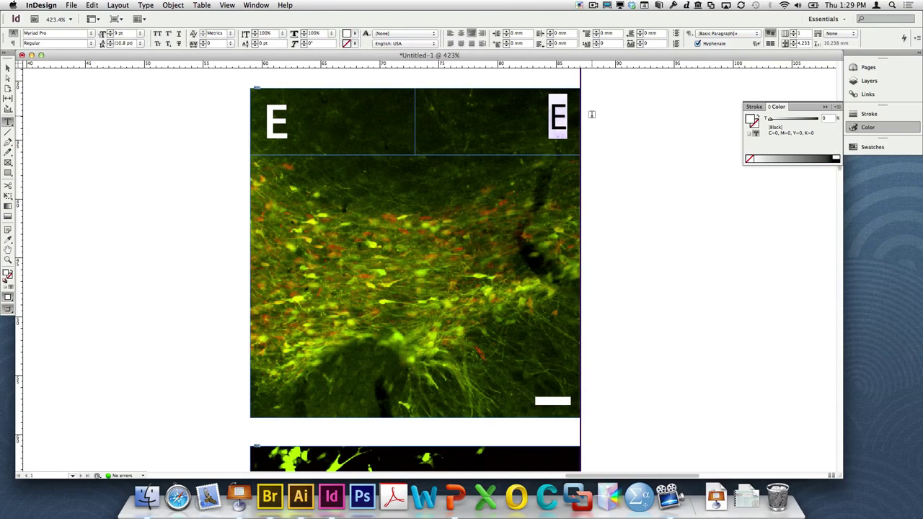
{"action": "type", "text": "AAV5"}
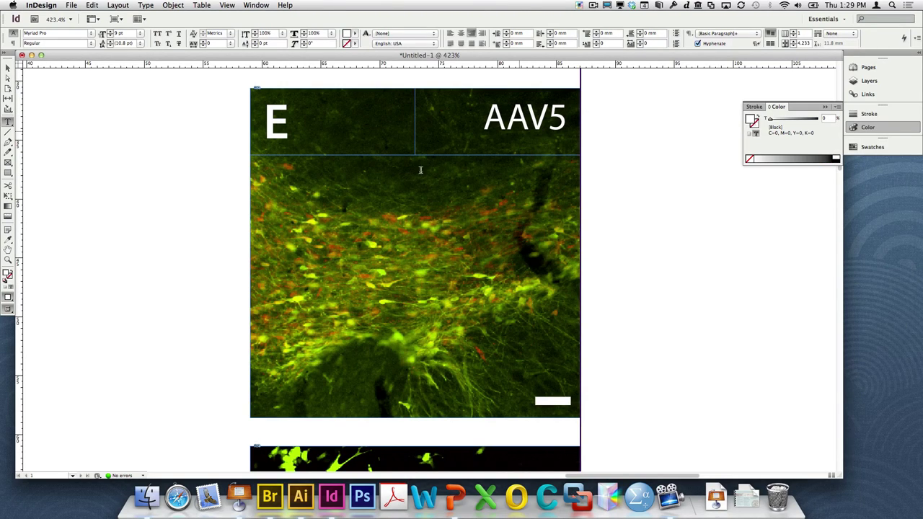
{"action": "left_click", "coordinate": [7, 67]}
{"action": "left_click", "coordinate": [80, 157]}
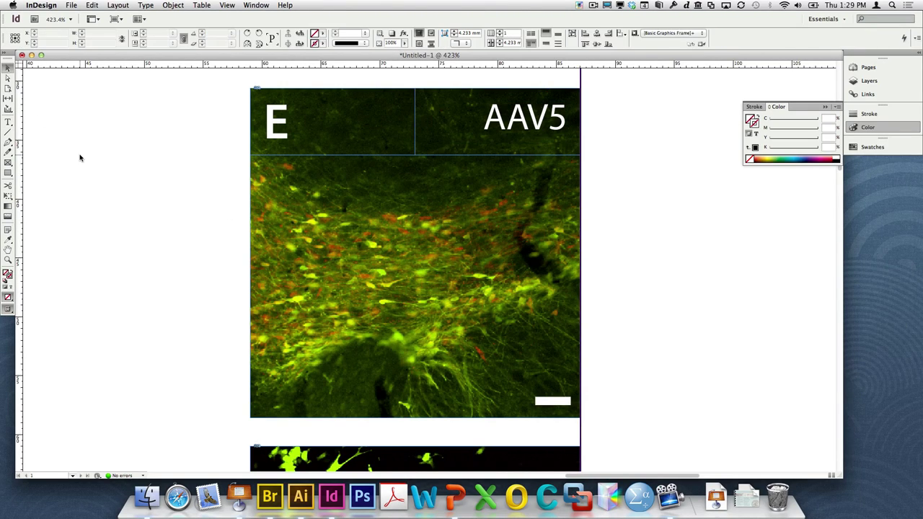
- Duplicate the E label's text frame straight down into the image's lower-left corner
{"action": "left_click", "coordinate": [414, 252]}
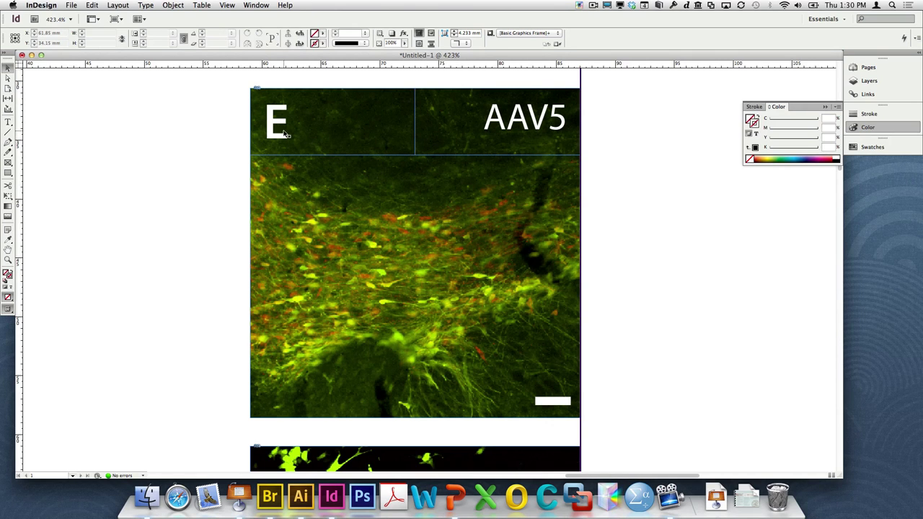
{"action": "mouse_move", "coordinate": [285, 134]}
{"action": "left_mouse_down"}
{"action": "mouse_move", "coordinate": [258, 402]}
{"action": "mouse_move", "coordinate": [278, 382]}
{"action": "mouse_move", "coordinate": [274, 395]}
{"action": "left_mouse_up"}
{"action": "key", "text": "super+z"}
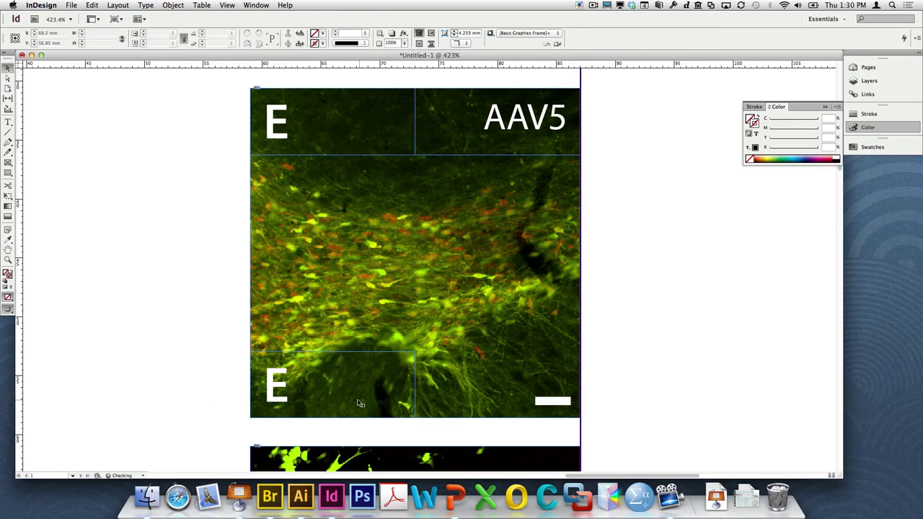
- Format the lower-left label copy as Myriad Pro Regular at 11 pt
{"action": "key", "text": "t"}
{"action": "left_click_drag", "start_coordinate": [332, 393], "coordinate": [197, 374]}
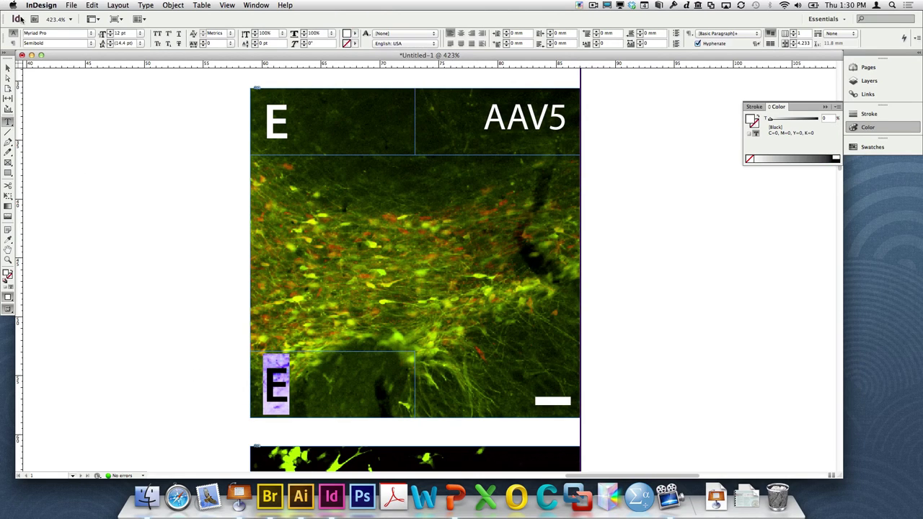
{"action": "left_click", "coordinate": [47, 42]}
{"action": "type", "text": "Regular"}
{"action": "key", "text": "Tab"}
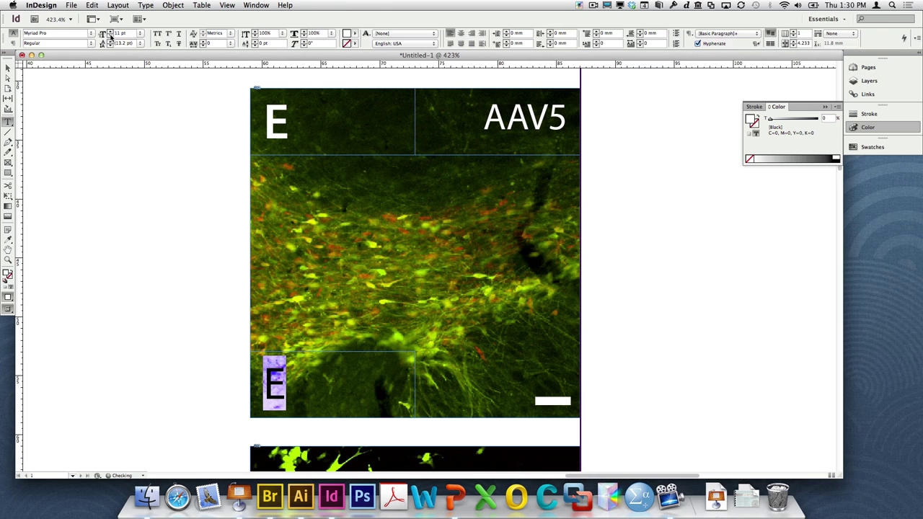
{"action": "left_click", "coordinate": [125, 208]}
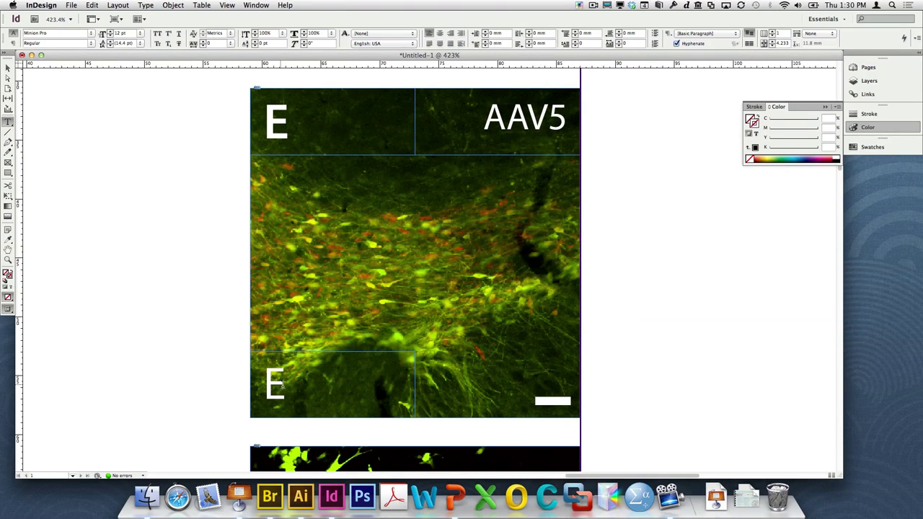
{"action": "left_click_drag", "start_coordinate": [288, 384], "coordinate": [261, 382]}
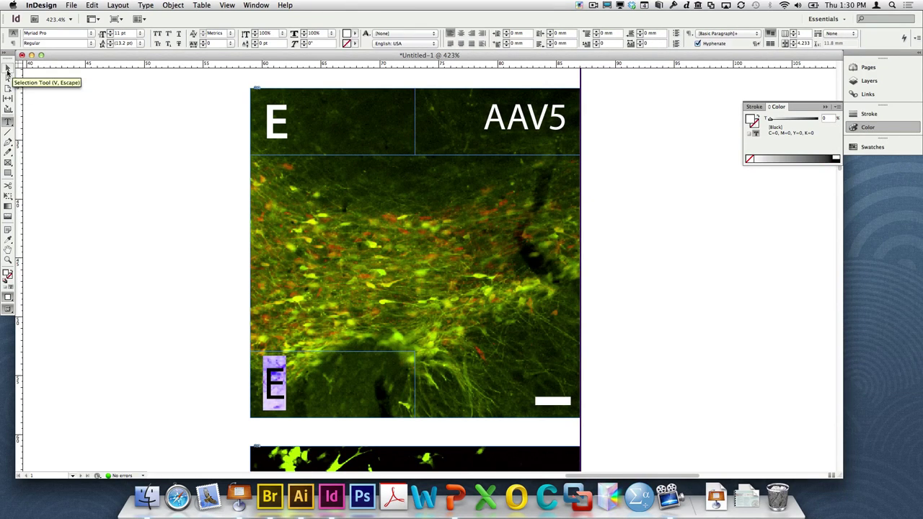
- Extend the lower-left label's text frame upward to a height of about 9.35 mm
{"action": "left_click", "coordinate": [7, 67]}
{"action": "left_click", "coordinate": [336, 373]}
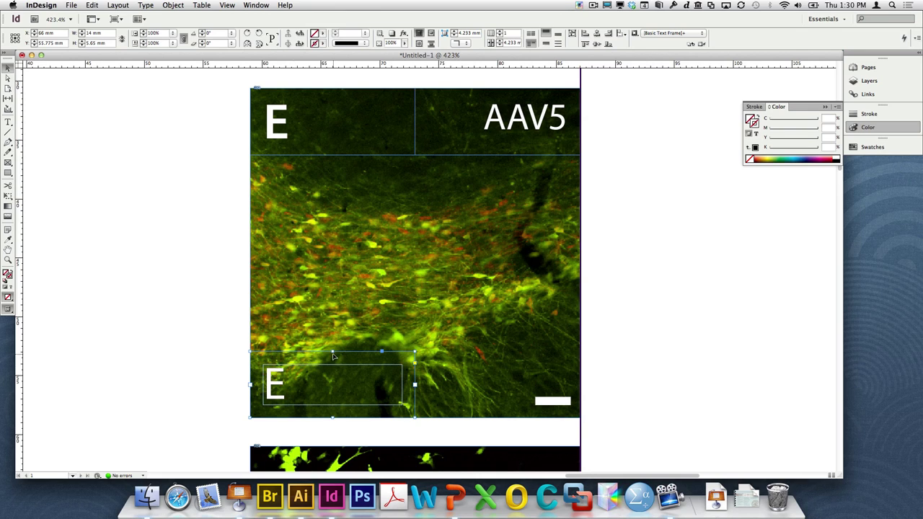
{"action": "left_click_drag", "start_coordinate": [333, 352], "coordinate": [333, 307]}
{"action": "left_click", "coordinate": [173, 370]}
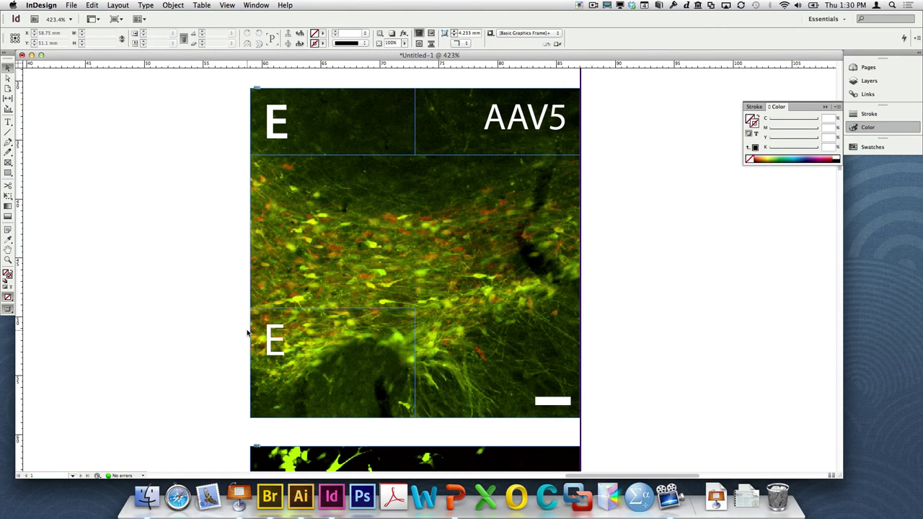
- Set the vertical justification of the lower-left label's text frame to Bottom
{"action": "double_click", "coordinate": [327, 345]}
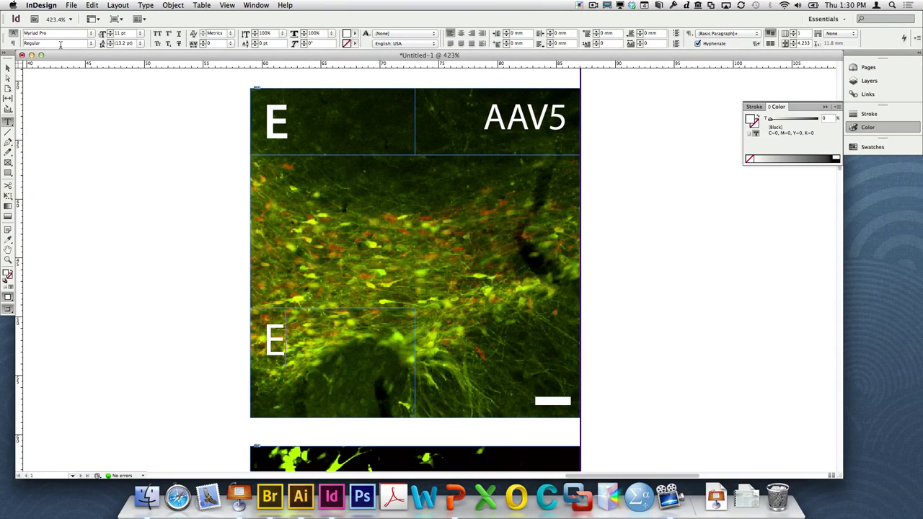
{"action": "left_click", "coordinate": [7, 68]}
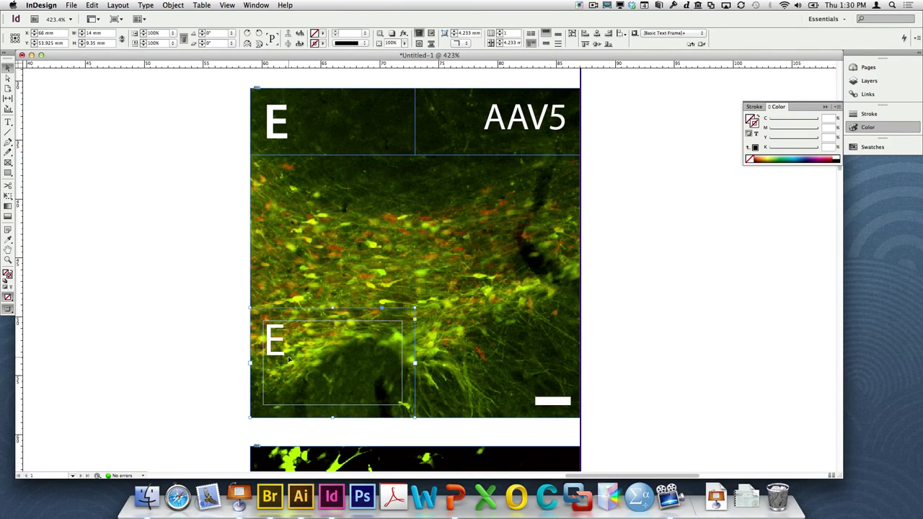
{"action": "left_click", "coordinate": [148, 5]}
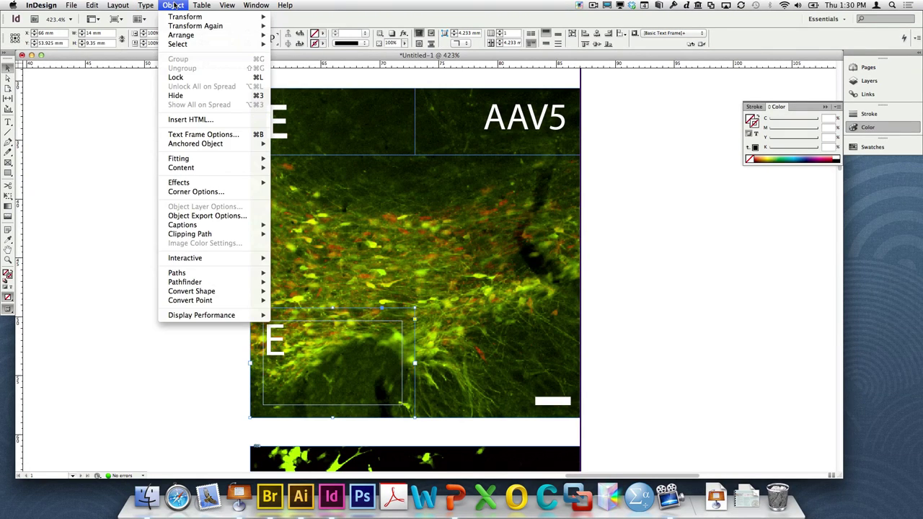
{"action": "left_click", "coordinate": [197, 132]}
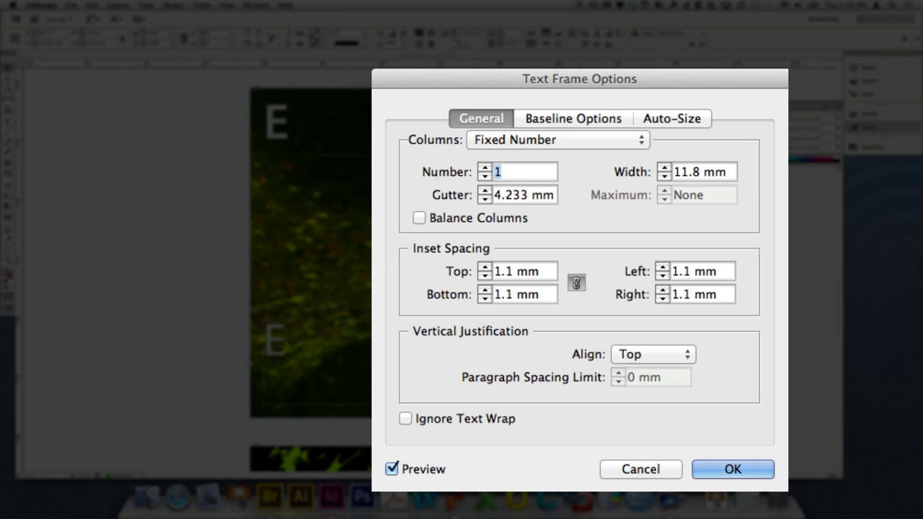
{"action": "left_click", "coordinate": [655, 355]}
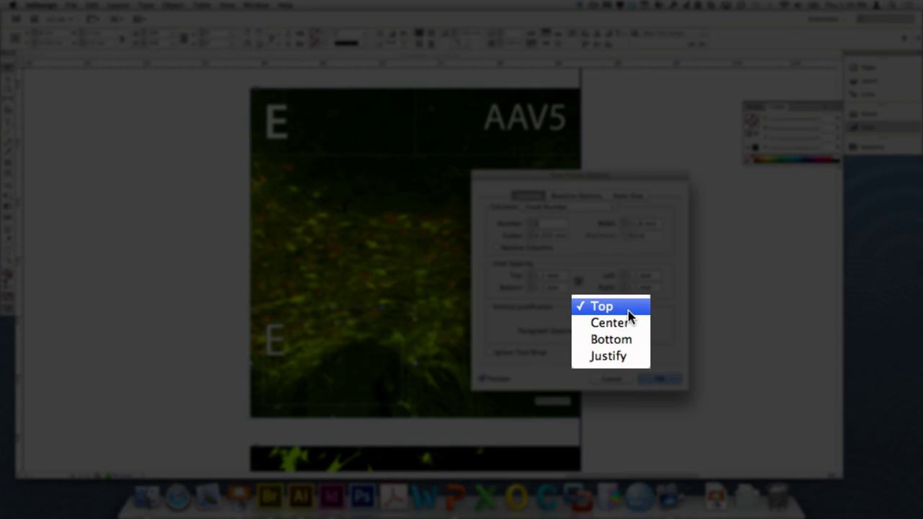
{"action": "left_click", "coordinate": [653, 417]}
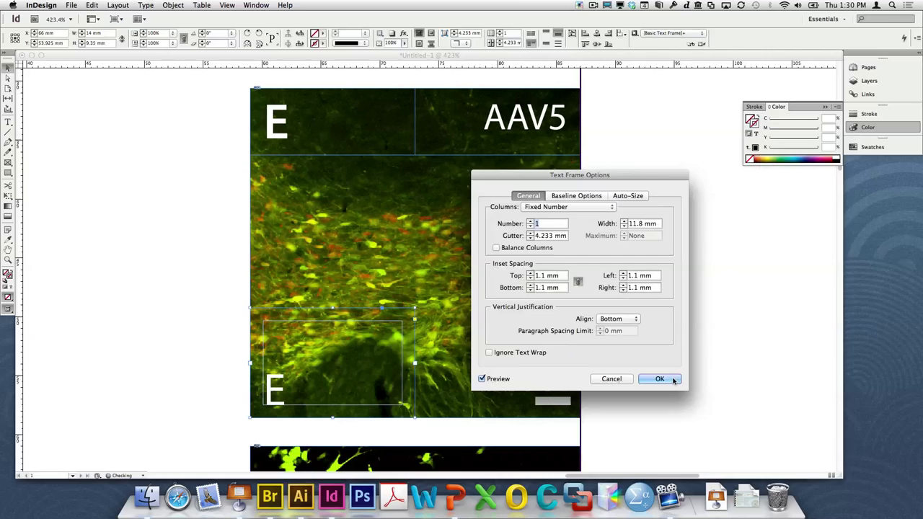
{"action": "left_click", "coordinate": [759, 473]}
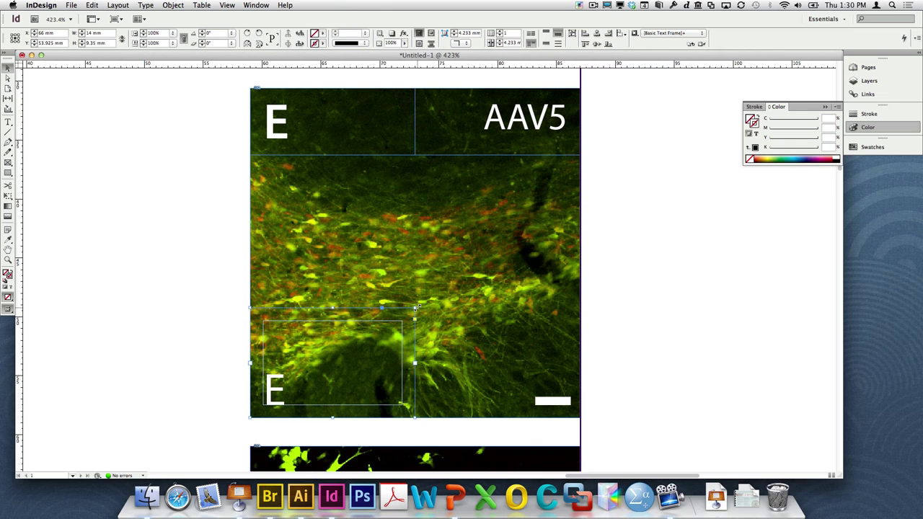
- Resize the lower-left label's text frame to about 22.85 mm wide and 6.3 mm high, keeping its lower-left corner in place
{"action": "left_click_drag", "start_coordinate": [416, 307], "coordinate": [399, 362]}
{"action": "key", "text": "super+z"}
{"action": "left_click_drag", "start_coordinate": [416, 309], "coordinate": [518, 345]}
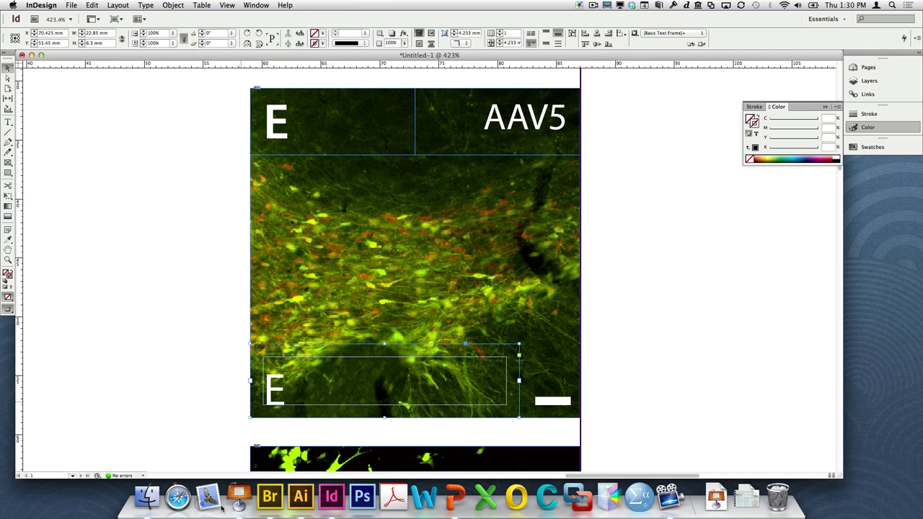
- Try smaller font sizes on the lower-left label's letter and settle on 9 pt
{"action": "double_click", "coordinate": [282, 389]}
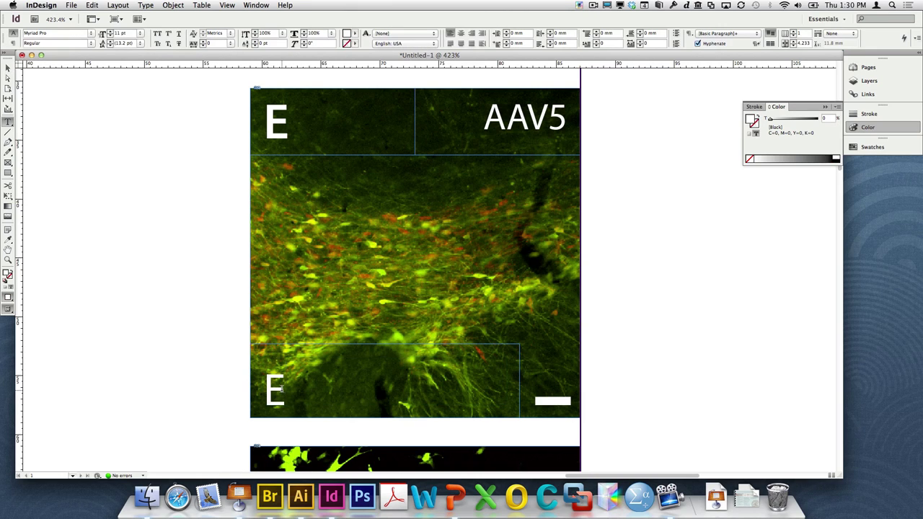
{"action": "double_click", "coordinate": [275, 389]}
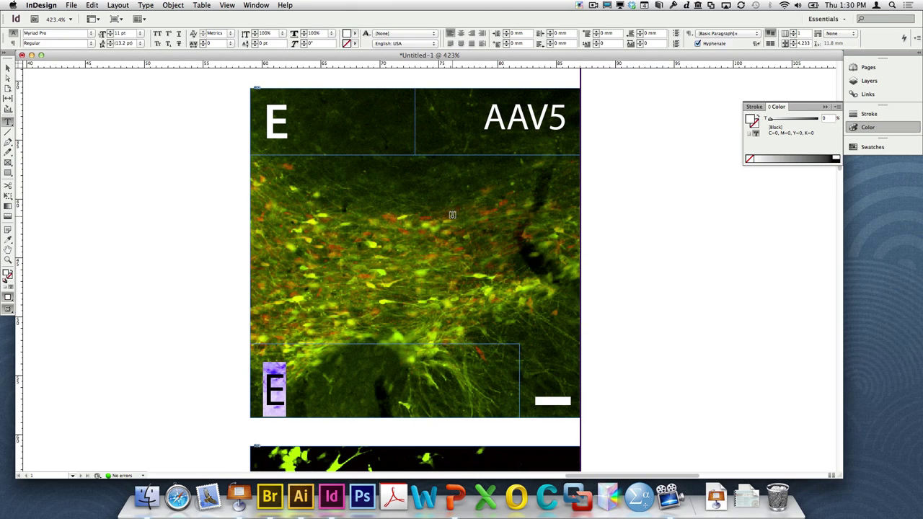
{"action": "left_click", "coordinate": [110, 36]}
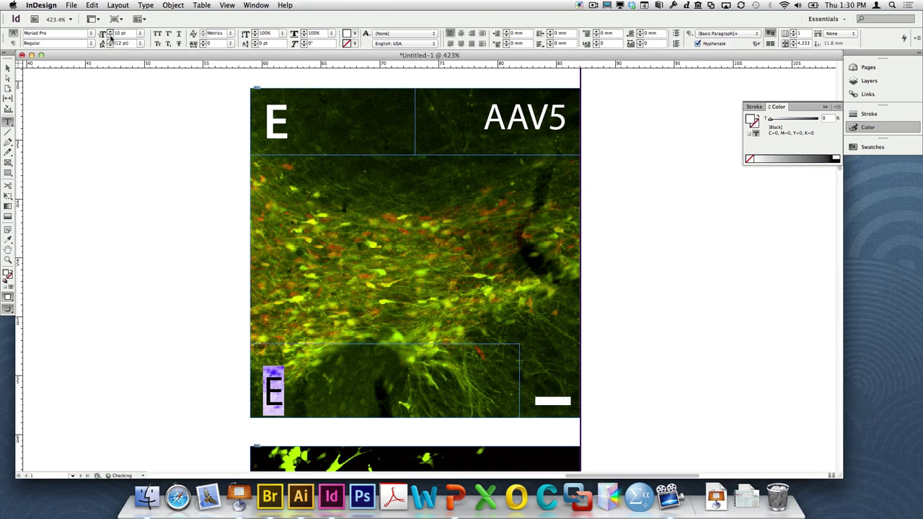
{"action": "left_click", "coordinate": [110, 36]}
{"action": "left_click", "coordinate": [110, 36]}
{"action": "left_click", "coordinate": [110, 36]}
{"action": "left_click", "coordinate": [110, 37]}
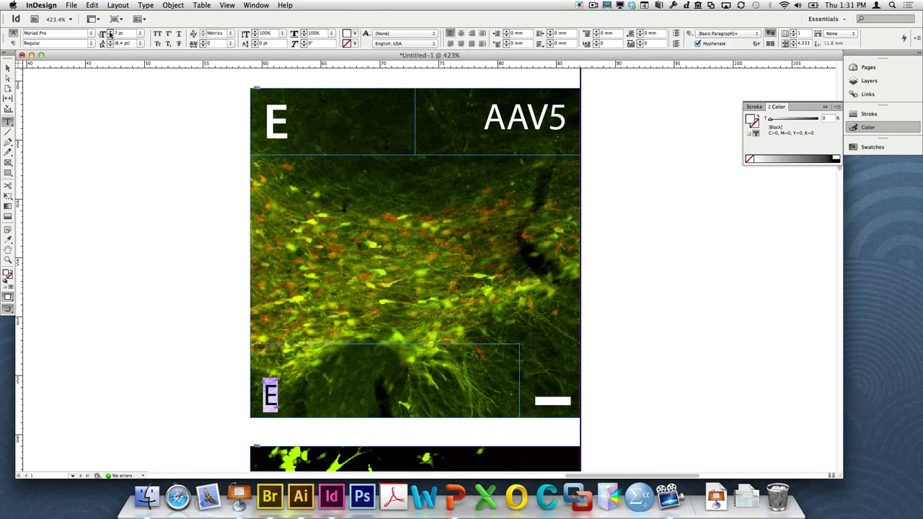
{"action": "left_click", "coordinate": [110, 34]}
{"action": "left_click", "coordinate": [109, 34]}
{"action": "left_click", "coordinate": [110, 34]}
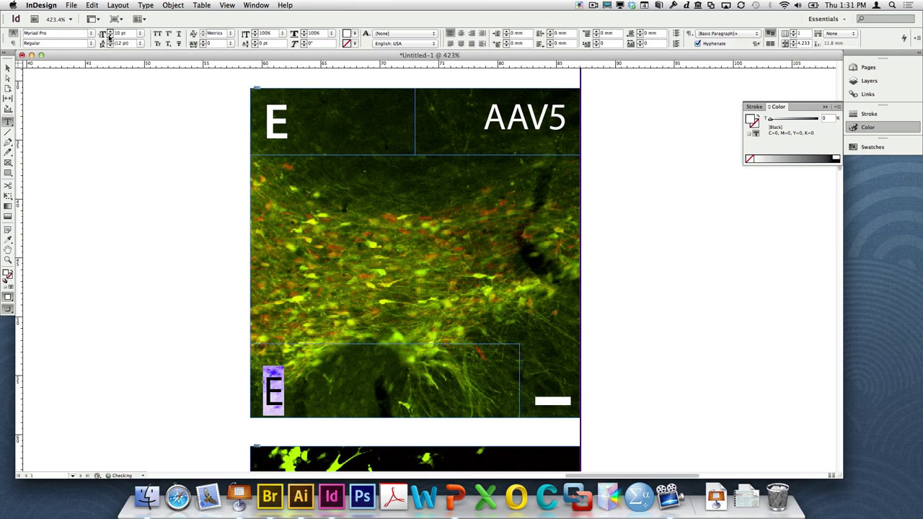
{"action": "left_click", "coordinate": [109, 36]}
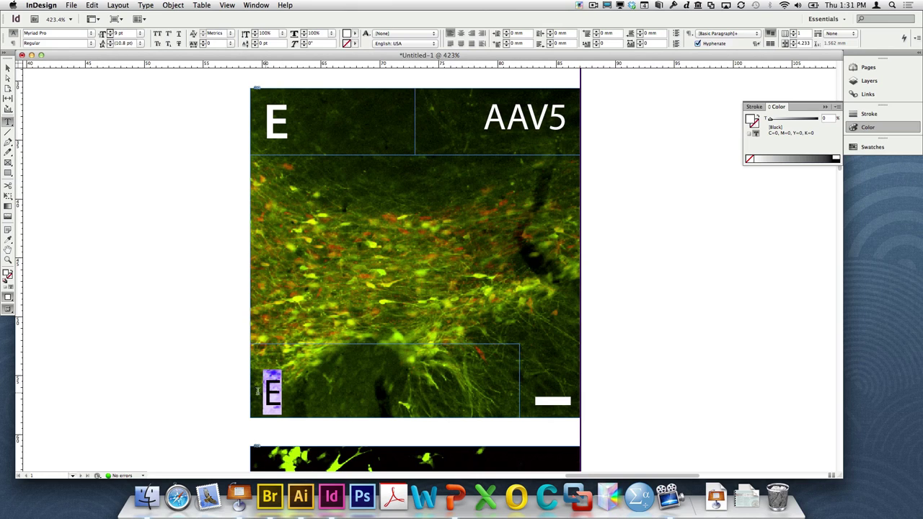
- Replace the lower-left label's letter with the text GFP / TH
{"action": "type", "text": "G"}
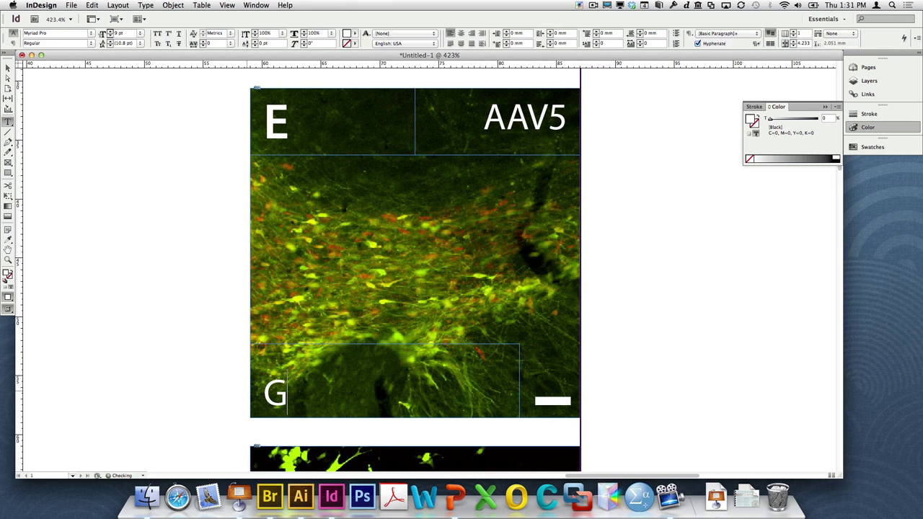
{"action": "type", "text": "FP / TH"}
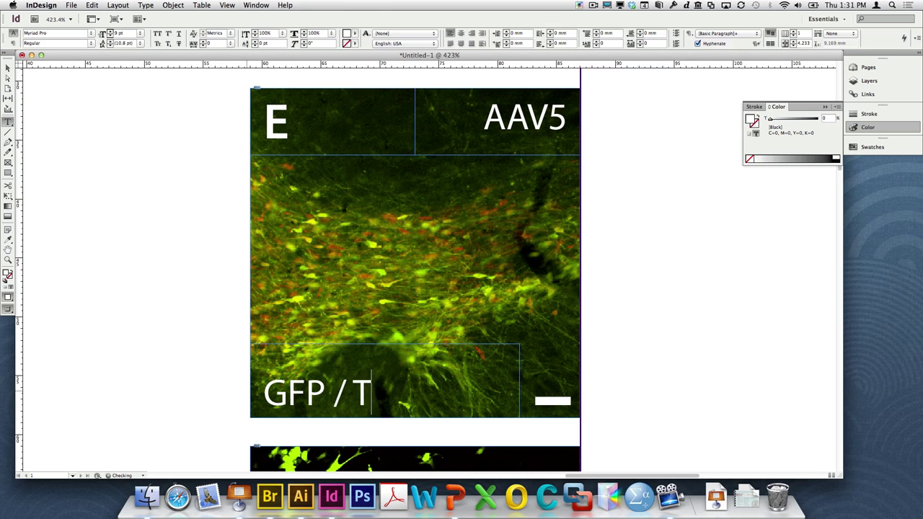
{"action": "left_click", "coordinate": [6, 66]}
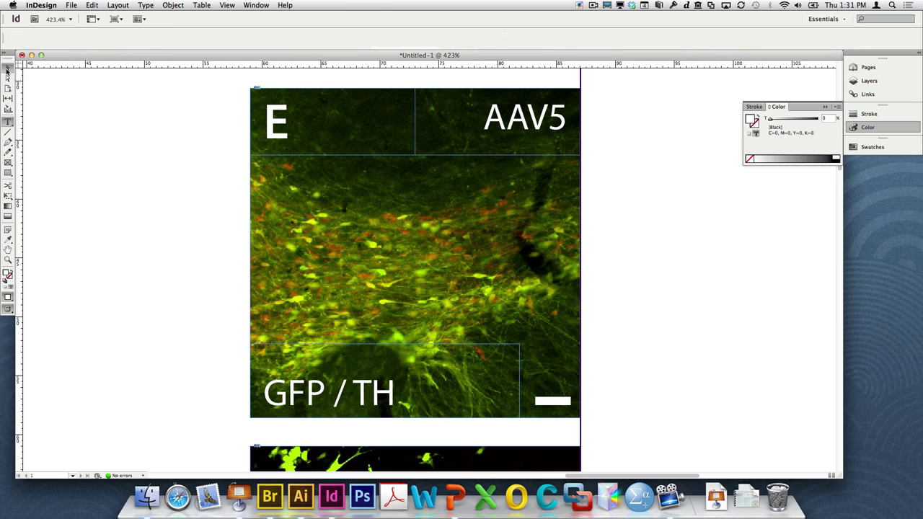
- Color the TH part of the lower-left label red using RGB values 255, 0, 0
{"action": "double_click", "coordinate": [402, 394]}
{"action": "left_click_drag", "start_coordinate": [351, 394], "coordinate": [396, 394]}
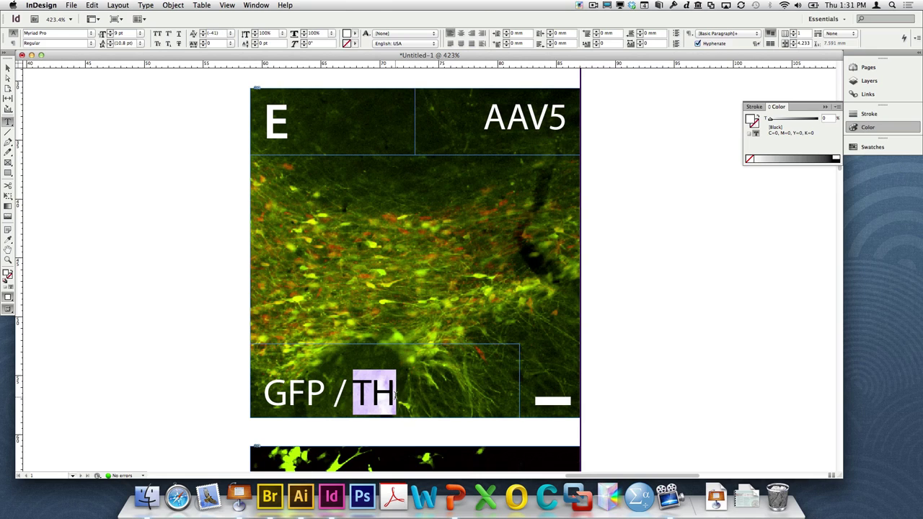
{"action": "left_click", "coordinate": [878, 128]}
{"action": "left_click", "coordinate": [869, 128]}
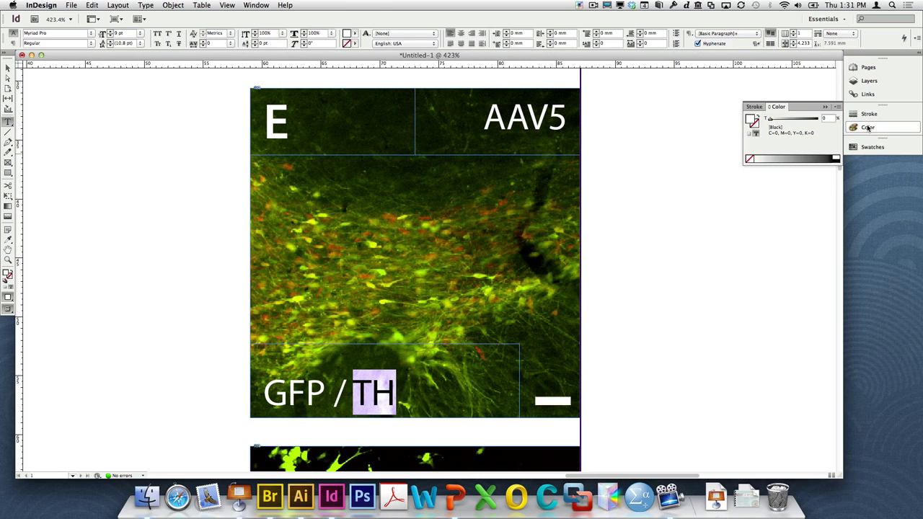
{"action": "left_click", "coordinate": [838, 108]}
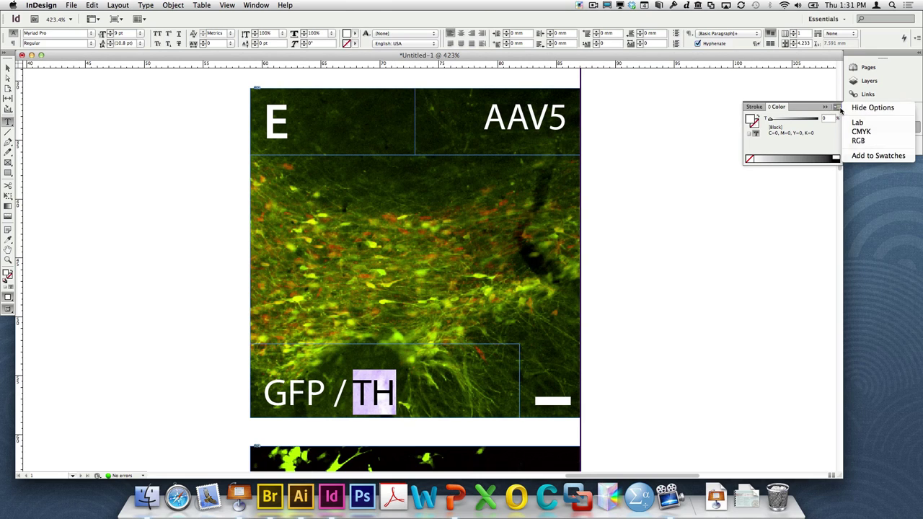
{"action": "left_click", "coordinate": [858, 139]}
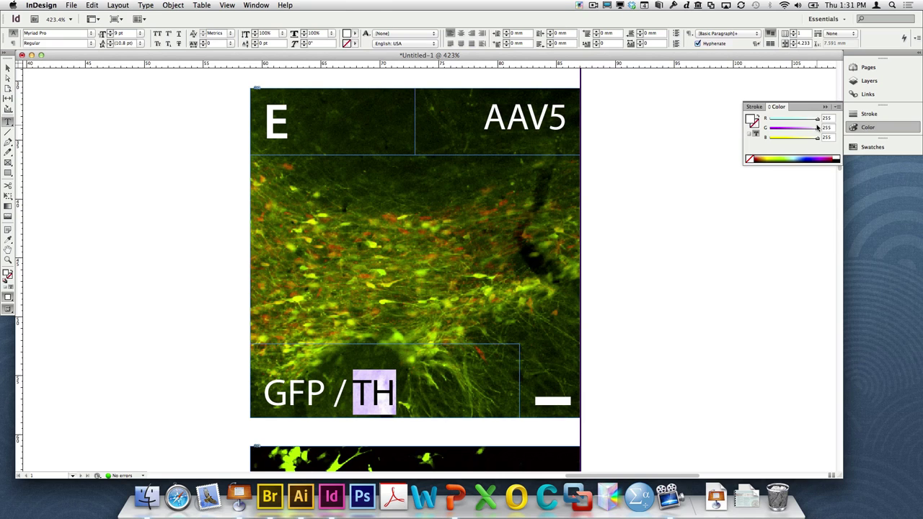
{"action": "left_click_drag", "start_coordinate": [818, 128], "coordinate": [719, 140]}
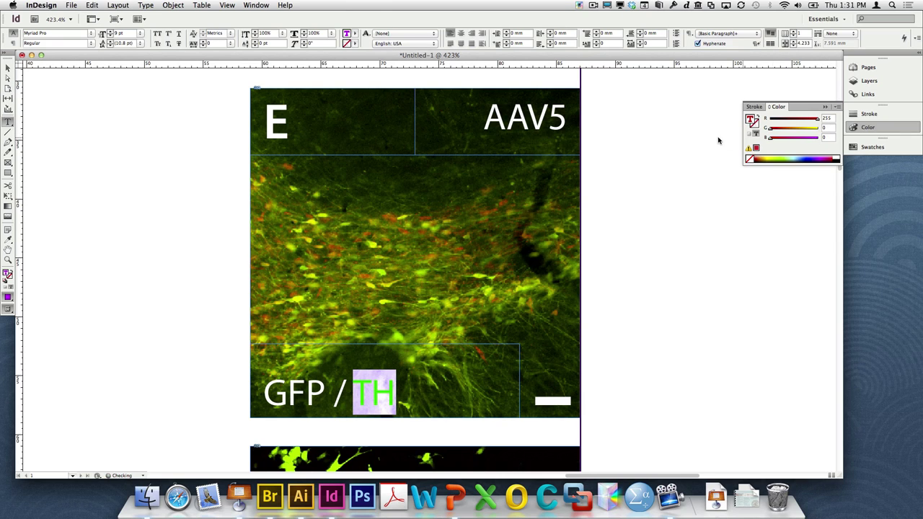
{"action": "left_click", "coordinate": [341, 373]}
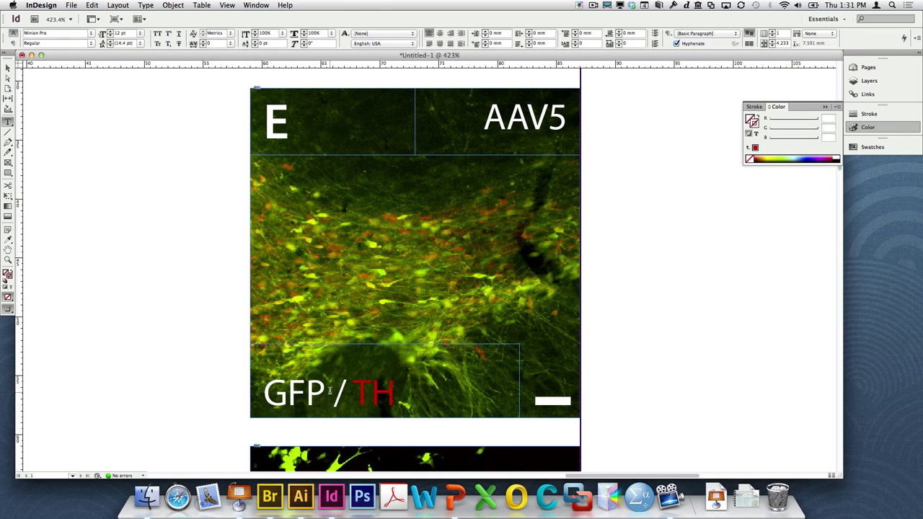
- Color the GFP part of the lower-left label green using RGB values 0, 255, 0
{"action": "left_click_drag", "start_coordinate": [329, 390], "coordinate": [263, 392]}
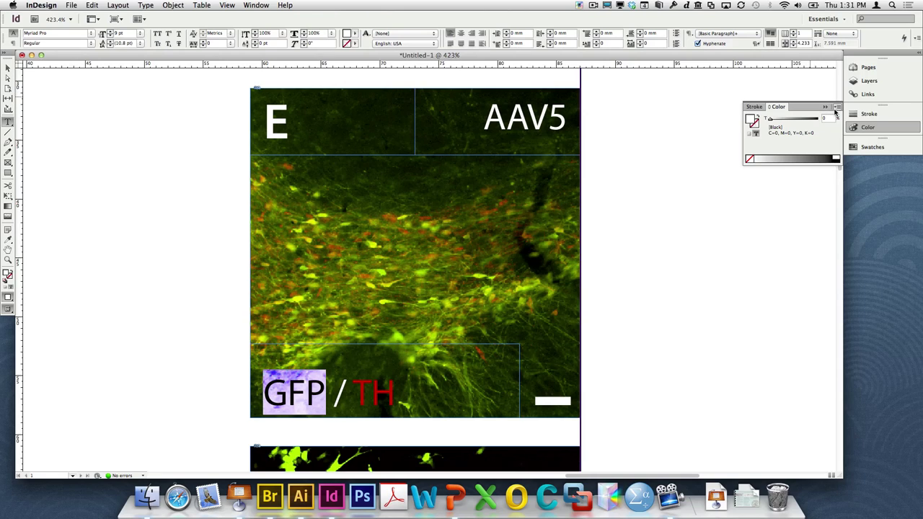
{"action": "left_click", "coordinate": [836, 108]}
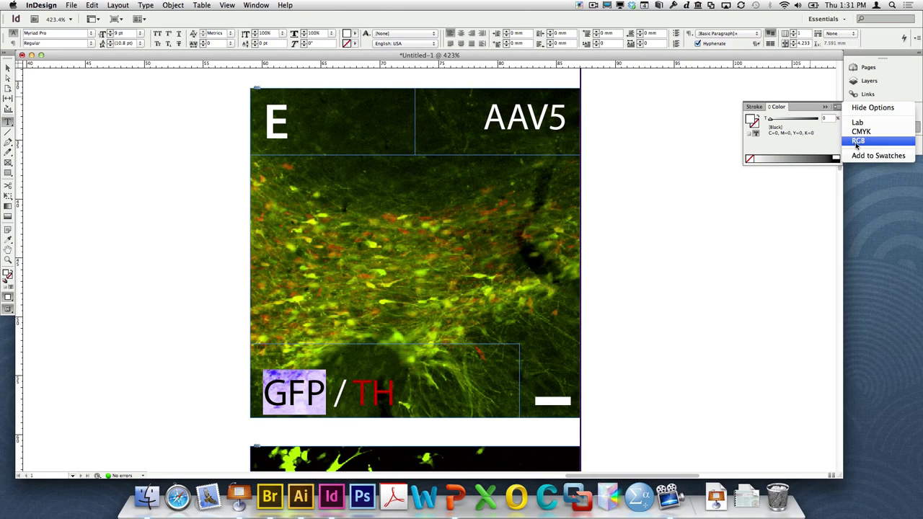
{"action": "left_click", "coordinate": [856, 141]}
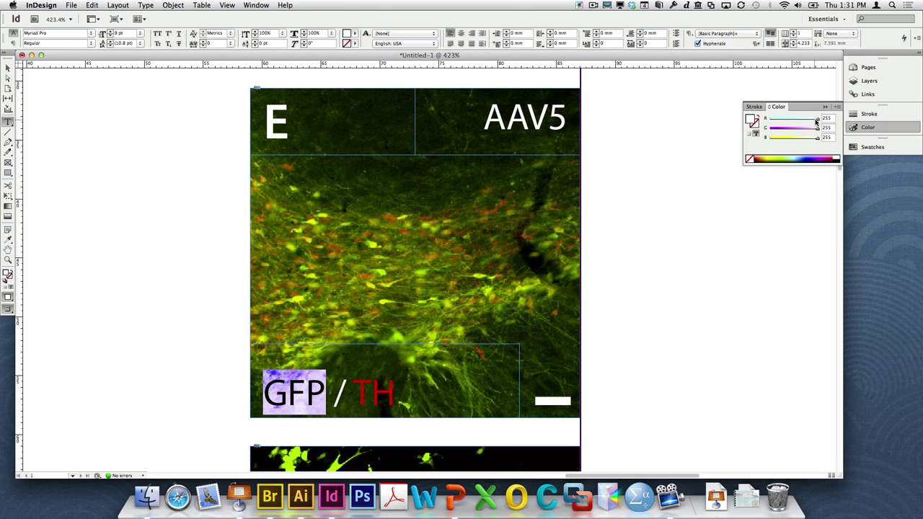
{"action": "left_click_drag", "start_coordinate": [817, 119], "coordinate": [765, 120]}
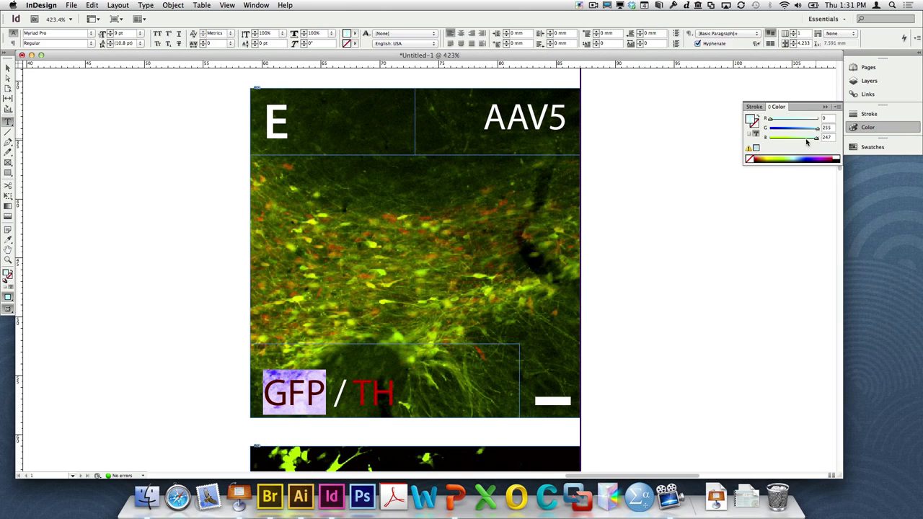
{"action": "left_click_drag", "start_coordinate": [817, 137], "coordinate": [694, 149]}
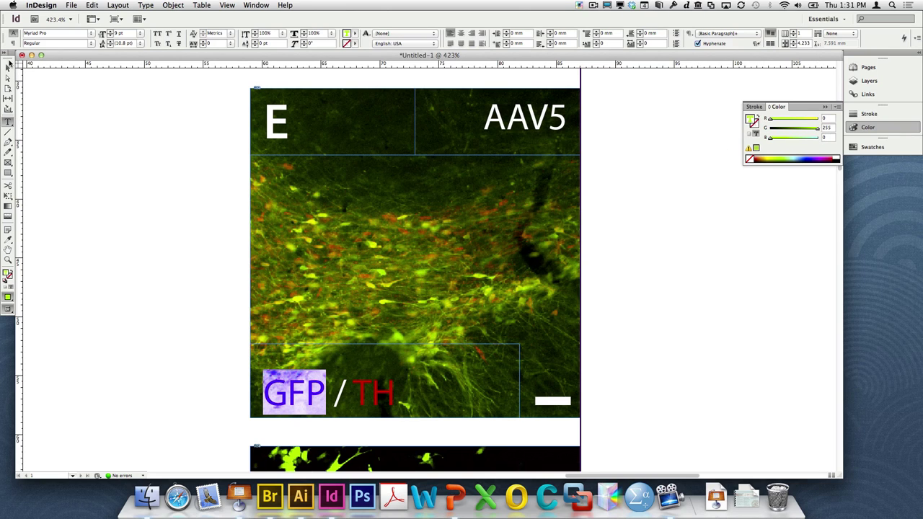
{"action": "left_click", "coordinate": [9, 65]}
{"action": "left_click", "coordinate": [658, 344]}
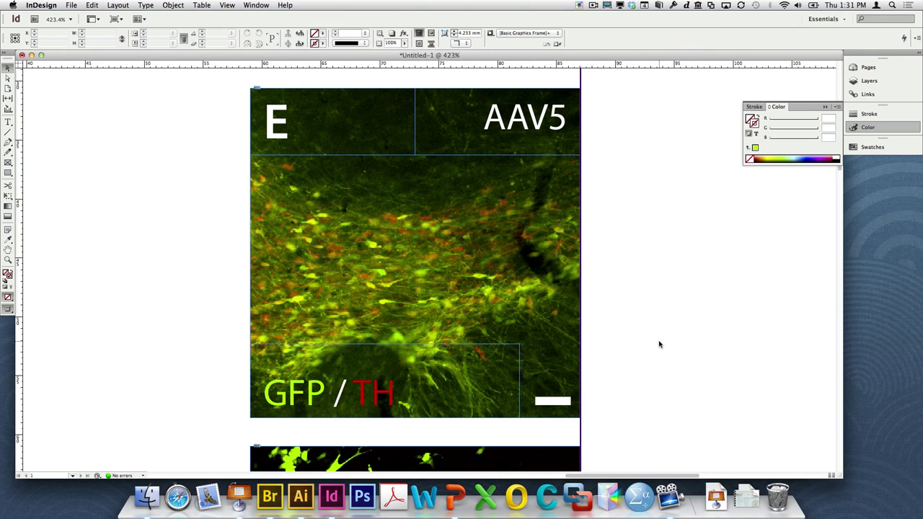
- Copy the GFP / TH label from the red-green fluorescence image to the lower-left corner of the black-background image below it
{"action": "key", "text": "super+minus"}
{"action": "key", "text": "super+minus"}
{"action": "key", "text": "super+minus"}
{"action": "scroll", "coordinate": [626, 322], "scroll_direction": "down", "scroll_amount": 5}
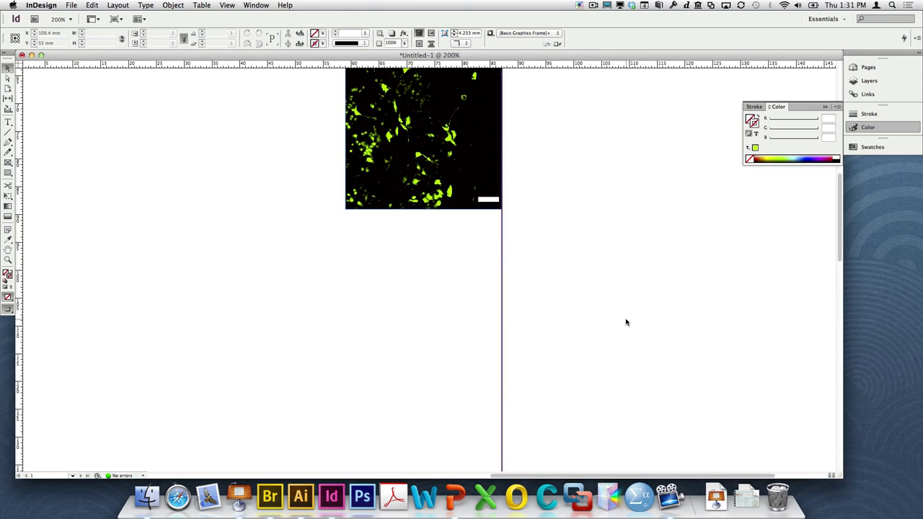
{"action": "scroll", "coordinate": [626, 323], "scroll_direction": "up", "scroll_amount": 5}
{"action": "left_click", "coordinate": [393, 231]}
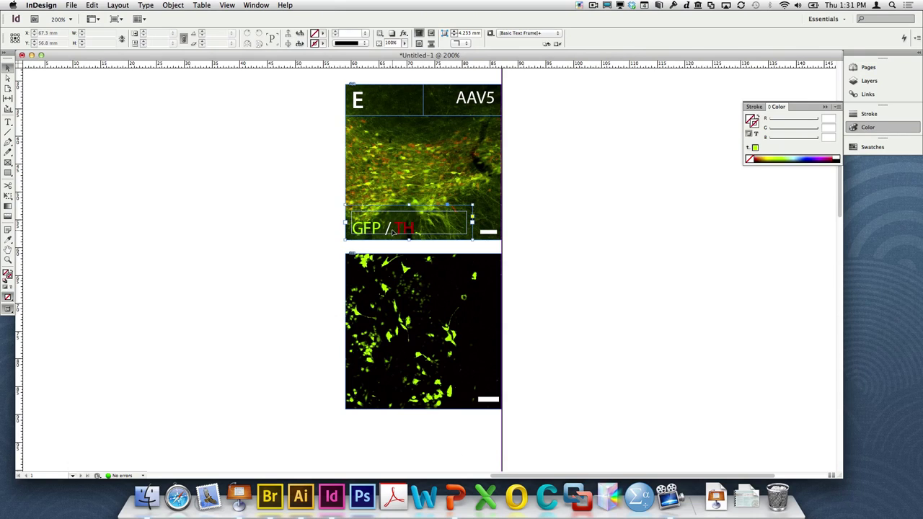
{"action": "double_click", "coordinate": [393, 231]}
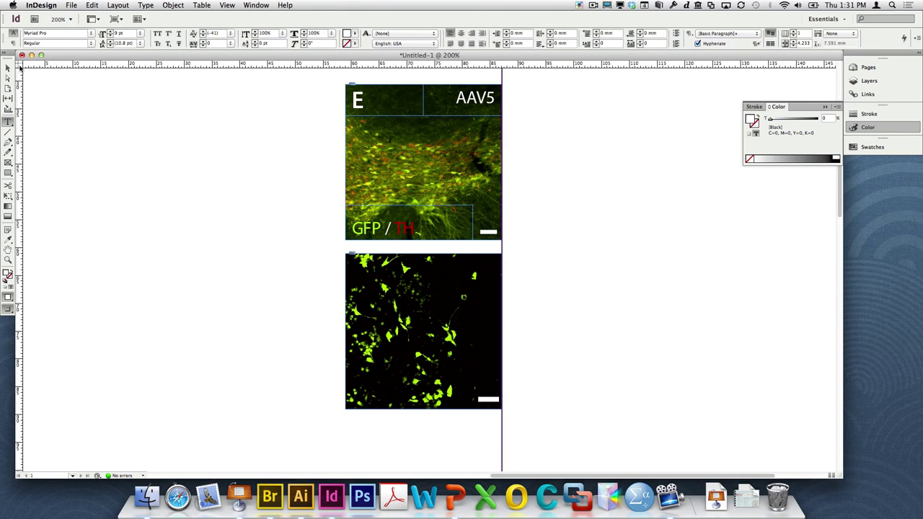
{"action": "left_click", "coordinate": [8, 68]}
{"action": "left_click_drag", "start_coordinate": [393, 231], "coordinate": [393, 399]}
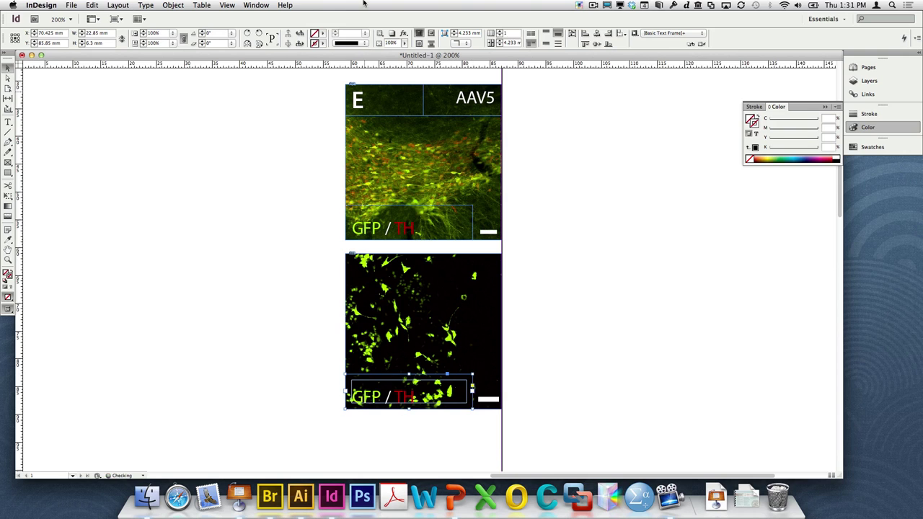
- Copy the AAV5 and E labels from the red-green fluorescence image to the matching upper corners of the black-background image
{"action": "left_click_drag", "start_coordinate": [473, 225], "coordinate": [509, 243]}
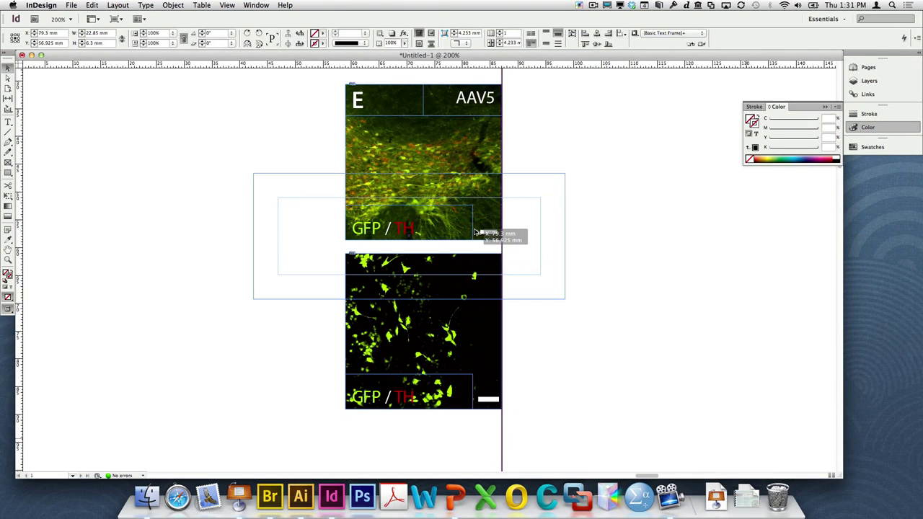
{"action": "key", "text": "super+z"}
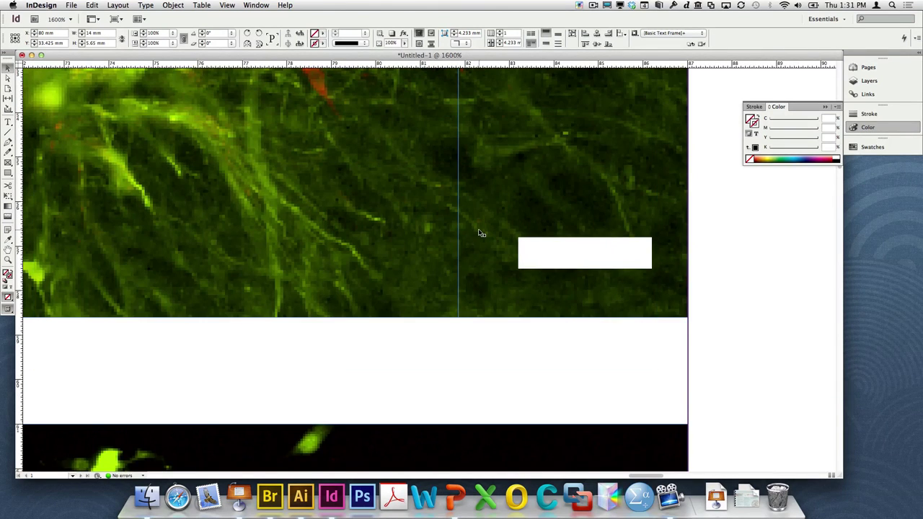
{"action": "key", "text": "super+minus"}
{"action": "key", "text": "super+minus"}
{"action": "key", "text": "super+minus"}
{"action": "key", "text": "super+minus"}
{"action": "key", "text": "super+minus"}
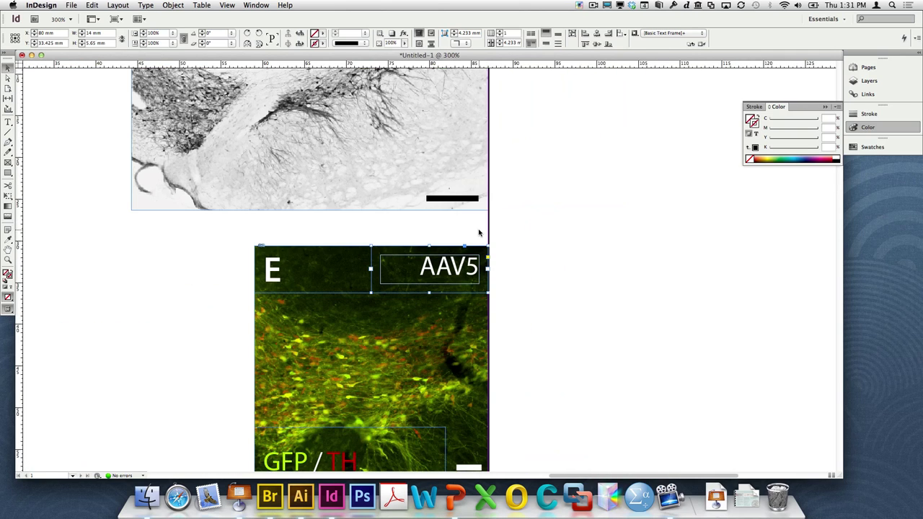
{"action": "scroll", "coordinate": [481, 233], "scroll_direction": "up", "scroll_amount": 2}
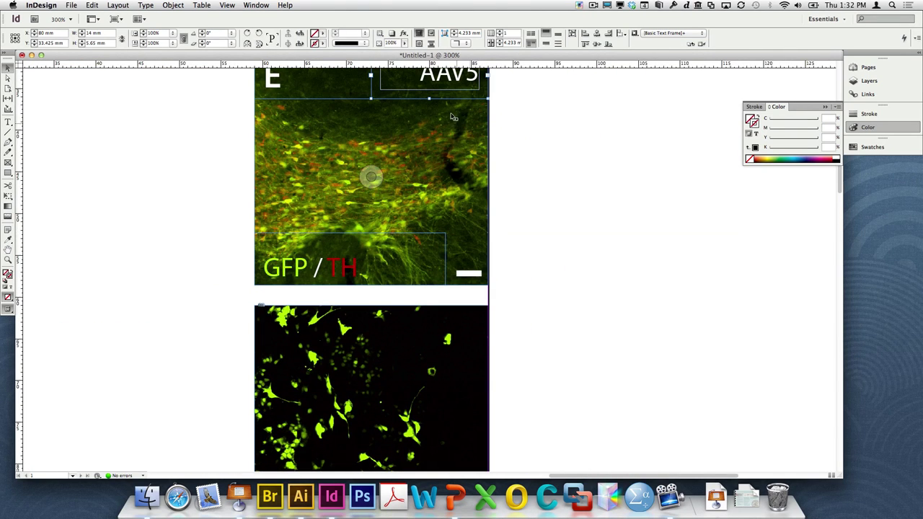
{"action": "left_click_drag", "start_coordinate": [444, 85], "coordinate": [445, 333]}
{"action": "left_click_drag", "start_coordinate": [288, 85], "coordinate": [287, 337]}
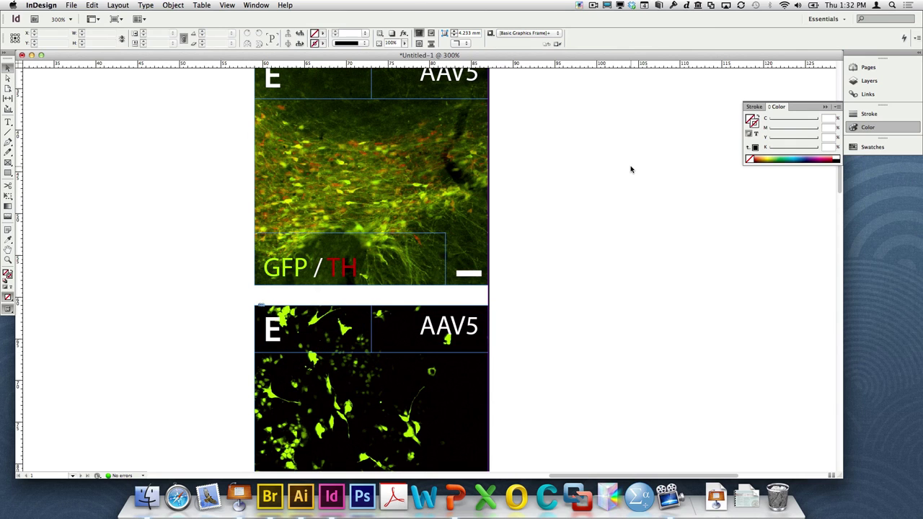
- Copy the E, AAV5 and GFP / TH labels to the matching corners of the grayscale image above
{"action": "key", "text": "super+minus"}
{"action": "key", "text": "super+minus"}
{"action": "scroll", "coordinate": [577, 179], "scroll_direction": "up", "scroll_amount": 3}
{"action": "scroll", "coordinate": [577, 179], "scroll_direction": "up", "scroll_amount": 2}
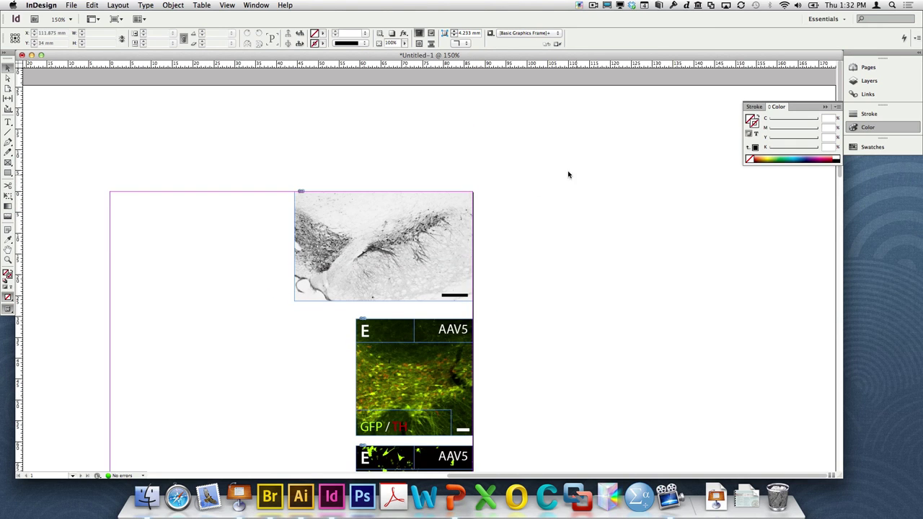
{"action": "left_click", "coordinate": [373, 331]}
{"action": "left_click_drag", "start_coordinate": [374, 331], "coordinate": [313, 208]}
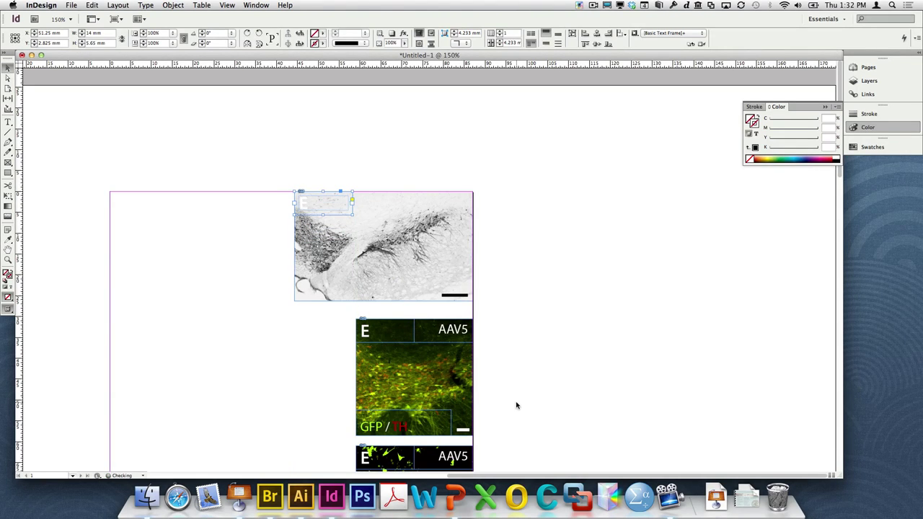
{"action": "left_click_drag", "start_coordinate": [456, 340], "coordinate": [457, 210]}
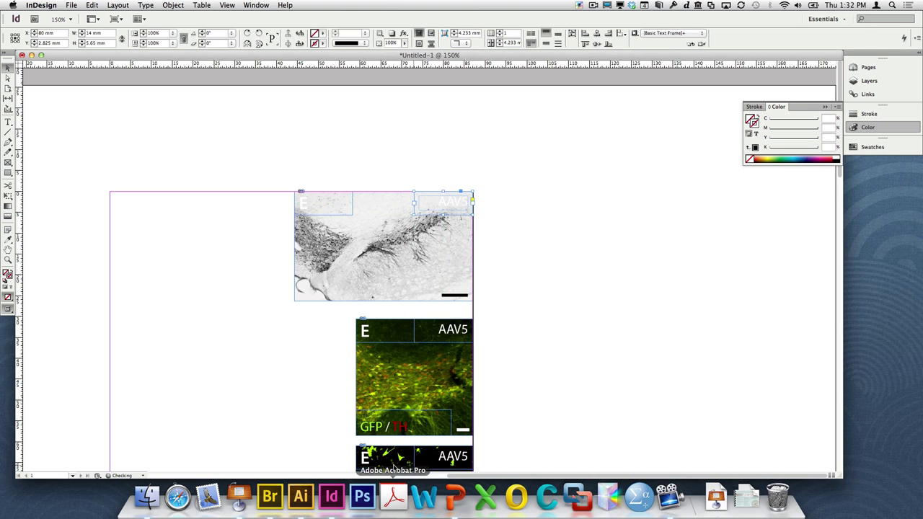
{"action": "left_click_drag", "start_coordinate": [368, 462], "coordinate": [322, 295]}
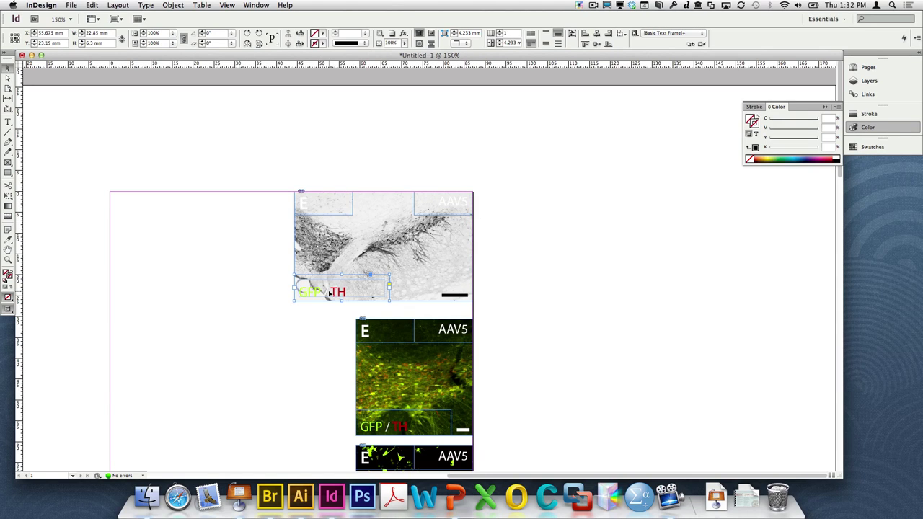
- Try to color the text of all three labels on the grayscale image black at once
{"action": "left_click", "coordinate": [317, 207], "text": "shift"}
{"action": "left_click", "coordinate": [445, 207], "text": "shift"}
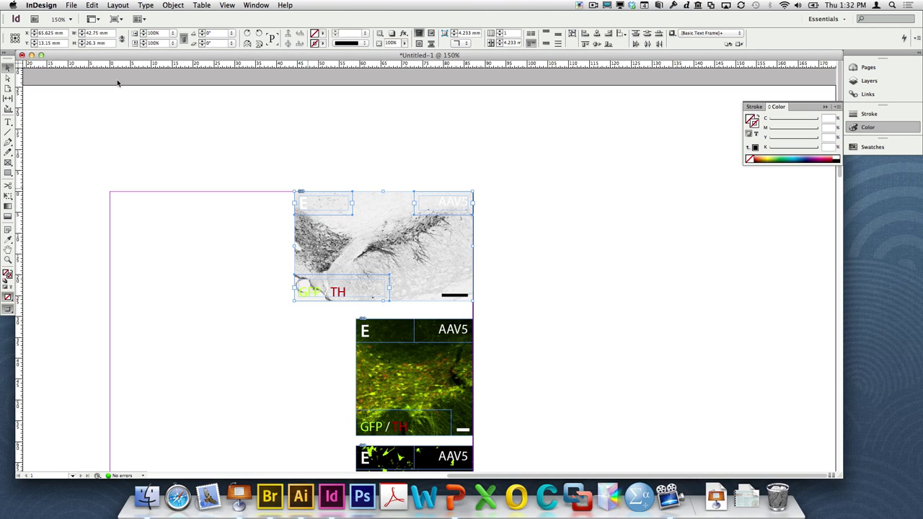
{"action": "left_click", "coordinate": [9, 123]}
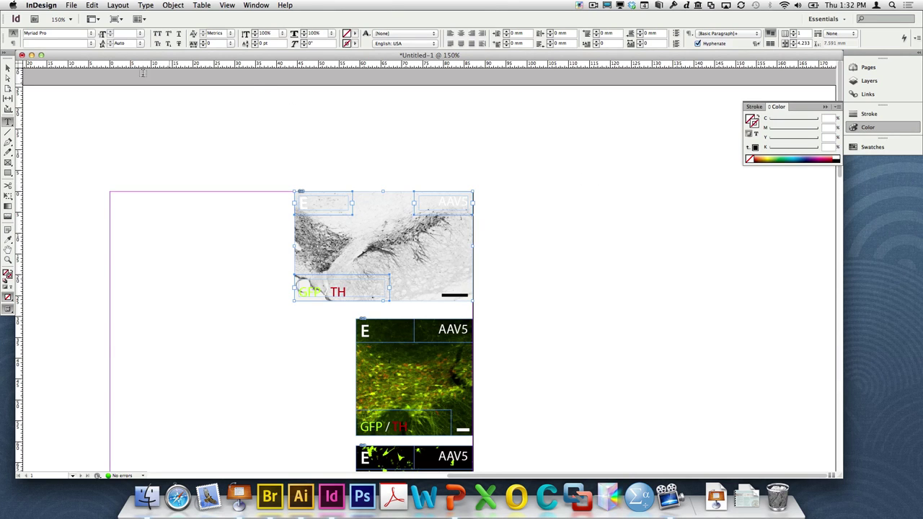
{"action": "left_click", "coordinate": [756, 137]}
{"action": "left_click", "coordinate": [837, 156]}
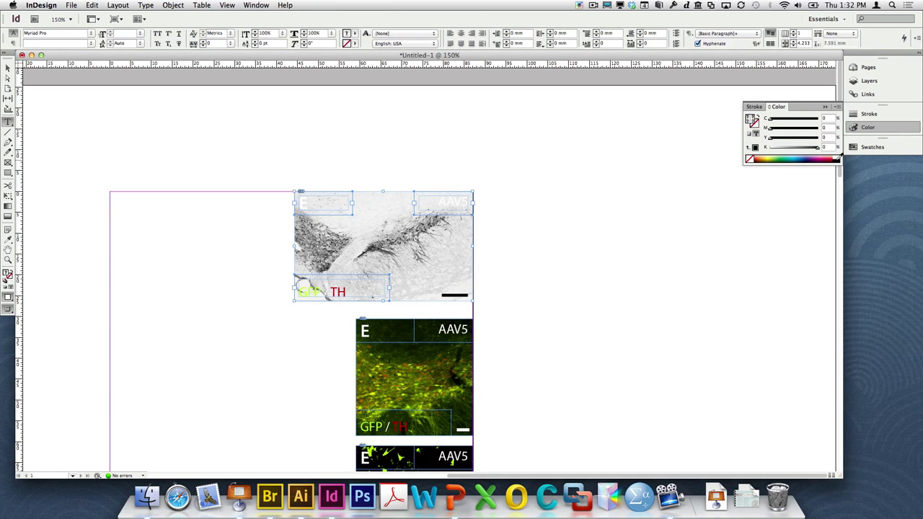
{"action": "double_click", "coordinate": [750, 120]}
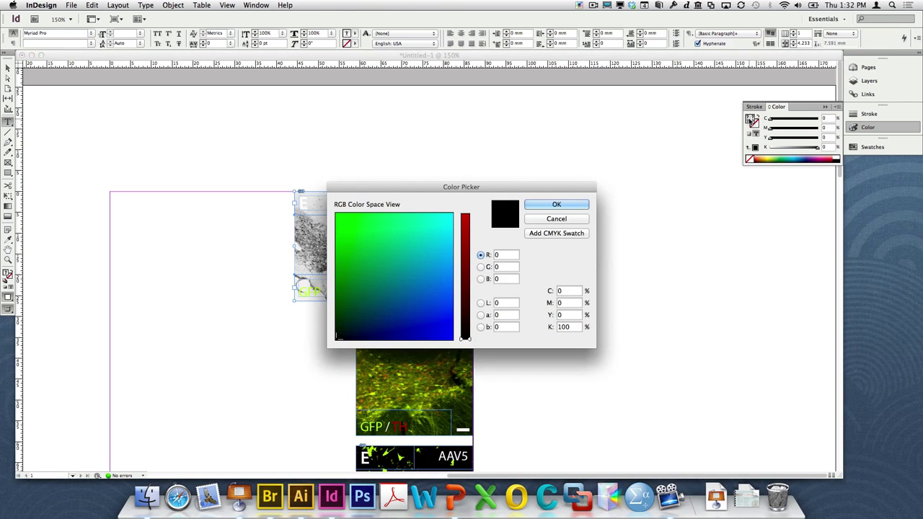
{"action": "left_click", "coordinate": [576, 218]}
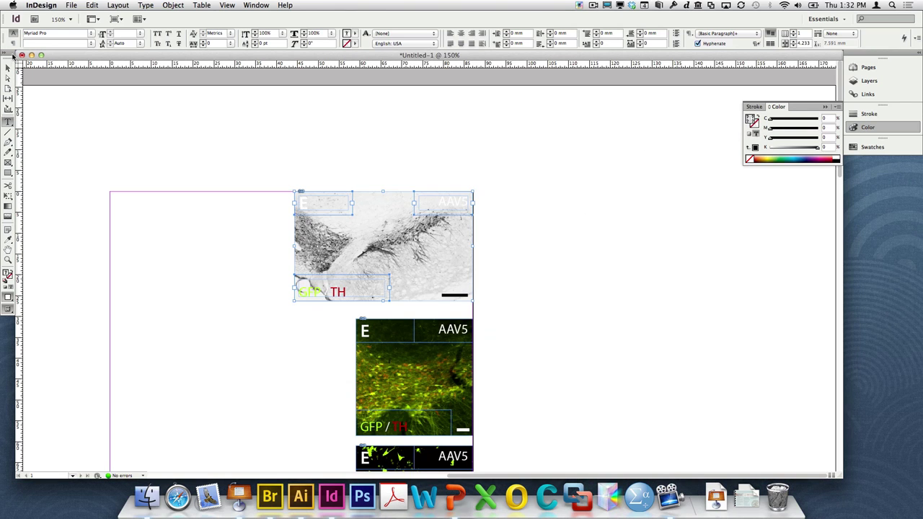
- Color the text of the E and AAV5 labels on the grayscale image black at 100% tint
{"action": "left_click", "coordinate": [7, 67]}
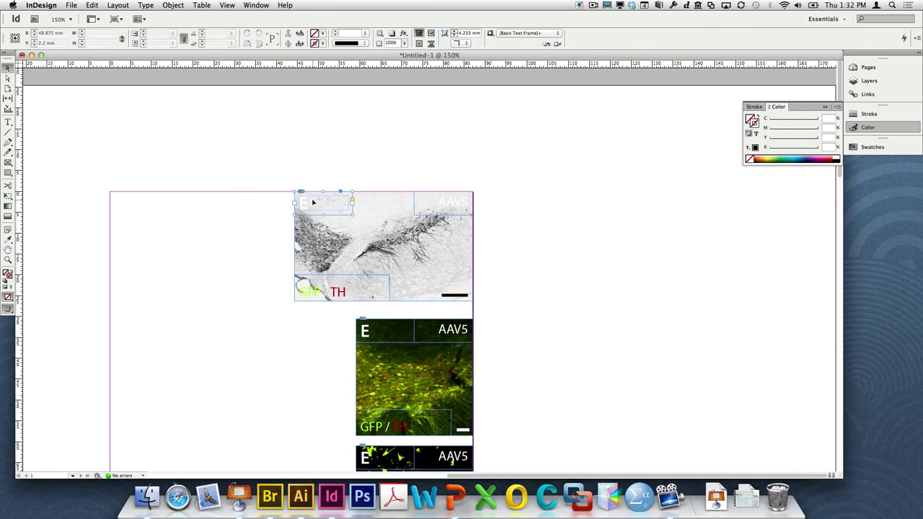
{"action": "left_click", "coordinate": [444, 202], "text": "shift"}
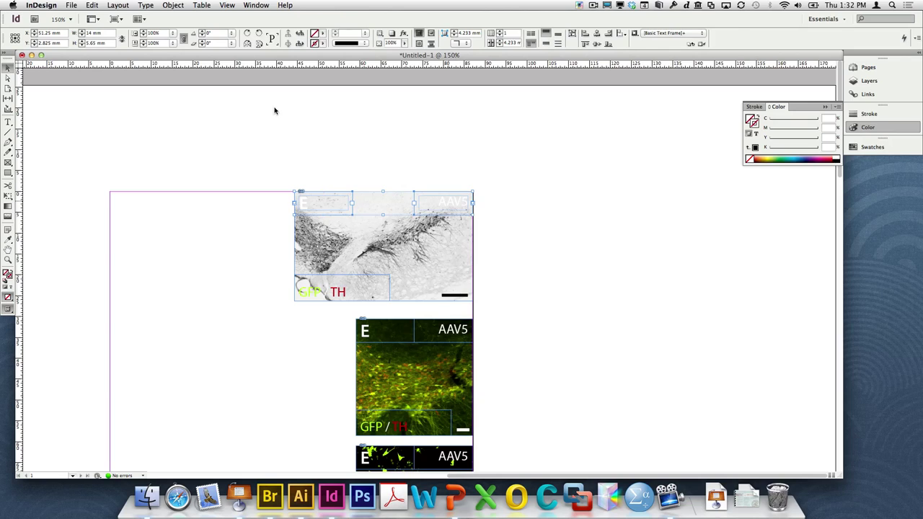
{"action": "left_click", "coordinate": [9, 122]}
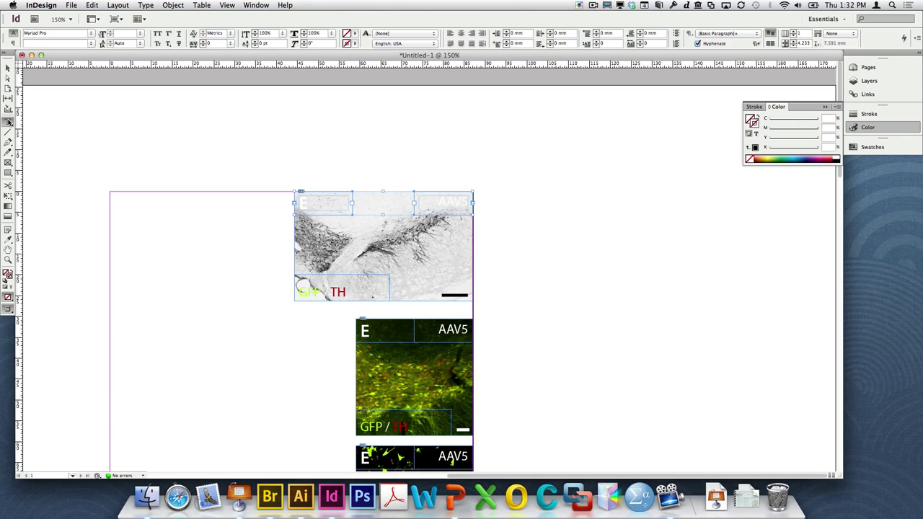
{"action": "left_click", "coordinate": [754, 135]}
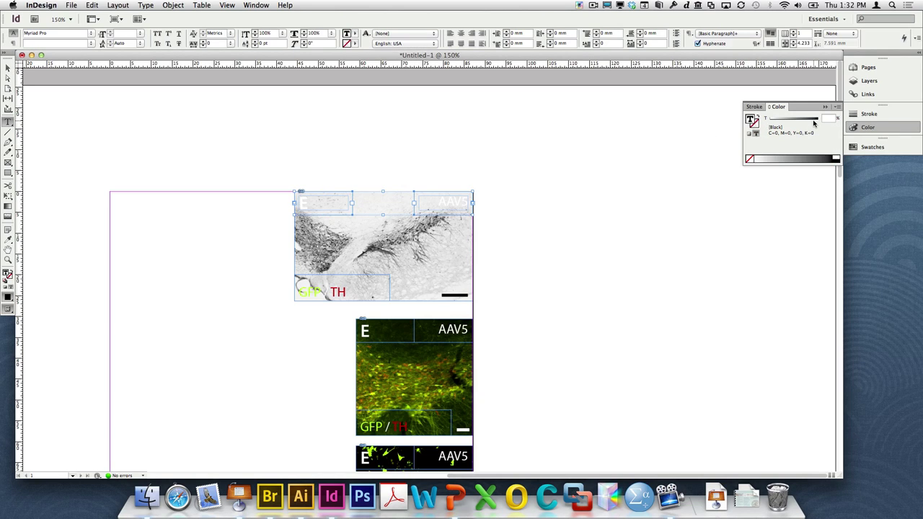
{"action": "left_click_drag", "start_coordinate": [814, 124], "coordinate": [827, 122]}
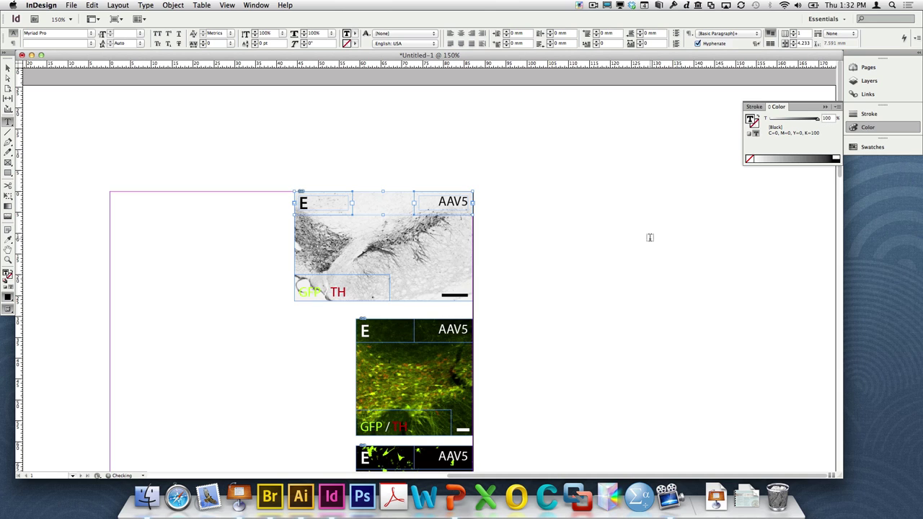
- Color the whole GFP / TH text on the grayscale image black and deselect it
{"action": "left_click", "coordinate": [339, 296]}
{"action": "left_click_drag", "start_coordinate": [346, 293], "coordinate": [298, 293]}
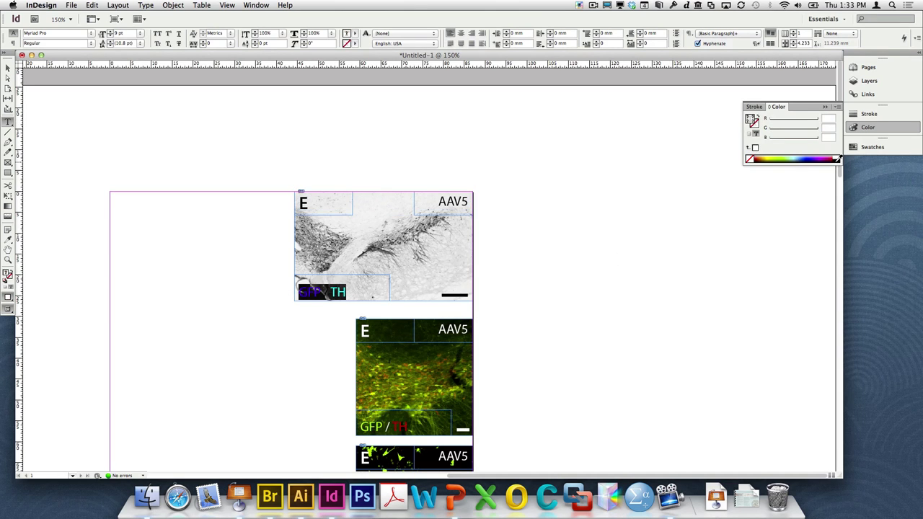
{"action": "left_click", "coordinate": [838, 159]}
{"action": "left_click", "coordinate": [557, 284]}
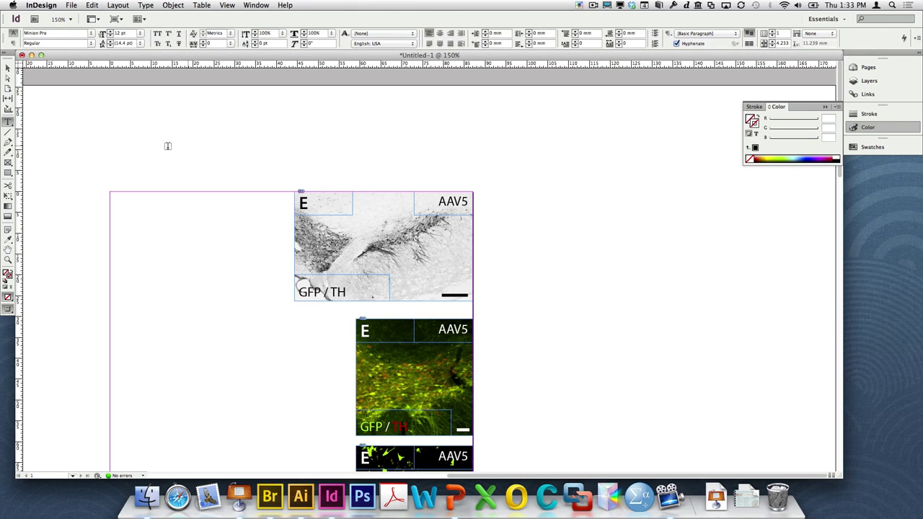
{"action": "left_click", "coordinate": [7, 67]}
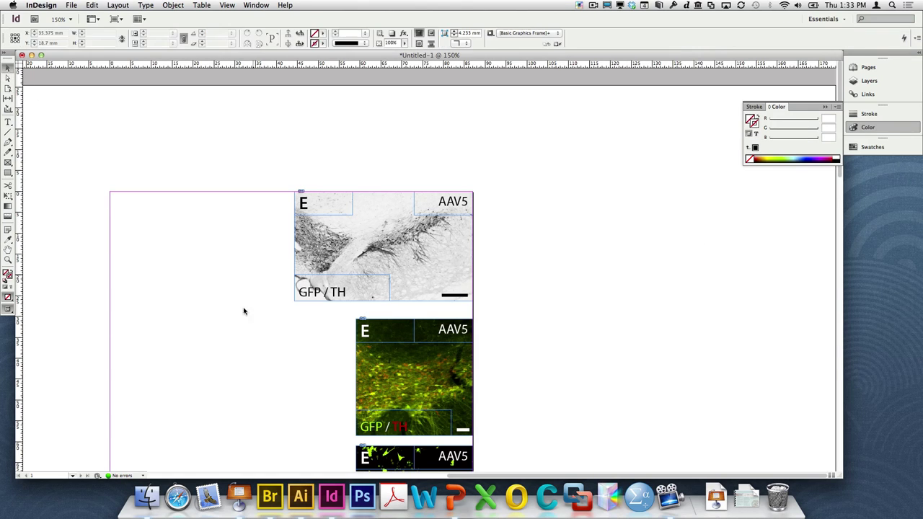
{"action": "left_click", "coordinate": [233, 321]}
- Group each of the three microscopy images with its own labels and scale bar
{"action": "key", "text": "super+minus"}
{"action": "key", "text": "super+minus"}
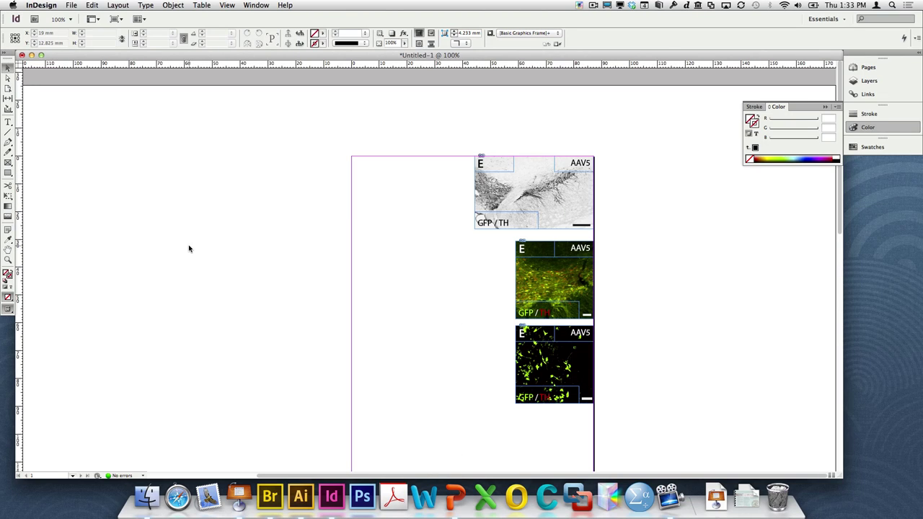
{"action": "left_click_drag", "start_coordinate": [620, 127], "coordinate": [448, 236]}
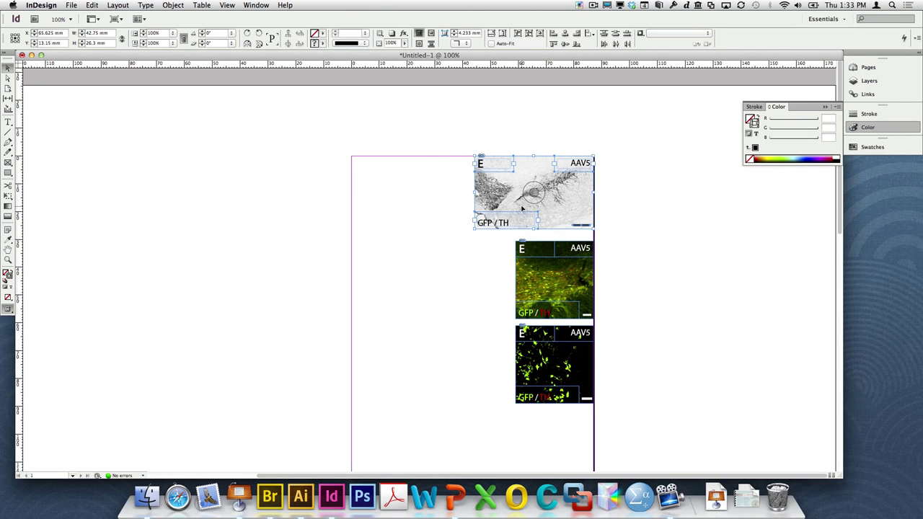
{"action": "left_click_drag", "start_coordinate": [606, 238], "coordinate": [508, 330]}
{"action": "left_click_drag", "start_coordinate": [622, 424], "coordinate": [503, 323]}
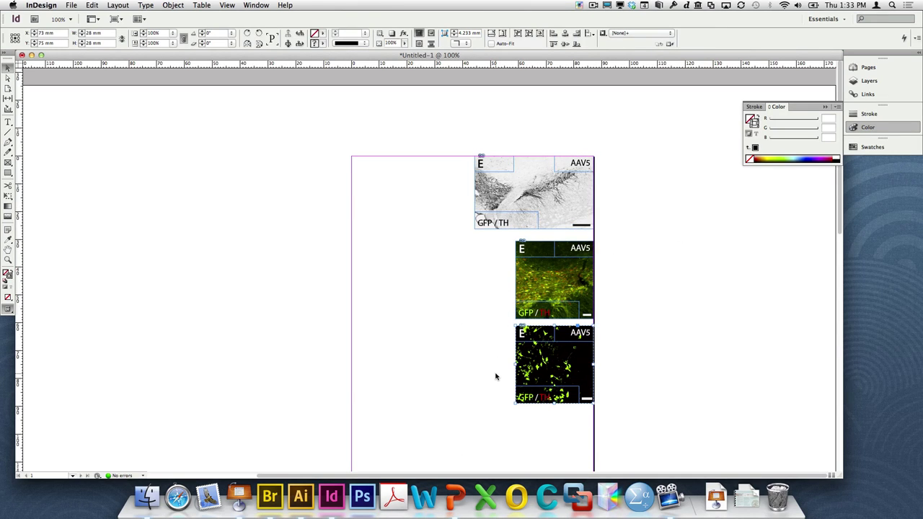
- Show the alignment options beside the page and set the Distribute Spacing value to 1.5 mm
{"action": "left_click", "coordinate": [251, 5]}
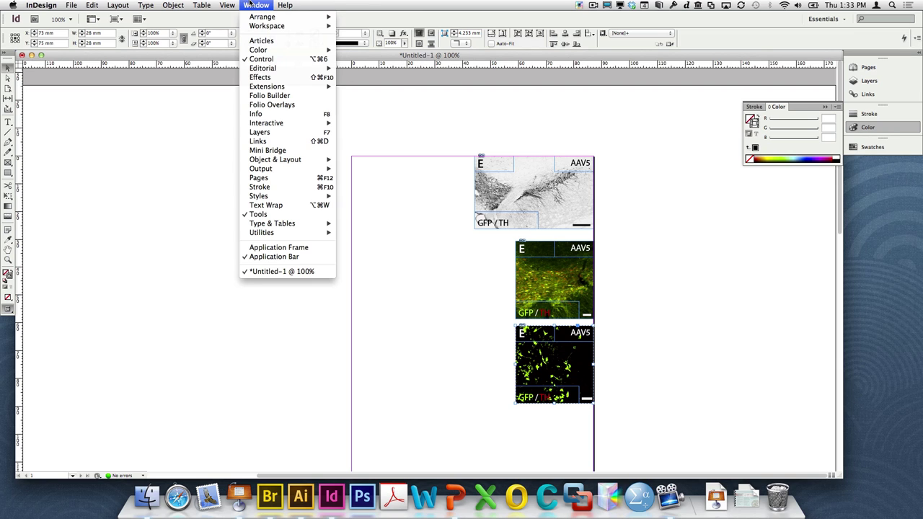
{"action": "mouse_move", "coordinate": [302, 169]}
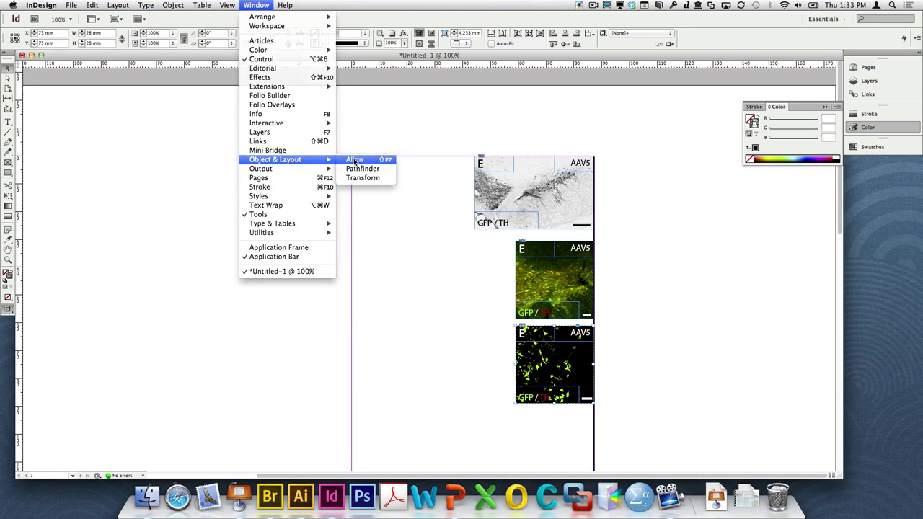
{"action": "left_click", "coordinate": [354, 160]}
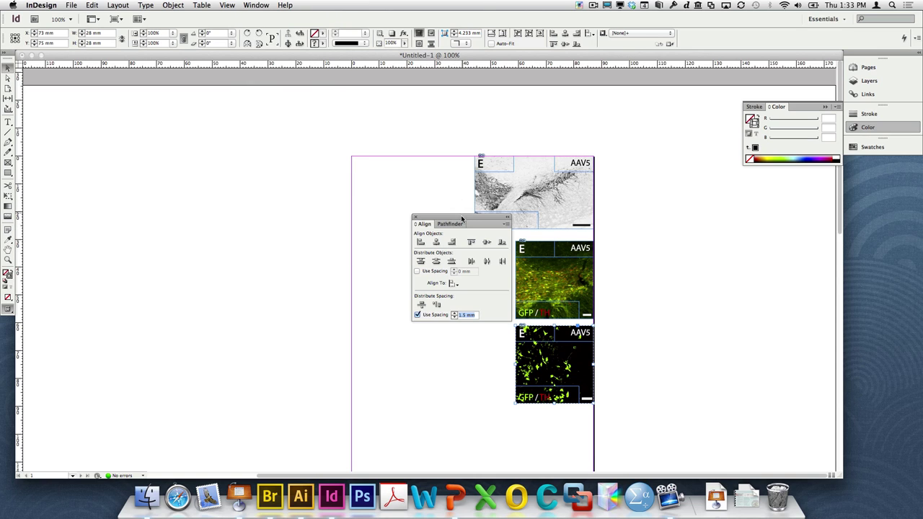
{"action": "left_click_drag", "start_coordinate": [462, 222], "coordinate": [182, 279]}
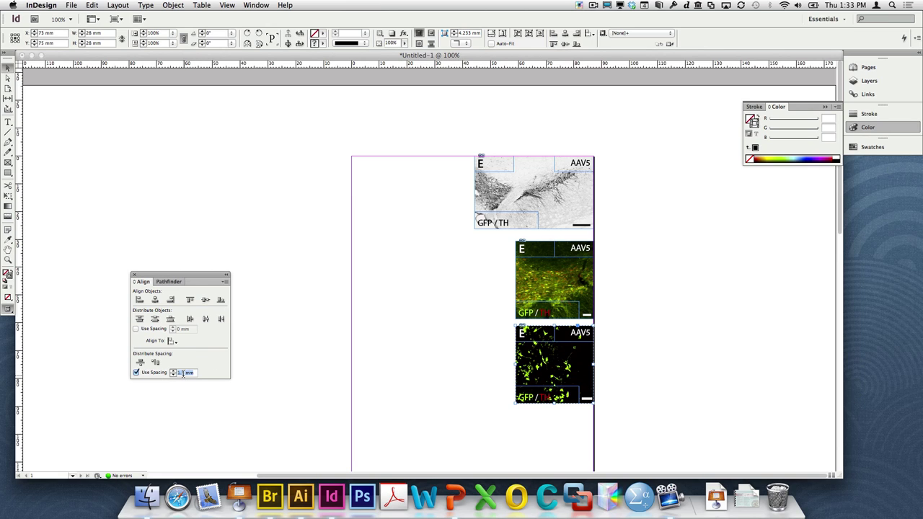
{"action": "type", "text": "1.5mm"}
{"action": "key", "text": "Return"}
{"action": "left_click", "coordinate": [184, 372]}
{"action": "key", "text": "Return"}
- Distribute the three grouped microscopy panels vertically with 1.5 mm between them and deselect them
{"action": "left_click_drag", "start_coordinate": [614, 193], "coordinate": [519, 346]}
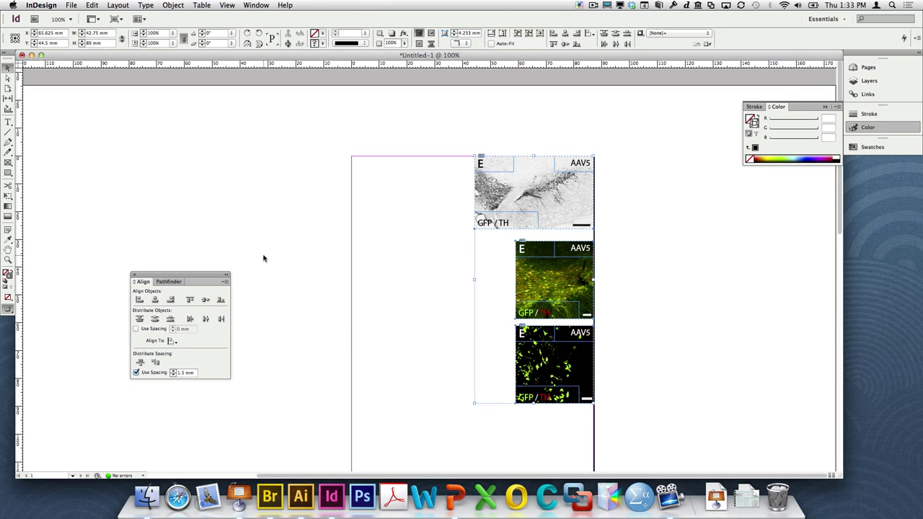
{"action": "left_click", "coordinate": [140, 362]}
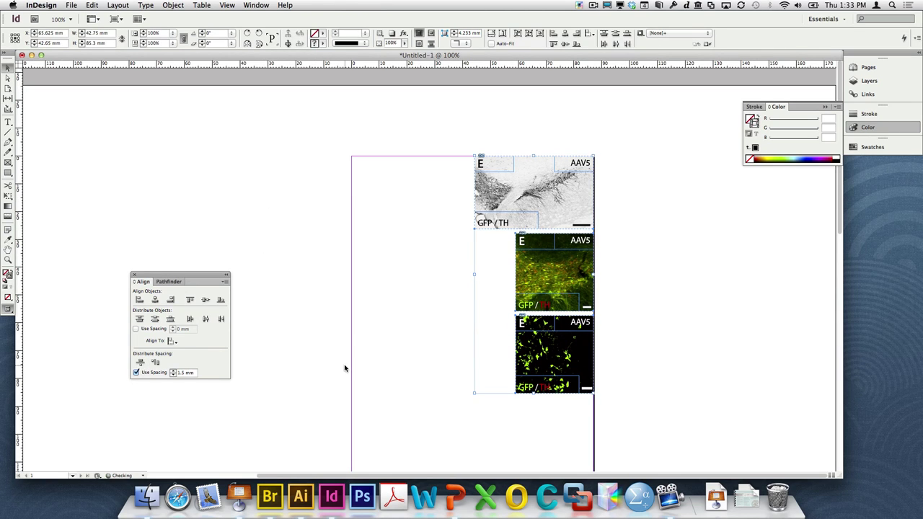
{"action": "left_click", "coordinate": [421, 432]}
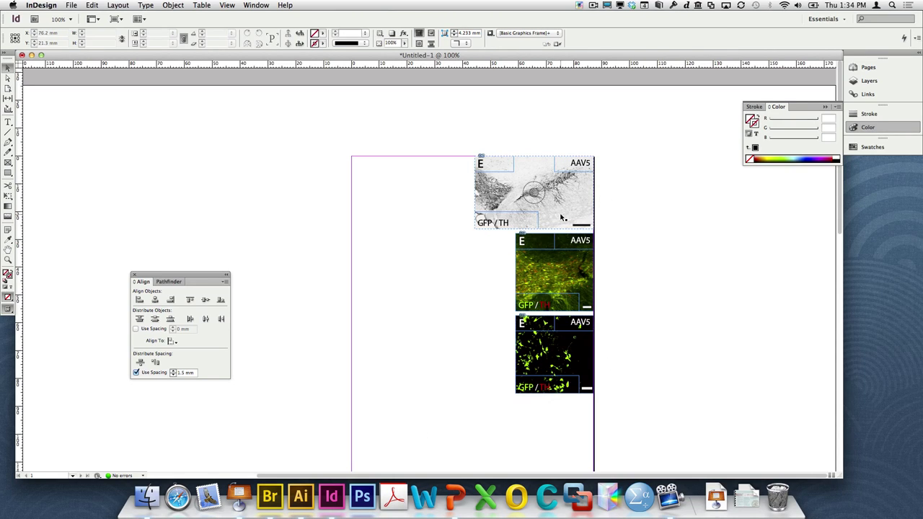
- Duplicate the grouped panels across the page into two grayscale, three immunofluorescence and three confocal panels, starting flush with the left page edge
{"action": "left_click_drag", "start_coordinate": [569, 217], "coordinate": [449, 219]}
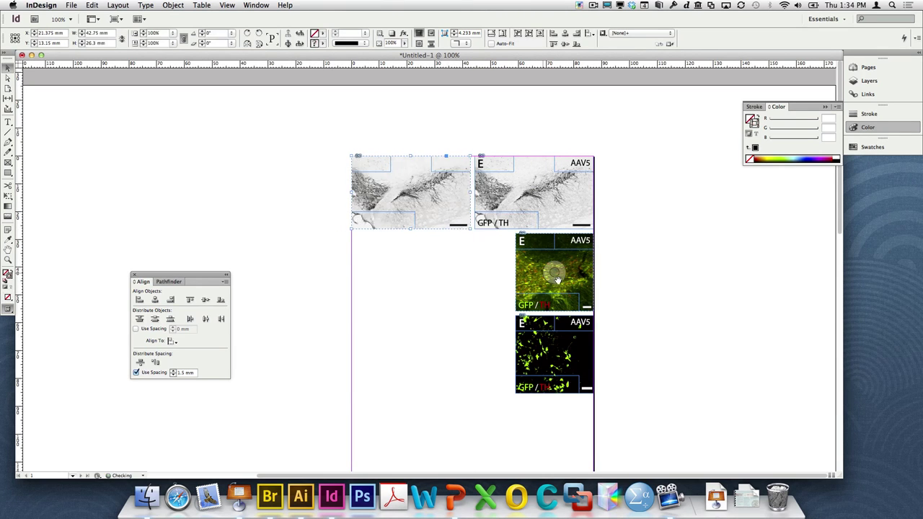
{"action": "left_click_drag", "start_coordinate": [515, 277], "coordinate": [405, 287]}
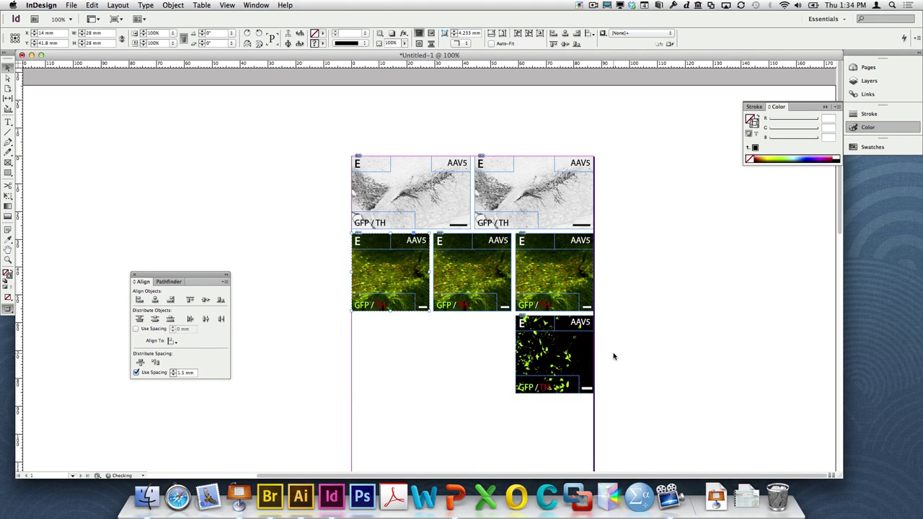
{"action": "left_click_drag", "start_coordinate": [552, 352], "coordinate": [413, 343]}
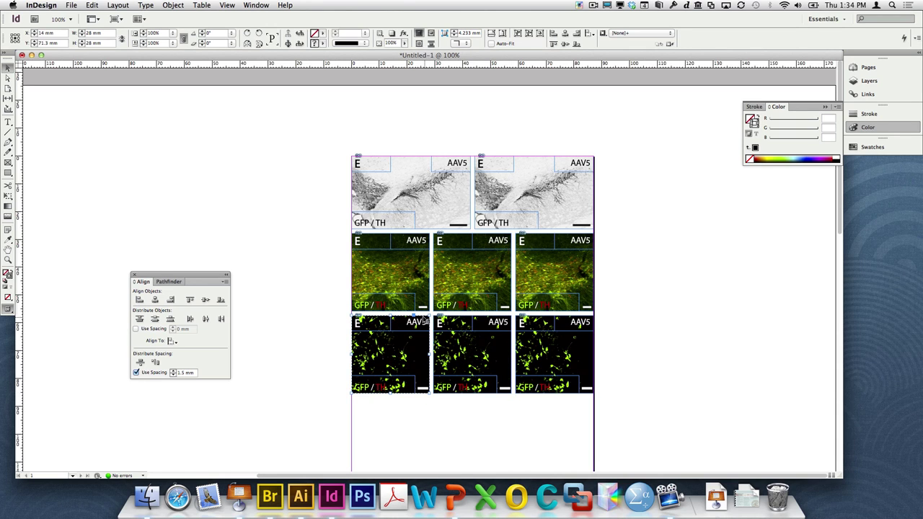
{"action": "left_click", "coordinate": [446, 194]}
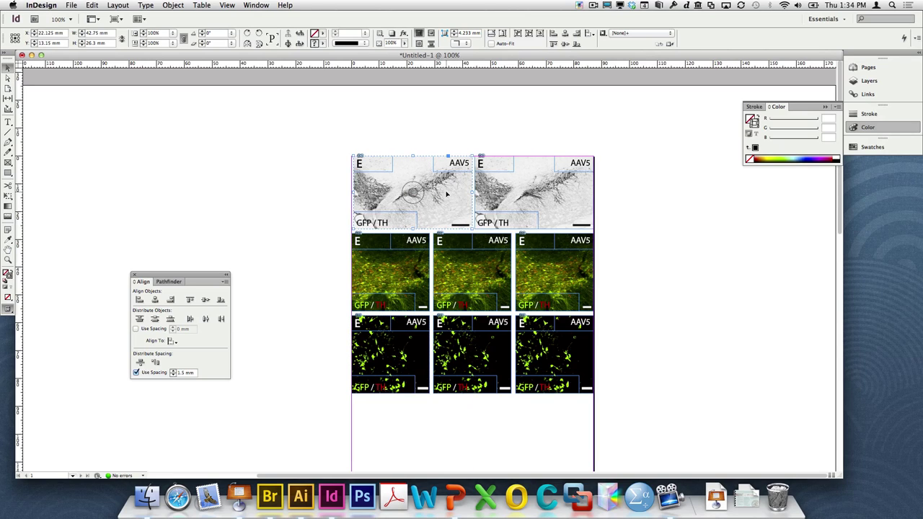
{"action": "left_click_drag", "start_coordinate": [445, 194], "coordinate": [443, 194]}
- Relink the left grayscale panel's image to Ctrl side 1.75µm-px.tif from the Case-Montage Brightfield folder
{"action": "left_click", "coordinate": [869, 95]}
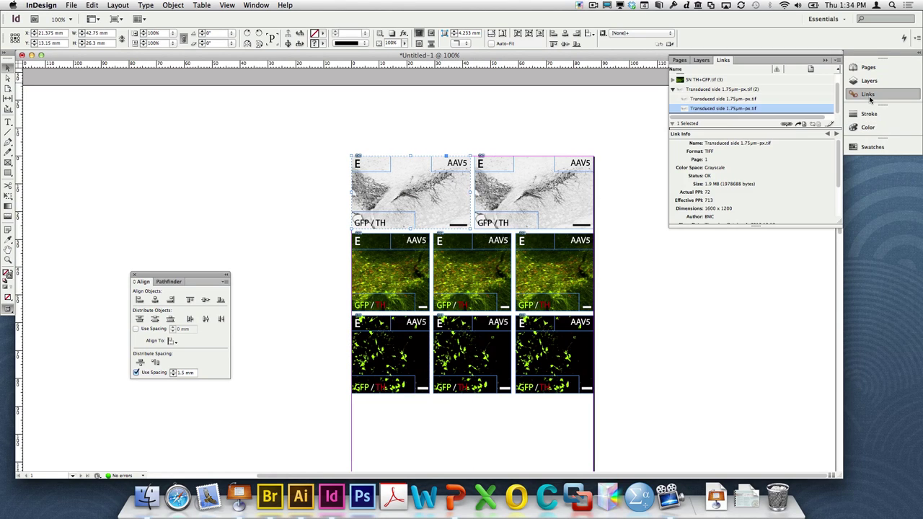
{"action": "left_click", "coordinate": [788, 123]}
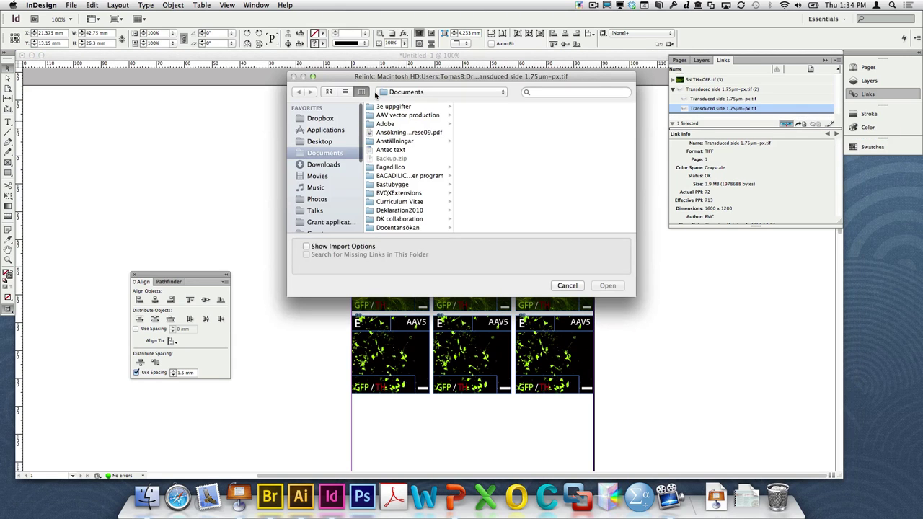
{"action": "scroll", "coordinate": [334, 220], "scroll_direction": "down", "scroll_amount": 2}
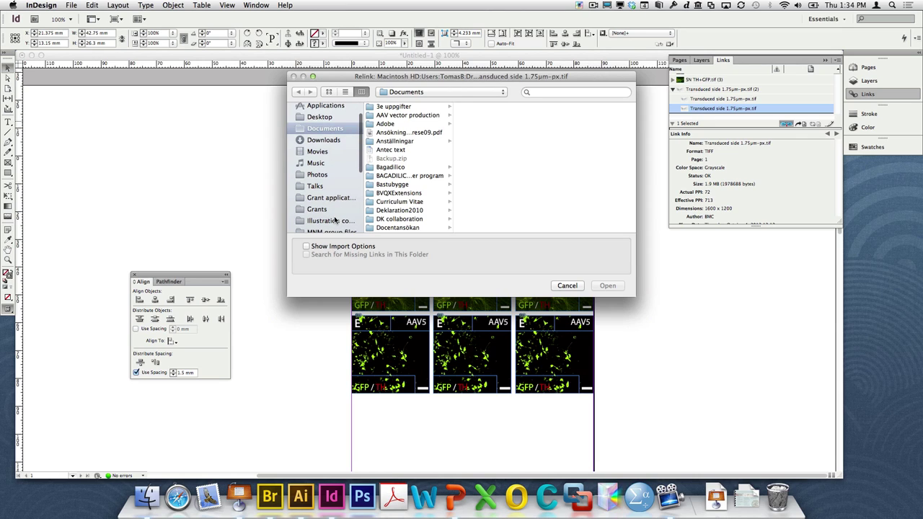
{"action": "left_click", "coordinate": [334, 220]}
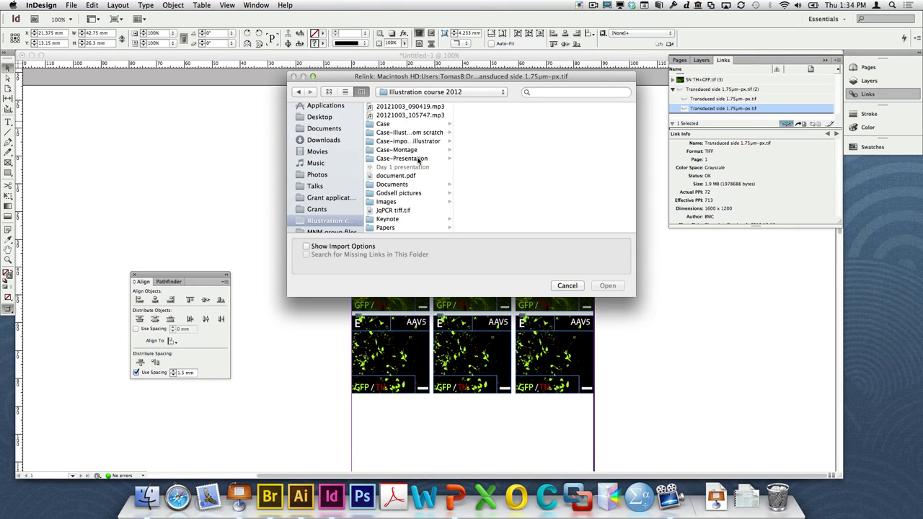
{"action": "left_click", "coordinate": [418, 150]}
{"action": "left_click", "coordinate": [513, 107]}
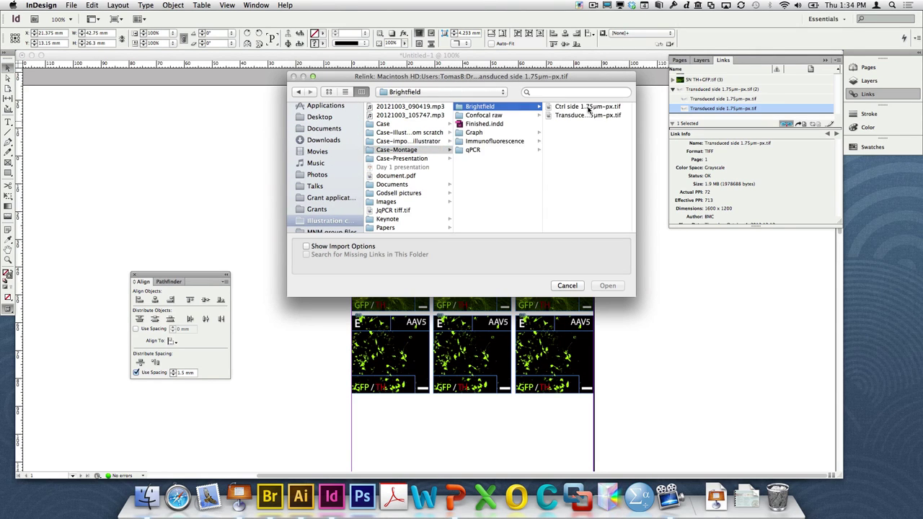
{"action": "left_click", "coordinate": [588, 107]}
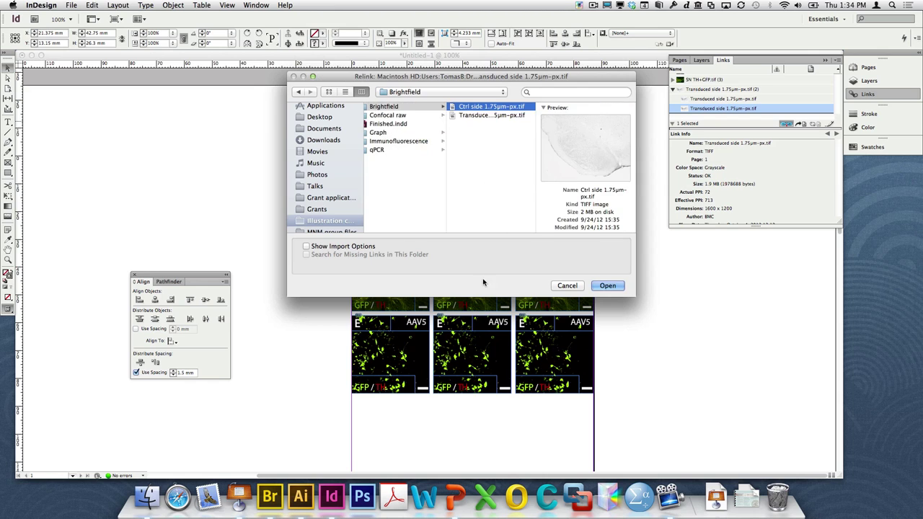
{"action": "left_click", "coordinate": [608, 286]}
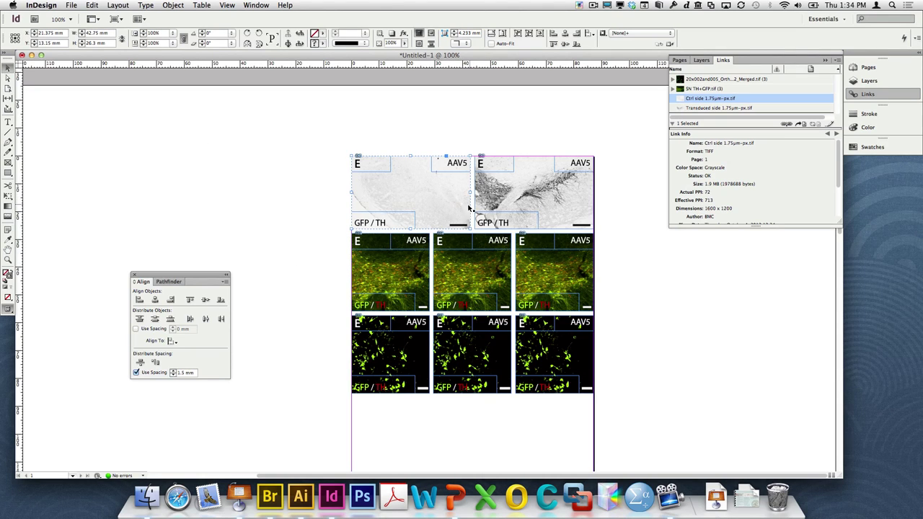
- Relink the middle immunofluorescence panel's image to SN TH.tif from the Immunofluorescence folder
{"action": "left_click", "coordinate": [490, 256]}
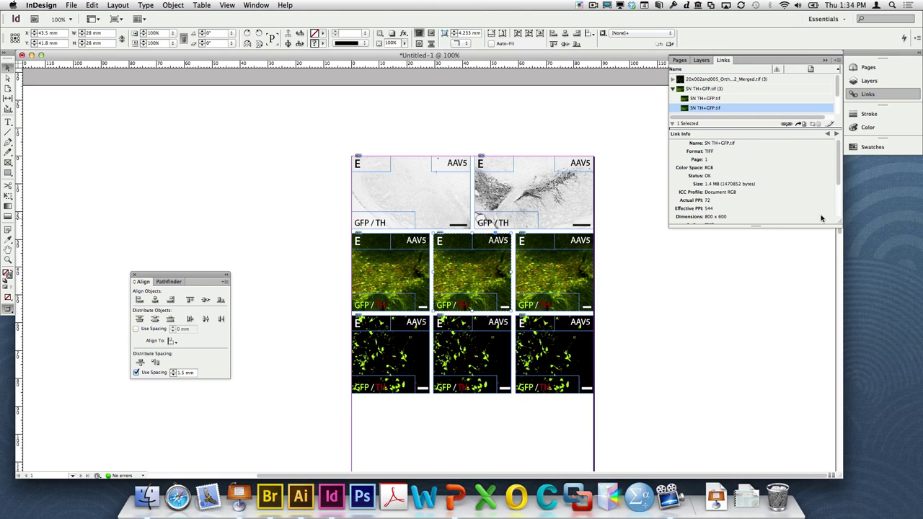
{"action": "left_click", "coordinate": [787, 124]}
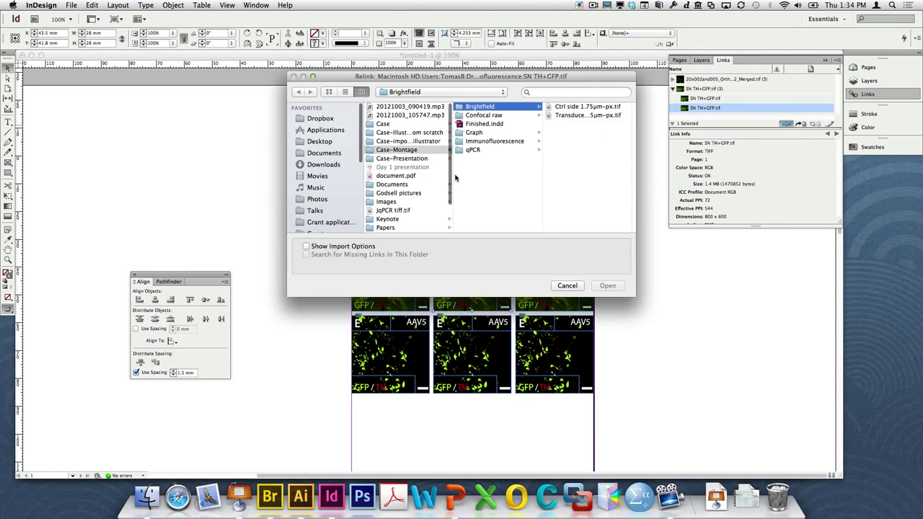
{"action": "left_click", "coordinate": [495, 141]}
{"action": "left_click", "coordinate": [576, 117]}
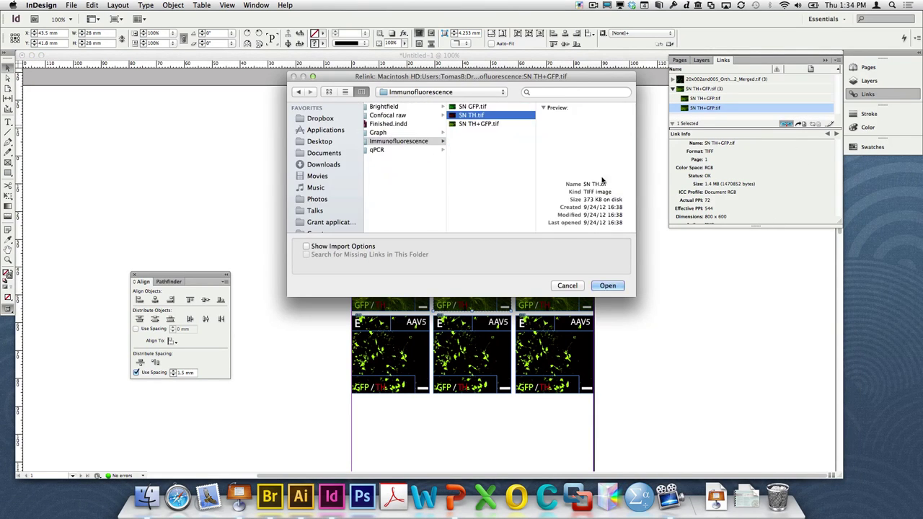
{"action": "left_click", "coordinate": [608, 286]}
- Relink the left immunofluorescence panel's image to SN GFP.tif
{"action": "left_click", "coordinate": [395, 258]}
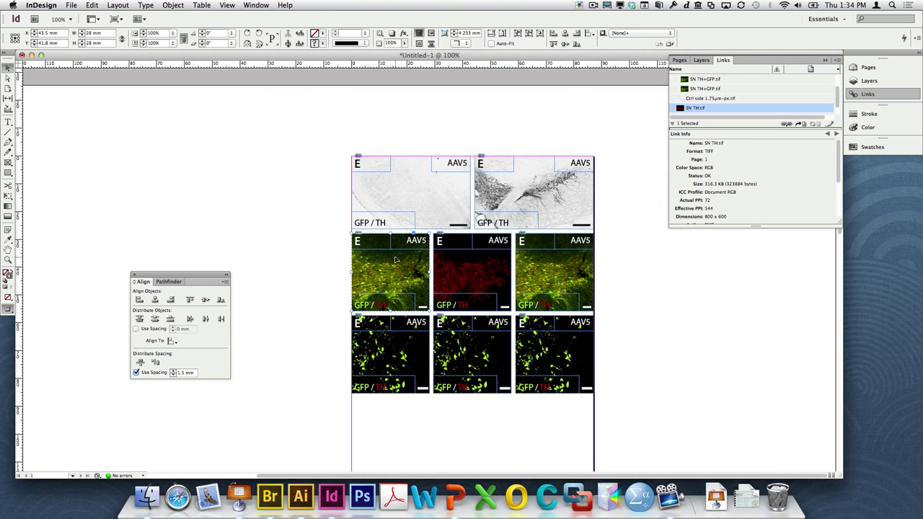
{"action": "left_click", "coordinate": [787, 124]}
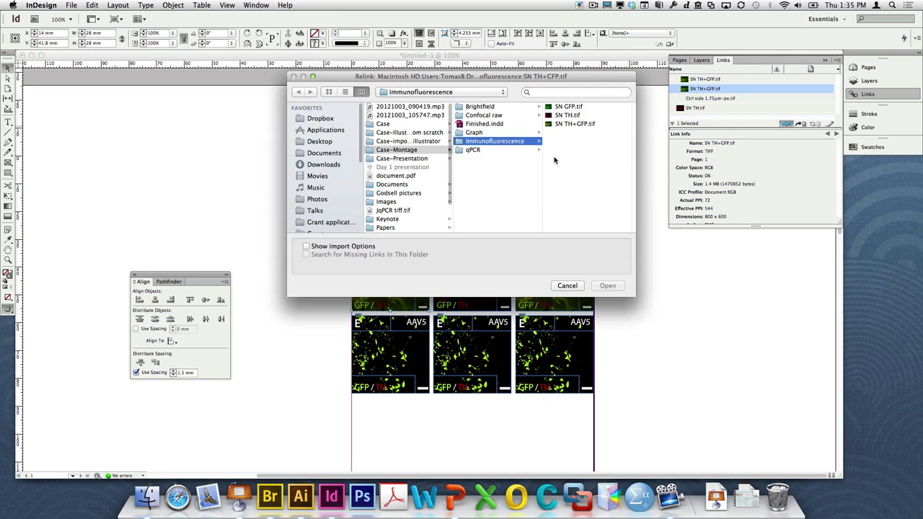
{"action": "left_click", "coordinate": [573, 108]}
{"action": "double_click", "coordinate": [573, 108]}
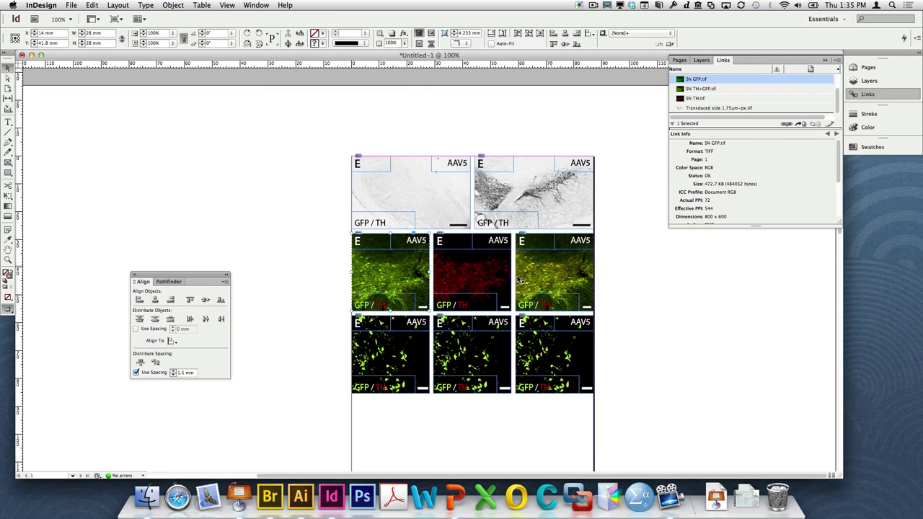
- Relink the left confocal panel's image to 20x002and005_OrthProjMax_02_ch01.tif from the Confocal raw folder
{"action": "left_click", "coordinate": [418, 365]}
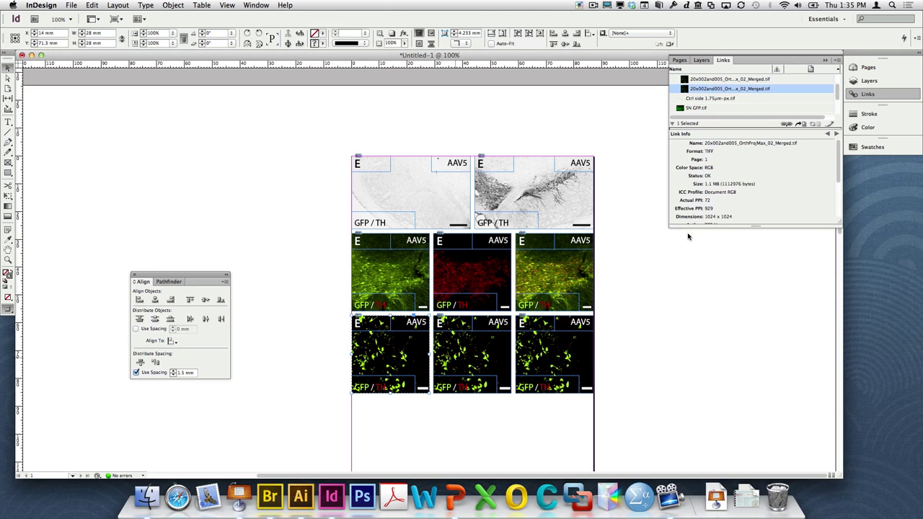
{"action": "left_click", "coordinate": [787, 124]}
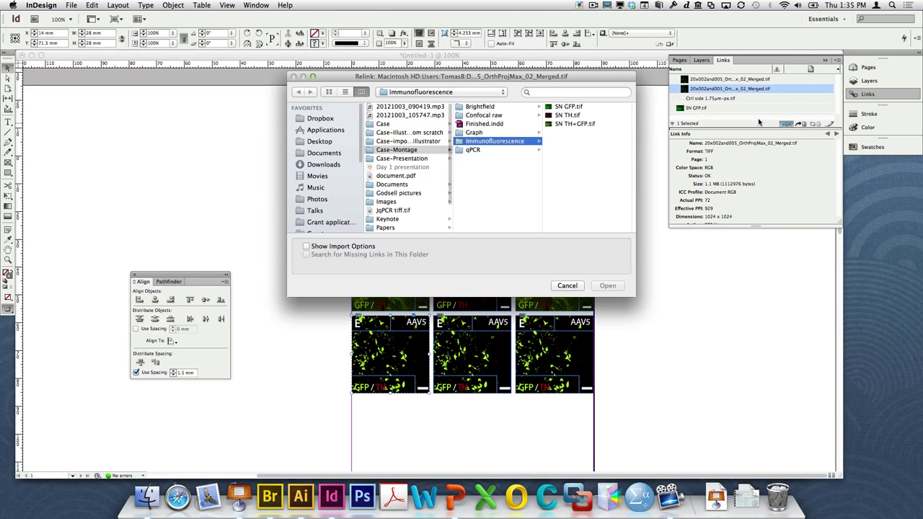
{"action": "left_click", "coordinate": [486, 108]}
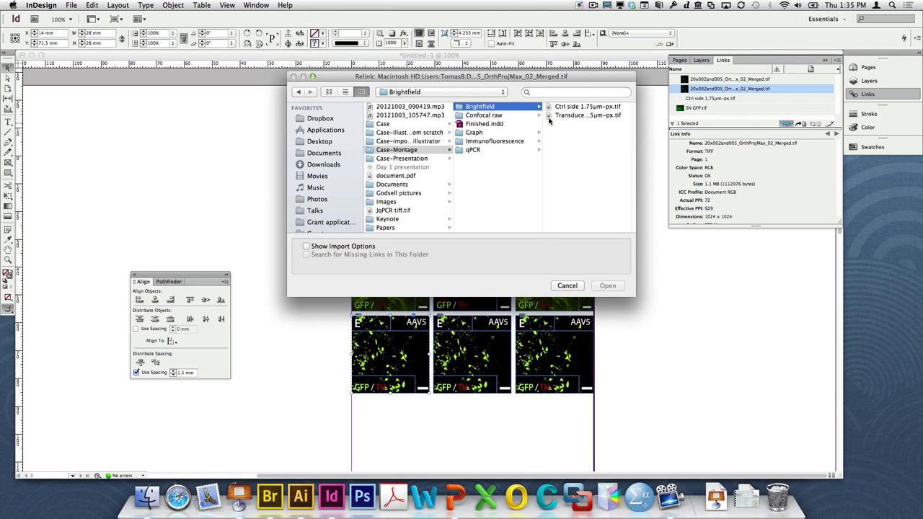
{"action": "left_click", "coordinate": [468, 117]}
{"action": "left_click", "coordinate": [588, 134]}
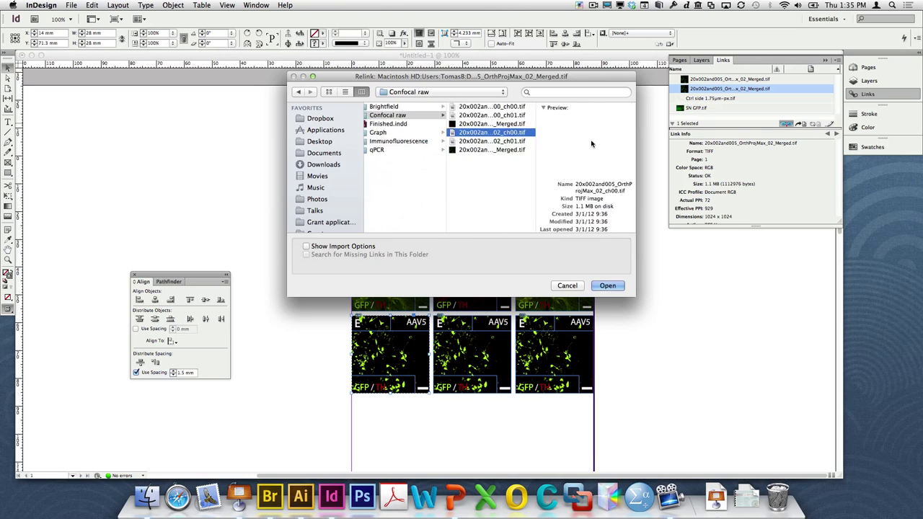
{"action": "left_click", "coordinate": [509, 141]}
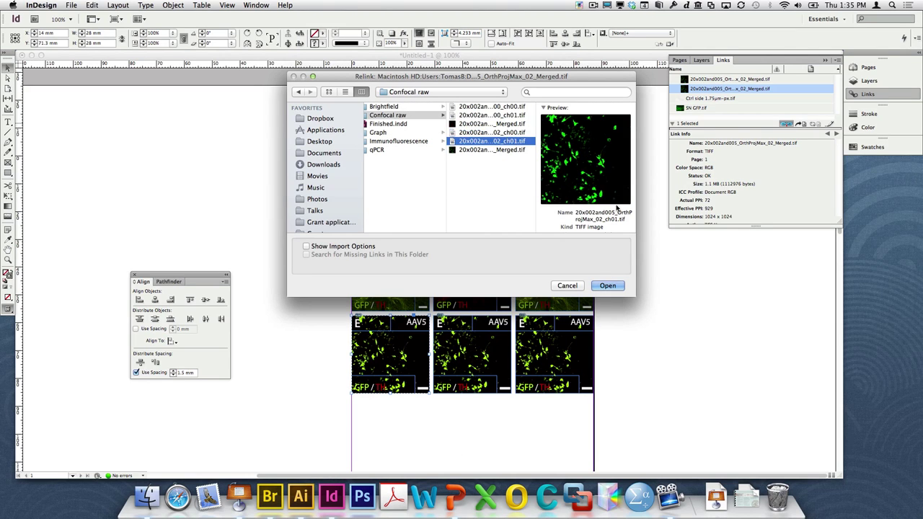
{"action": "left_click", "coordinate": [607, 285]}
- Relink the middle confocal panel's image to 20x002and005_OrthProjMax_02_ch00.tif and deselect it
{"action": "left_click", "coordinate": [809, 79]}
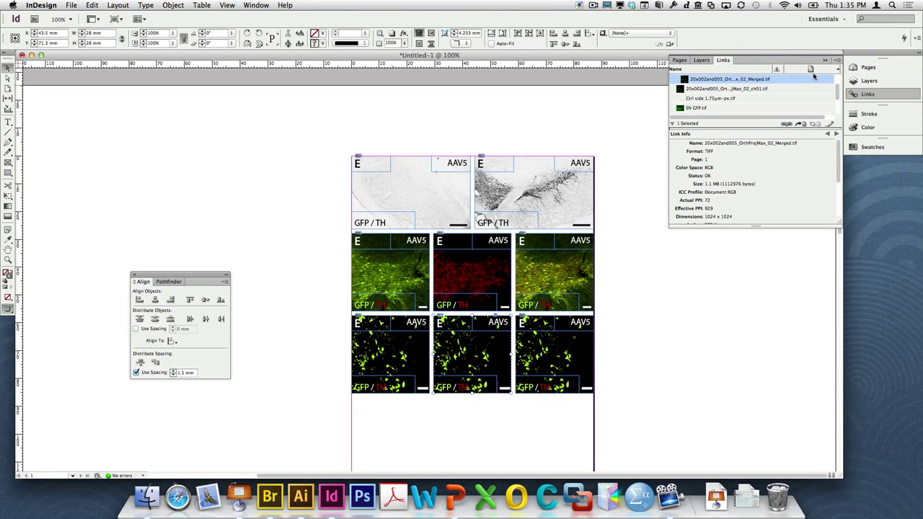
{"action": "left_click", "coordinate": [791, 123]}
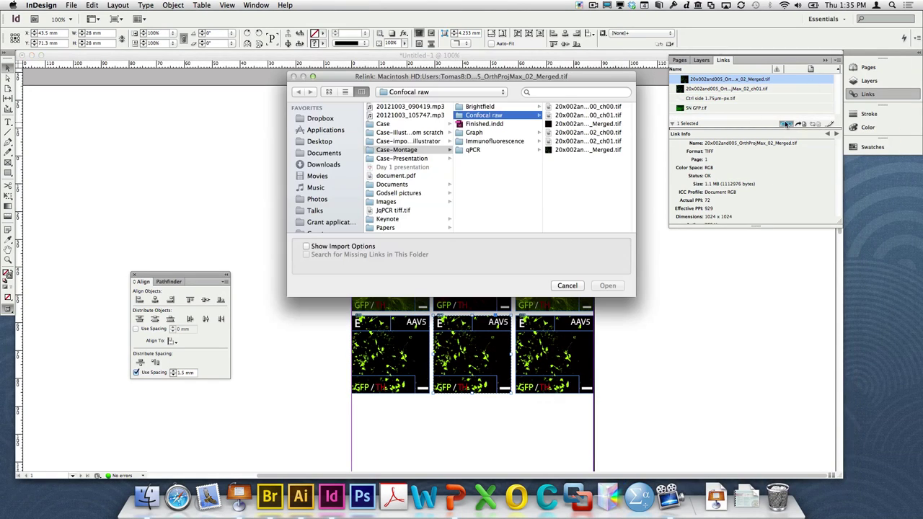
{"action": "left_click", "coordinate": [570, 133]}
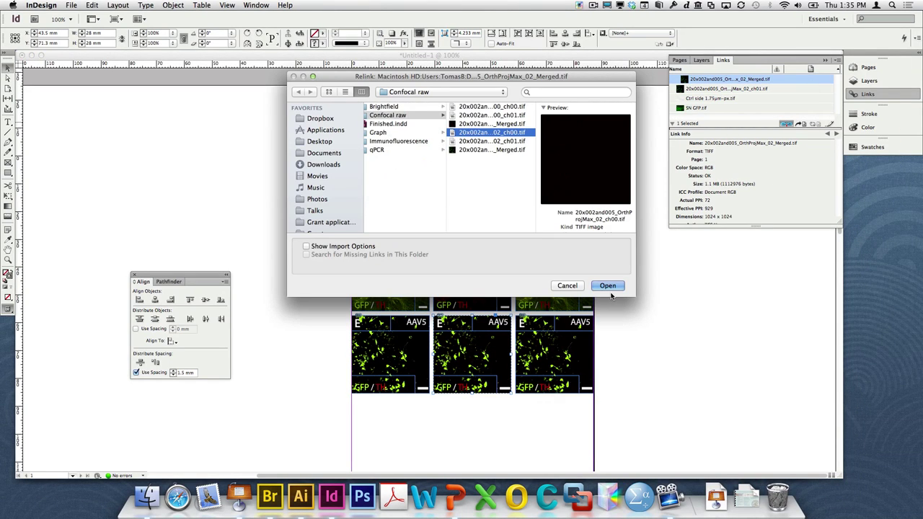
{"action": "left_click", "coordinate": [610, 288]}
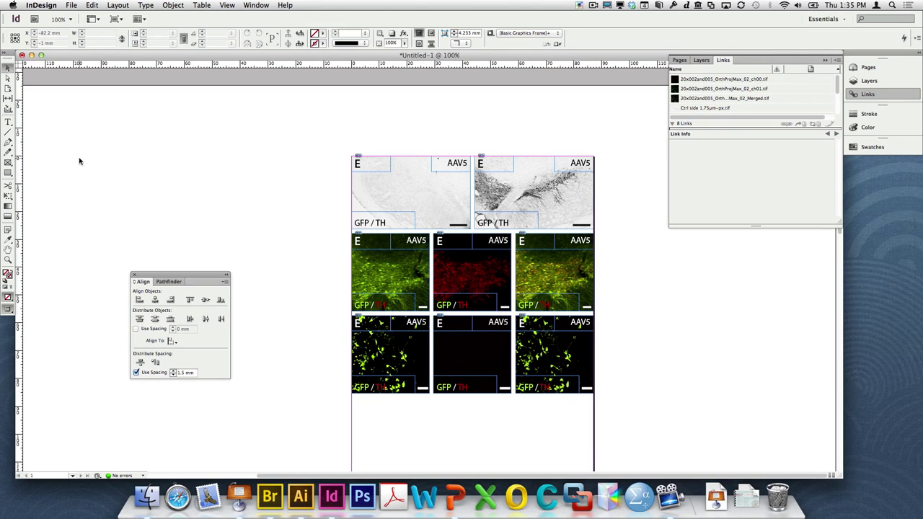
- Rotate the control-side image inside the first top-row frame to 21° and shift it slightly downward within the frame
{"action": "left_click", "coordinate": [8, 260]}
{"action": "left_click_drag", "start_coordinate": [323, 143], "coordinate": [665, 267]}
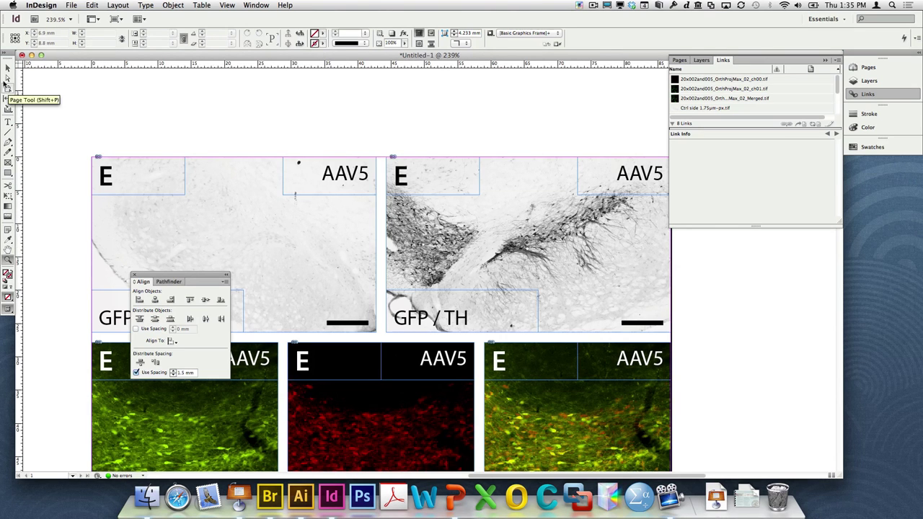
{"action": "left_click", "coordinate": [8, 77]}
{"action": "left_click", "coordinate": [260, 231]}
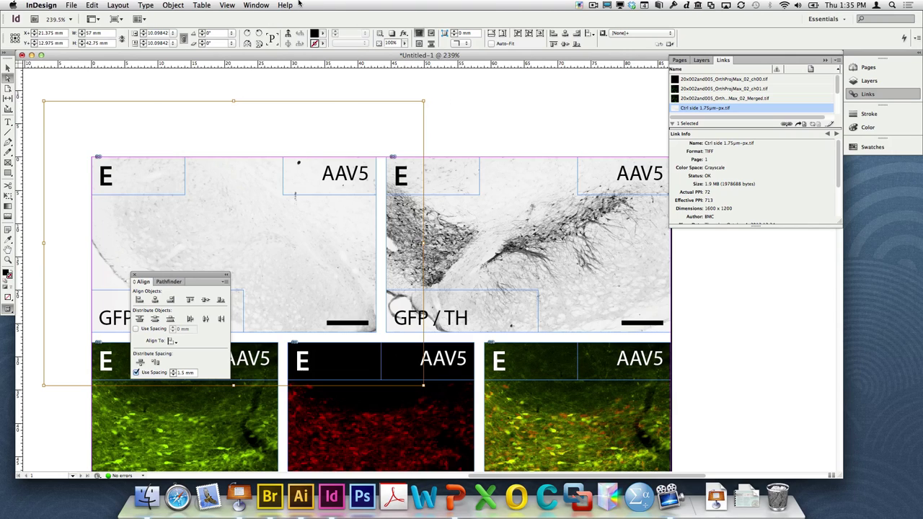
{"action": "left_click", "coordinate": [201, 33]}
{"action": "key", "text": "Up"}
{"action": "key", "text": "Up"}
{"action": "key", "text": "Up"}
{"action": "key", "text": "Up"}
{"action": "key", "text": "Up"}
{"action": "key", "text": "Up"}
{"action": "key", "text": "Up"}
{"action": "key", "text": "Up"}
{"action": "key", "text": "Up"}
{"action": "key", "text": "Up"}
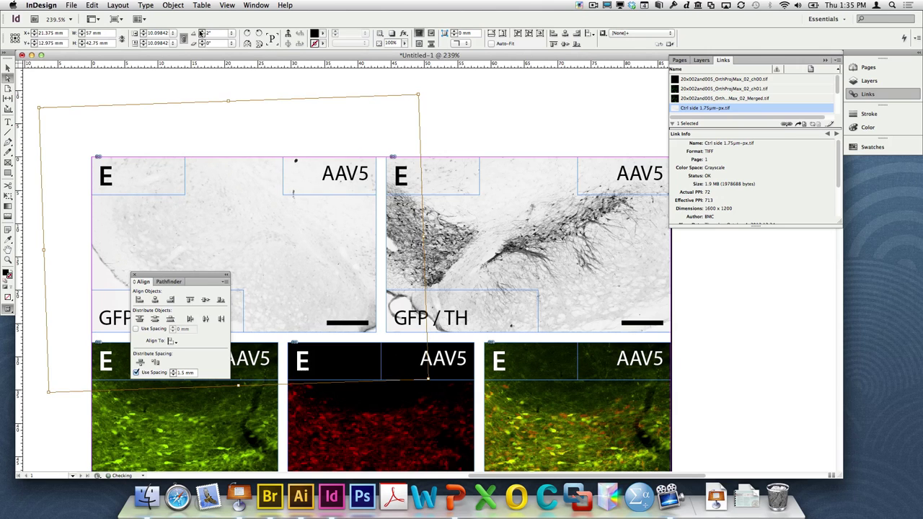
{"action": "key", "text": "Up"}
{"action": "key", "text": "Up"}
{"action": "key", "text": "Up"}
{"action": "key", "text": "Up"}
{"action": "key", "text": "Up"}
{"action": "key", "text": "Up"}
{"action": "key", "text": "Up"}
{"action": "key", "text": "Up"}
{"action": "key", "text": "Up"}
{"action": "key", "text": "Up"}
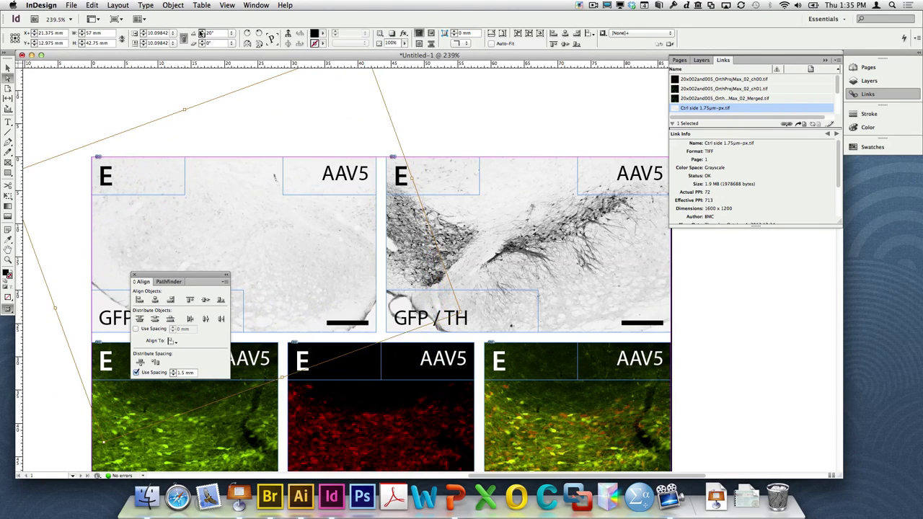
{"action": "key", "text": "Up"}
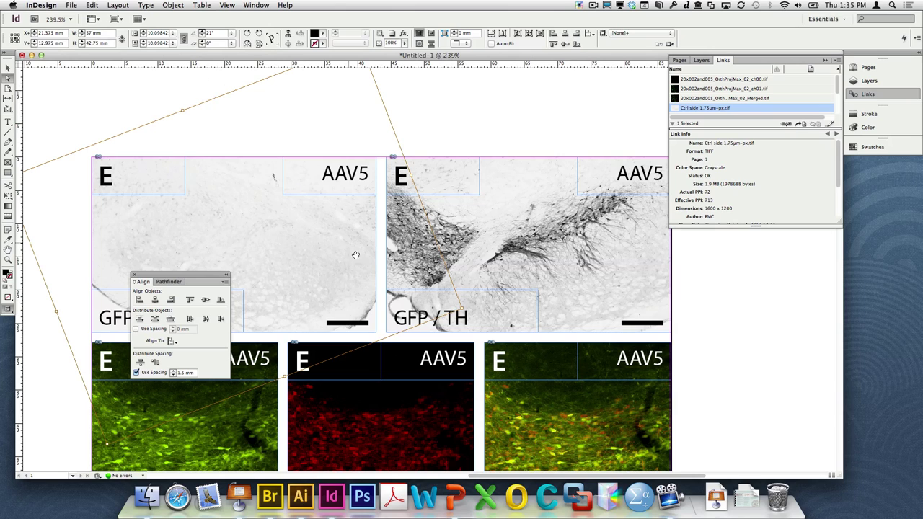
{"action": "left_click_drag", "start_coordinate": [339, 280], "coordinate": [340, 285]}
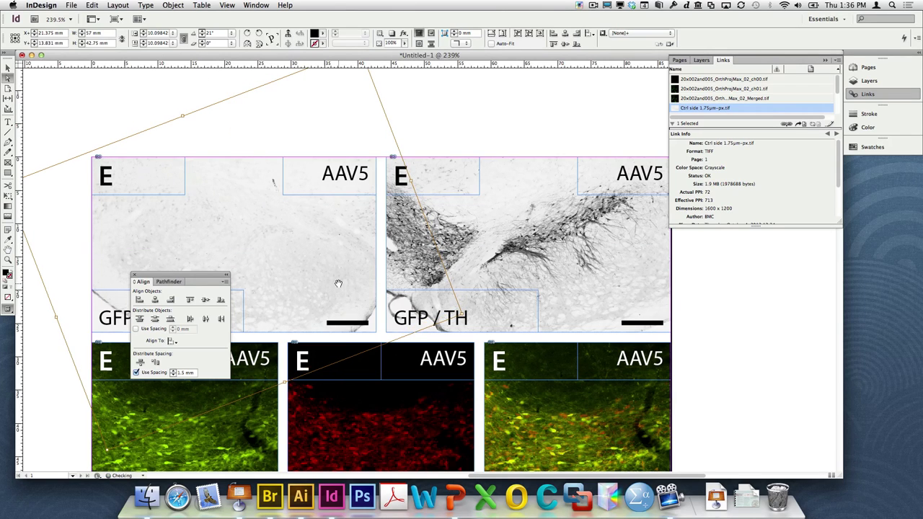
{"action": "left_click", "coordinate": [490, 115]}
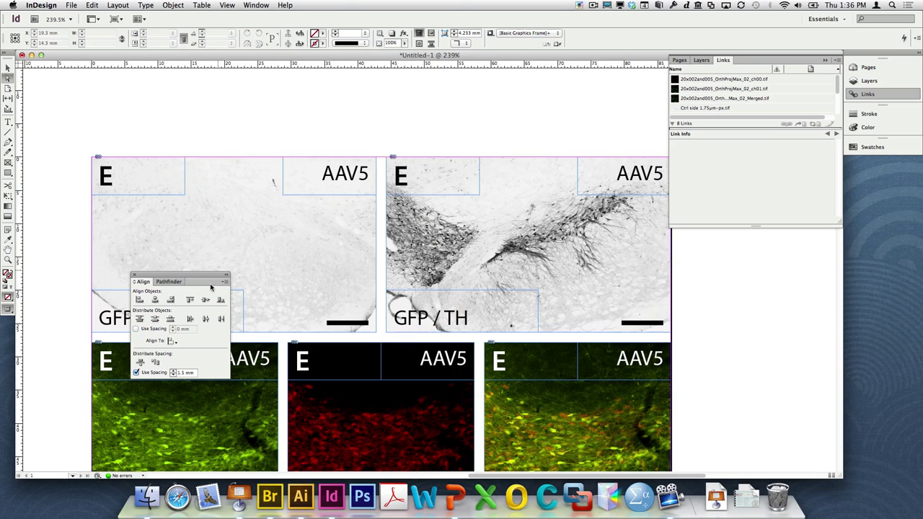
- Change the letters of the two top-row panels to A and B
{"action": "left_click_drag", "start_coordinate": [209, 276], "coordinate": [42, 461]}
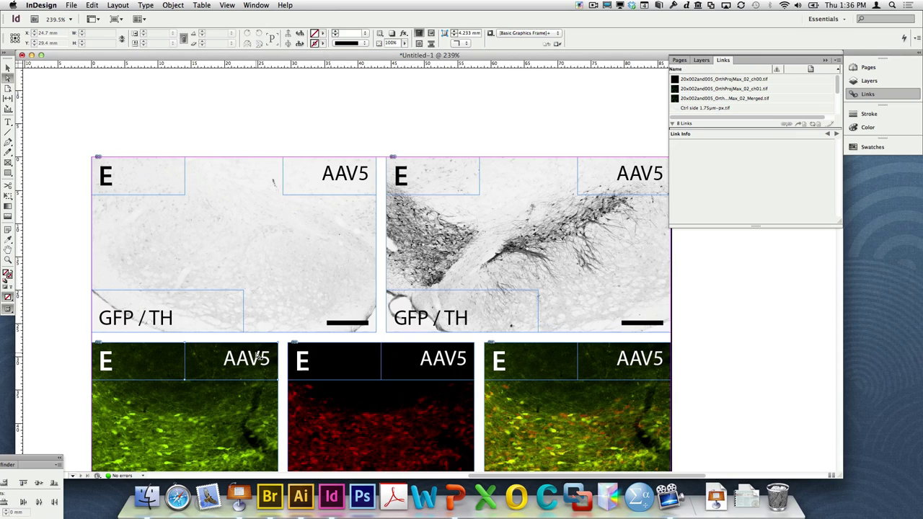
{"action": "left_click", "coordinate": [9, 122]}
{"action": "double_click", "coordinate": [112, 167]}
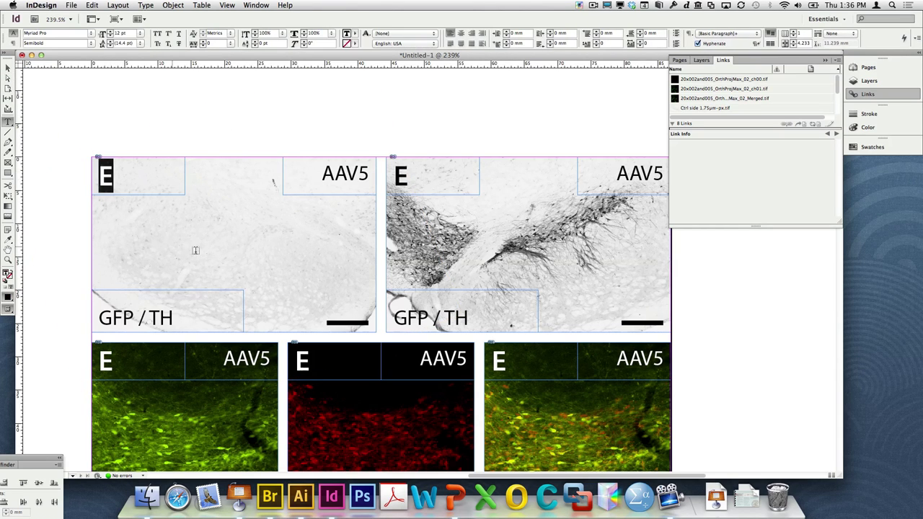
{"action": "type", "text": "A"}
{"action": "left_click", "coordinate": [404, 184]}
{"action": "left_click_drag", "start_coordinate": [404, 185], "coordinate": [390, 185]}
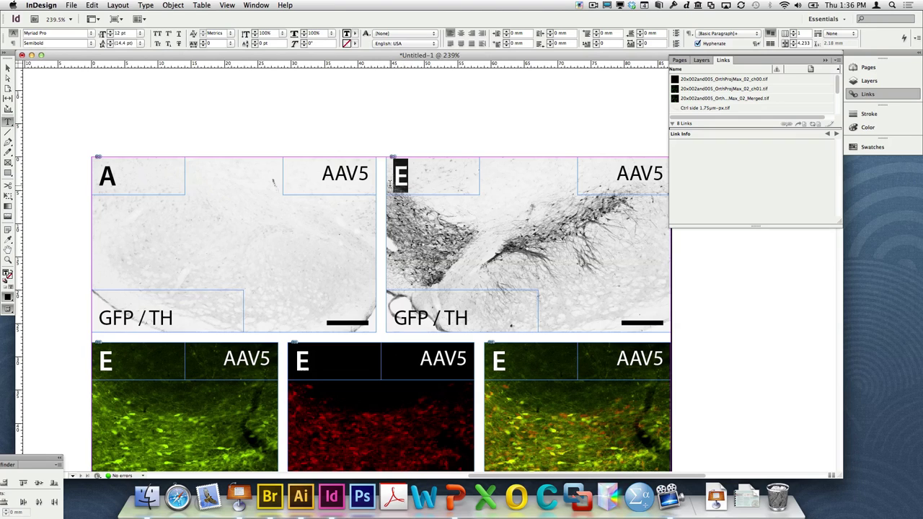
{"action": "type", "text": "B"}
- Change the letters of the left and middle immunofluorescence panels to C and D
{"action": "left_click_drag", "start_coordinate": [114, 359], "coordinate": [79, 357]}
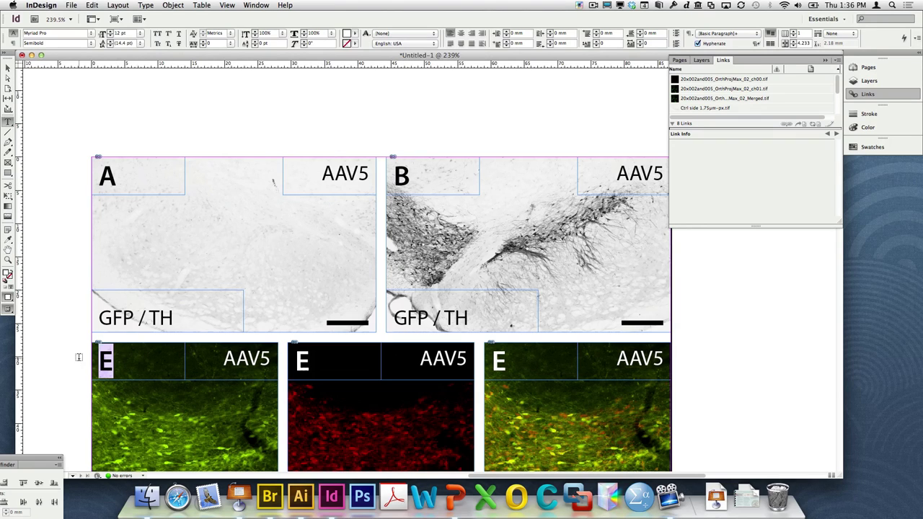
{"action": "type", "text": "C"}
{"action": "left_click_drag", "start_coordinate": [310, 368], "coordinate": [283, 374]}
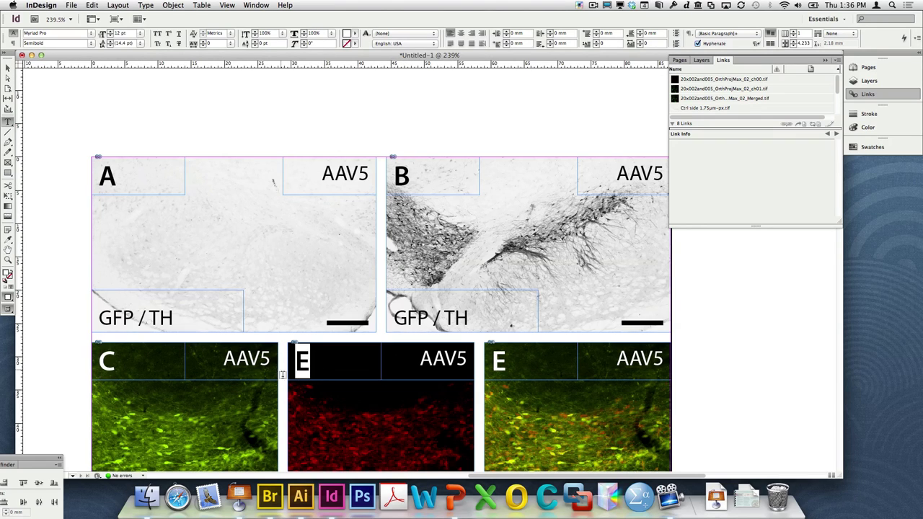
{"action": "type", "text": "D"}
{"action": "scroll", "coordinate": [282, 374], "scroll_direction": "down", "scroll_amount": 10}
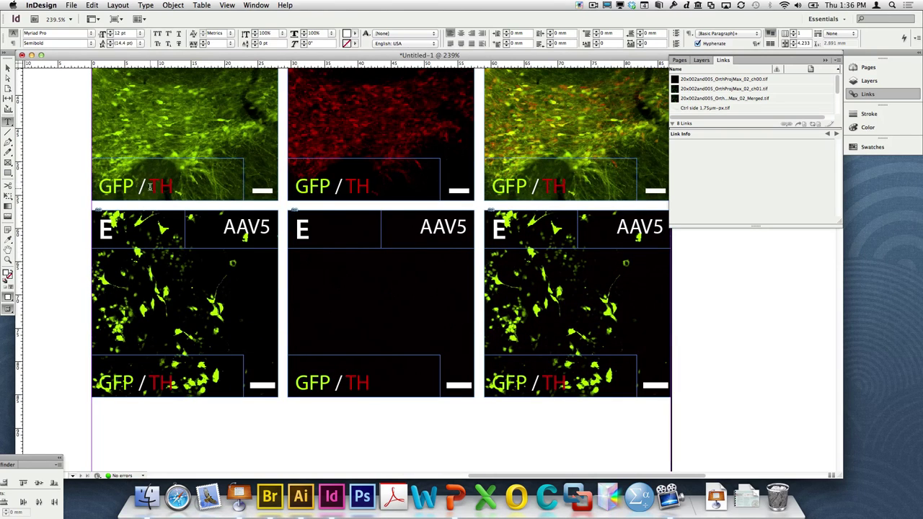
{"action": "left_click_drag", "start_coordinate": [150, 187], "coordinate": [78, 189]}
{"action": "key", "text": "BackSpace"}
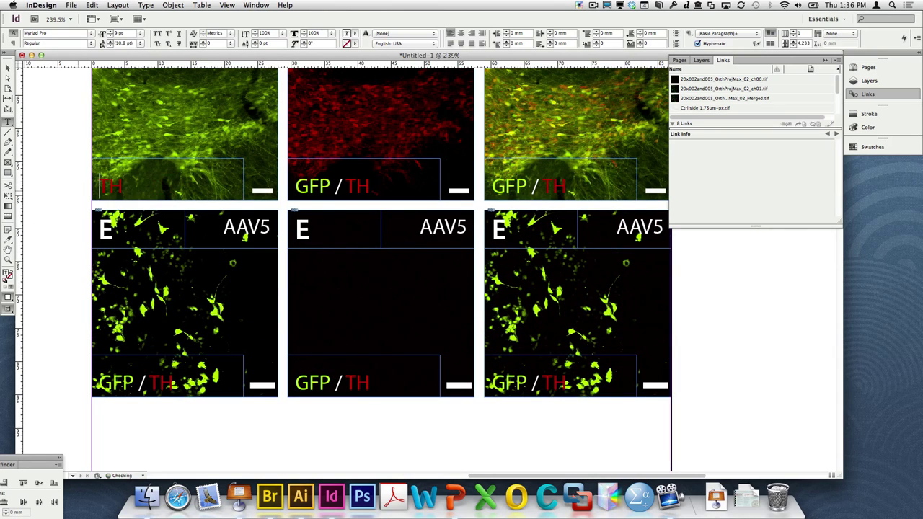
{"action": "key", "text": "super+z"}
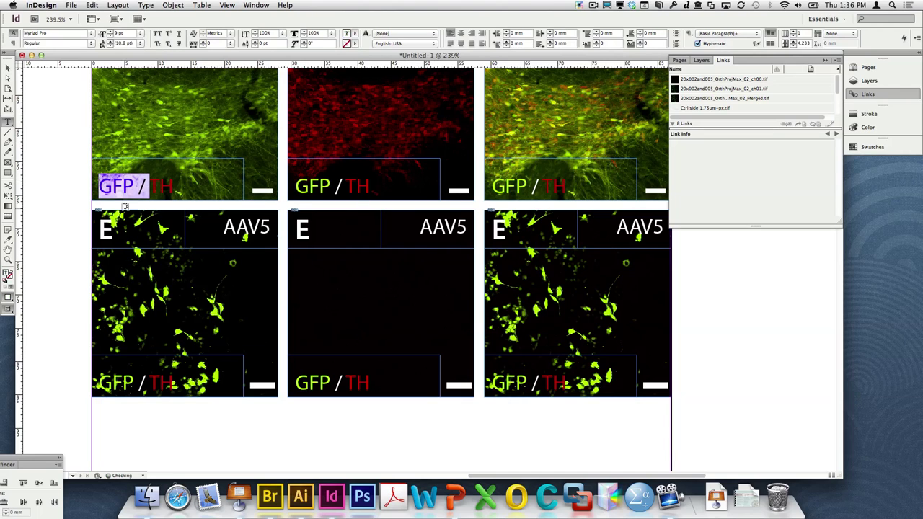
- Shorten the stain labels in the immunofluorescence row to only GFP in panel C and only TH in panel D
{"action": "left_click", "coordinate": [134, 187]}
{"action": "left_click_drag", "start_coordinate": [134, 186], "coordinate": [195, 194]}
{"action": "key", "text": "BackSpace"}
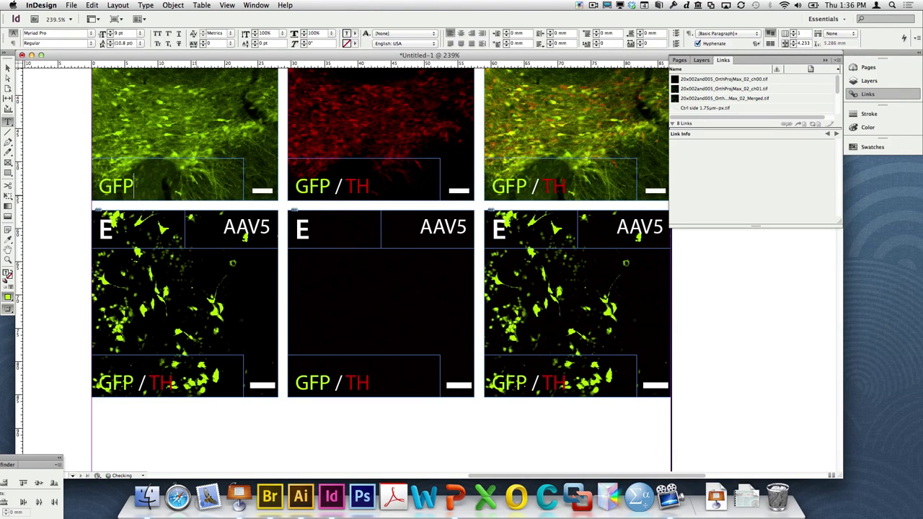
{"action": "left_click_drag", "start_coordinate": [346, 186], "coordinate": [296, 184]}
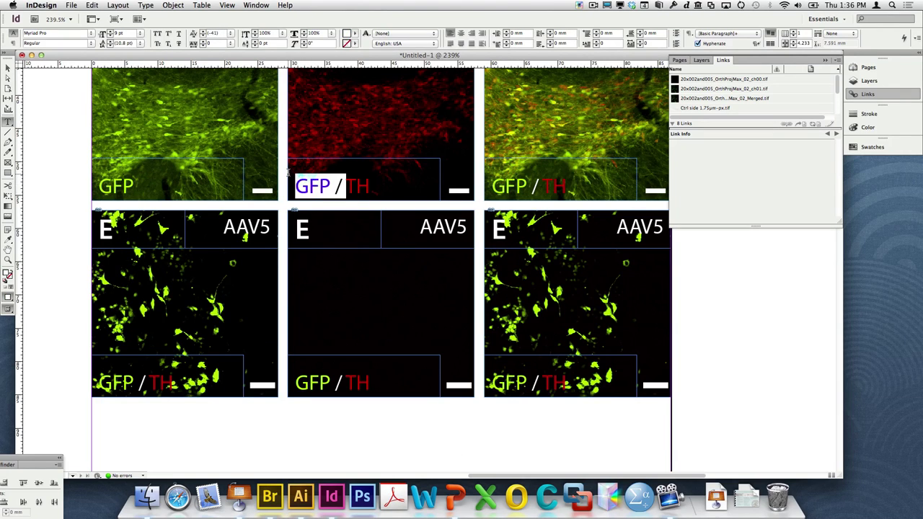
{"action": "key", "text": "BackSpace"}
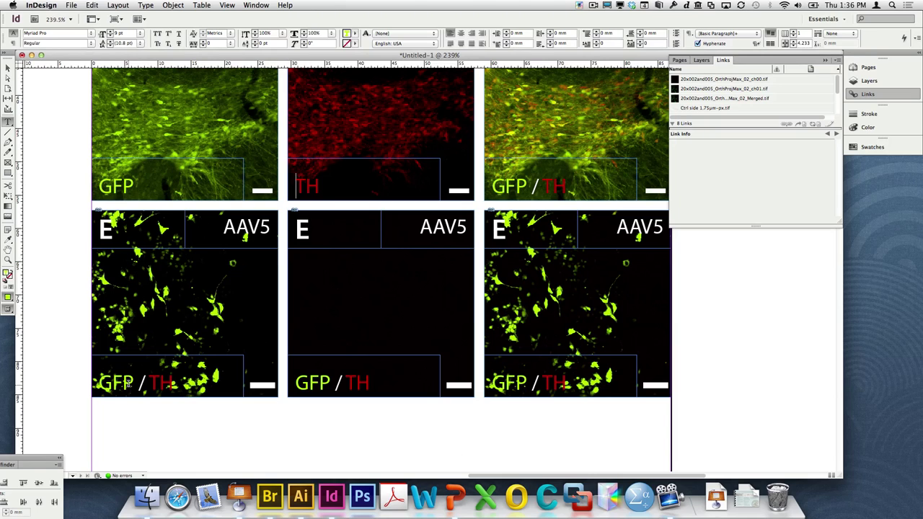
- Shorten the stain labels in the confocal row to only GFP in the left panel and only TH in the middle panel
{"action": "left_click_drag", "start_coordinate": [127, 384], "coordinate": [174, 386]}
{"action": "key", "text": "BackSpace"}
{"action": "left_click_drag", "start_coordinate": [345, 380], "coordinate": [296, 382]}
{"action": "key", "text": "BackSpace"}
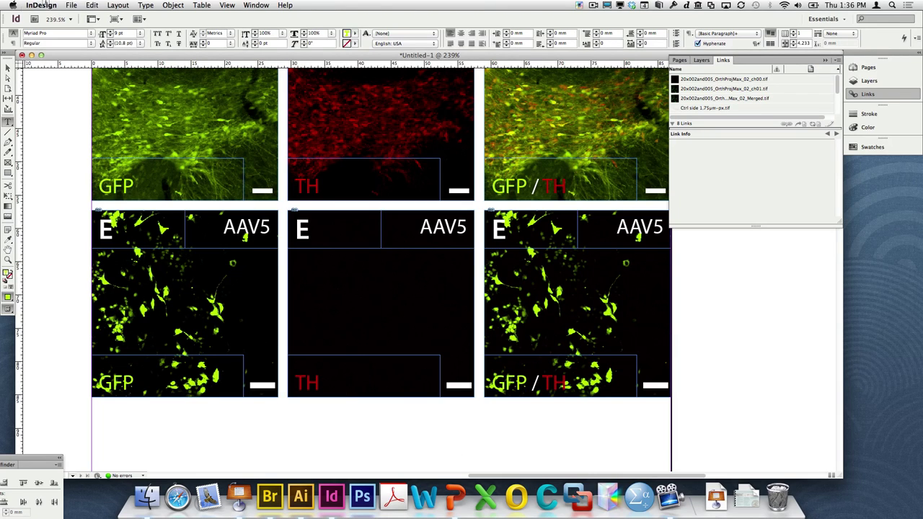
- Delete the scale bars from the left and middle confocal panels
{"action": "left_click", "coordinate": [8, 66]}
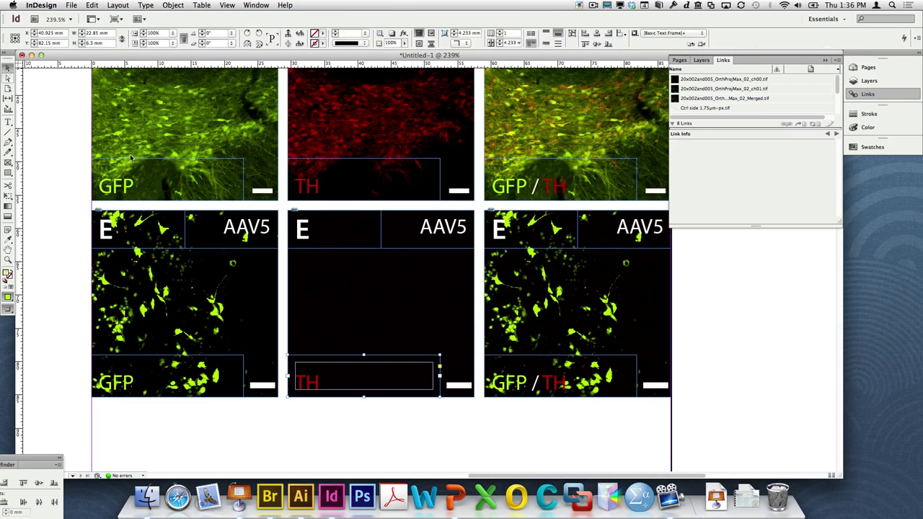
{"action": "left_click", "coordinate": [267, 387]}
{"action": "key", "text": "BackSpace"}
{"action": "left_click", "coordinate": [457, 386]}
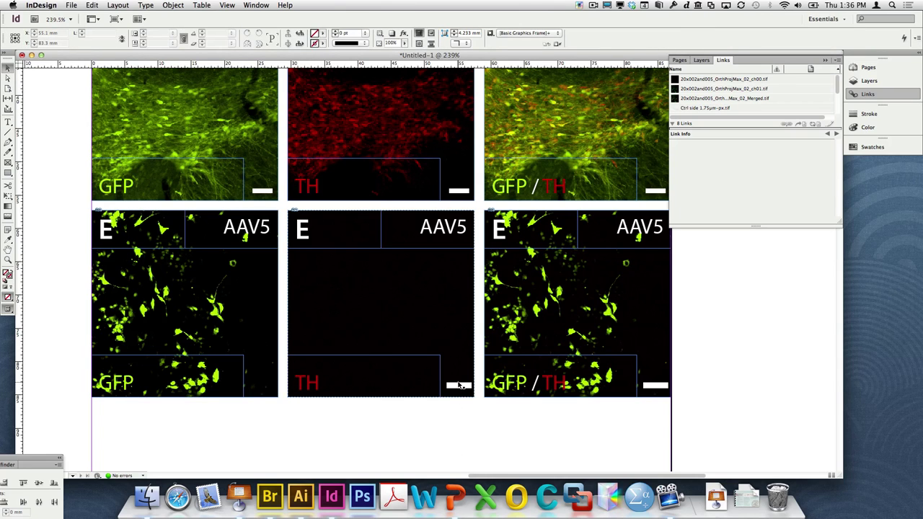
{"action": "left_click", "coordinate": [457, 387]}
{"action": "key", "text": "BackSpace"}
- Delete the scale bars from the middle and left immunofluorescence panels, D and C
{"action": "left_click", "coordinate": [381, 135]}
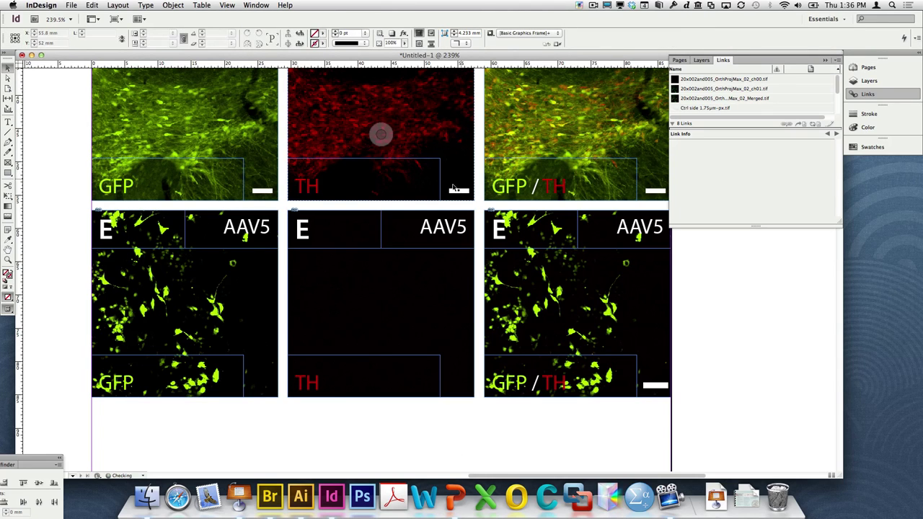
{"action": "left_click", "coordinate": [455, 191]}
{"action": "key", "text": "BackSpace"}
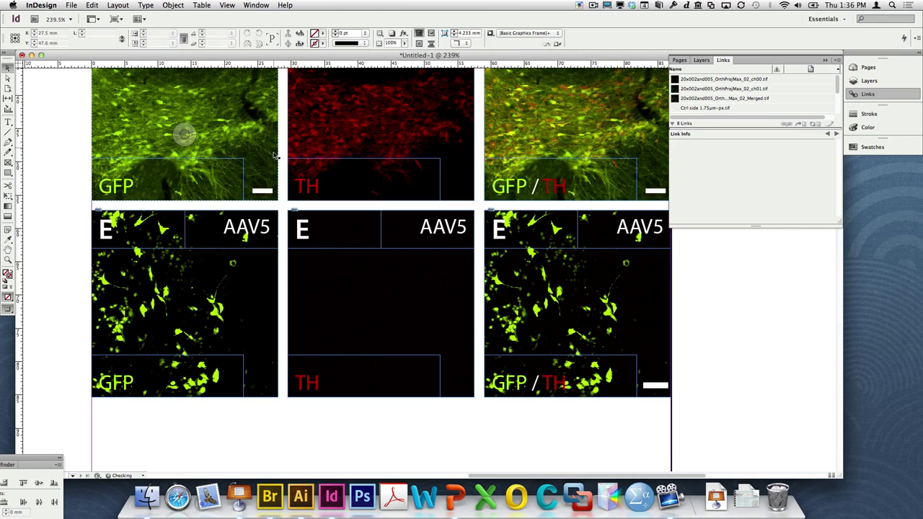
{"action": "left_click", "coordinate": [266, 191]}
{"action": "left_click", "coordinate": [265, 191]}
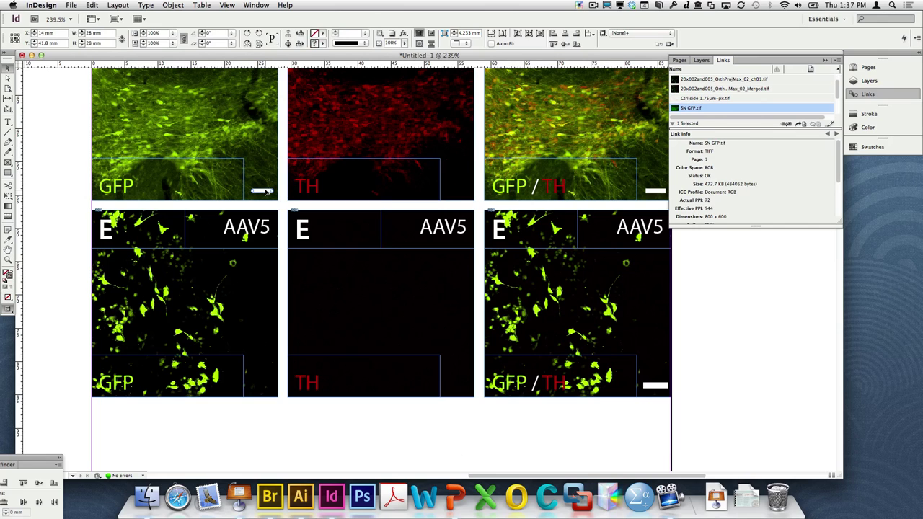
{"action": "key", "text": "BackSpace"}
- Switch the screen mode to Preview to show the montage without frame edges and guides
{"action": "key", "text": "super+0"}
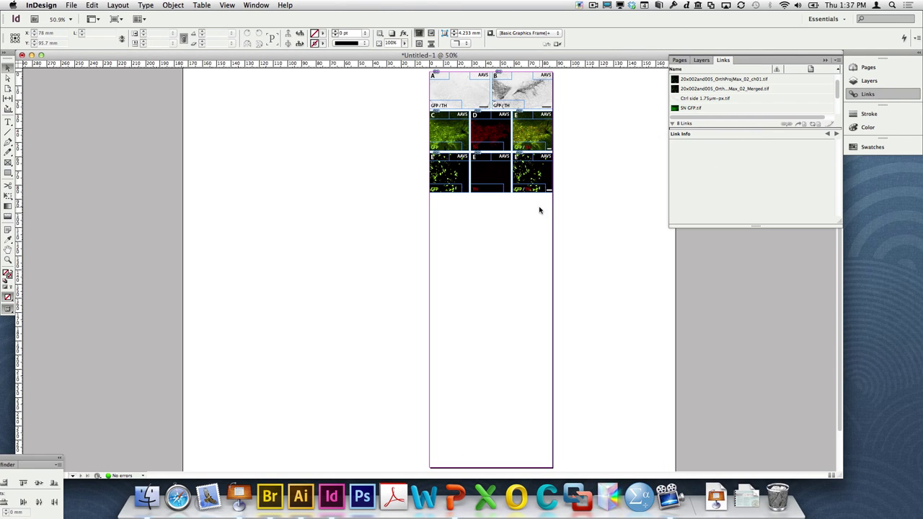
{"action": "left_click", "coordinate": [7, 260]}
{"action": "left_click_drag", "start_coordinate": [588, 232], "coordinate": [421, 121]}
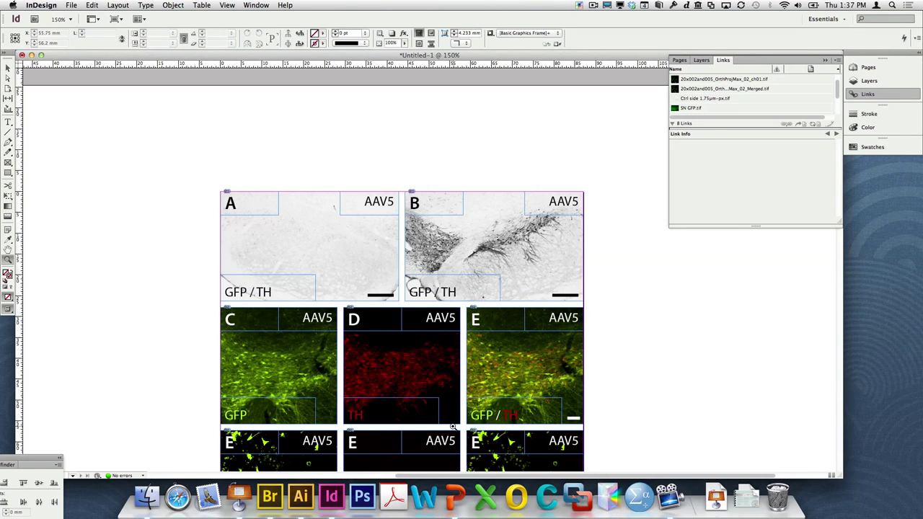
{"action": "left_click", "coordinate": [454, 426], "text": "alt"}
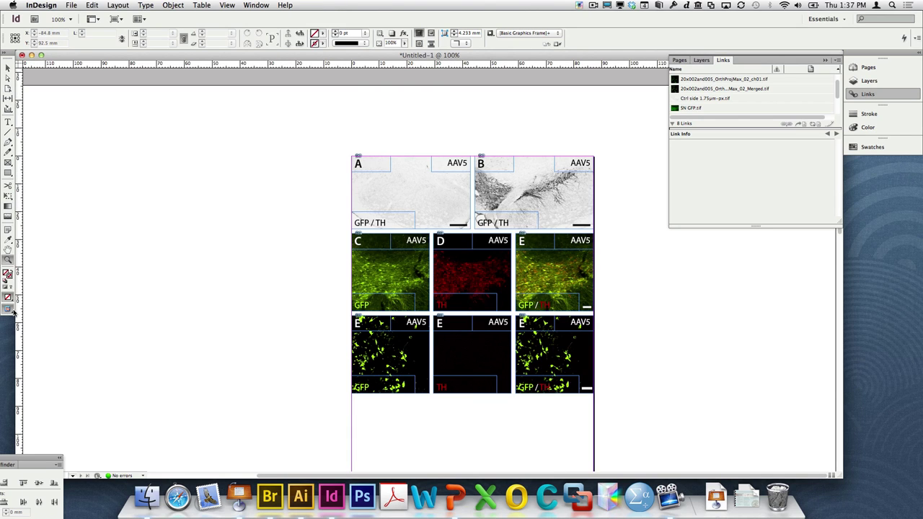
{"action": "left_click", "coordinate": [8, 310]}
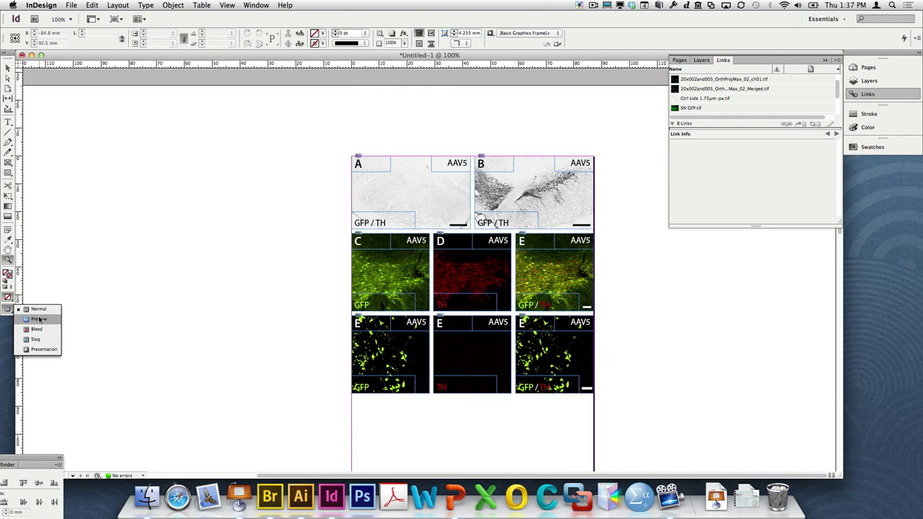
{"action": "left_click", "coordinate": [38, 319]}
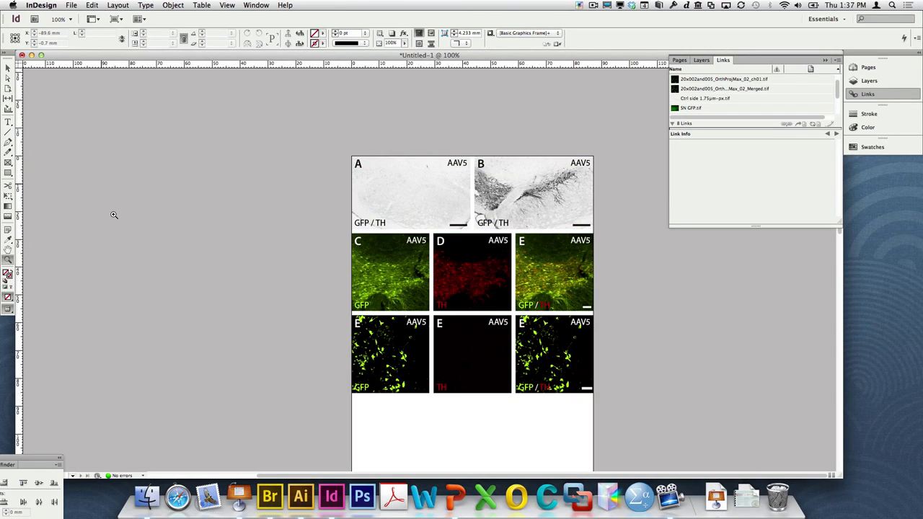
- Examine the image quality, labels and scale bars of the upper two panel rows up close
{"action": "left_click", "coordinate": [8, 260]}
{"action": "left_click_drag", "start_coordinate": [349, 154], "coordinate": [604, 398]}
{"action": "left_click", "coordinate": [542, 121]}
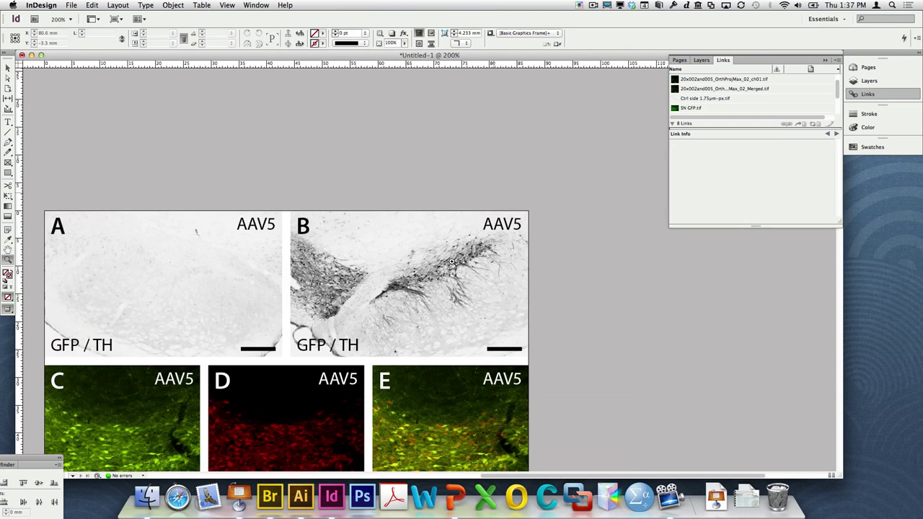
{"action": "left_click", "coordinate": [436, 288]}
{"action": "left_click", "coordinate": [436, 287]}
{"action": "scroll", "coordinate": [452, 376], "scroll_direction": "down", "scroll_amount": 5}
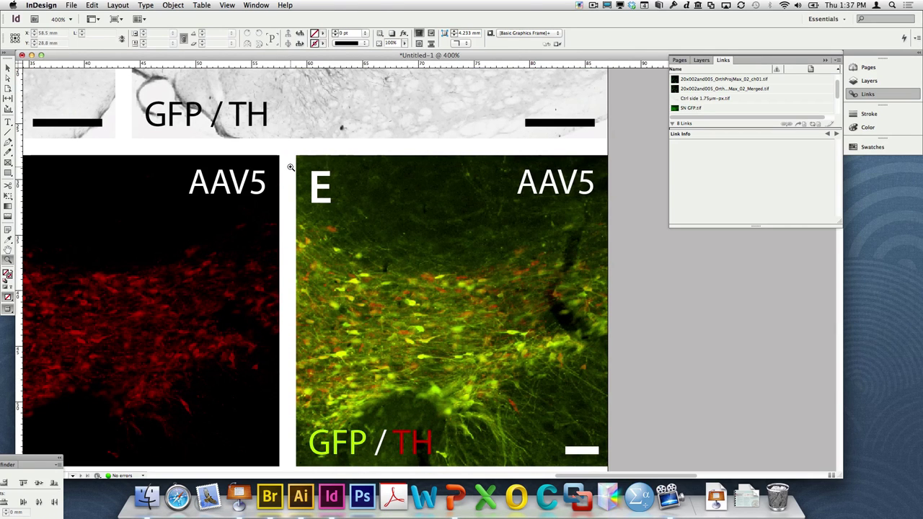
{"action": "scroll", "coordinate": [371, 104], "scroll_direction": "up", "scroll_amount": 5}
{"action": "scroll", "coordinate": [370, 105], "scroll_direction": "left", "scroll_amount": 2}
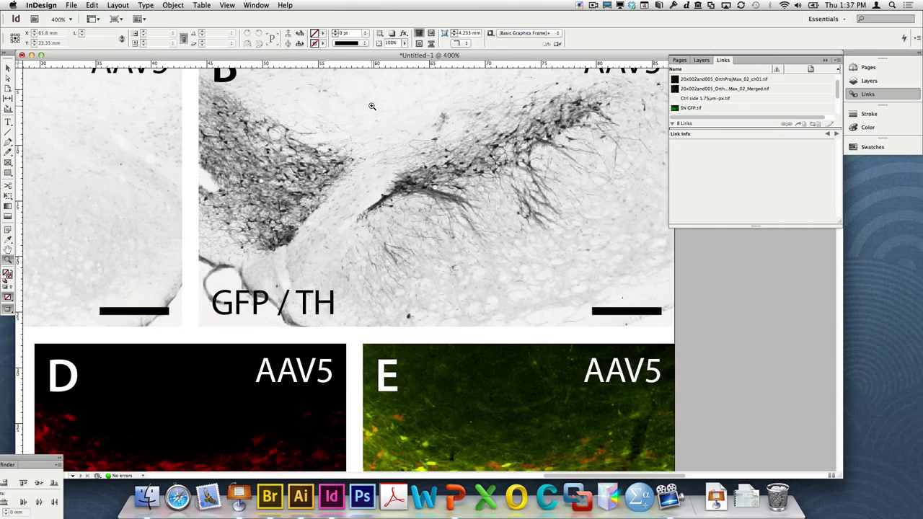
- Set the display performance of the grayscale image in panel B to High Quality Display
{"action": "left_click", "coordinate": [7, 67]}
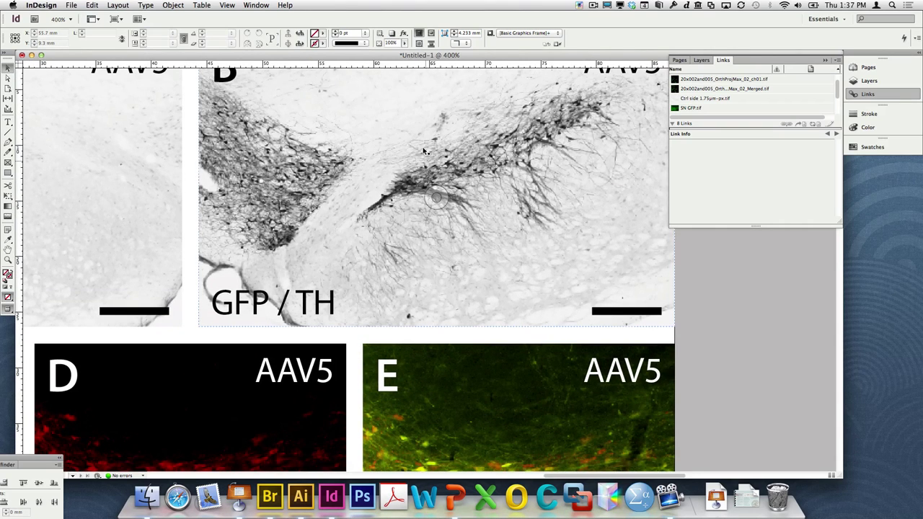
{"action": "left_click", "coordinate": [512, 246]}
{"action": "right_click", "coordinate": [512, 246]}
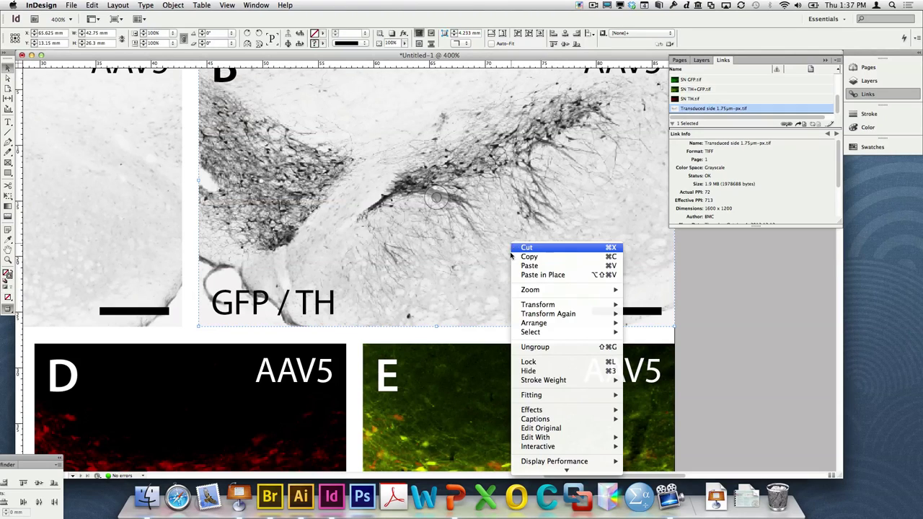
{"action": "mouse_move", "coordinate": [574, 445]}
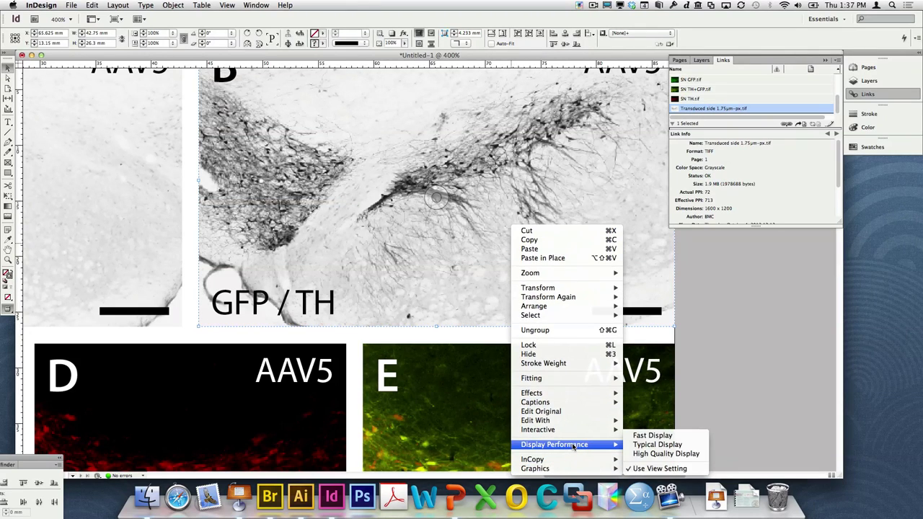
{"action": "left_click", "coordinate": [651, 454]}
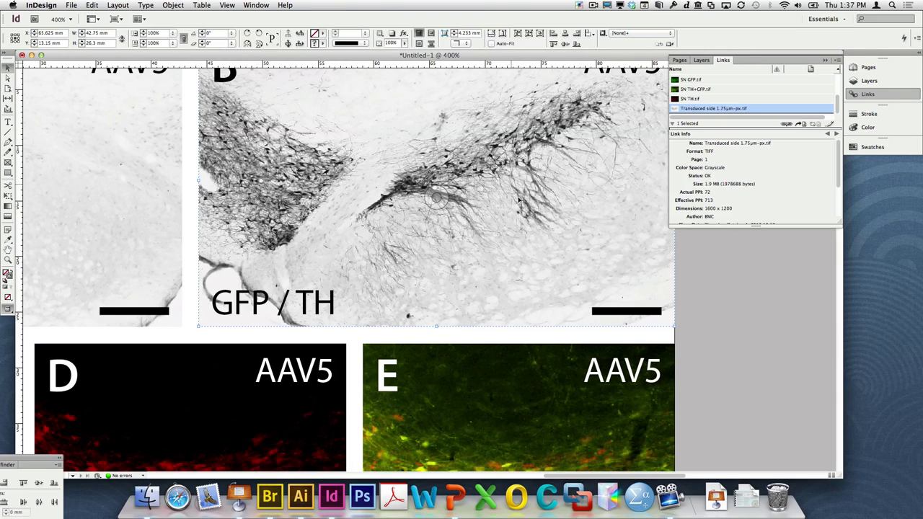
- Reset panel B's display performance to Use View Setting and deselect the image
{"action": "right_click", "coordinate": [527, 227]}
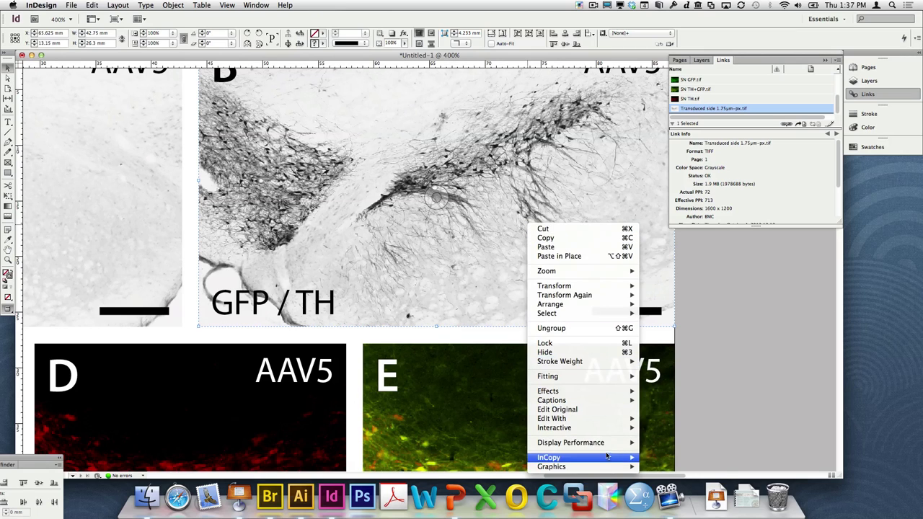
{"action": "mouse_move", "coordinate": [609, 442]}
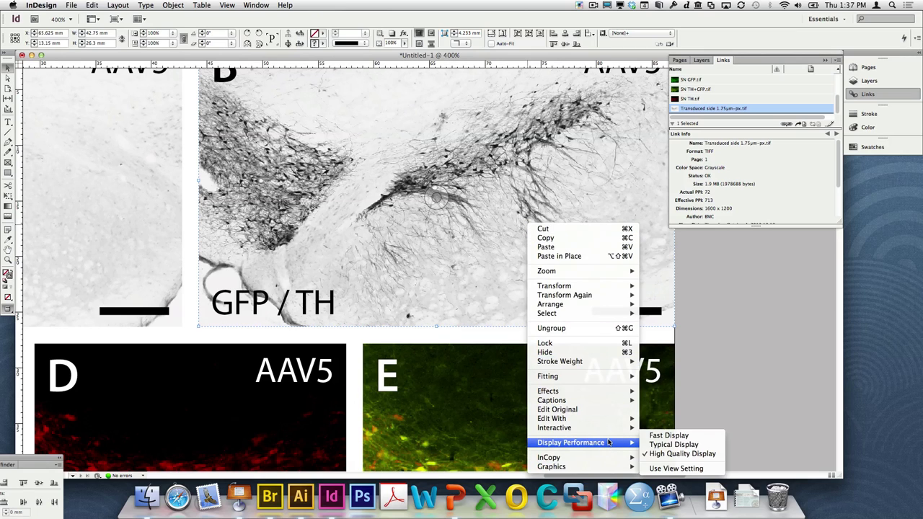
{"action": "left_click", "coordinate": [667, 469]}
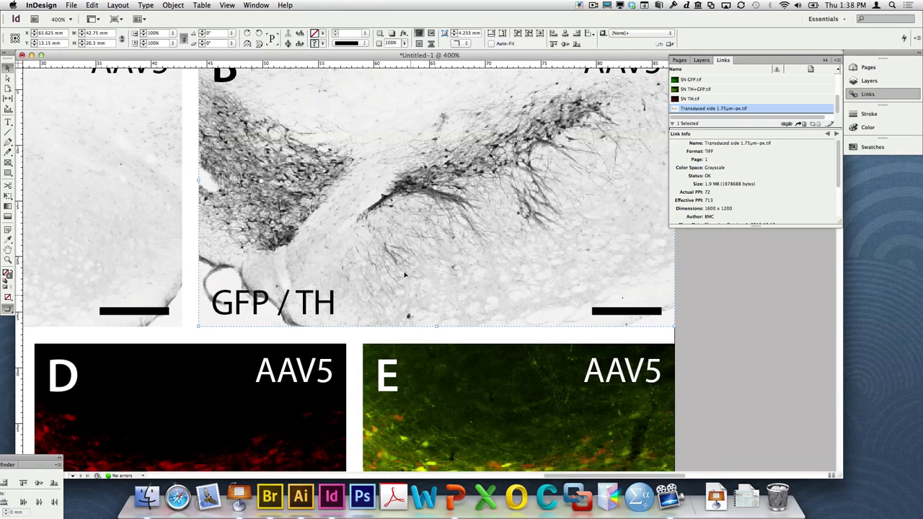
{"action": "left_click", "coordinate": [664, 341]}
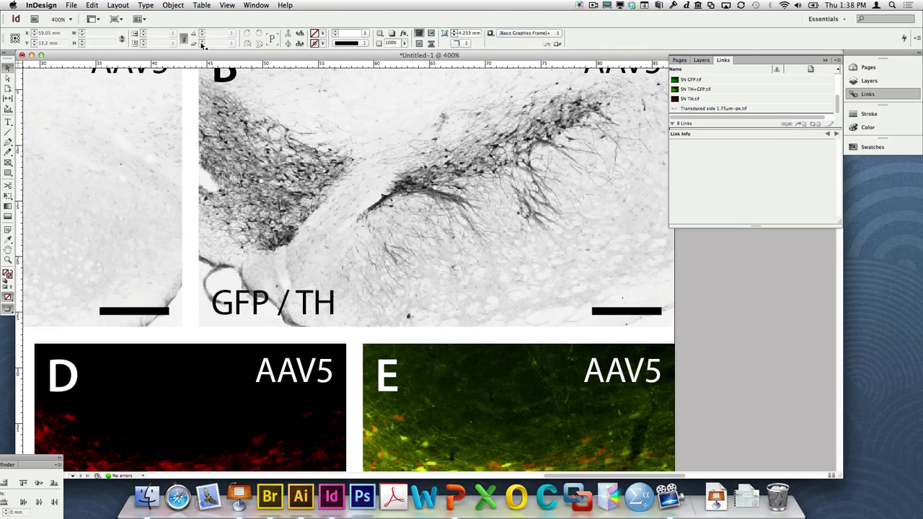
- Set the display performance of the whole document view to High Quality Display
{"action": "left_click", "coordinate": [202, 5]}
{"action": "mouse_move", "coordinate": [180, 5]}
{"action": "mouse_move", "coordinate": [220, 3]}
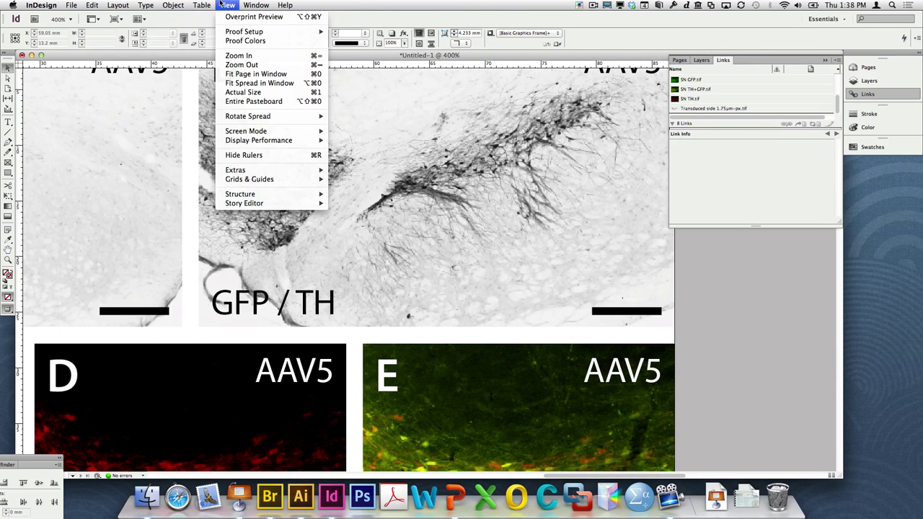
{"action": "mouse_move", "coordinate": [271, 141]}
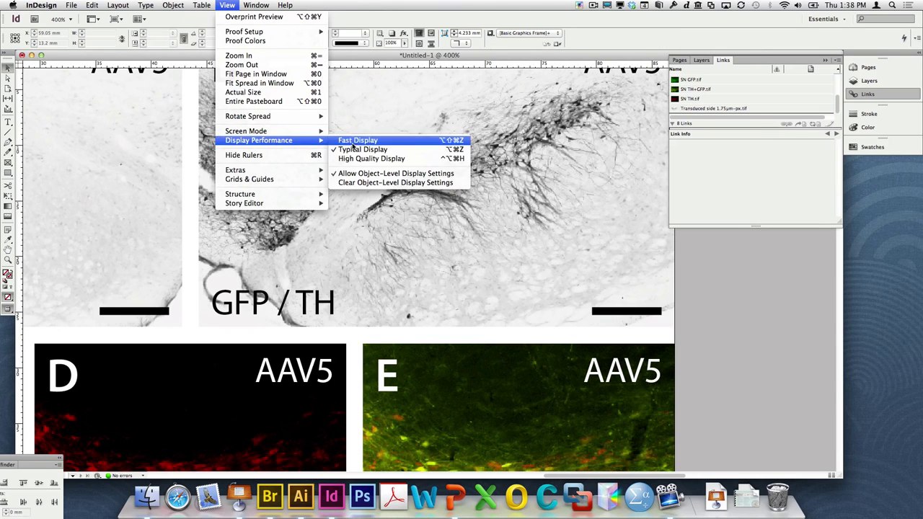
{"action": "left_click", "coordinate": [372, 159]}
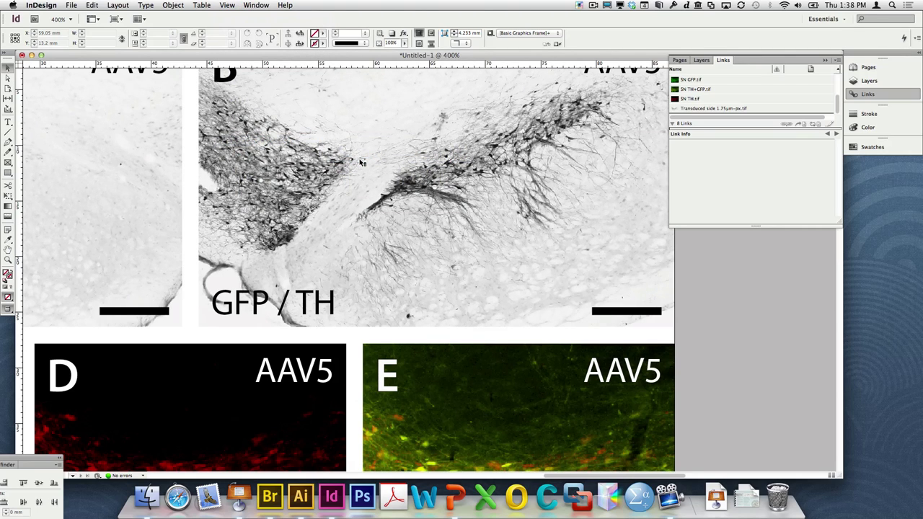
- Switch the screen mode back to Normal to show the frame edges and guides around the empty area below the third panel row
{"action": "key", "text": "super+minus"}
{"action": "key", "text": "super+minus"}
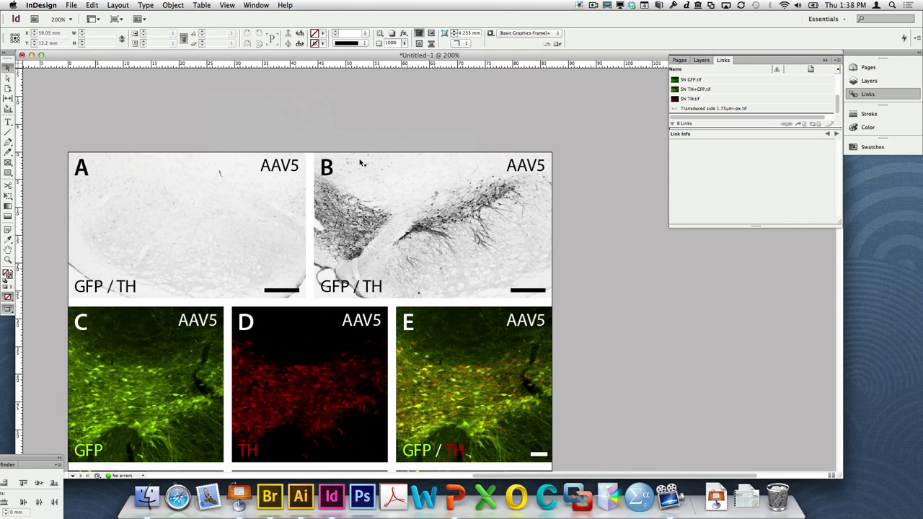
{"action": "scroll", "coordinate": [362, 163], "scroll_direction": "down", "scroll_amount": 5}
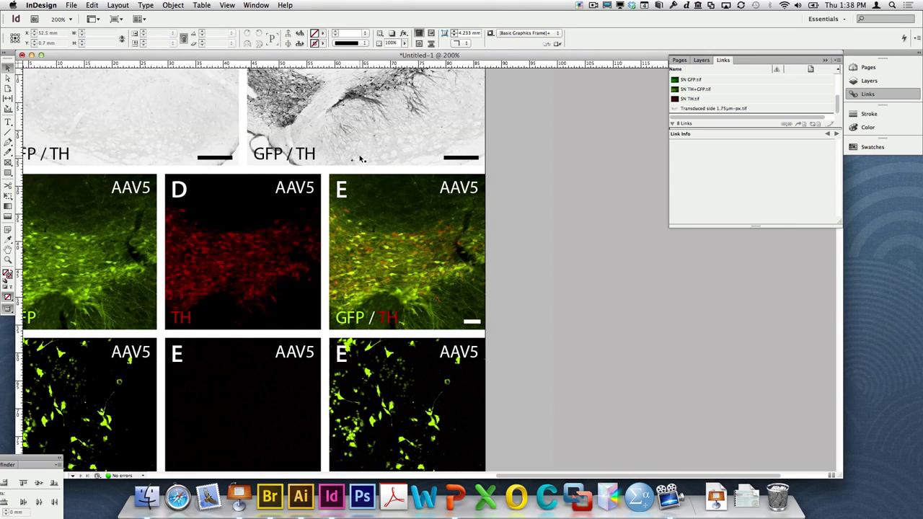
{"action": "scroll", "coordinate": [362, 160], "scroll_direction": "left", "scroll_amount": 2}
{"action": "scroll", "coordinate": [362, 158], "scroll_direction": "down", "scroll_amount": 3}
{"action": "scroll", "coordinate": [362, 158], "scroll_direction": "right", "scroll_amount": 2}
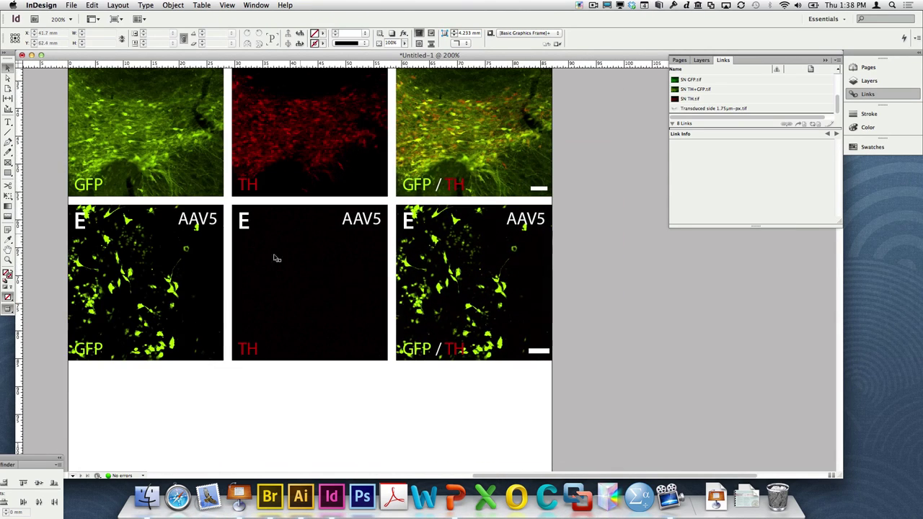
{"action": "scroll", "coordinate": [233, 370], "scroll_direction": "left", "scroll_amount": 2}
{"action": "scroll", "coordinate": [233, 370], "scroll_direction": "down", "scroll_amount": 3}
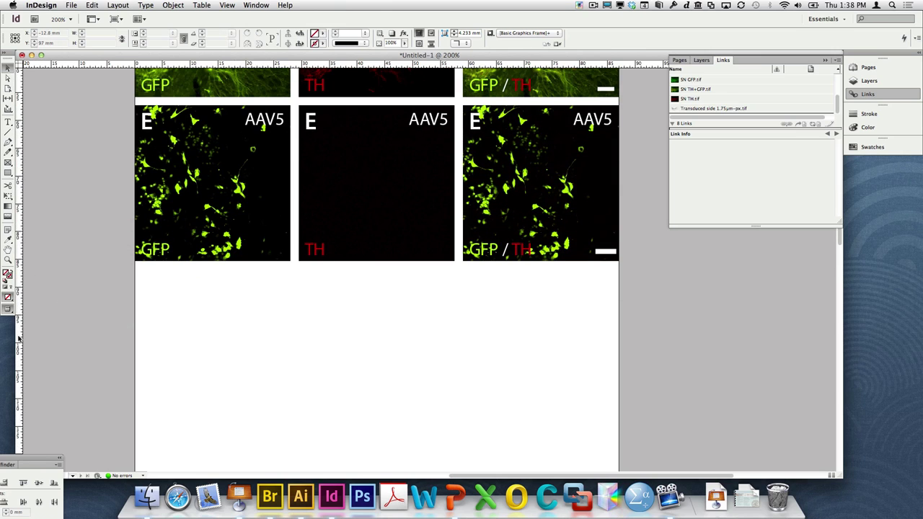
{"action": "left_click_drag", "start_coordinate": [5, 310], "coordinate": [43, 312]}
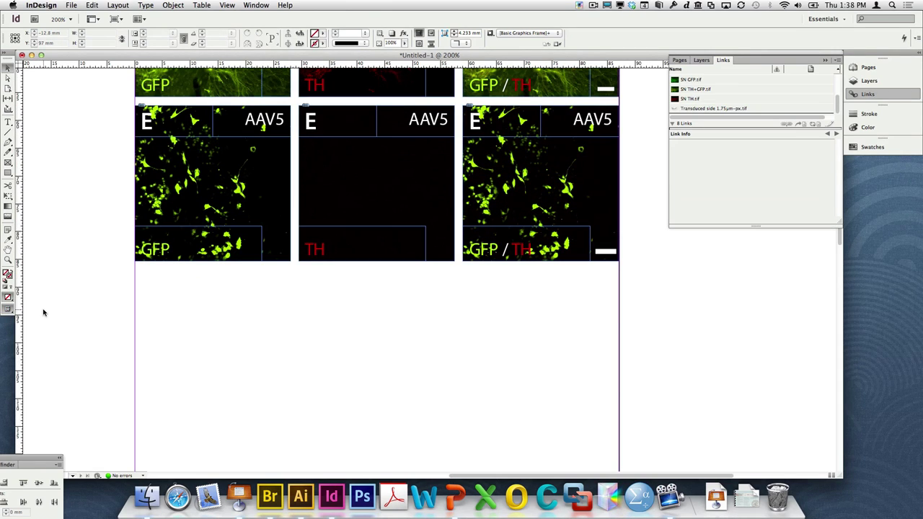
- Bring up the file commands for the montage document
{"action": "left_click", "coordinate": [71, 5]}
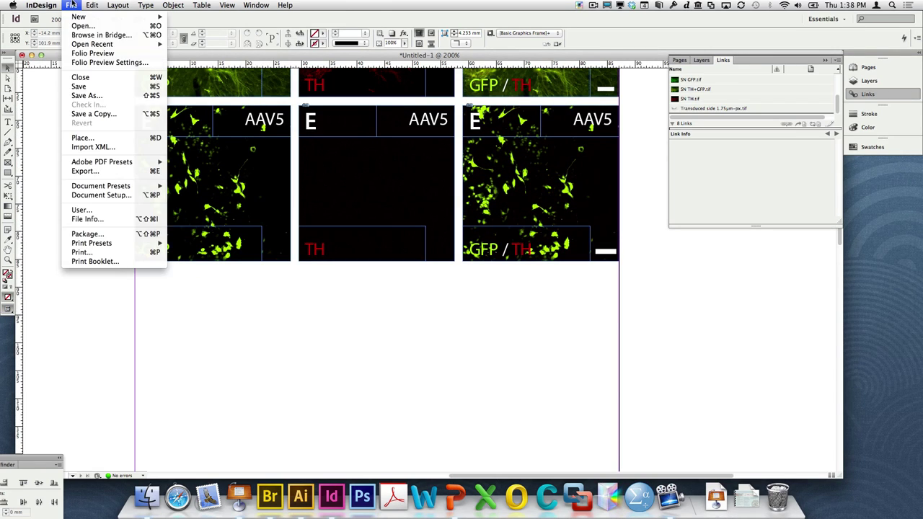
- Place qPCR data.ai from the qPCR folder below the bottom row of image panels and move it to the left margin
{"action": "left_click", "coordinate": [102, 137]}
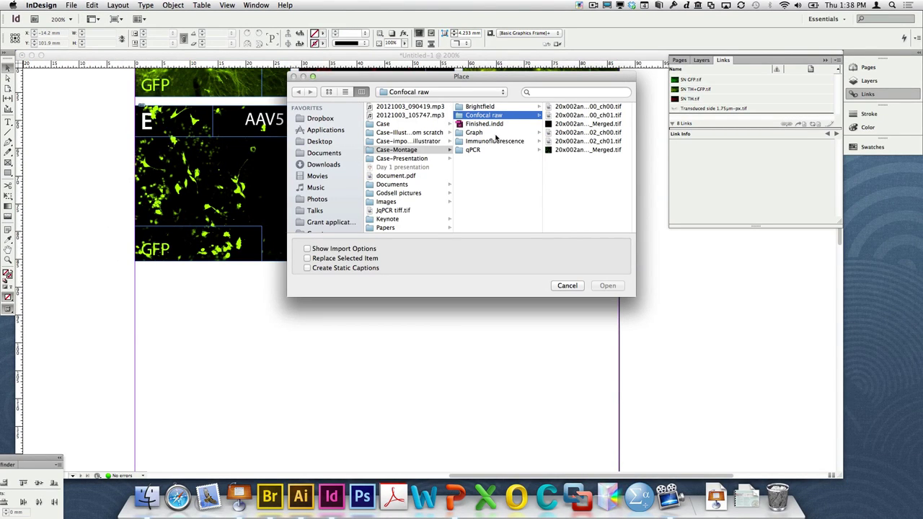
{"action": "left_click", "coordinate": [491, 150]}
{"action": "left_click", "coordinate": [590, 114]}
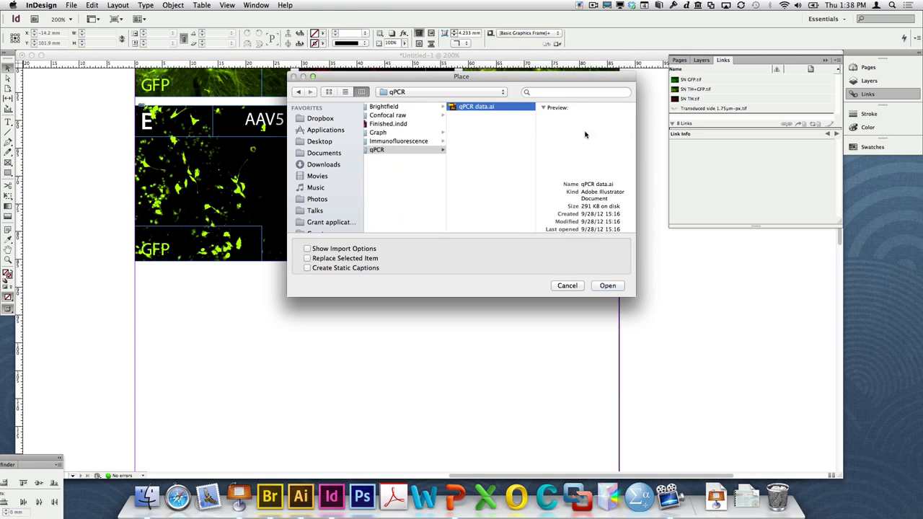
{"action": "left_click", "coordinate": [608, 285]}
{"action": "left_click", "coordinate": [185, 323]}
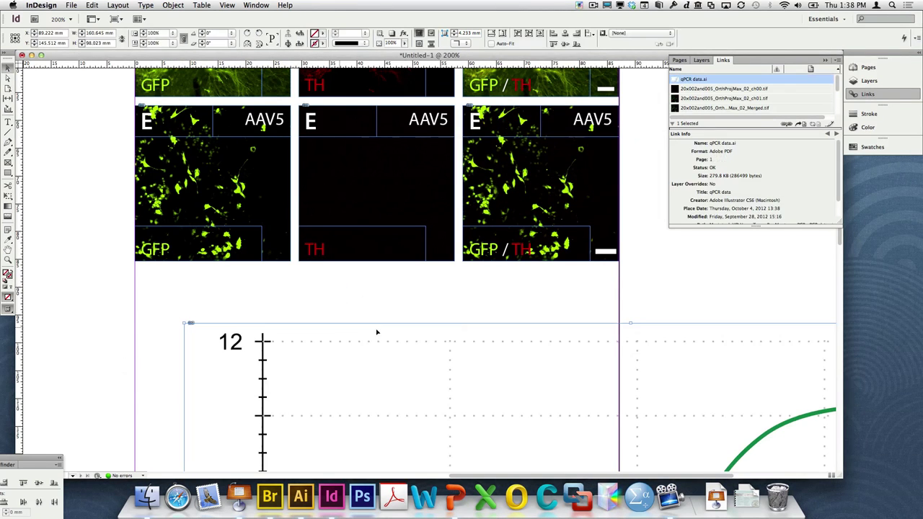
{"action": "left_click_drag", "start_coordinate": [363, 375], "coordinate": [318, 330]}
{"action": "left_click", "coordinate": [486, 373]}
- Select the GFP and TH panels in the bottom image row together and check their combined width
{"action": "left_click", "coordinate": [377, 183]}
{"action": "left_click", "coordinate": [211, 176]}
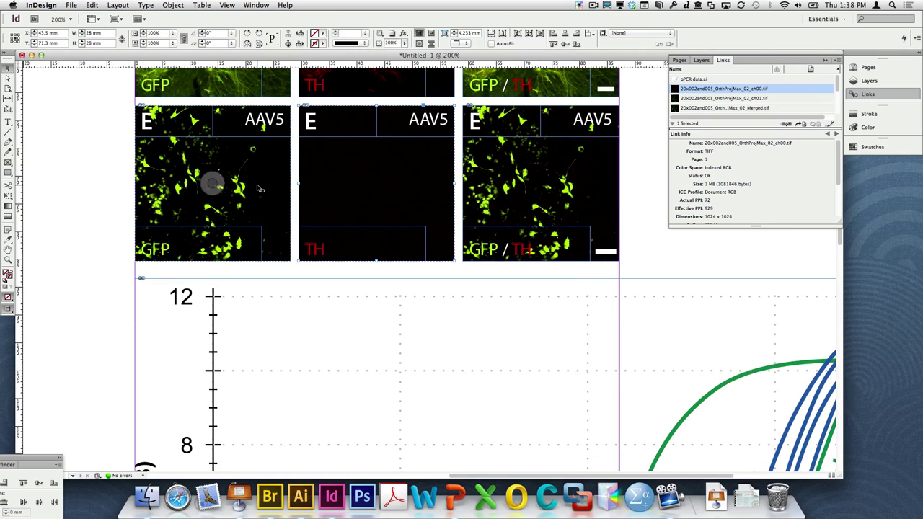
{"action": "left_click", "coordinate": [377, 183]}
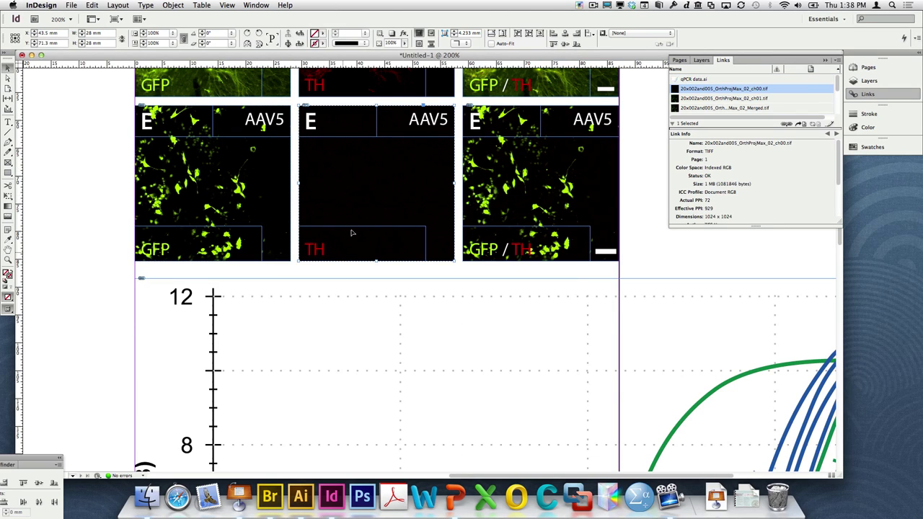
{"action": "left_click", "coordinate": [211, 184], "text": "shift"}
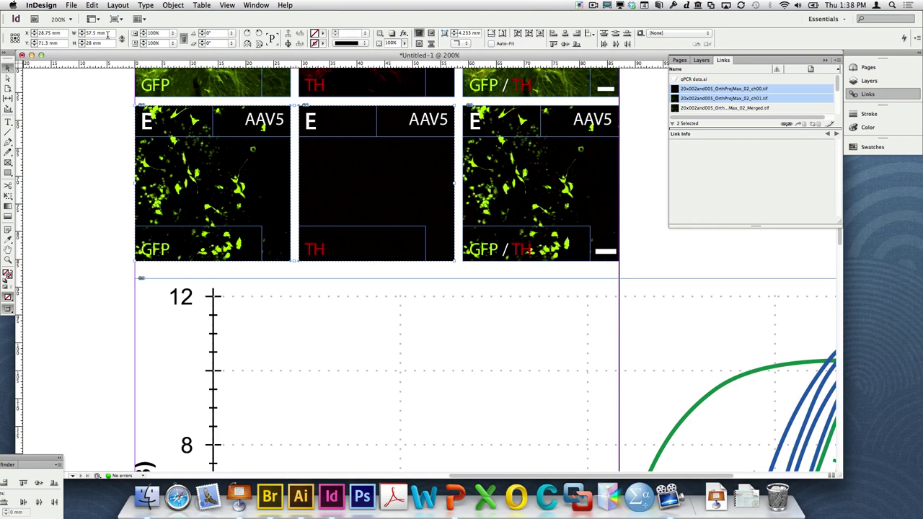
{"action": "left_click_drag", "start_coordinate": [106, 33], "coordinate": [69, 31]}
- Scale the qPCR graph proportionally to a width of 57.5 mm from its top-left reference point
{"action": "left_click", "coordinate": [276, 396]}
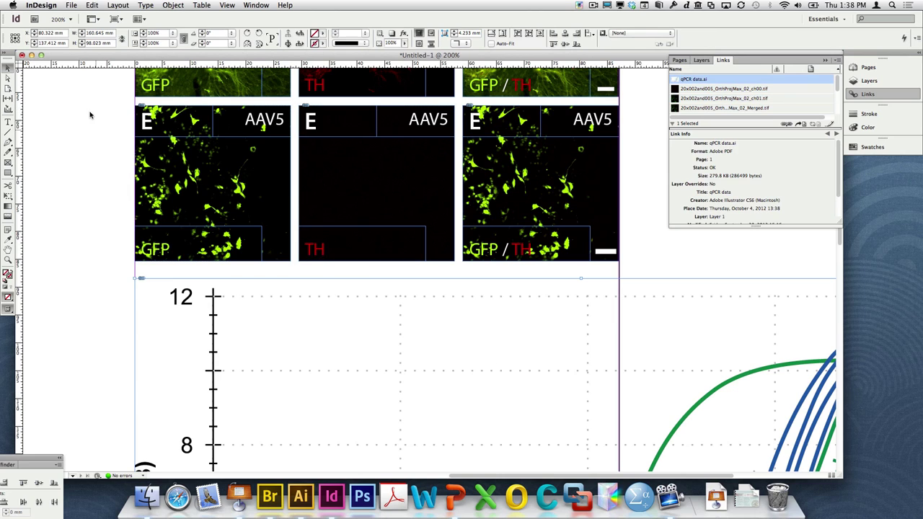
{"action": "left_click", "coordinate": [10, 34]}
{"action": "double_click", "coordinate": [166, 34]}
{"action": "type", "text": "57.5mm"}
{"action": "key", "text": "Return"}
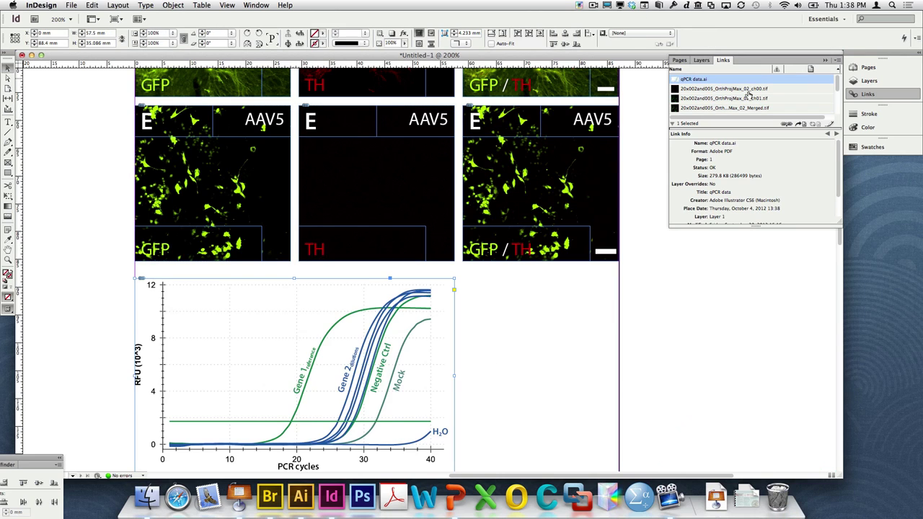
{"action": "left_click", "coordinate": [534, 367]}
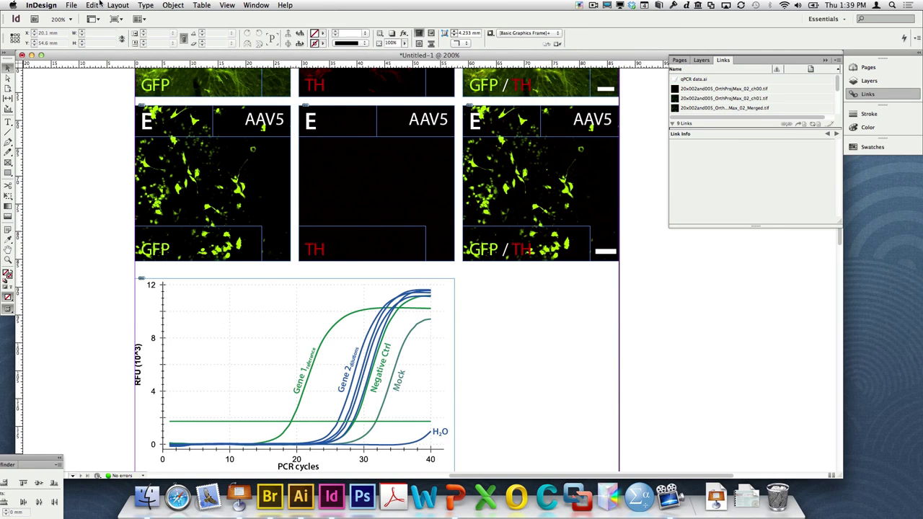
- Place Graph.ai from the Graph folder to the right of the qPCR graph
{"action": "left_click", "coordinate": [70, 5]}
{"action": "left_click", "coordinate": [124, 139]}
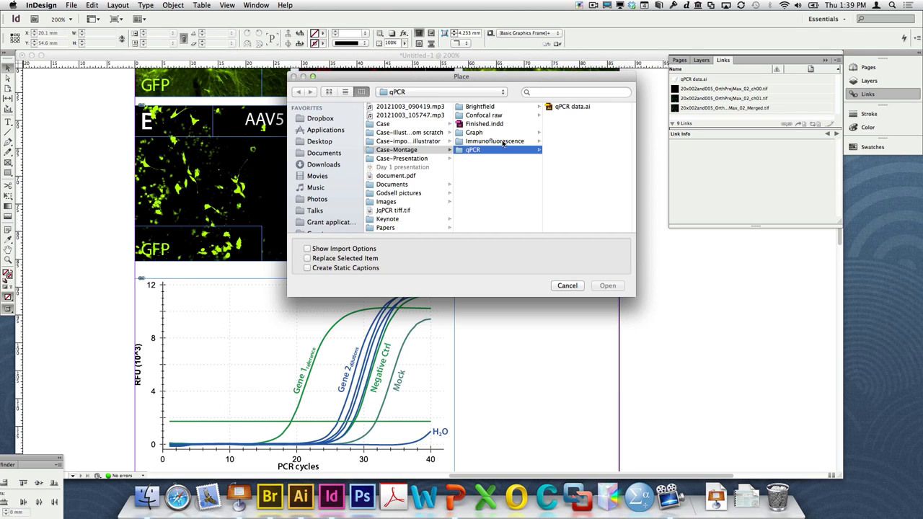
{"action": "left_click", "coordinate": [496, 133]}
{"action": "double_click", "coordinate": [570, 106]}
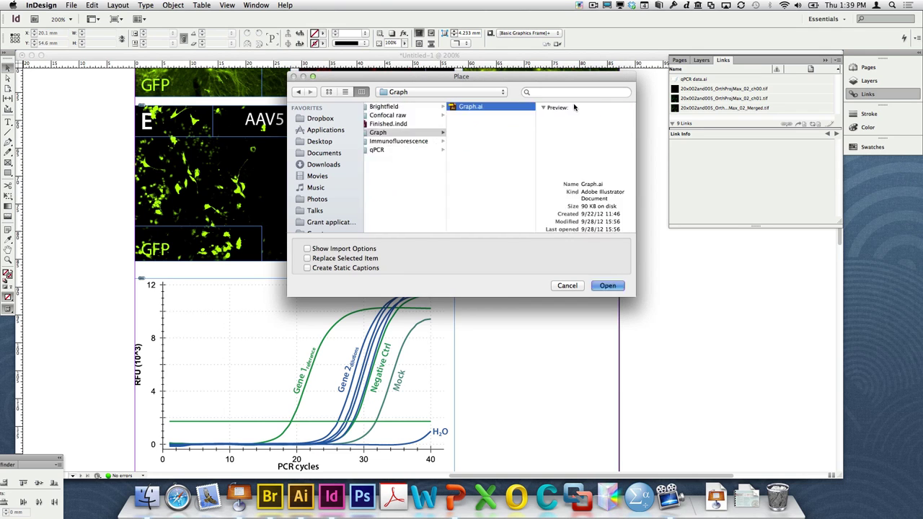
{"action": "left_click", "coordinate": [508, 280]}
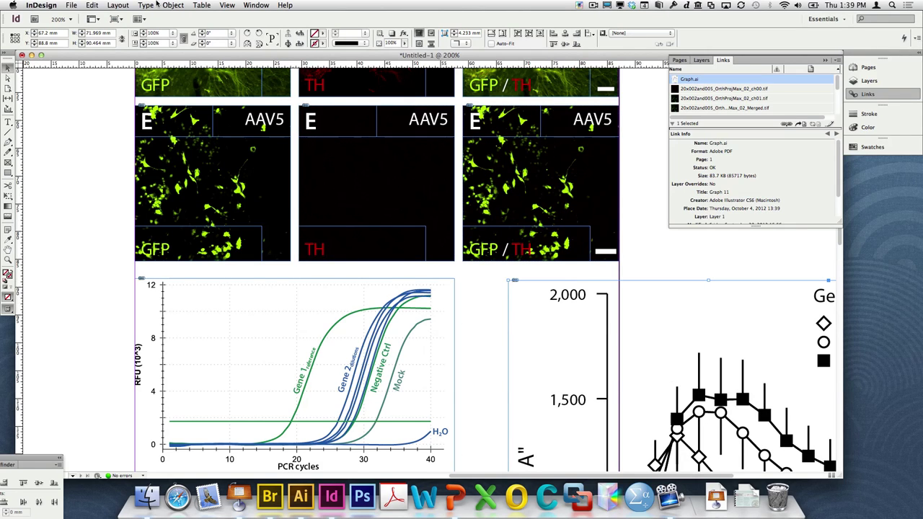
- Scale the newly placed Genotype graph proportionally to a width of 28 mm
{"action": "left_click_drag", "start_coordinate": [165, 32], "coordinate": [134, 26]}
{"action": "type", "text": "28"}
{"action": "key", "text": "Return"}
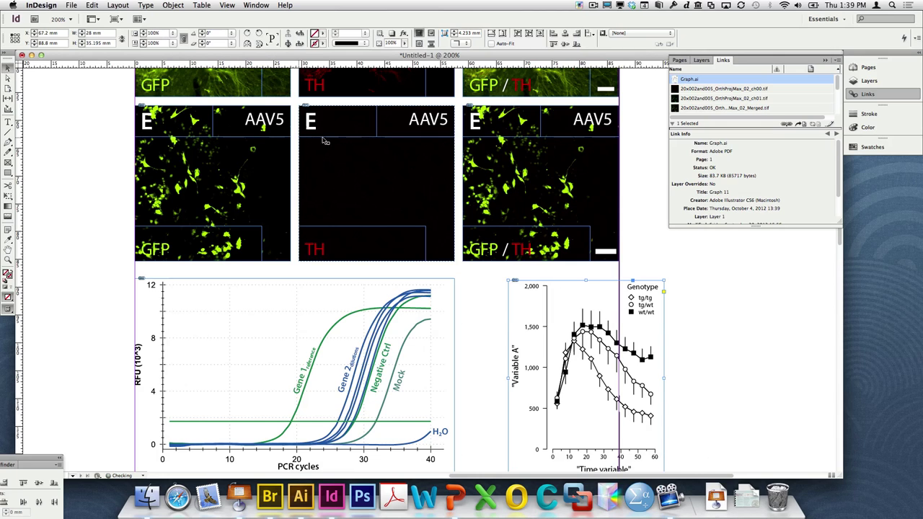
- Move both graphs up beneath the bottom image row, lining the Genotype graph up with the third column of panels
{"action": "left_click_drag", "start_coordinate": [557, 333], "coordinate": [539, 326]}
{"action": "left_click_drag", "start_coordinate": [295, 375], "coordinate": [294, 366]}
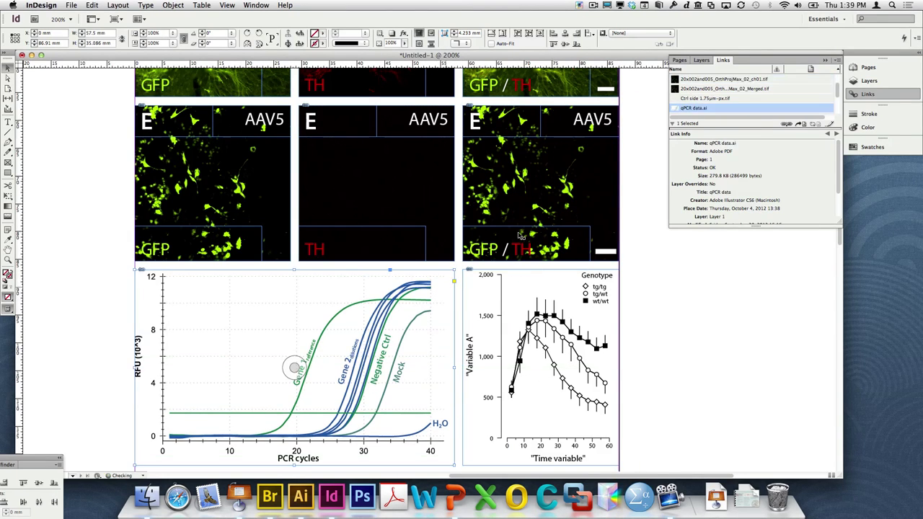
{"action": "left_click", "coordinate": [541, 183], "text": "shift"}
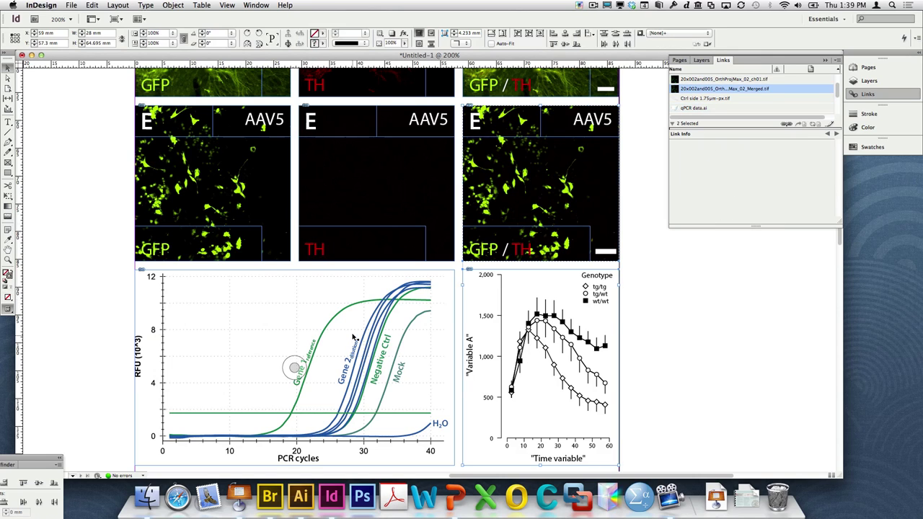
{"action": "left_click_drag", "start_coordinate": [43, 462], "coordinate": [123, 356]}
{"action": "left_click", "coordinate": [295, 367]}
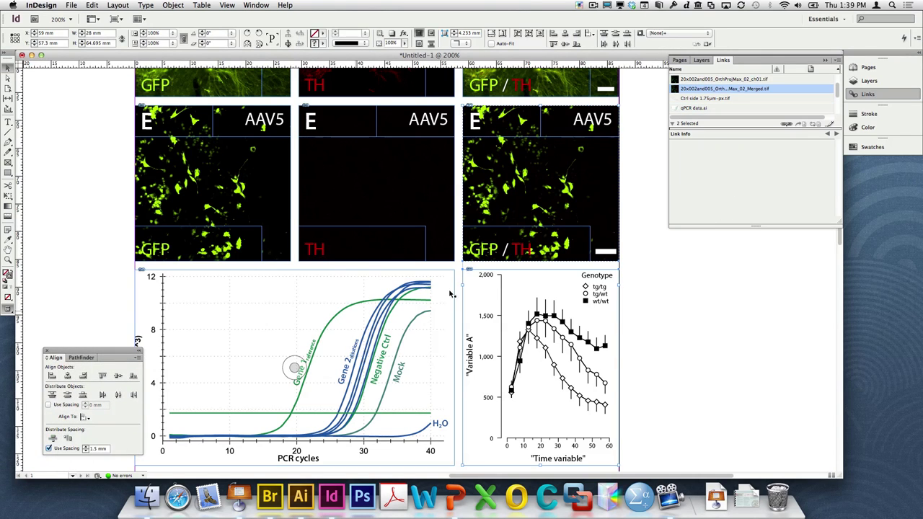
{"action": "left_click", "coordinate": [656, 371]}
- Change the document's page size to A4
{"action": "key", "text": "super+minus"}
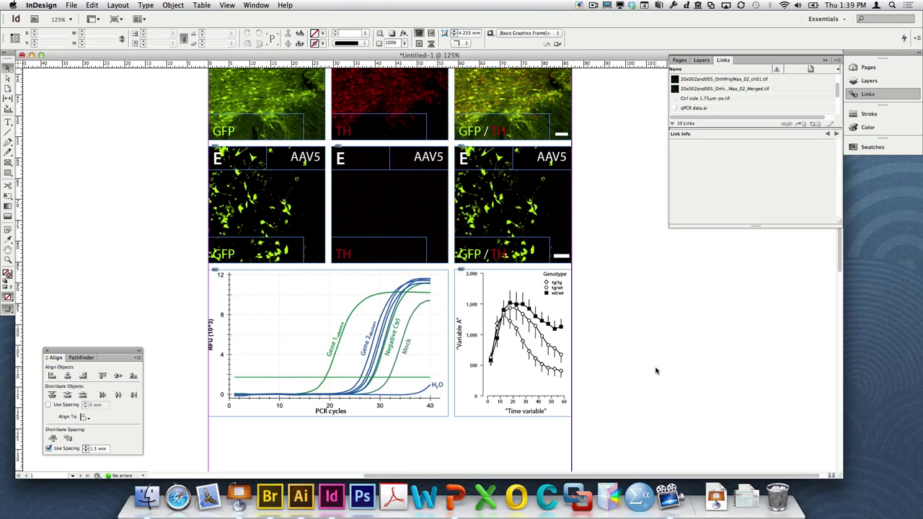
{"action": "key", "text": "super+minus"}
{"action": "key", "text": "super+minus"}
{"action": "scroll", "coordinate": [656, 370], "scroll_direction": "up", "scroll_amount": 3}
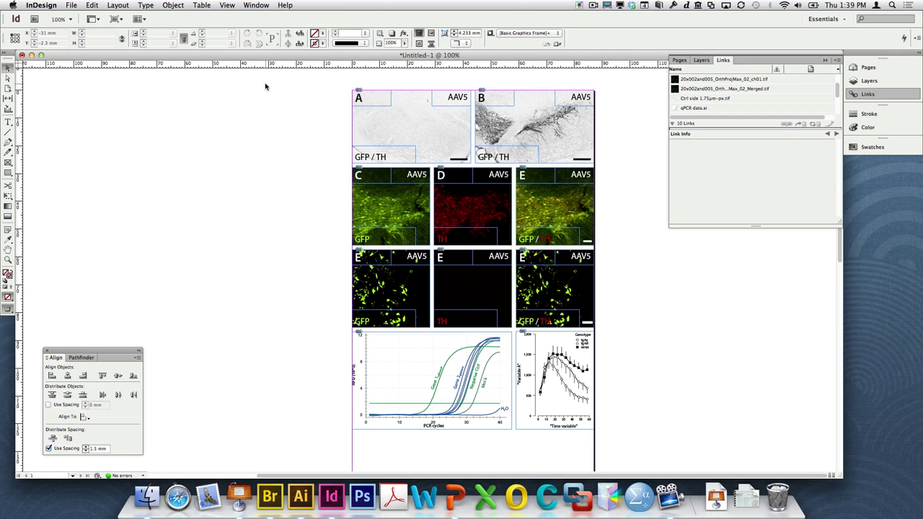
{"action": "left_click", "coordinate": [73, 5]}
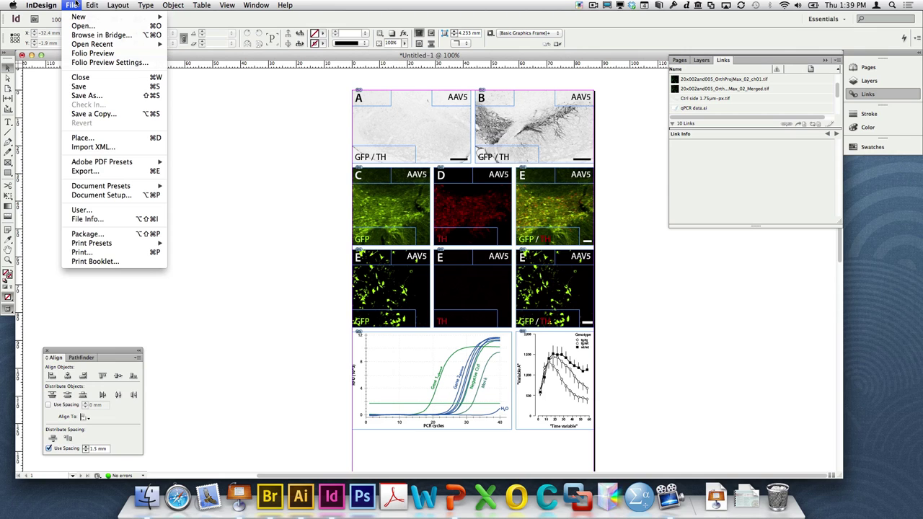
{"action": "left_click", "coordinate": [115, 195]}
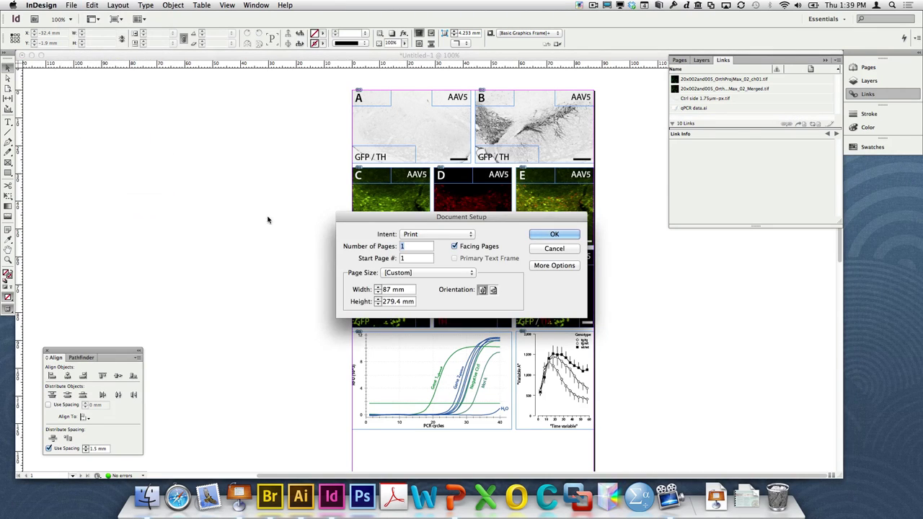
{"action": "left_click", "coordinate": [429, 272]}
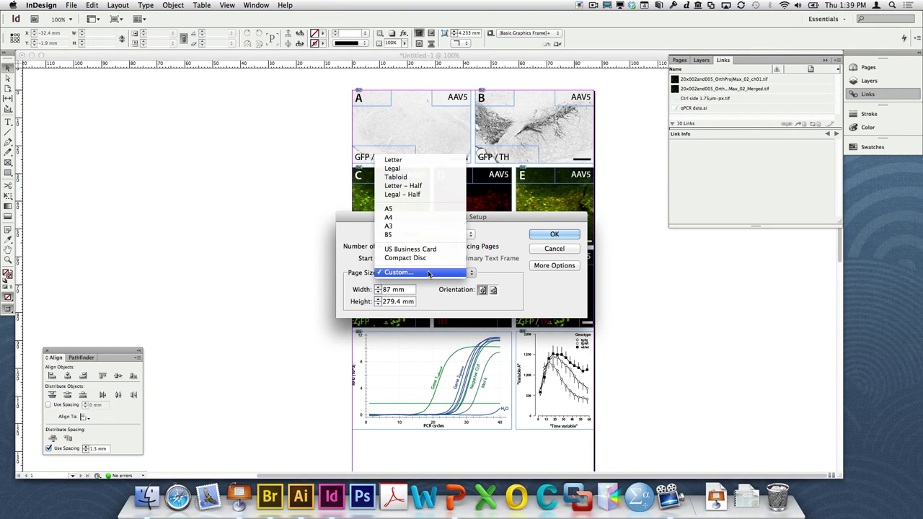
{"action": "left_click", "coordinate": [418, 217]}
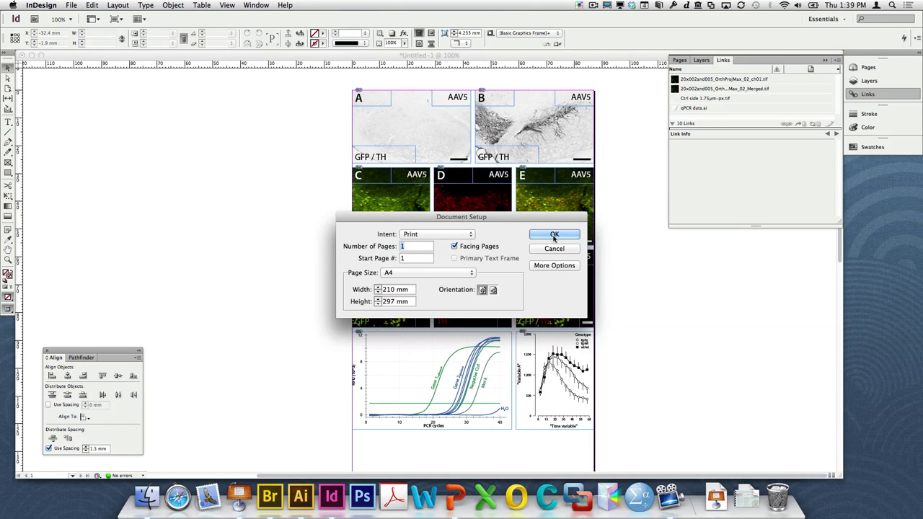
{"action": "left_click", "coordinate": [554, 236]}
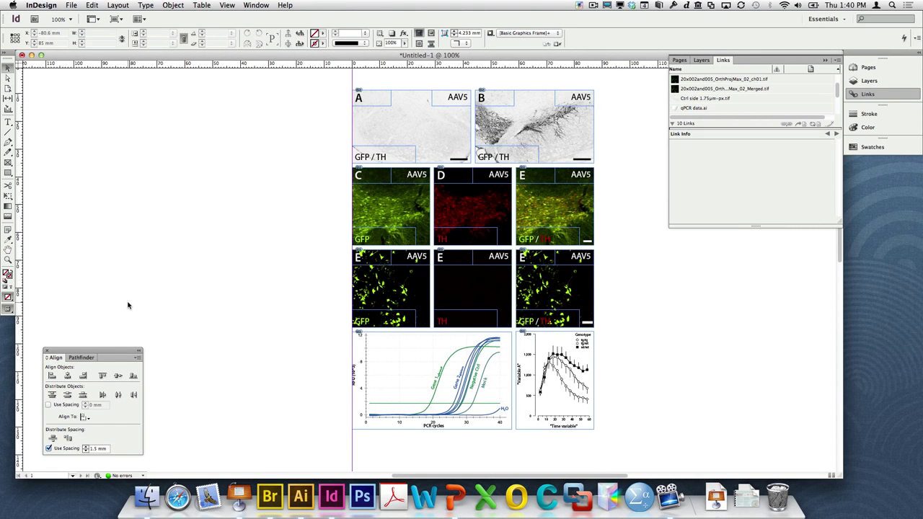
- Move the entire figure montage to the horizontal centre of the upper half of the A4 page
{"action": "key", "text": "super+0"}
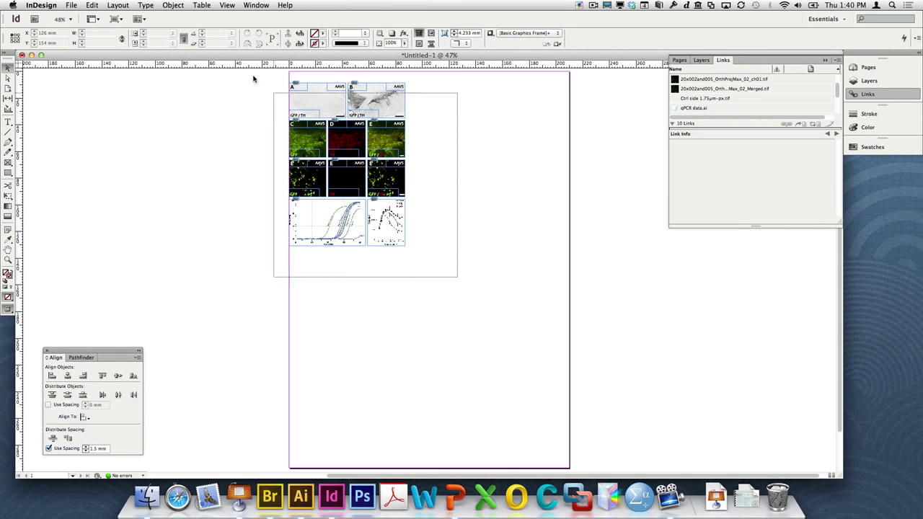
{"action": "key", "text": "super+a"}
{"action": "left_click_drag", "start_coordinate": [392, 102], "coordinate": [478, 146]}
{"action": "left_click", "coordinate": [512, 283]}
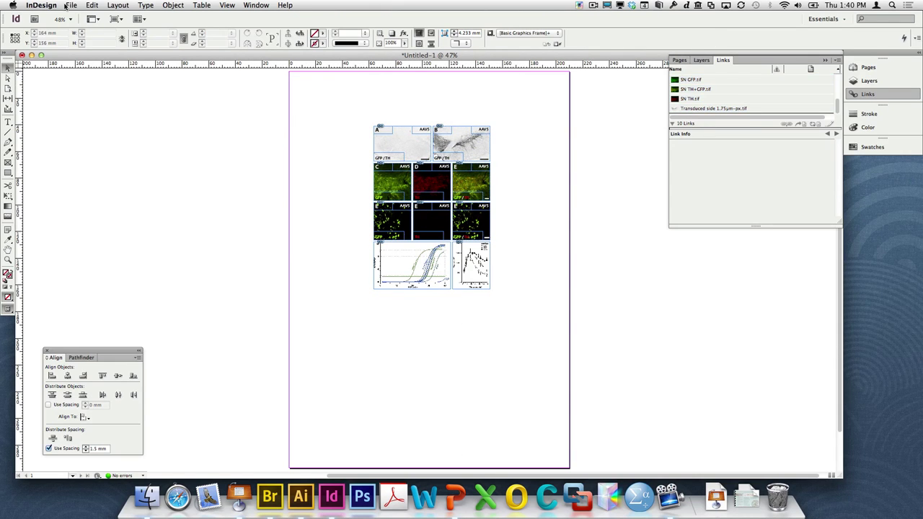
- Export the figure to the Documents folder as an Adobe PDF (Print) file named Pdf with the modified High Quality Print preset
{"action": "left_click", "coordinate": [75, 5]}
{"action": "left_click", "coordinate": [85, 171]}
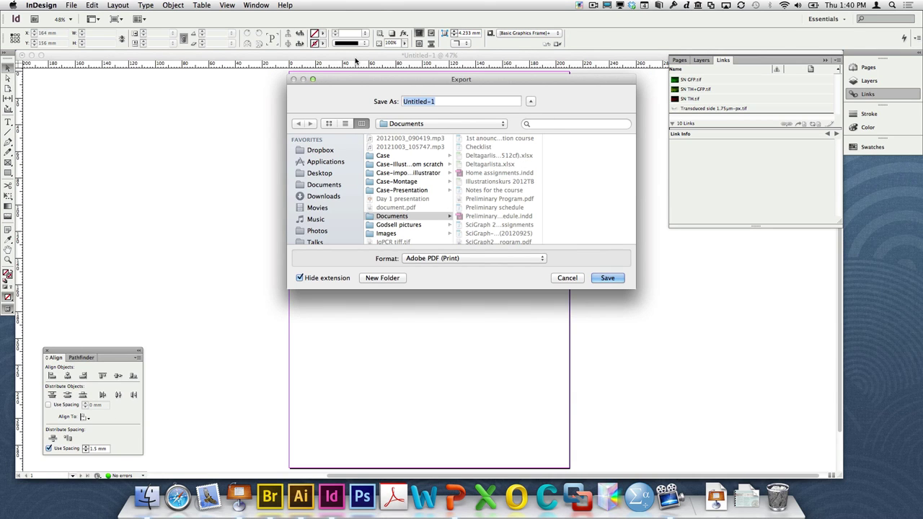
{"action": "type", "text": "Pdf"}
{"action": "key", "text": "Return"}
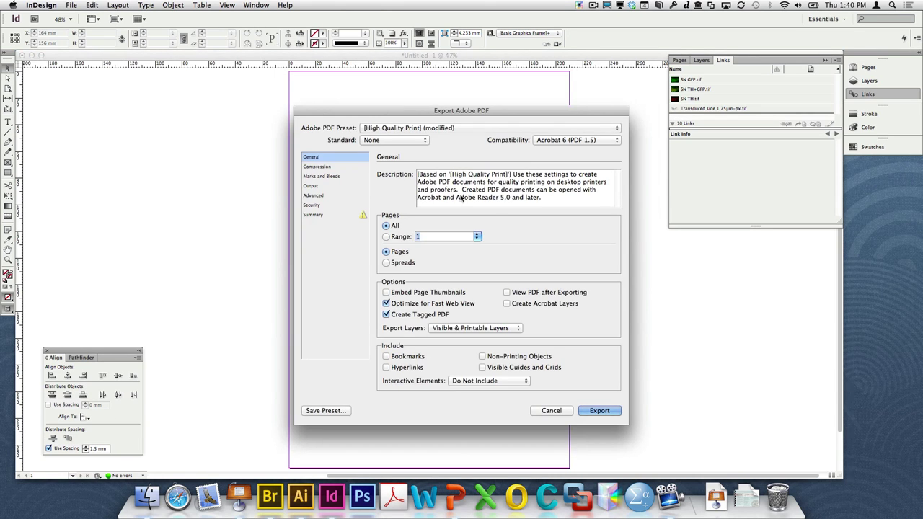
{"action": "left_click", "coordinate": [600, 410]}
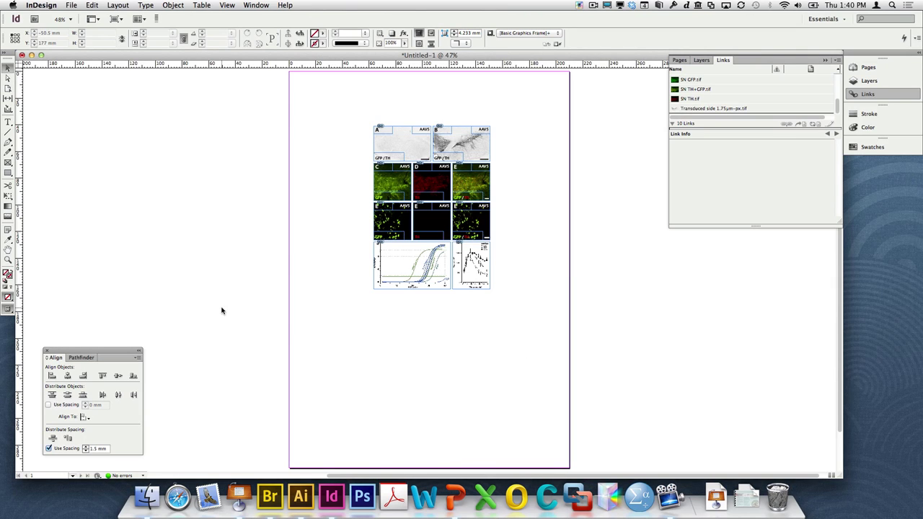
- Export the figure again as the print PDF named Pdf, saving it to the Desktop
{"action": "left_click", "coordinate": [71, 5]}
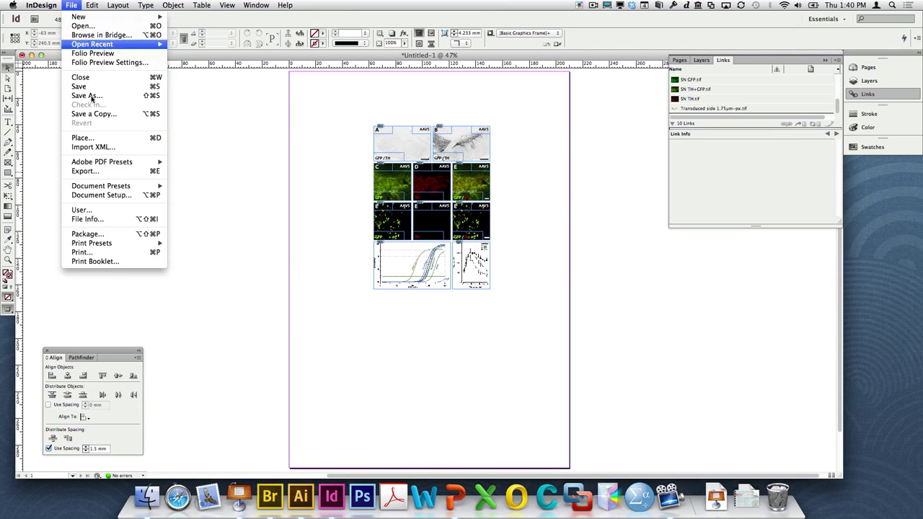
{"action": "left_click", "coordinate": [89, 171]}
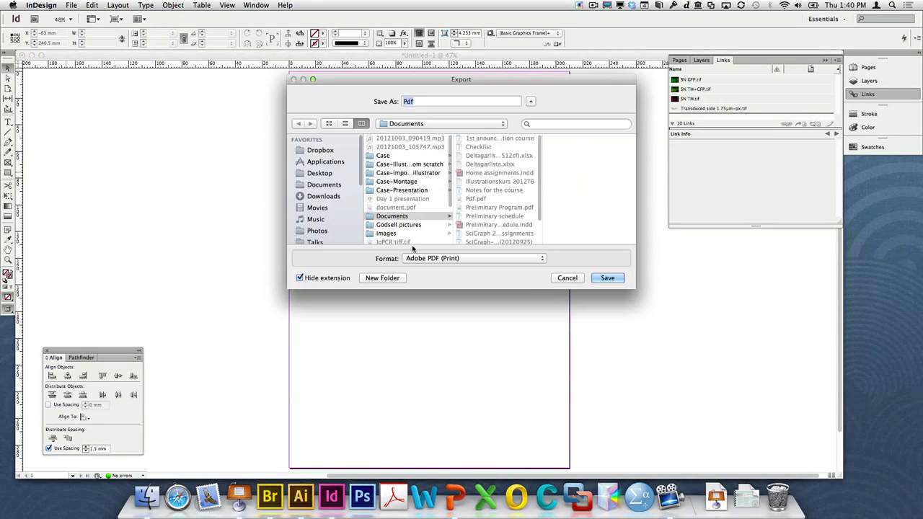
{"action": "left_click", "coordinate": [323, 175]}
{"action": "left_click", "coordinate": [608, 278]}
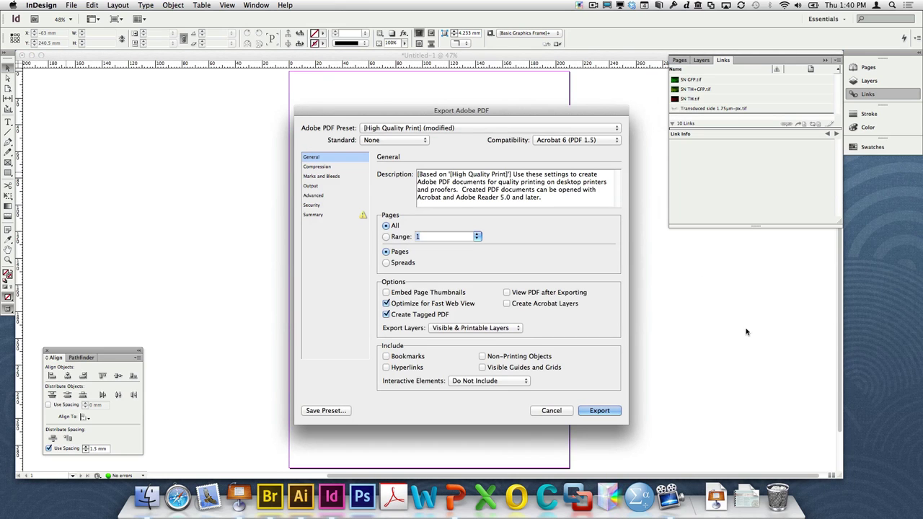
{"action": "left_click", "coordinate": [606, 410]}
- Open the exported Pdf.pdf from the desktop in Preview and examine its image panels and labels up close
{"action": "left_click", "coordinate": [908, 247]}
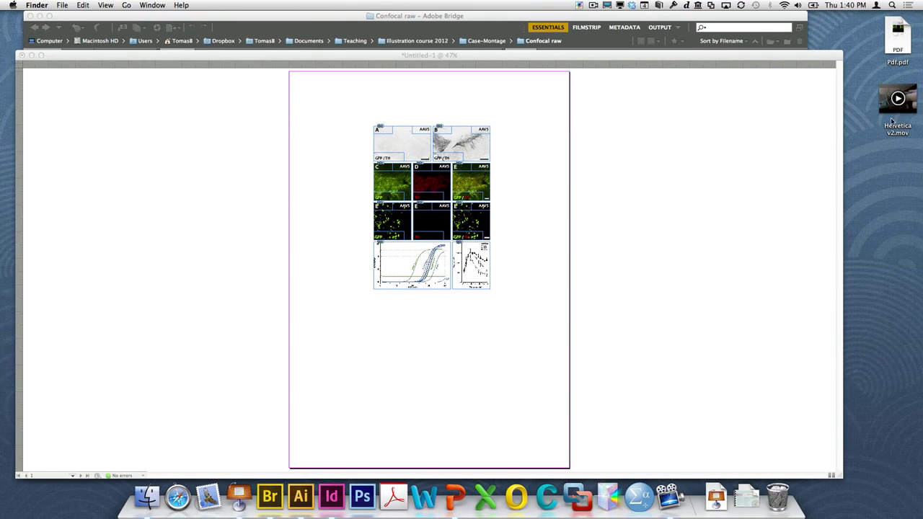
{"action": "double_click", "coordinate": [898, 36]}
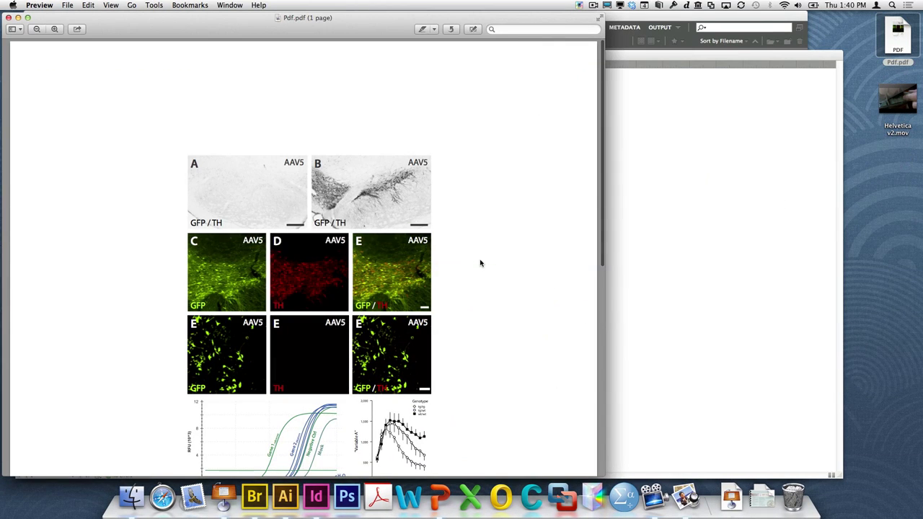
{"action": "scroll", "coordinate": [481, 263], "scroll_direction": "down", "scroll_amount": 5}
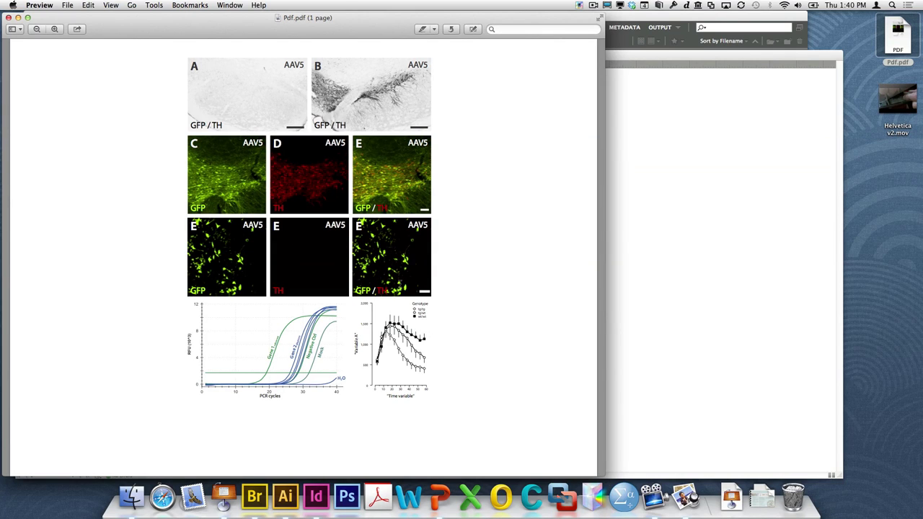
{"action": "left_click", "coordinate": [55, 31]}
{"action": "left_click", "coordinate": [55, 31]}
{"action": "left_click", "coordinate": [54, 31]}
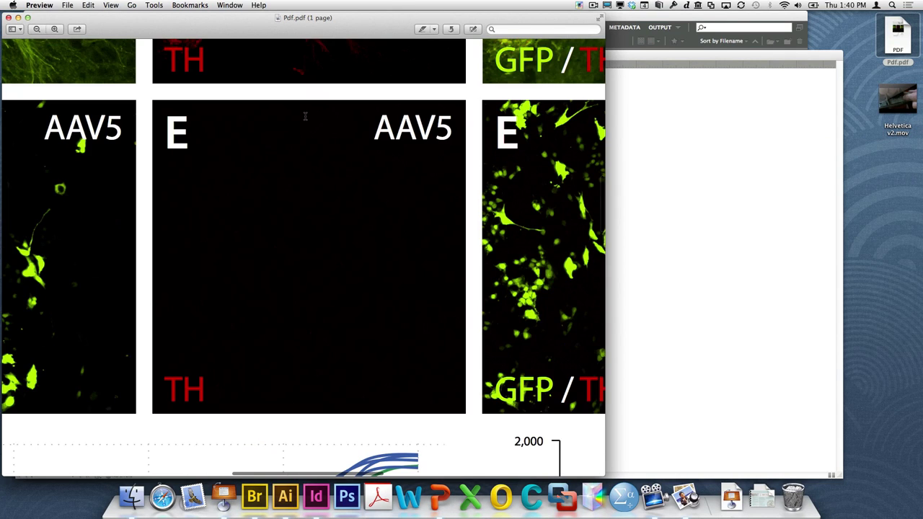
- Finish checking the exported figure, close the PDF in Preview and switch back to the montage in InDesign
{"action": "scroll", "coordinate": [305, 115], "scroll_direction": "up", "scroll_amount": 6}
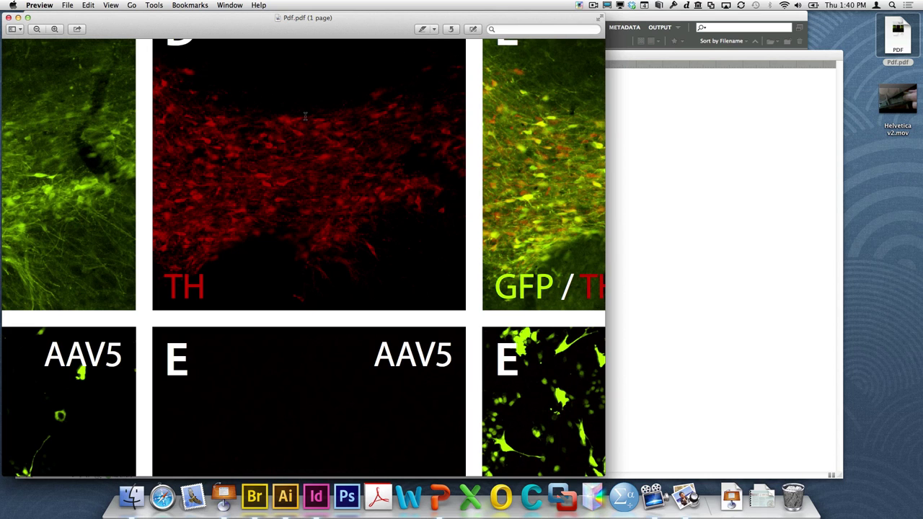
{"action": "key", "text": "super+w"}
{"action": "left_click", "coordinate": [328, 207]}
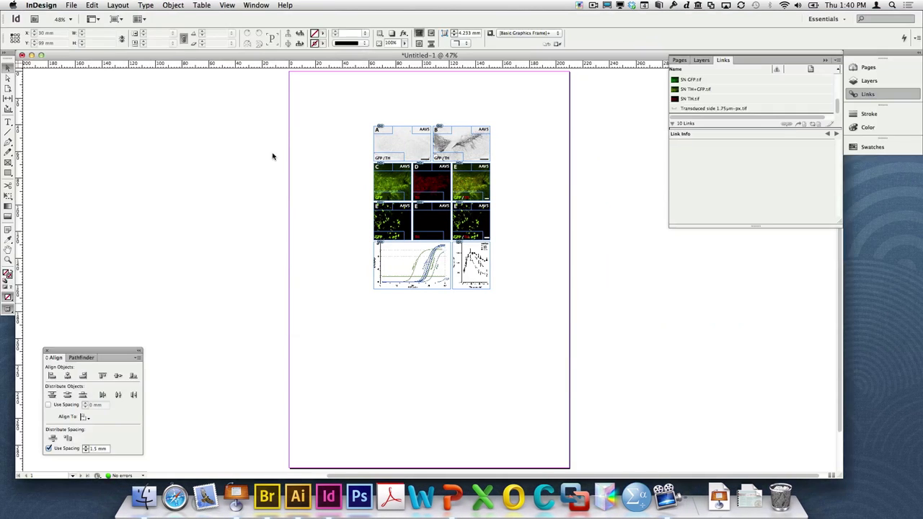
- Start packaging the document, review its fonts, and save it to the Desktop as an InDesign CS6 document named Montage
{"action": "left_click", "coordinate": [72, 5]}
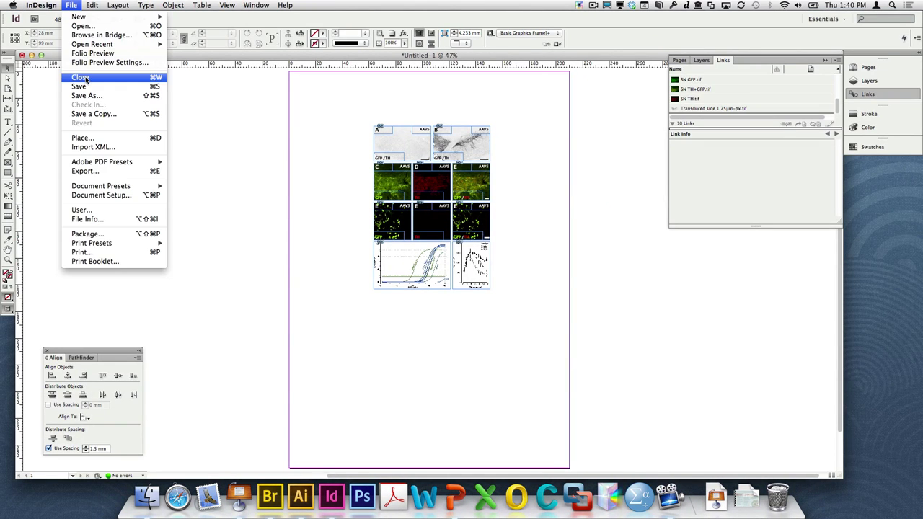
{"action": "left_click", "coordinate": [111, 235]}
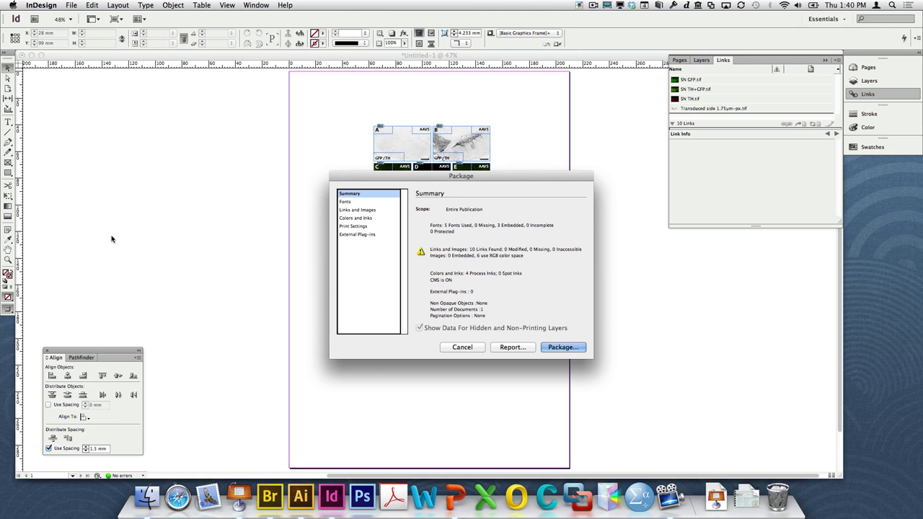
{"action": "left_click", "coordinate": [349, 202]}
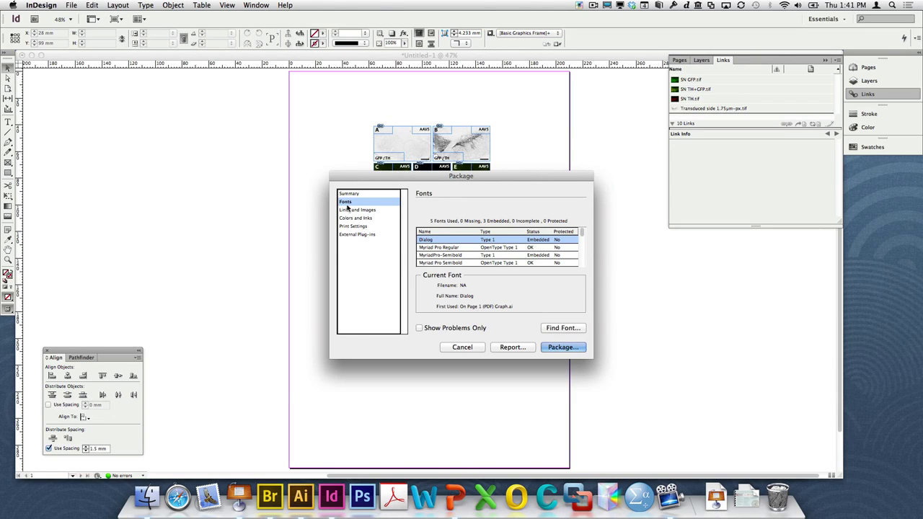
{"action": "left_click", "coordinate": [573, 348]}
{"action": "left_click", "coordinate": [524, 284]}
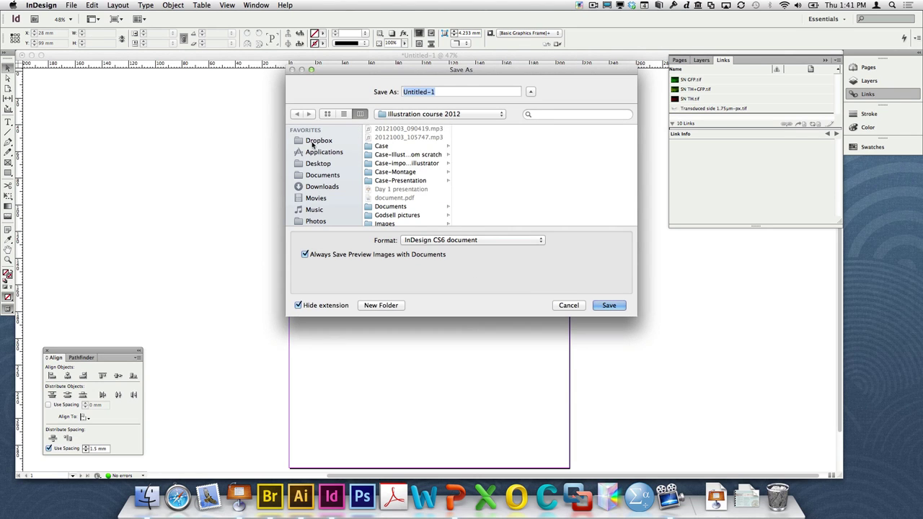
{"action": "left_click", "coordinate": [317, 164]}
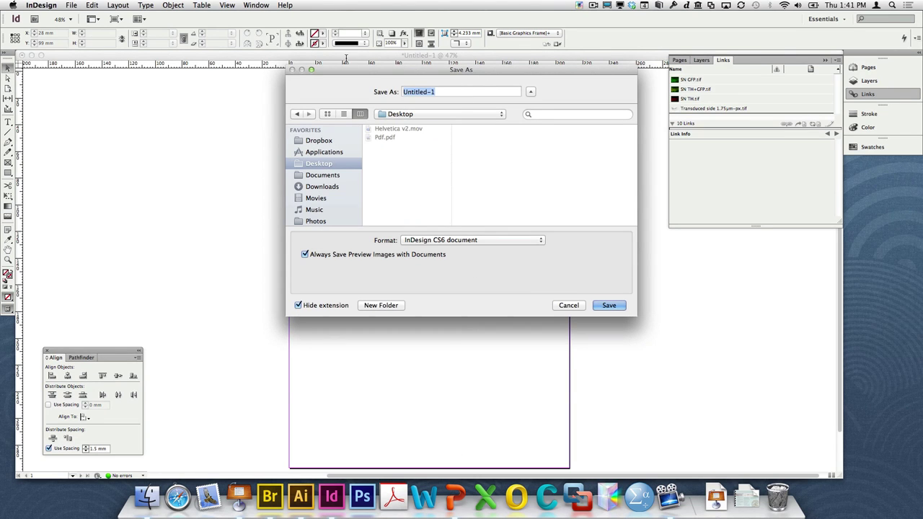
{"action": "type", "text": "Montage"}
{"action": "key", "text": "Return"}
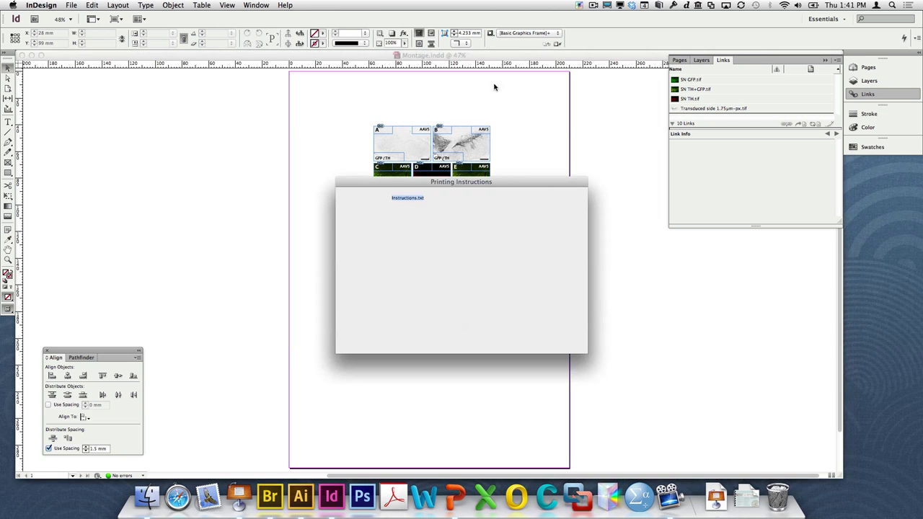
- Create the package on the Desktop as Montage Folder, copying fonts and linked graphics and updating the graphic links
{"action": "left_click", "coordinate": [569, 200]}
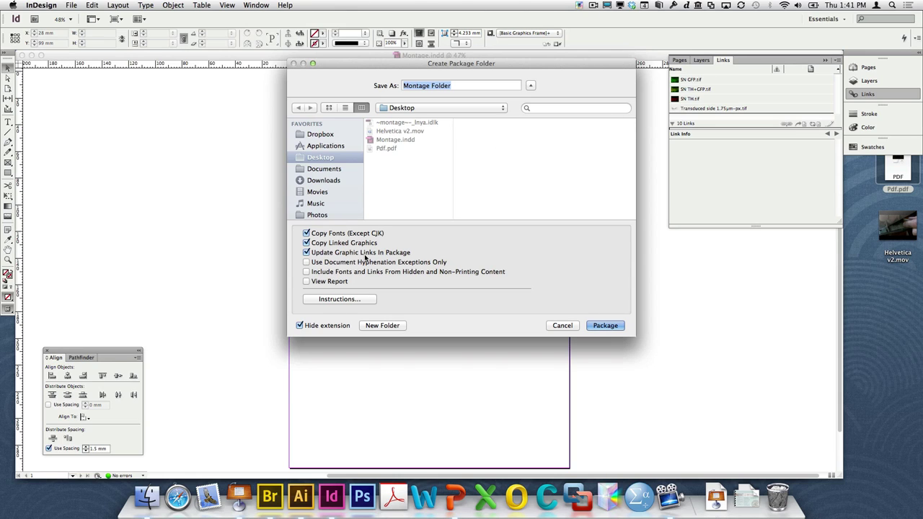
{"action": "left_click", "coordinate": [604, 326]}
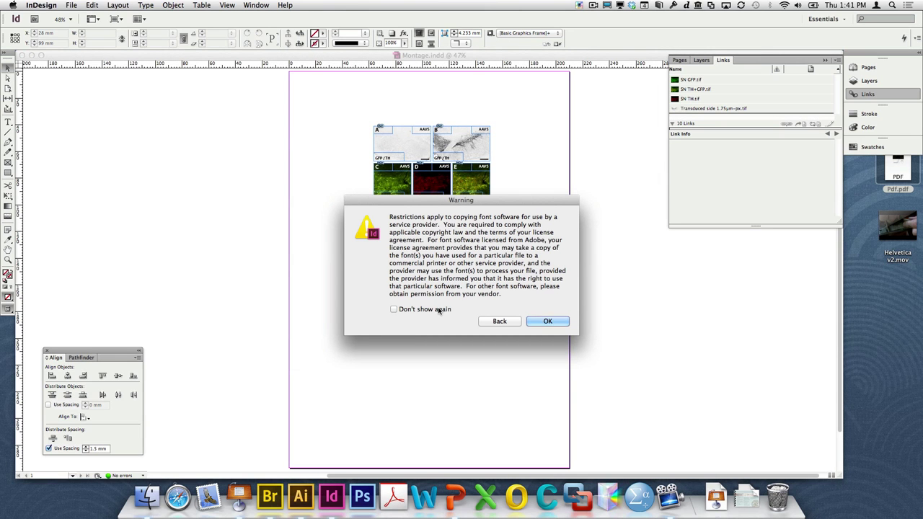
{"action": "left_click", "coordinate": [436, 309]}
{"action": "left_click", "coordinate": [559, 322]}
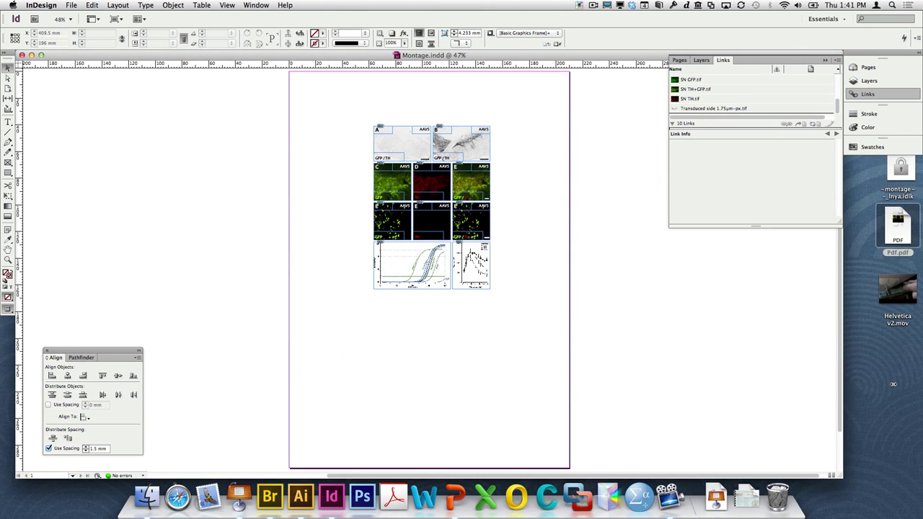
- Open Montage Folder from the desktop in Finder and examine the contents of its Document fonts and Links subfolders
{"action": "left_click", "coordinate": [921, 401]}
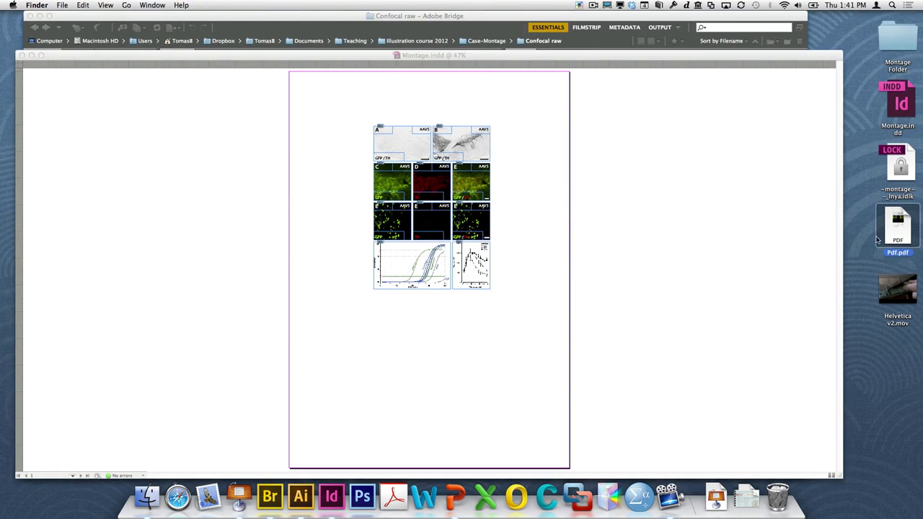
{"action": "left_click", "coordinate": [903, 38]}
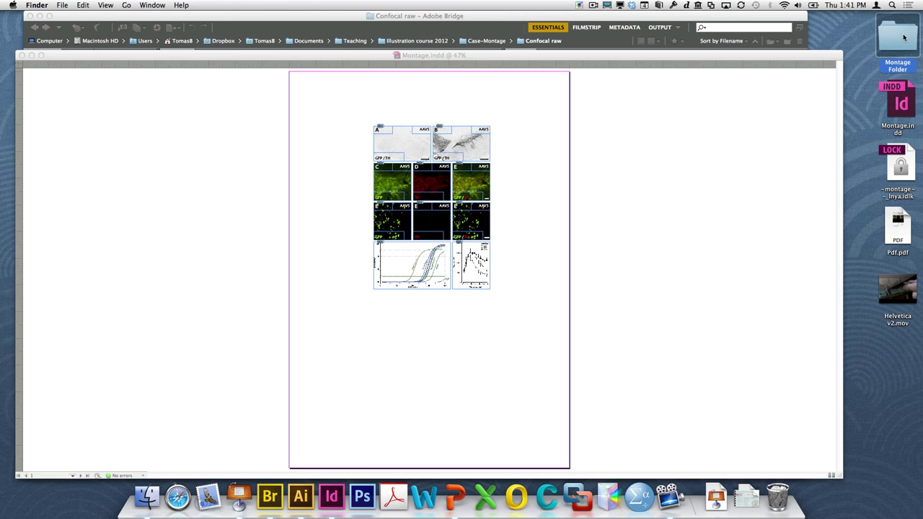
{"action": "double_click", "coordinate": [903, 38]}
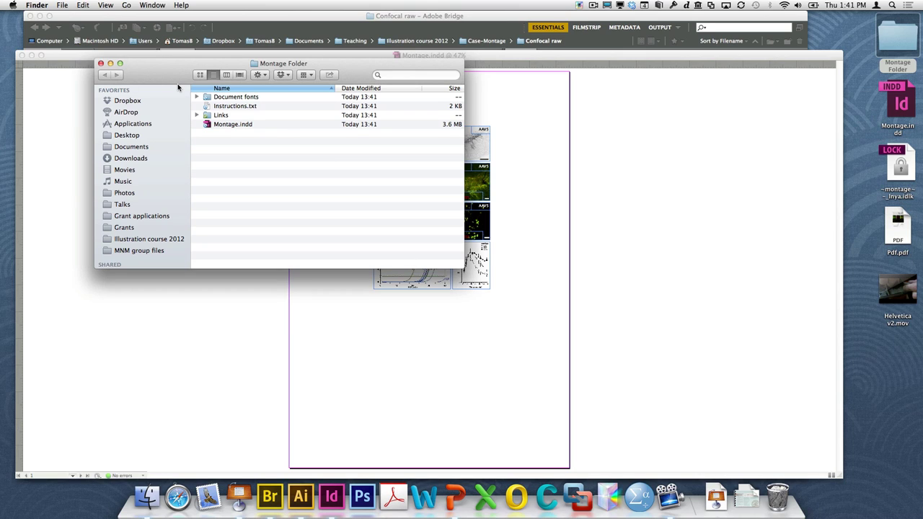
{"action": "left_click", "coordinate": [249, 127]}
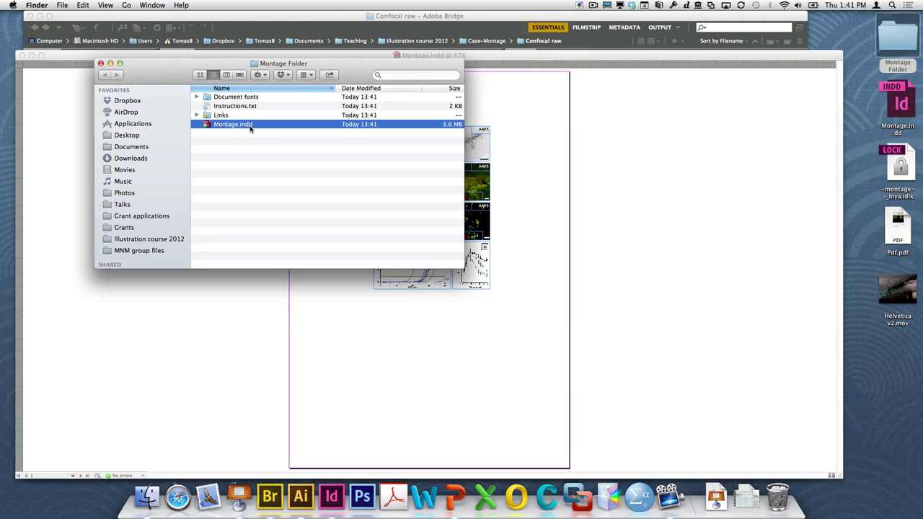
{"action": "left_click", "coordinate": [197, 97]}
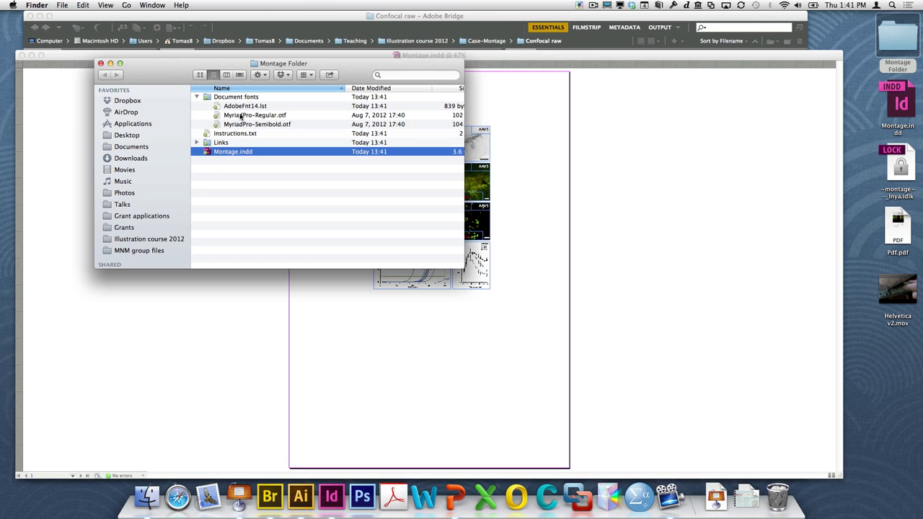
{"action": "left_click", "coordinate": [197, 97]}
{"action": "left_click", "coordinate": [197, 116]}
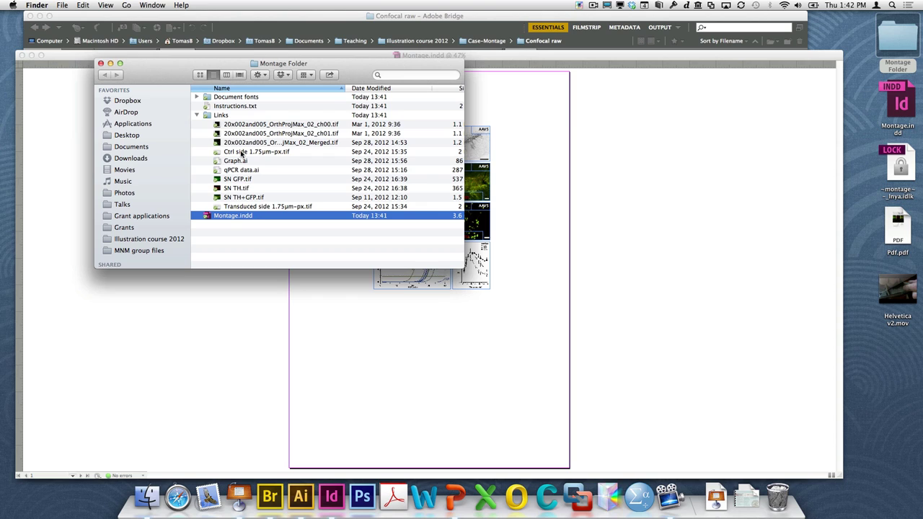
{"action": "scroll", "coordinate": [242, 155], "scroll_direction": "up", "scroll_amount": 1}
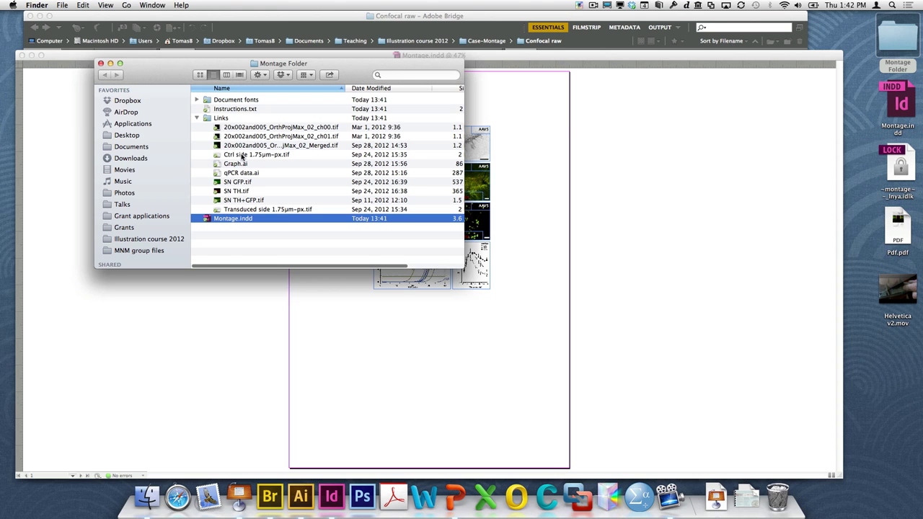
- Return to InDesign and look through the commands available for the qPCR graph and the GFP image directly above it
{"action": "left_click", "coordinate": [504, 409]}
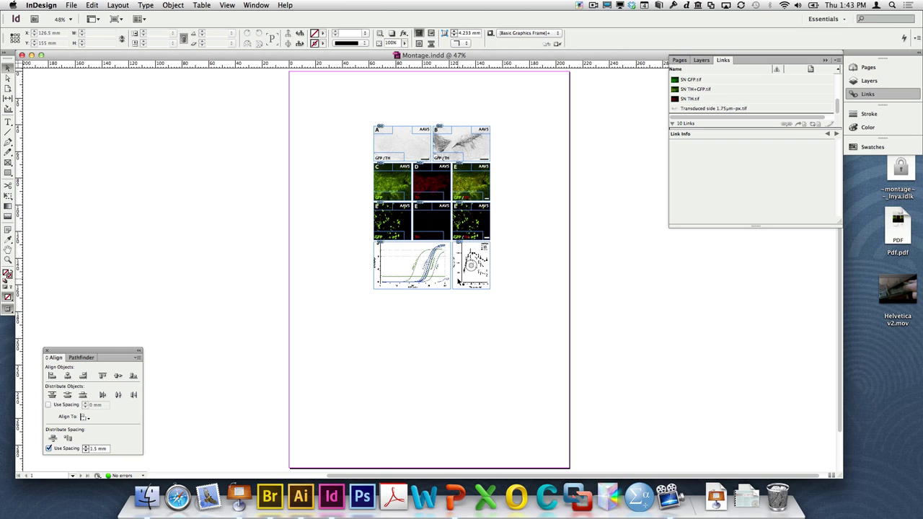
{"action": "left_click", "coordinate": [441, 266]}
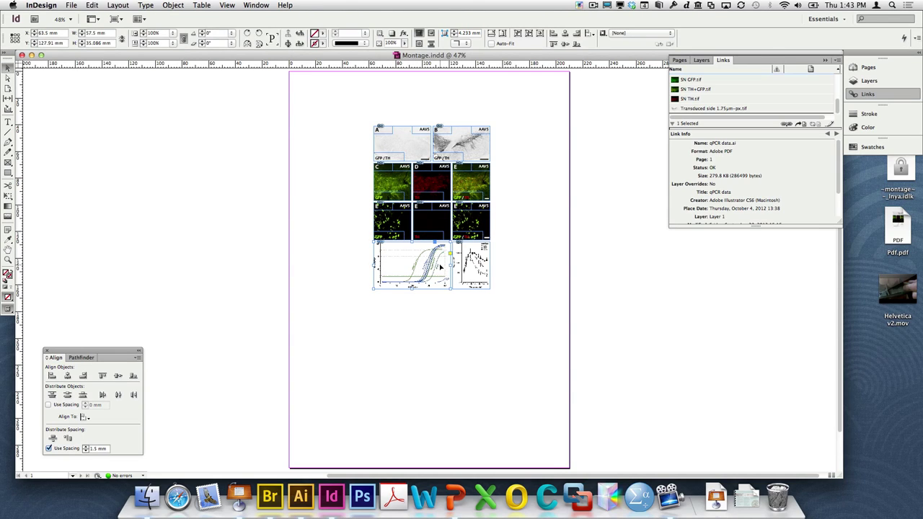
{"action": "right_click", "coordinate": [441, 267]}
{"action": "mouse_move", "coordinate": [528, 326]}
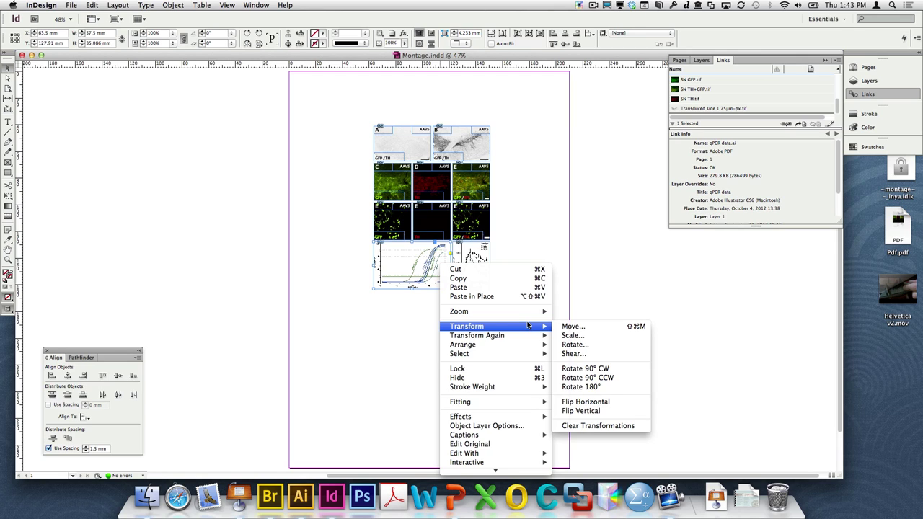
{"action": "left_click", "coordinate": [356, 306]}
{"action": "left_click", "coordinate": [382, 220]}
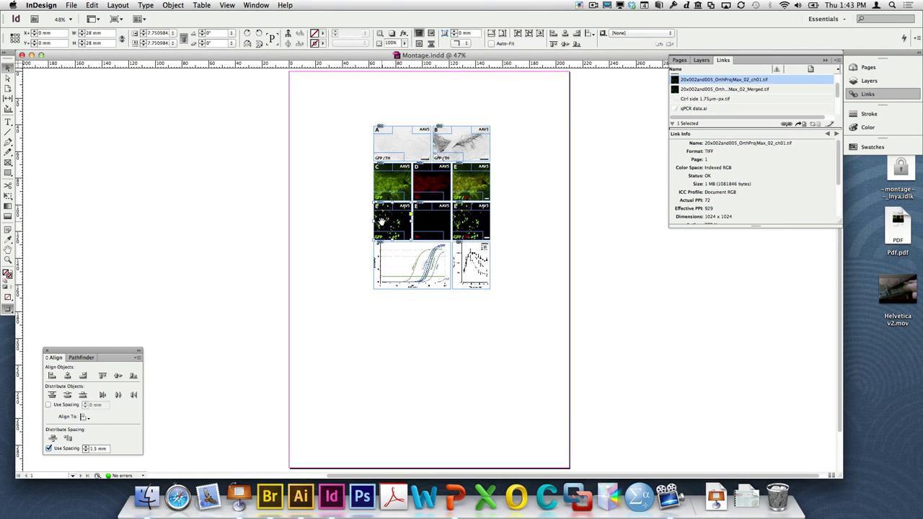
{"action": "right_click", "coordinate": [381, 220]}
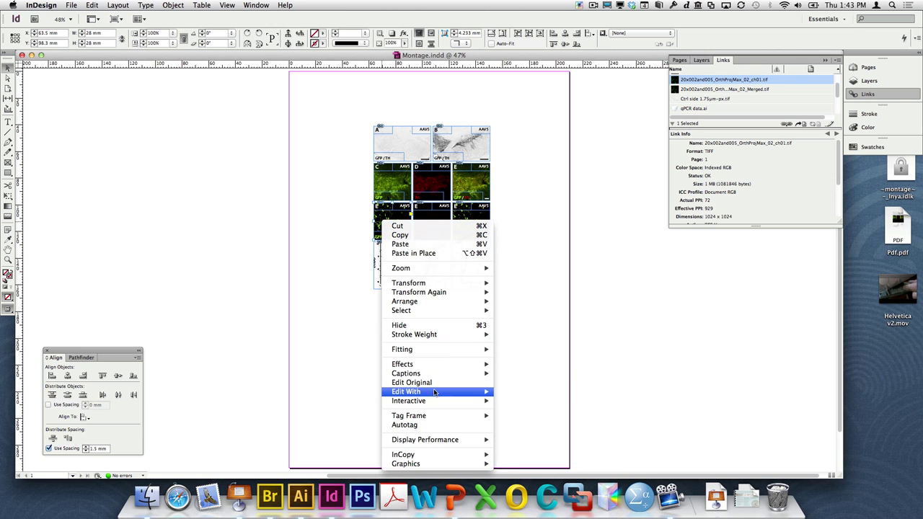
{"action": "mouse_move", "coordinate": [432, 396]}
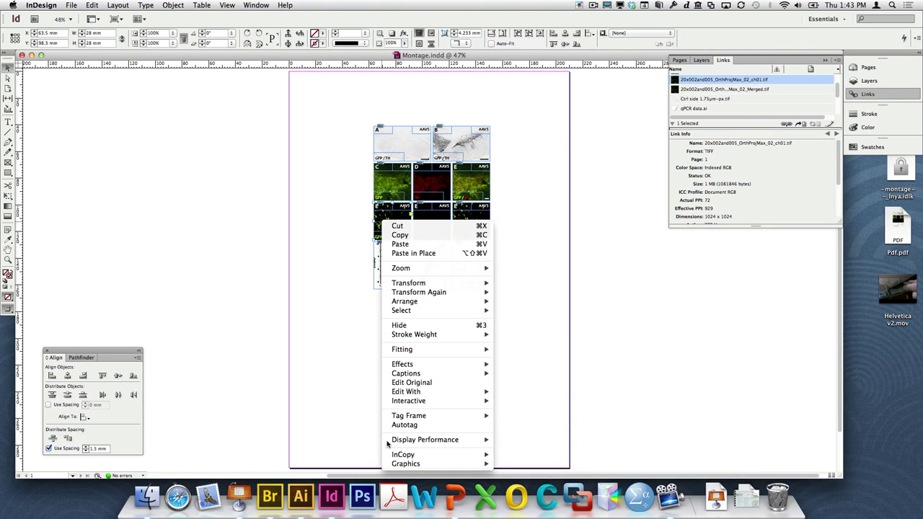
{"action": "left_click", "coordinate": [328, 383]}
{"action": "left_click", "coordinate": [302, 277]}
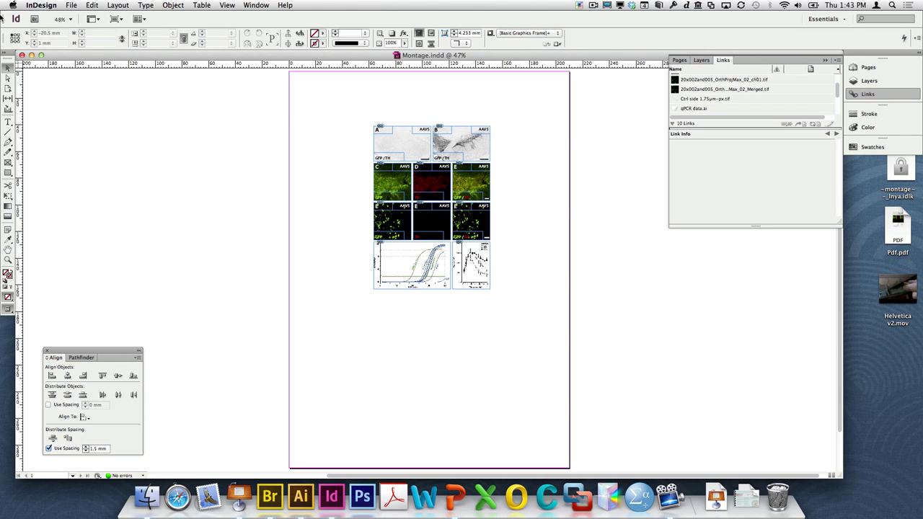
- Inspect the full uncropped extent of the rotated image inside panel A's frame up close, leaving nothing selected
{"action": "left_click", "coordinate": [7, 259]}
{"action": "left_click_drag", "start_coordinate": [350, 124], "coordinate": [508, 186]}
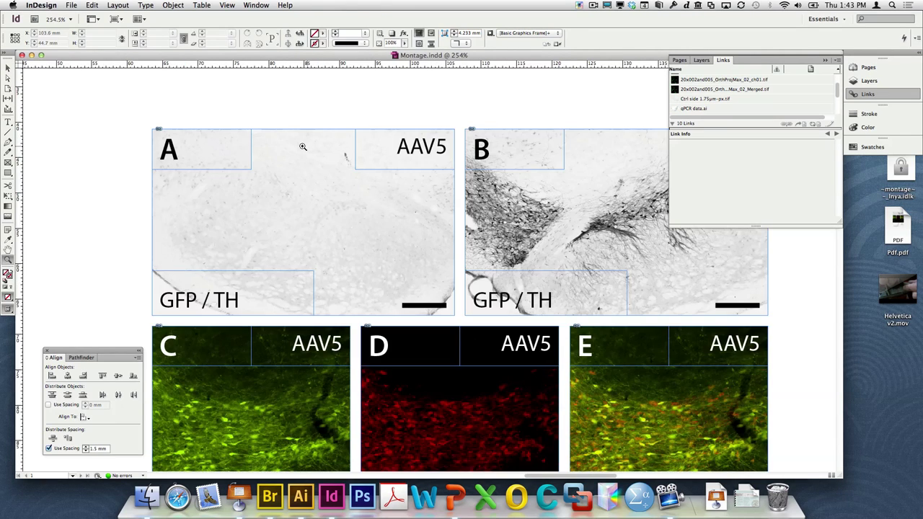
{"action": "left_click", "coordinate": [435, 217]}
{"action": "left_click", "coordinate": [8, 78]}
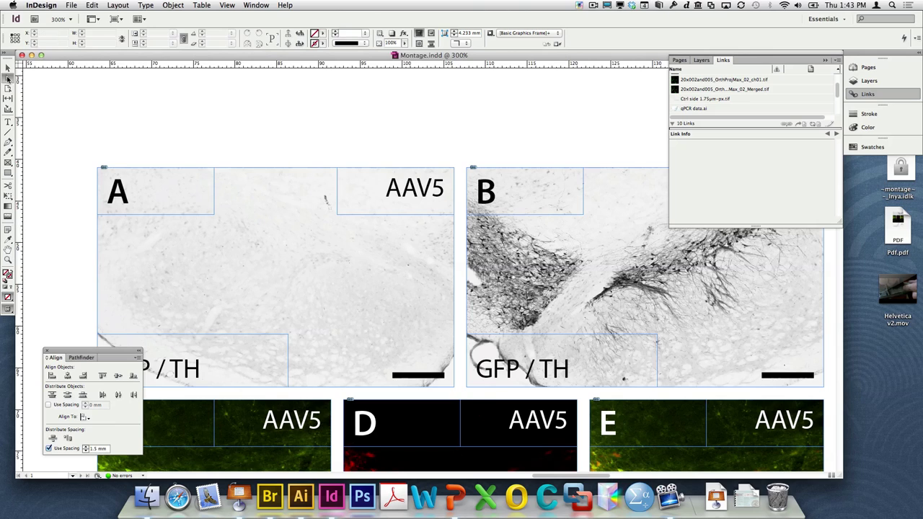
{"action": "left_click", "coordinate": [305, 269]}
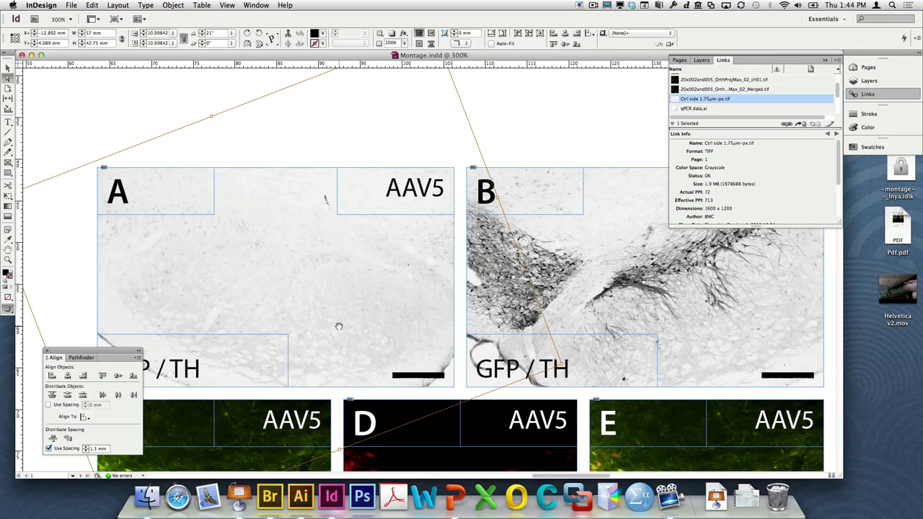
{"action": "key", "text": "super+shift+a"}
{"action": "left_click", "coordinate": [446, 171]}
{"action": "left_click", "coordinate": [176, 107]}
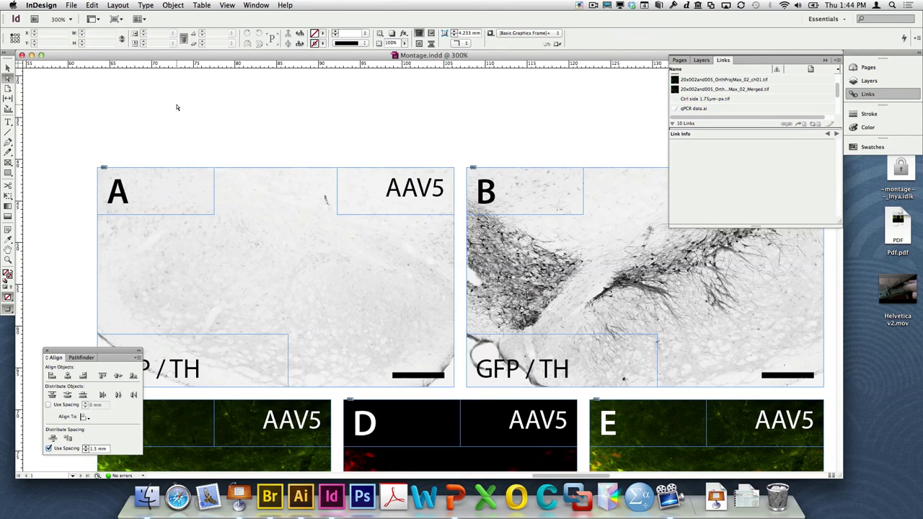
{"action": "left_click", "coordinate": [251, 267]}
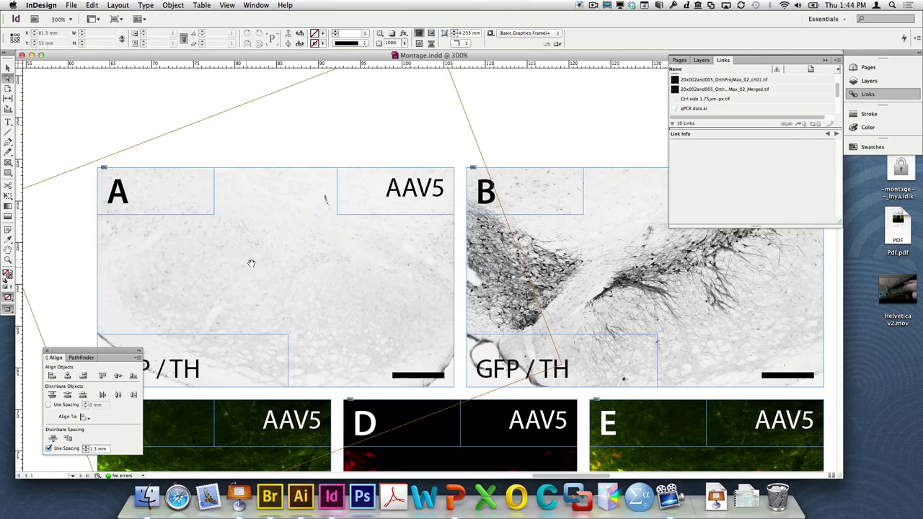
{"action": "left_click", "coordinate": [243, 149]}
{"action": "left_click", "coordinate": [129, 180]}
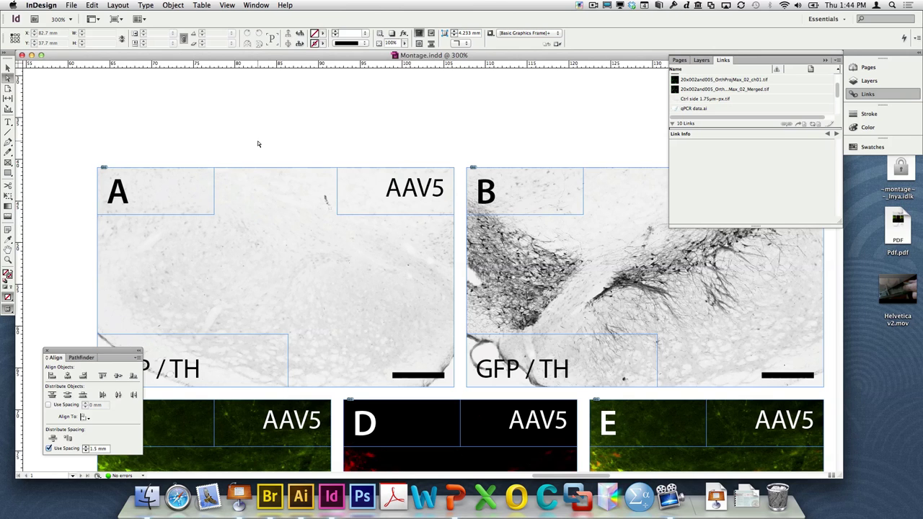
- Begin exporting the document to the Desktop in Adobe PDF (Print) format under the file name Submission
{"action": "key", "text": "super+minus"}
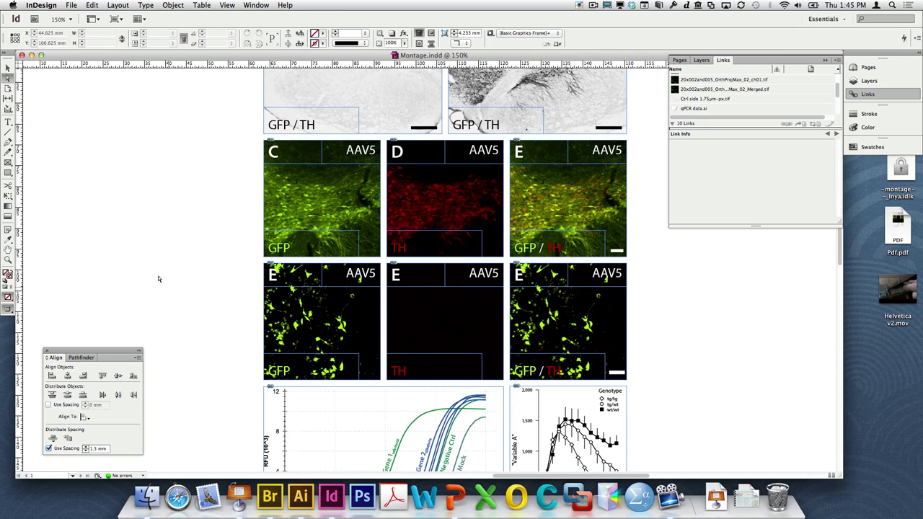
{"action": "left_click", "coordinate": [71, 5]}
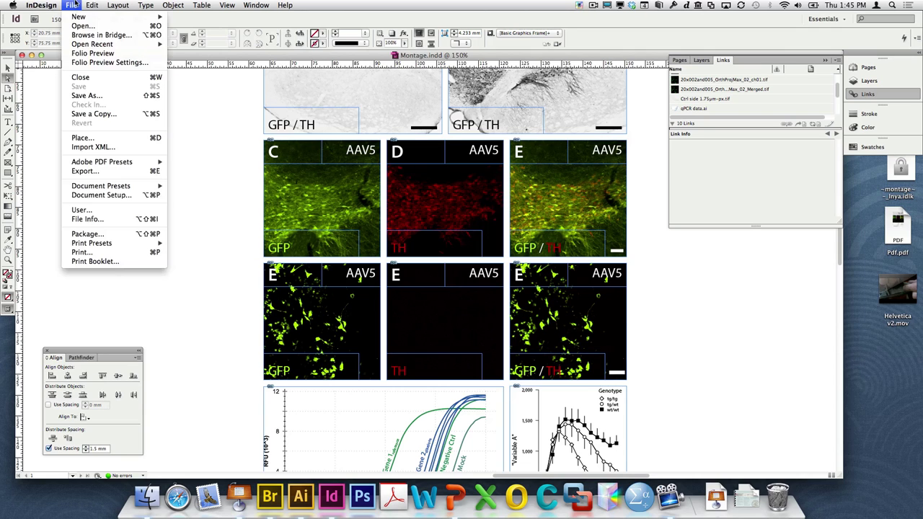
{"action": "left_click", "coordinate": [103, 171]}
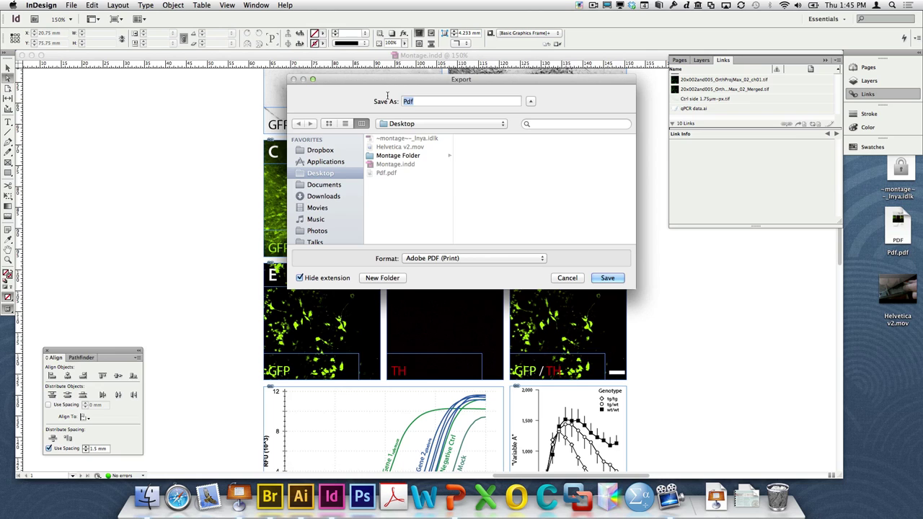
{"action": "type", "text": "Submission"}
{"action": "left_click", "coordinate": [619, 280]}
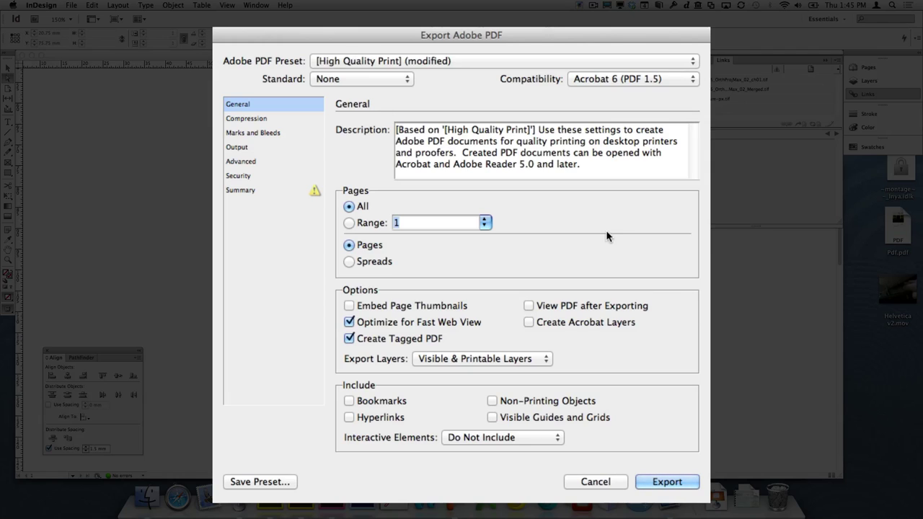
- Set color image compression to Average Downsampling to 300 ppi for images above 450 ppi, keeping Automatic (JPEG)
{"action": "left_click", "coordinate": [257, 119]}
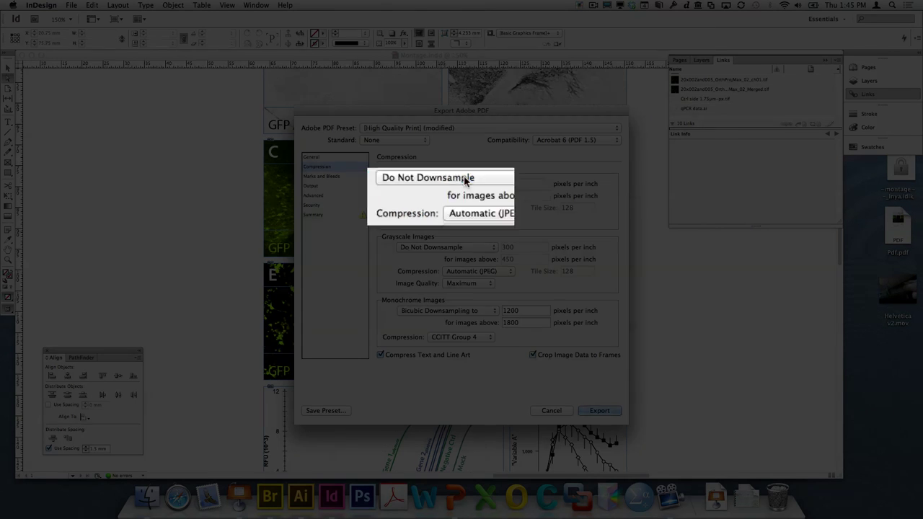
{"action": "left_click", "coordinate": [465, 181]}
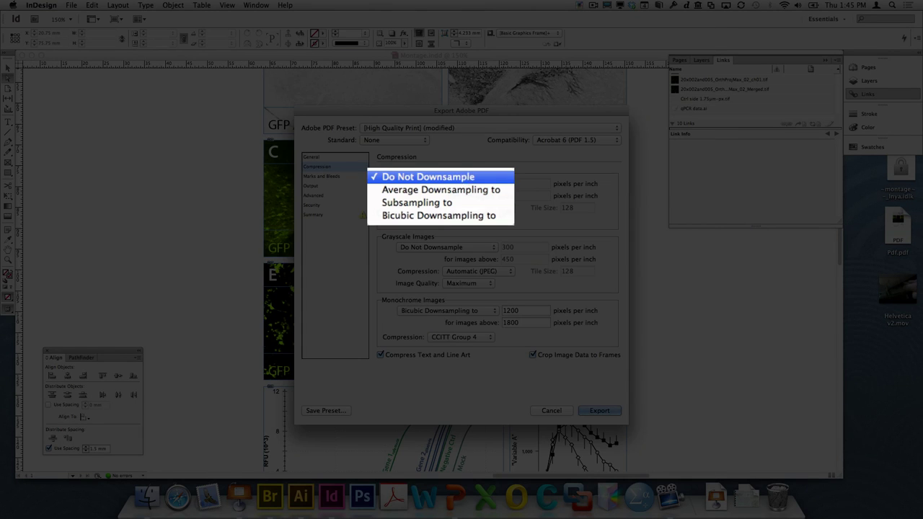
{"action": "left_click", "coordinate": [468, 190]}
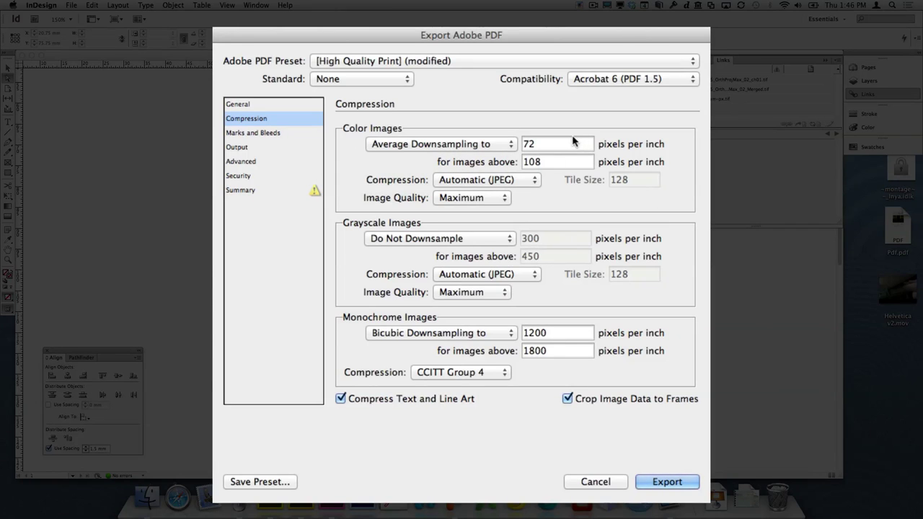
{"action": "left_click_drag", "start_coordinate": [552, 140], "coordinate": [518, 144]}
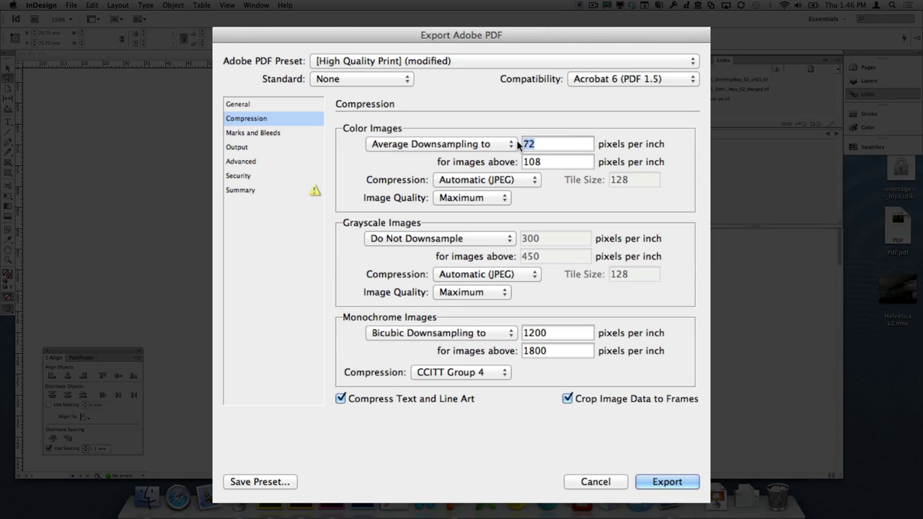
{"action": "type", "text": "300"}
{"action": "key", "text": "Tab"}
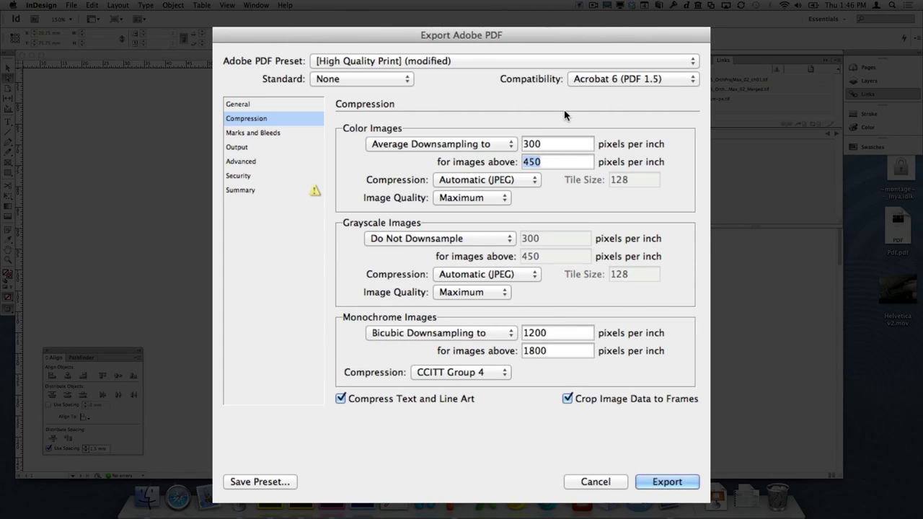
{"action": "left_click", "coordinate": [505, 179]}
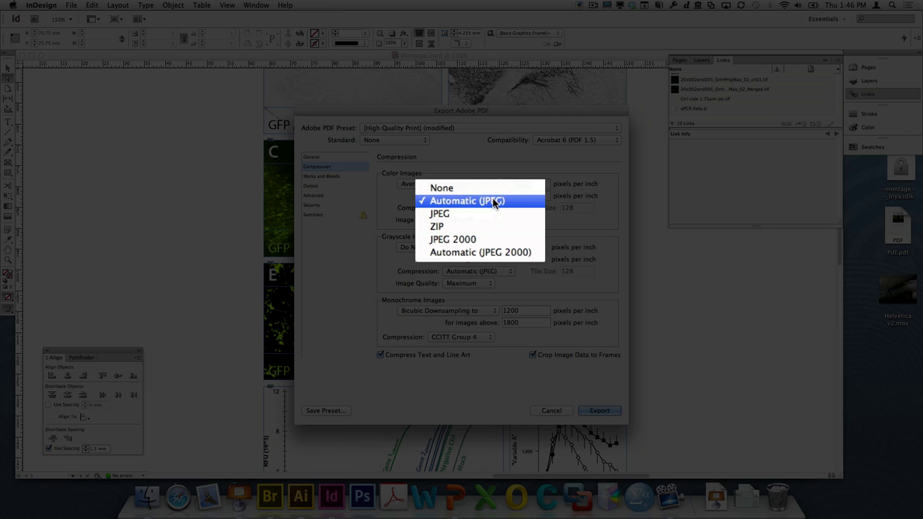
{"action": "left_click", "coordinate": [398, 208]}
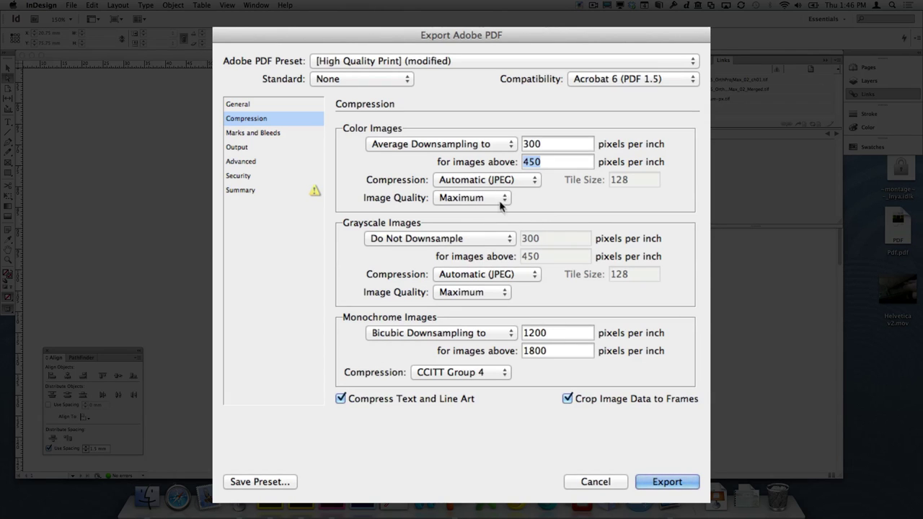
- Apply Average Downsampling to 300 ppi to grayscale images and set image quality to High for both color and grayscale
{"action": "left_click", "coordinate": [494, 239]}
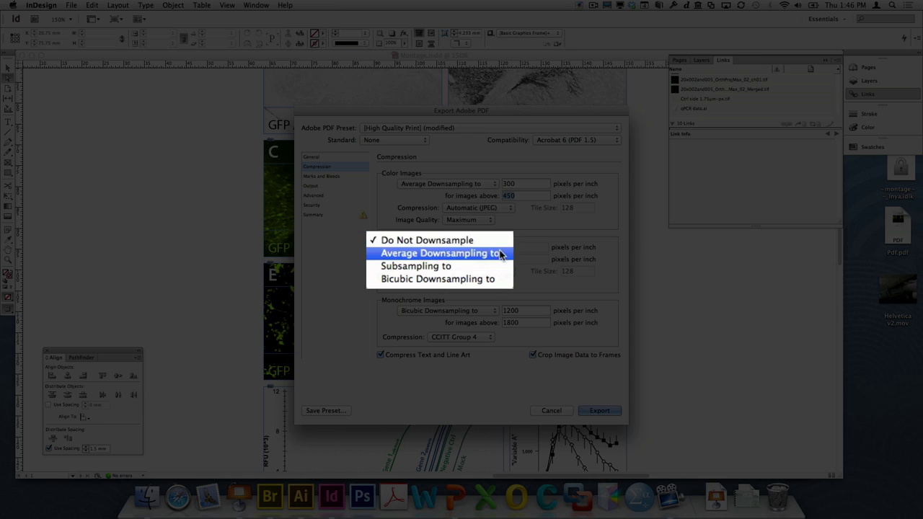
{"action": "left_click", "coordinate": [504, 253]}
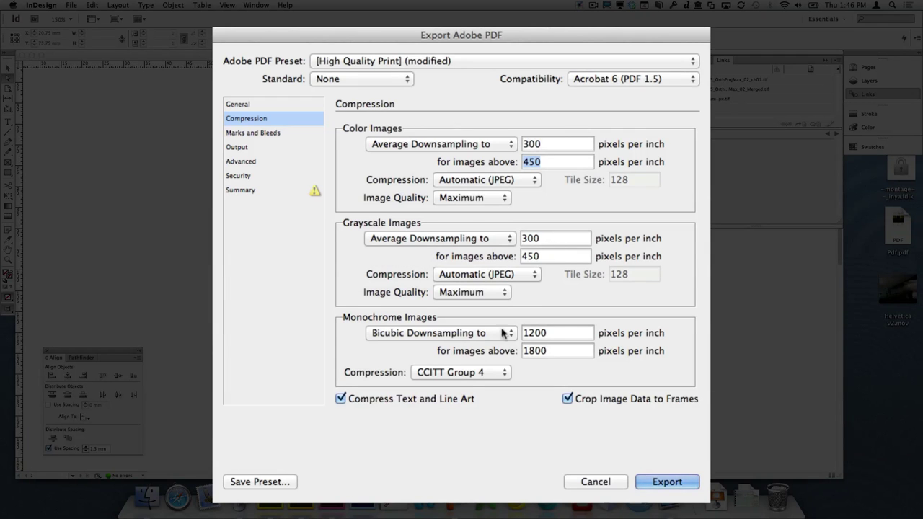
{"action": "left_click", "coordinate": [490, 197]}
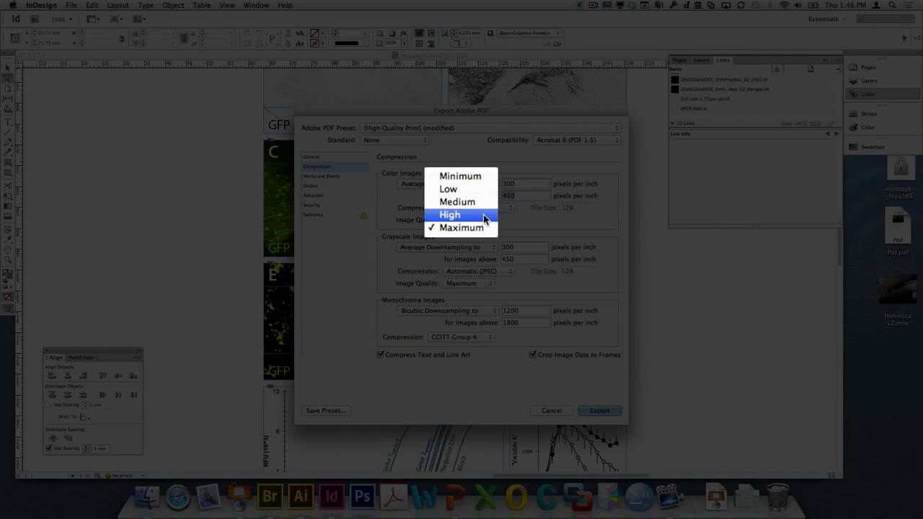
{"action": "left_click", "coordinate": [496, 181]}
{"action": "left_click", "coordinate": [509, 295]}
{"action": "left_click", "coordinate": [505, 274]}
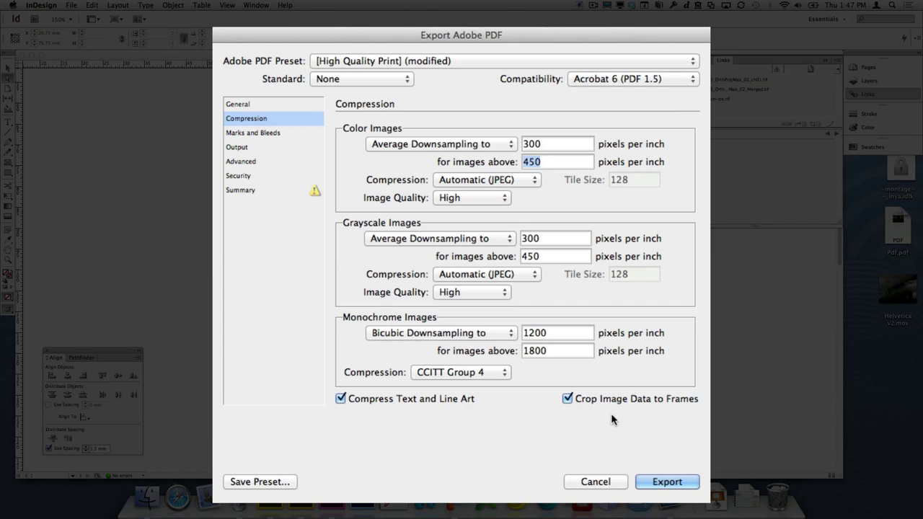
- Set the PDF compatibility to Acrobat 7 (PDF 1.6) and export the file
{"action": "left_click", "coordinate": [651, 80]}
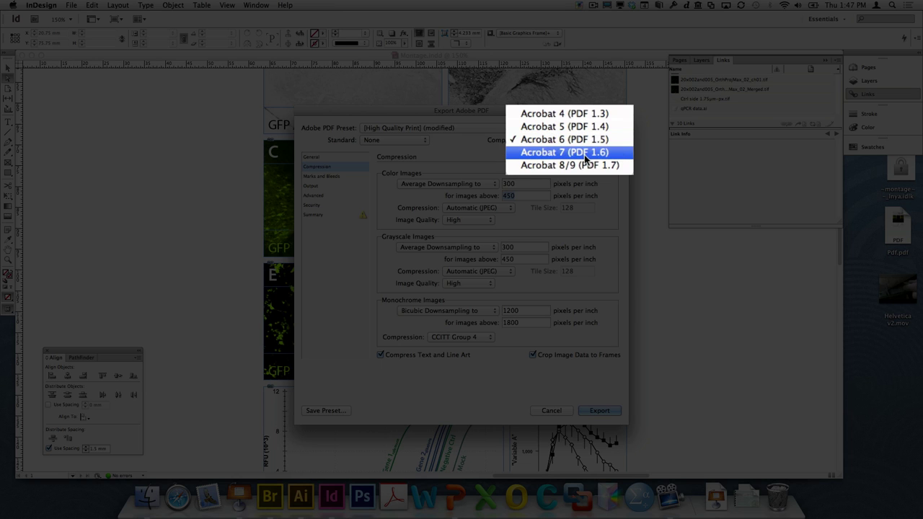
{"action": "left_click", "coordinate": [585, 159]}
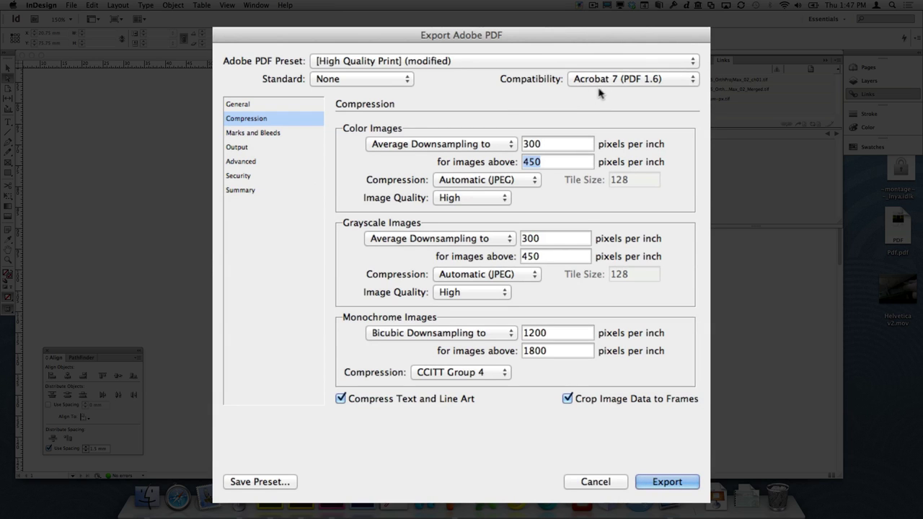
{"action": "left_click", "coordinate": [613, 79]}
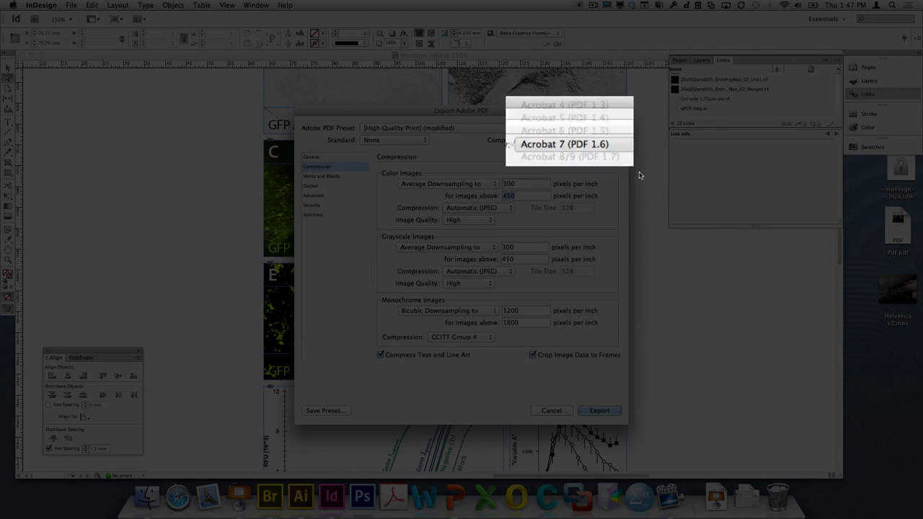
{"action": "left_click", "coordinate": [551, 144]}
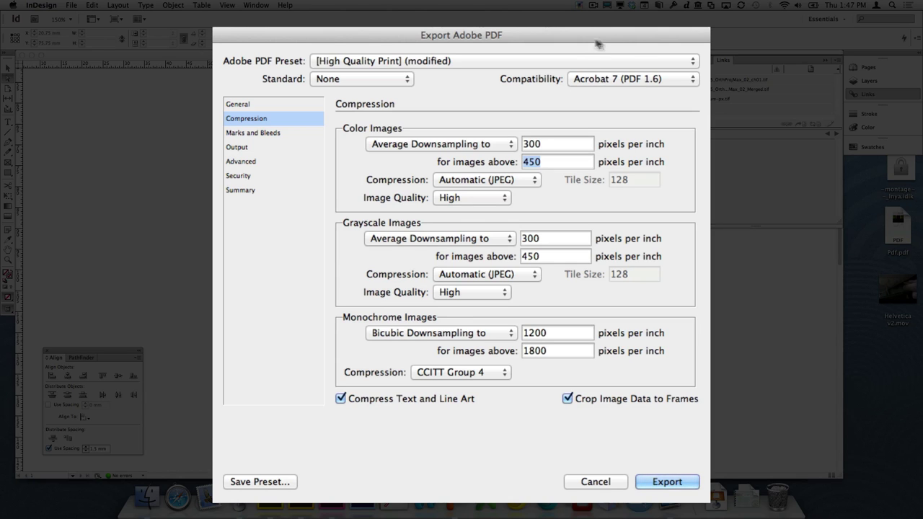
{"action": "left_click", "coordinate": [612, 139]}
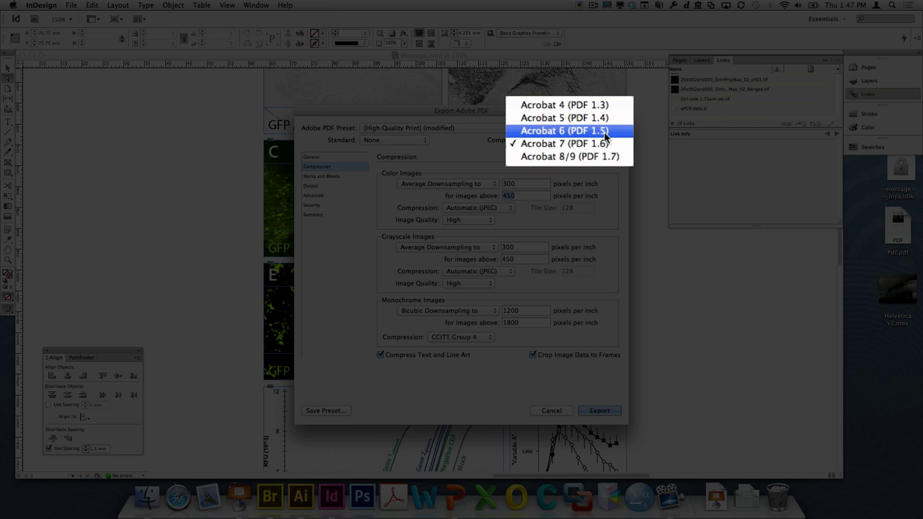
{"action": "left_click", "coordinate": [608, 131]}
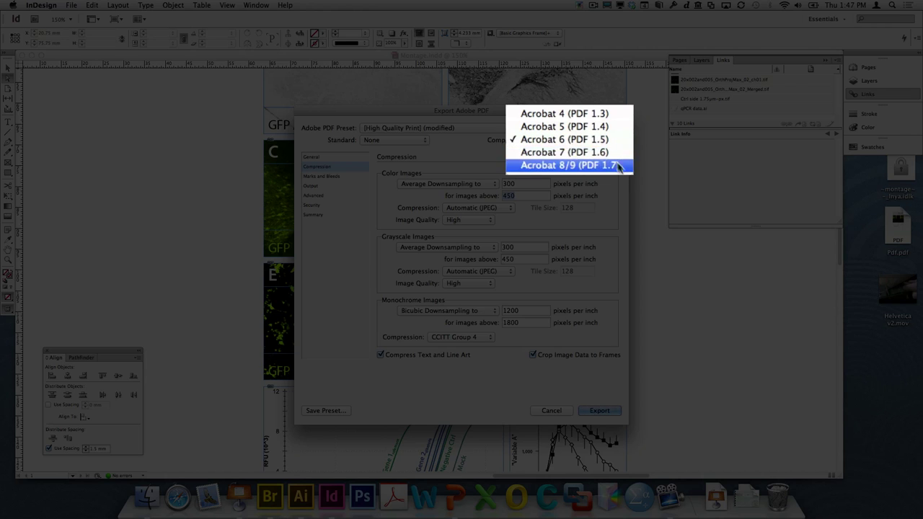
{"action": "left_click", "coordinate": [597, 152]}
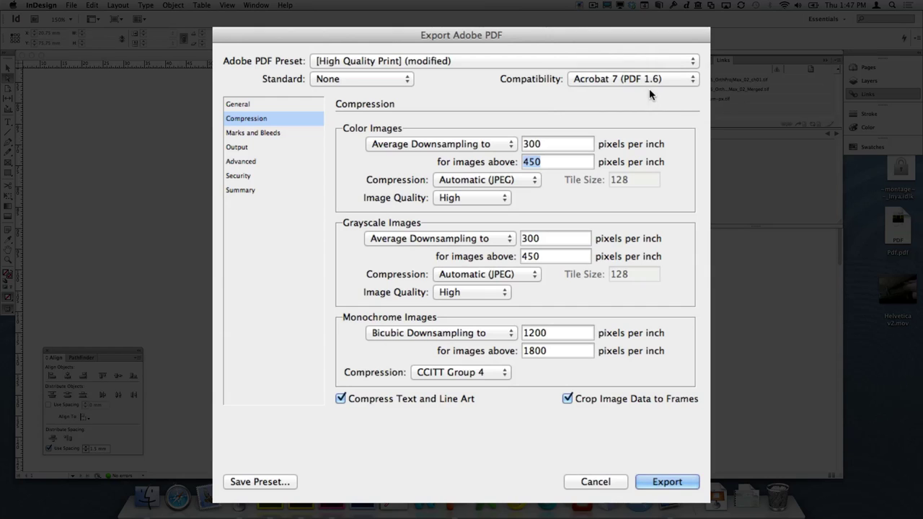
{"action": "left_click", "coordinate": [667, 481]}
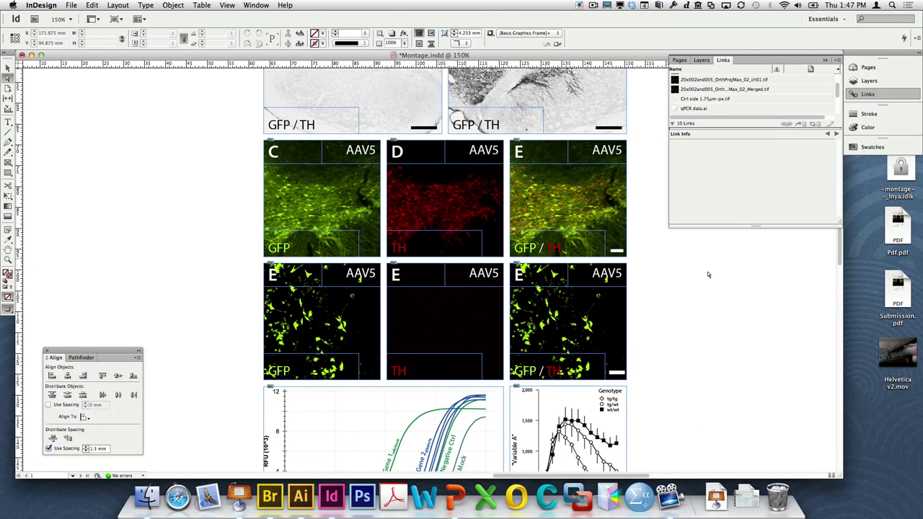
- Clear the view of the desktop files, closing the Confocal raw window in Bridge
{"action": "key", "text": "super+Tab"}
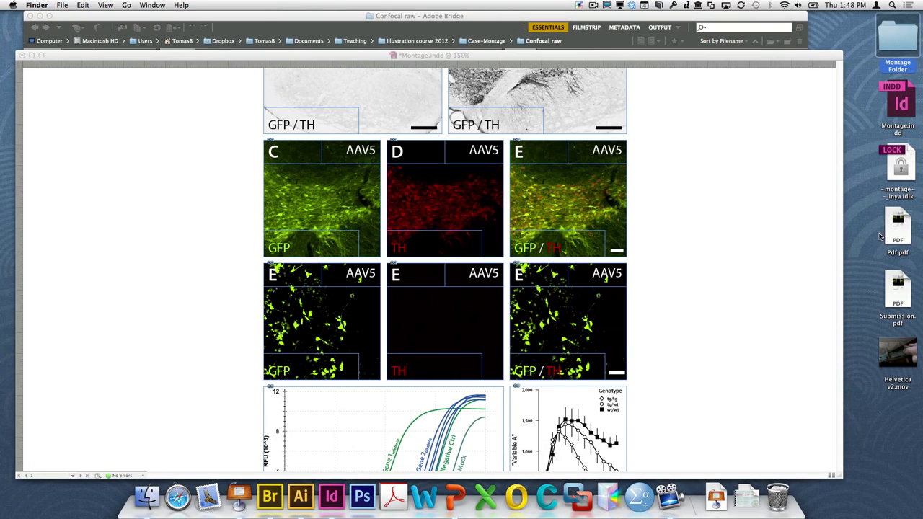
{"action": "left_click", "coordinate": [792, 51]}
{"action": "left_click", "coordinate": [538, 185]}
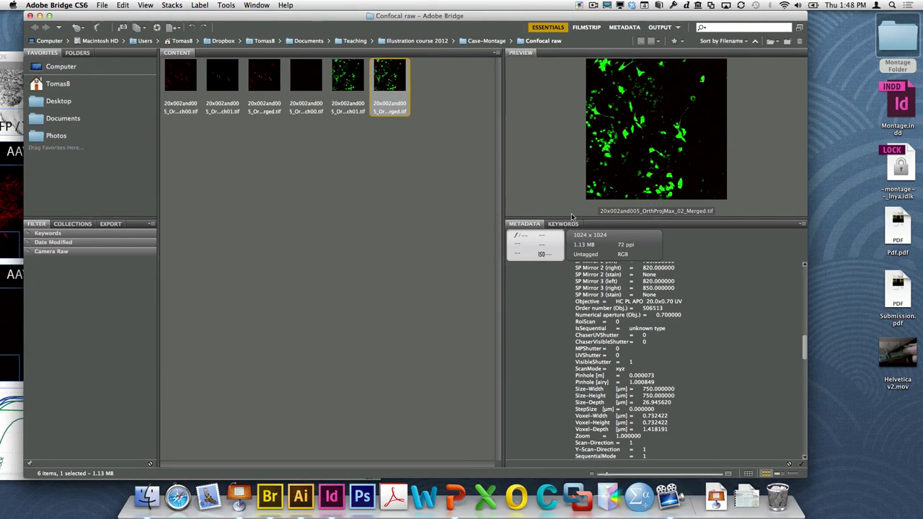
{"action": "key", "text": "super+w"}
{"action": "left_click", "coordinate": [889, 280]}
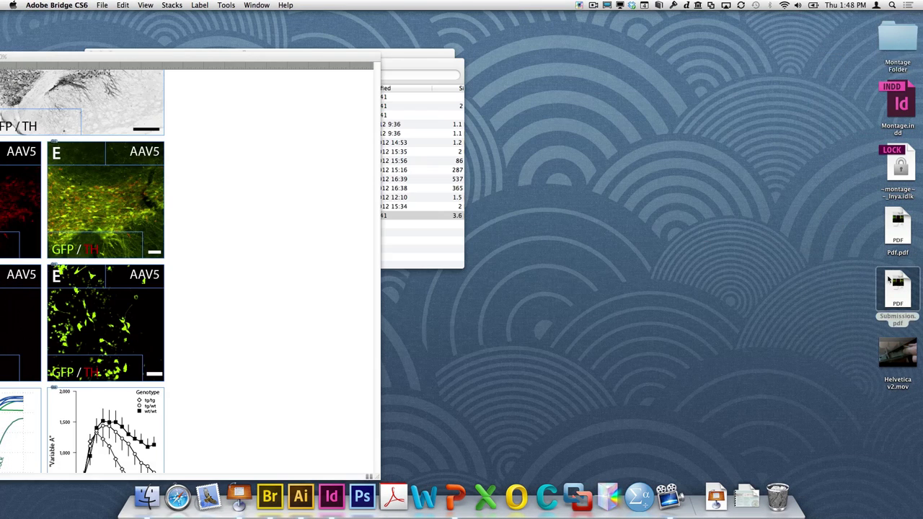
{"action": "left_click_drag", "start_coordinate": [889, 280], "coordinate": [575, 128]}
- Show the Finder info for Montage Folder and Submission.pdf side by side to compare their file sizes
{"action": "left_click", "coordinate": [900, 46]}
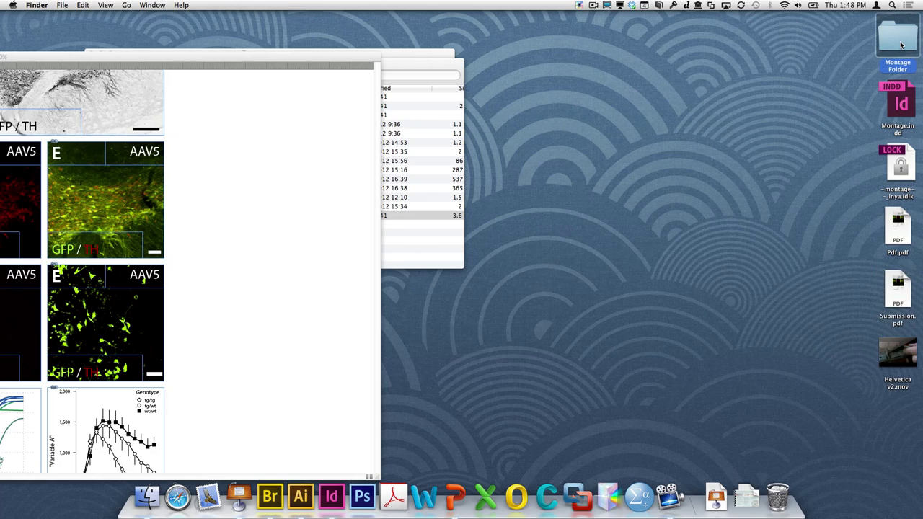
{"action": "key", "text": "super+i"}
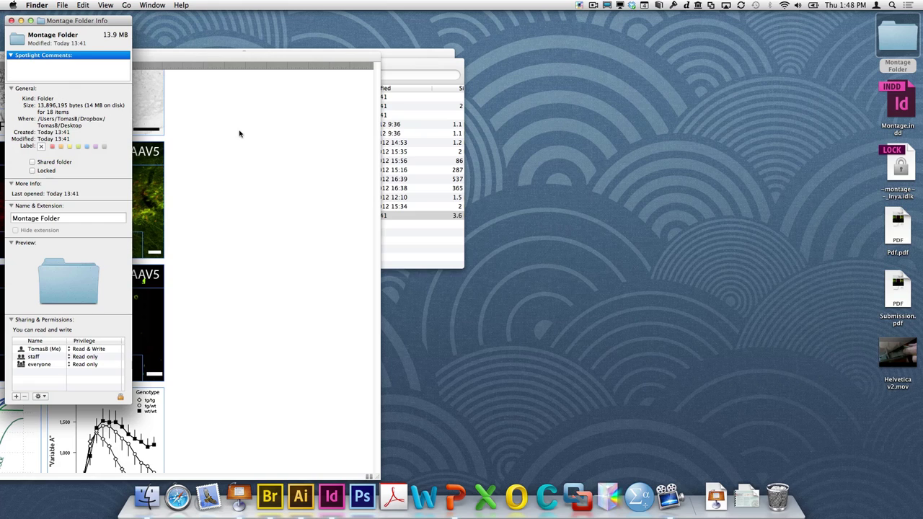
{"action": "double_click", "coordinate": [898, 289]}
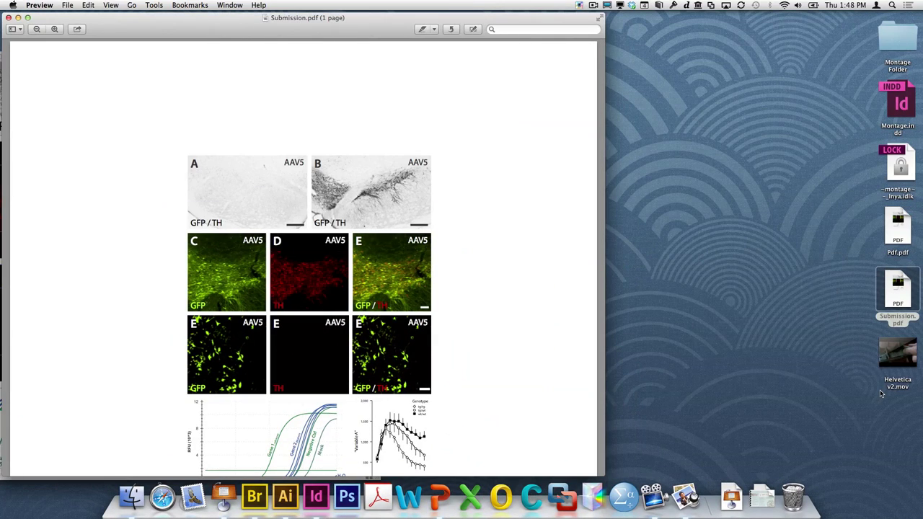
{"action": "key", "text": "super+w"}
{"action": "key", "text": "super+i"}
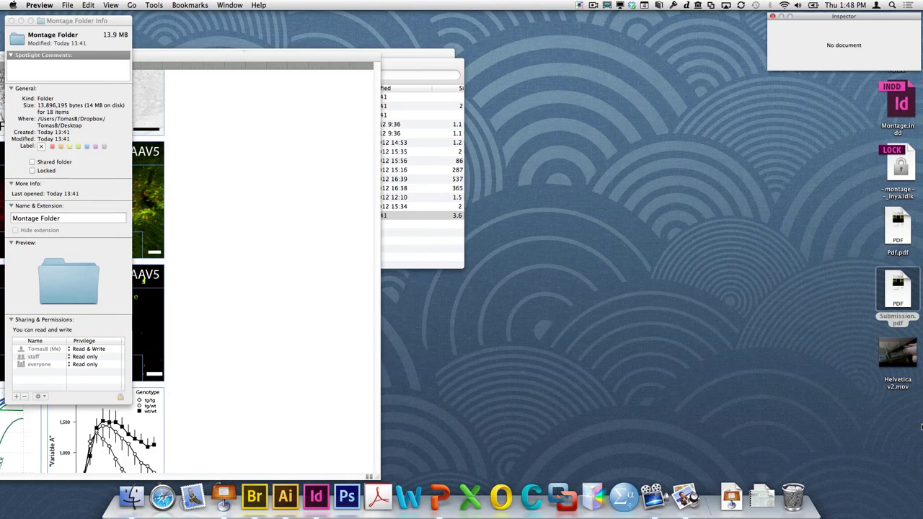
{"action": "key", "text": "super+q"}
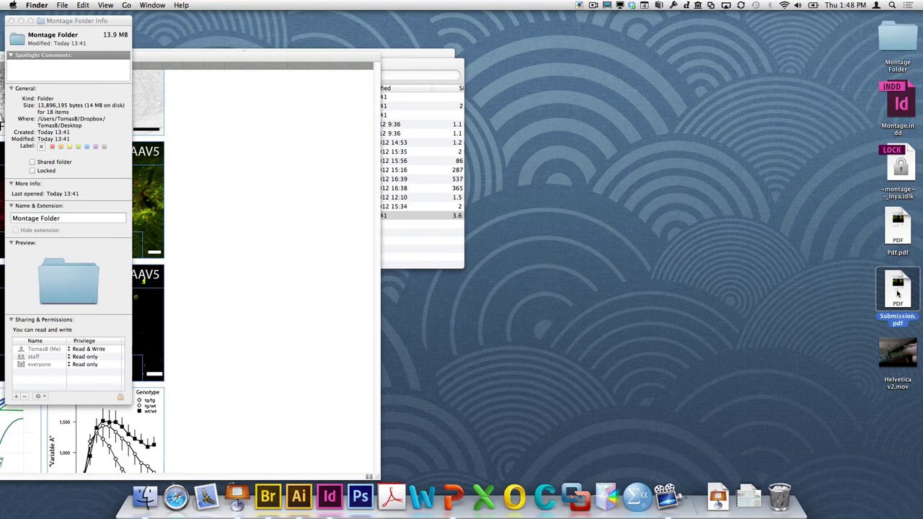
{"action": "key", "text": "super+i"}
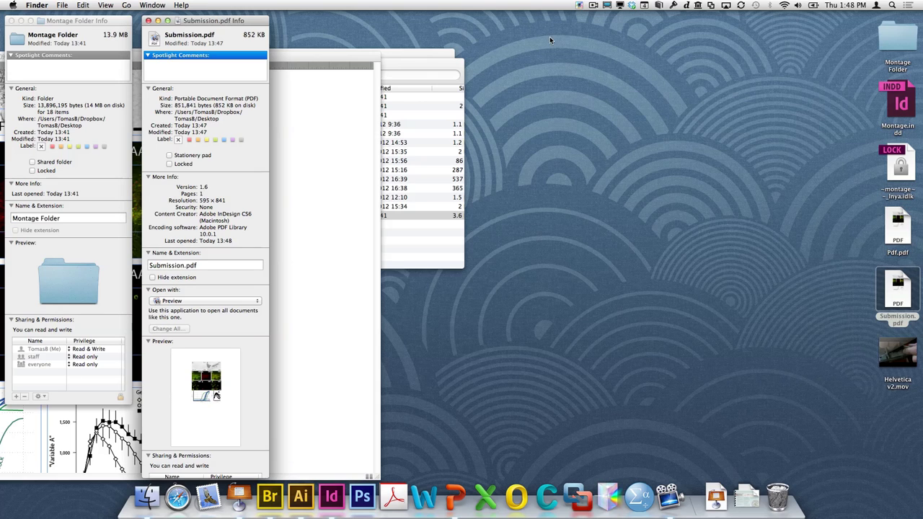
- Open Submission.pdf in Preview and inspect the image and text quality of panel D up close
{"action": "double_click", "coordinate": [901, 292]}
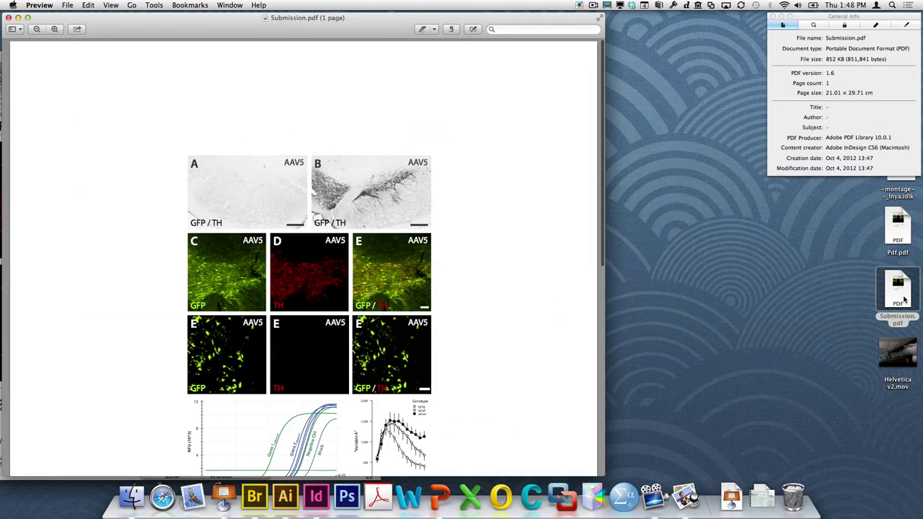
{"action": "left_click", "coordinate": [54, 30]}
{"action": "left_click", "coordinate": [54, 30]}
{"action": "left_click", "coordinate": [54, 30]}
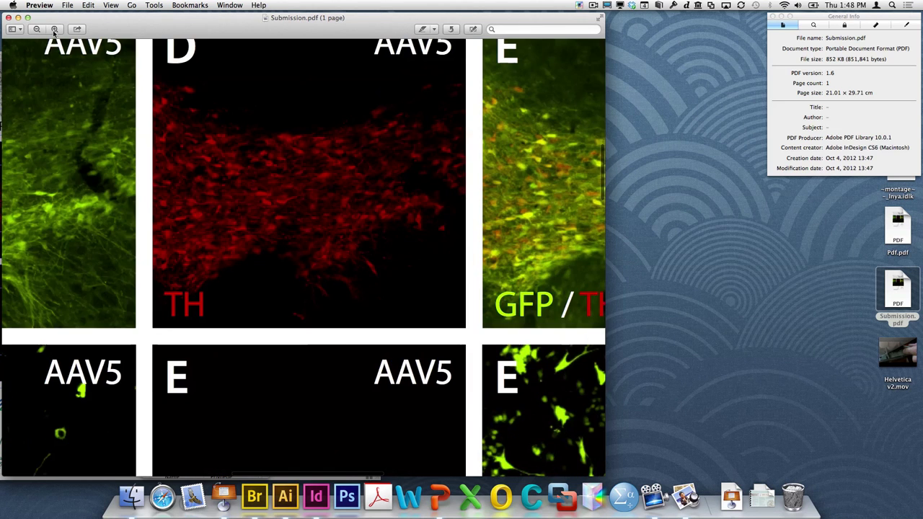
{"action": "left_click", "coordinate": [54, 30]}
{"action": "scroll", "coordinate": [210, 94], "scroll_direction": "up", "scroll_amount": 15}
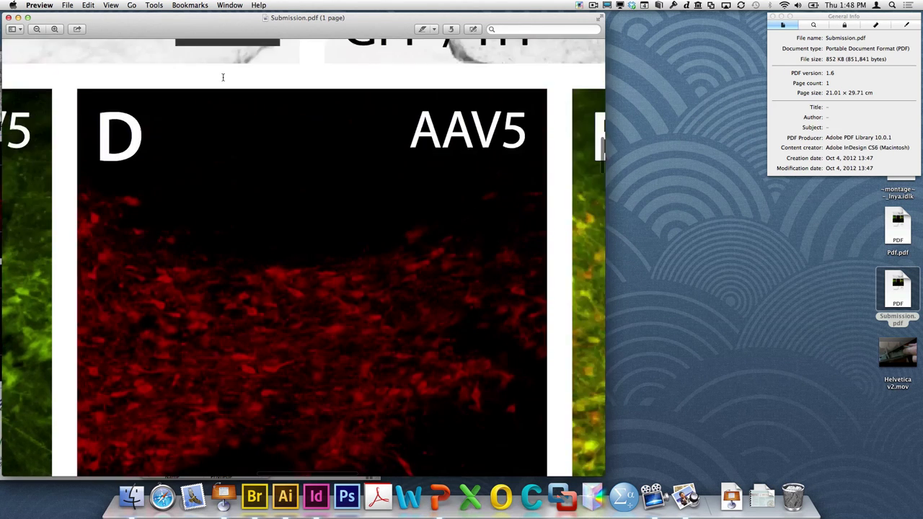
- Inspect panel B up close and the full figure page in Submission.pdf, and close the PDF
{"action": "scroll", "coordinate": [223, 78], "scroll_direction": "right", "scroll_amount": 10}
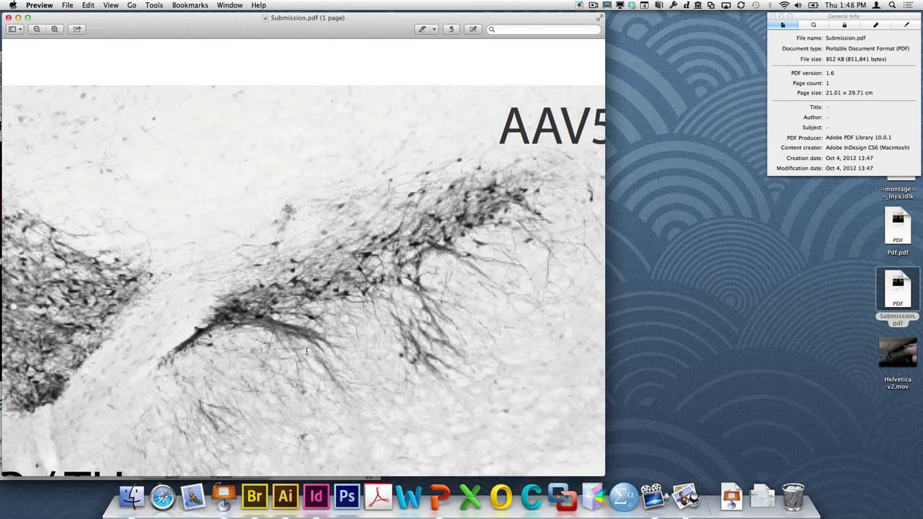
{"action": "left_click", "coordinate": [35, 29]}
{"action": "left_click", "coordinate": [35, 29]}
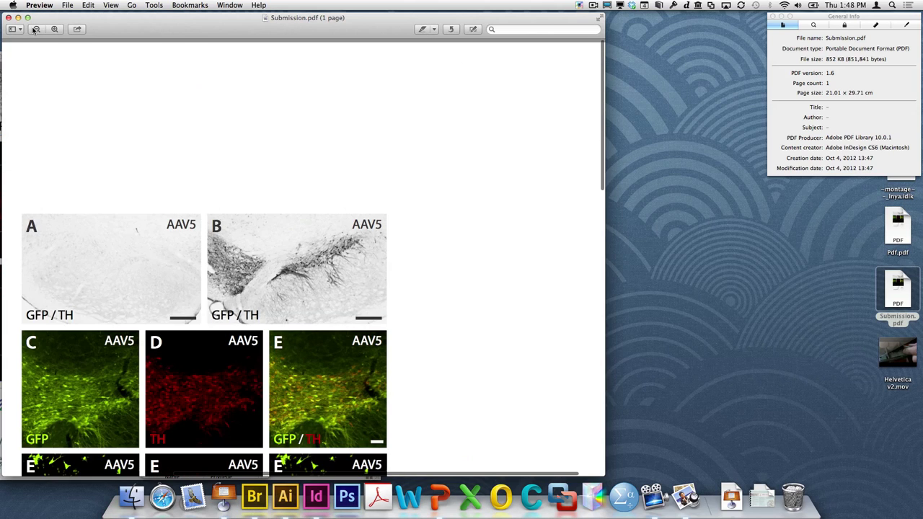
{"action": "left_click", "coordinate": [35, 30]}
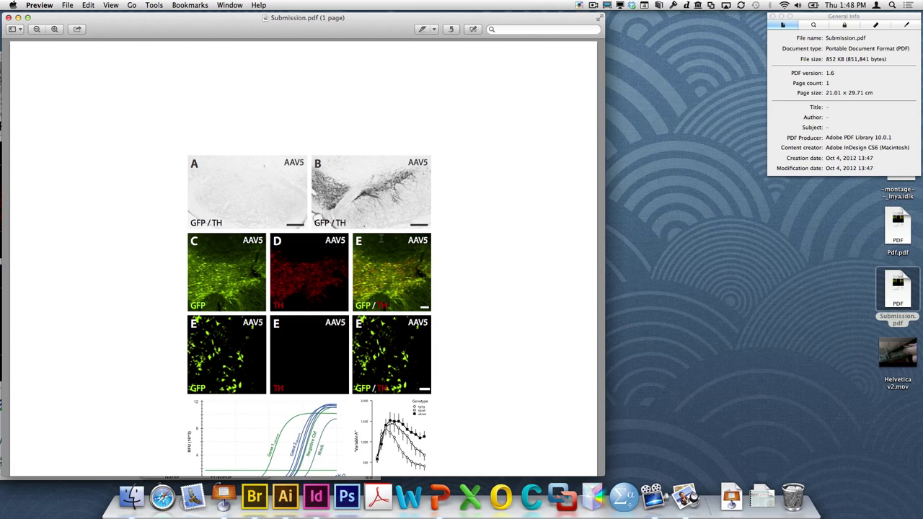
{"action": "key", "text": "super+plus"}
{"action": "key", "text": "super+minus"}
{"action": "key", "text": "super+w"}
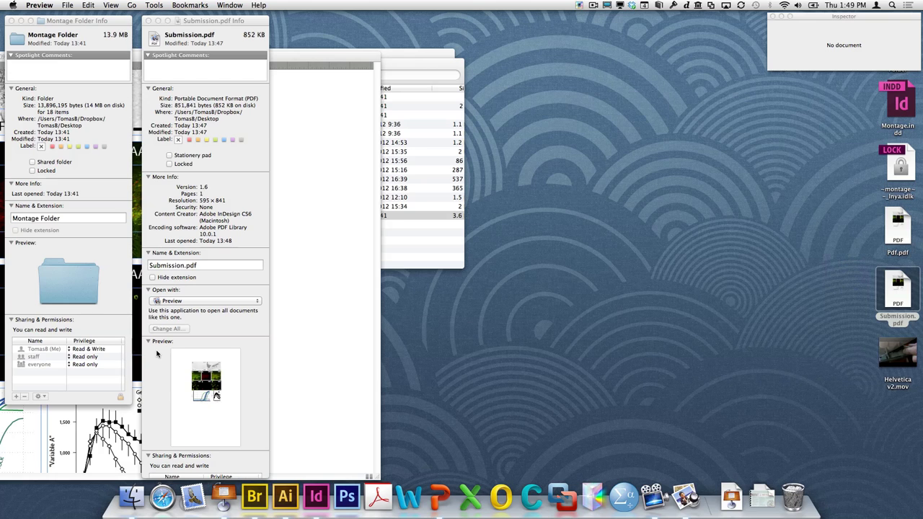
- Switch to InDesign, widen the Montage.indd window, review the General and Advanced EPS export options for the figure, and cancel the export
{"action": "key", "text": "super+Tab"}
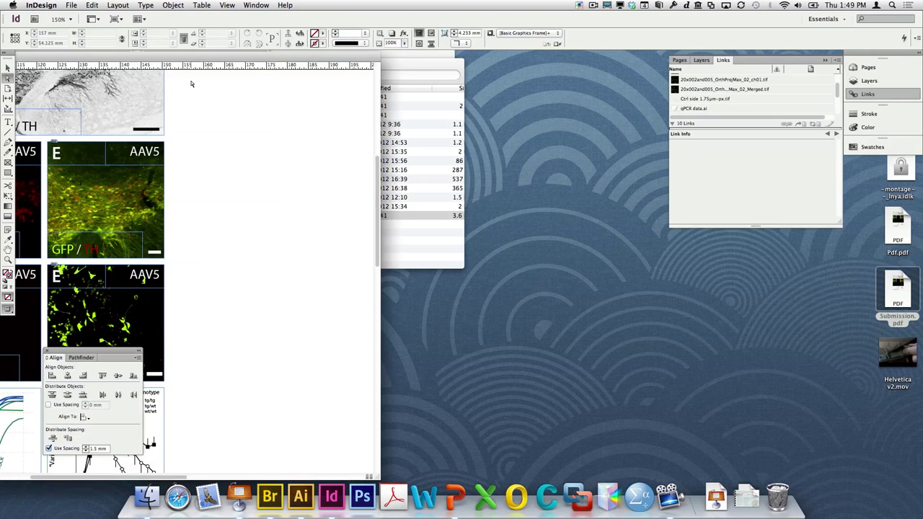
{"action": "left_click_drag", "start_coordinate": [184, 63], "coordinate": [648, 64]}
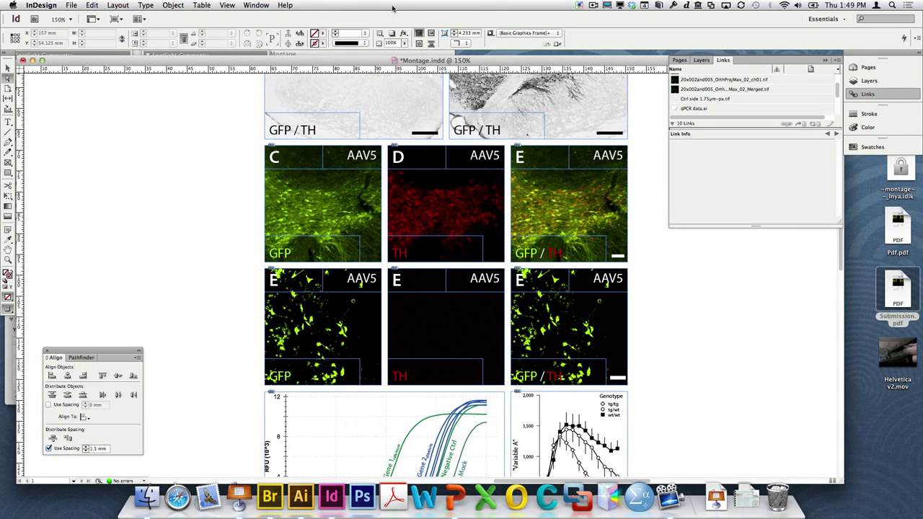
{"action": "left_click", "coordinate": [69, 5]}
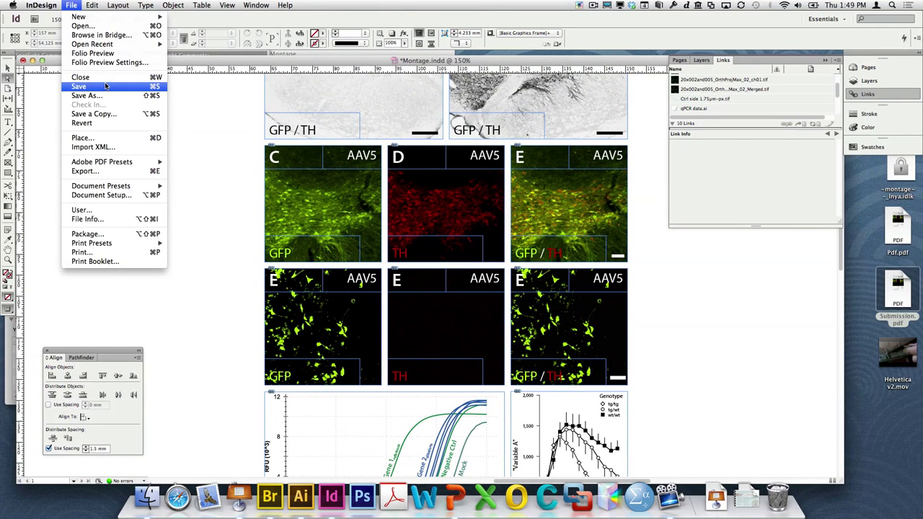
{"action": "left_click", "coordinate": [111, 172]}
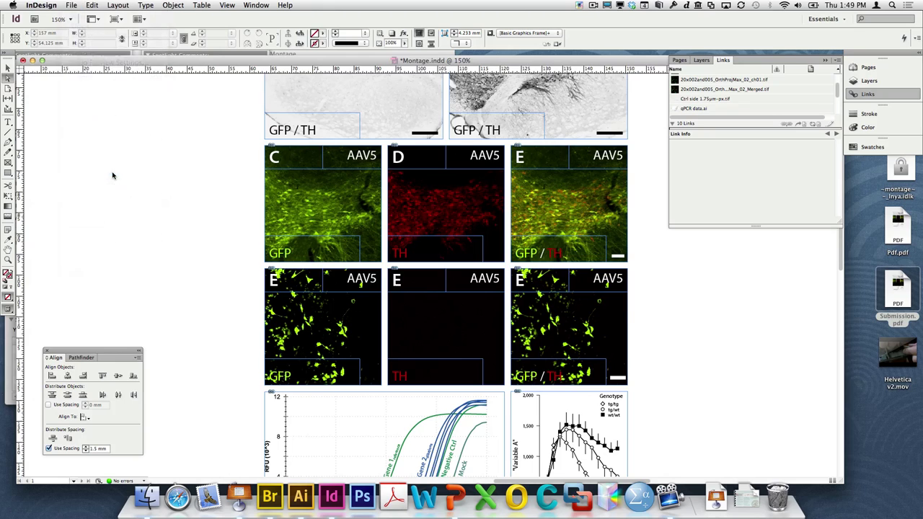
{"action": "left_click", "coordinate": [465, 259]}
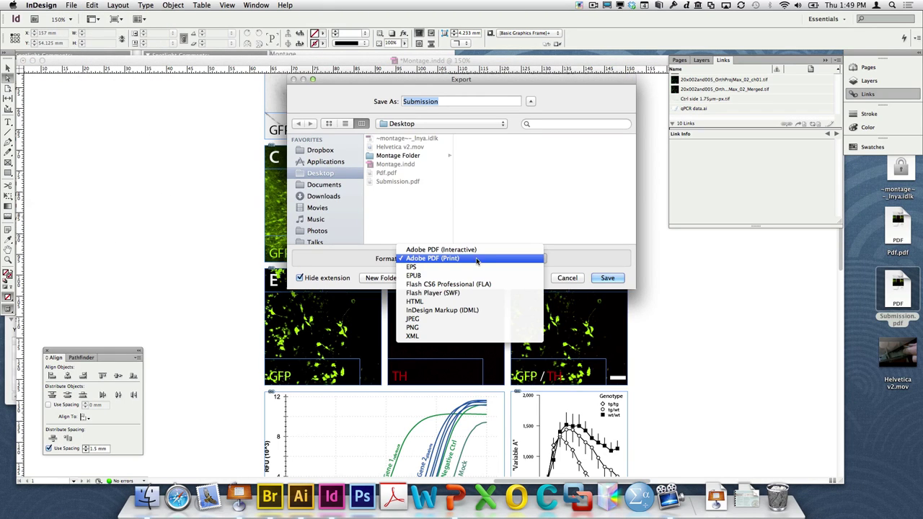
{"action": "left_click", "coordinate": [465, 267]}
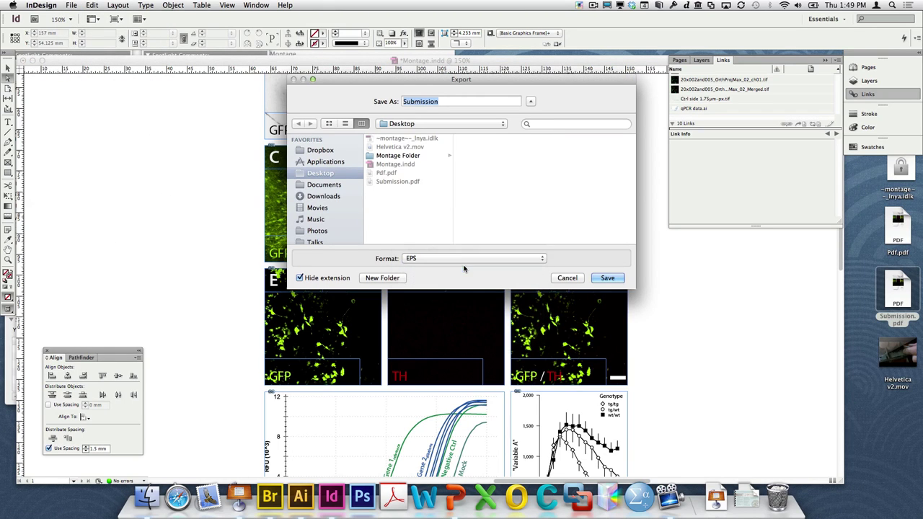
{"action": "left_click", "coordinate": [607, 278]}
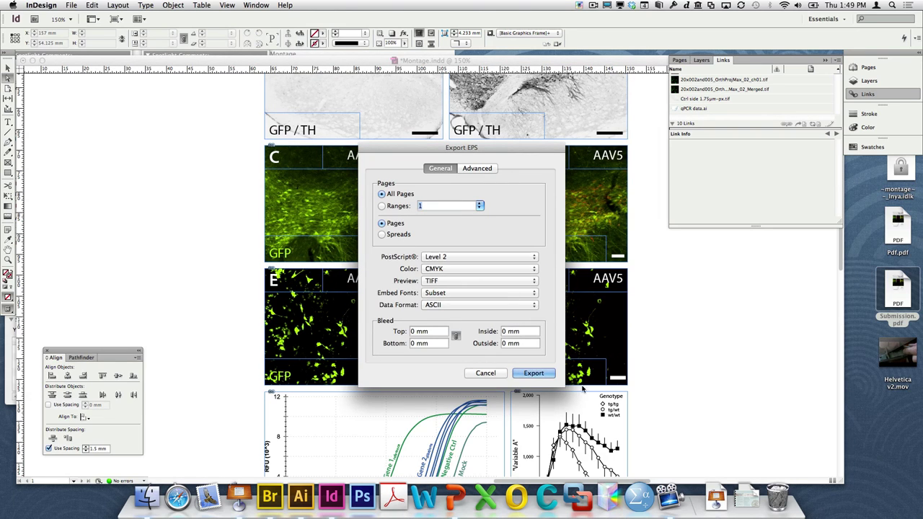
{"action": "left_click", "coordinate": [480, 168]}
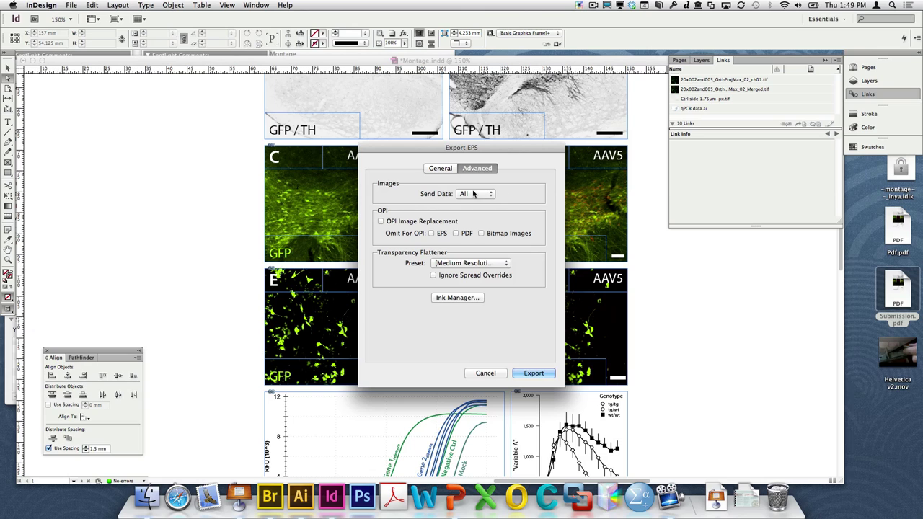
{"action": "left_click", "coordinate": [441, 169]}
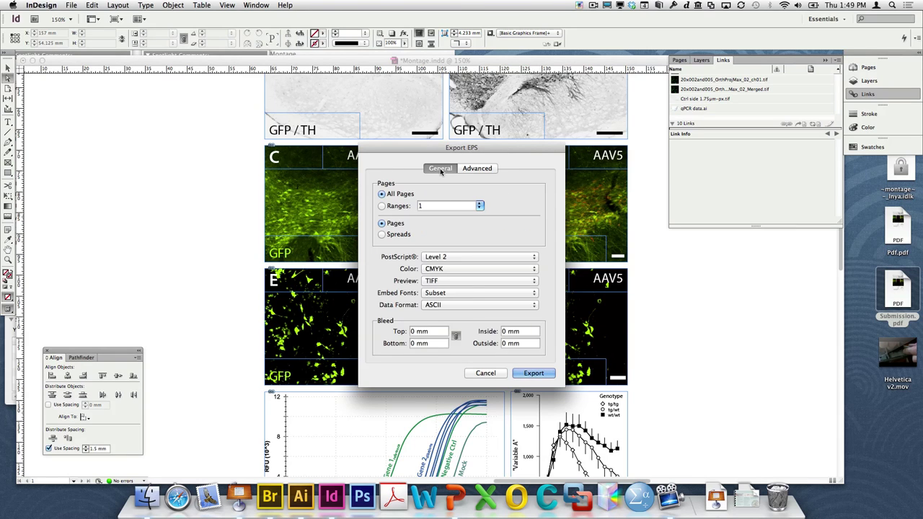
{"action": "left_click", "coordinate": [494, 372]}
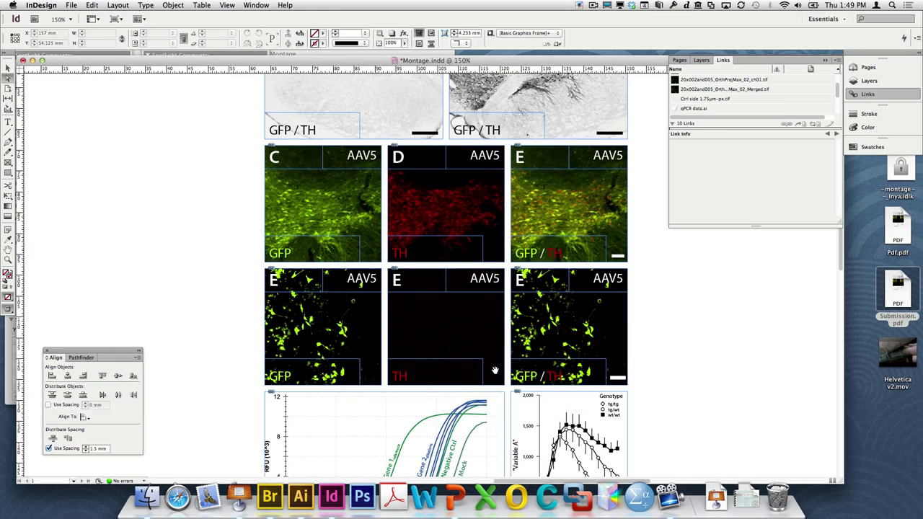
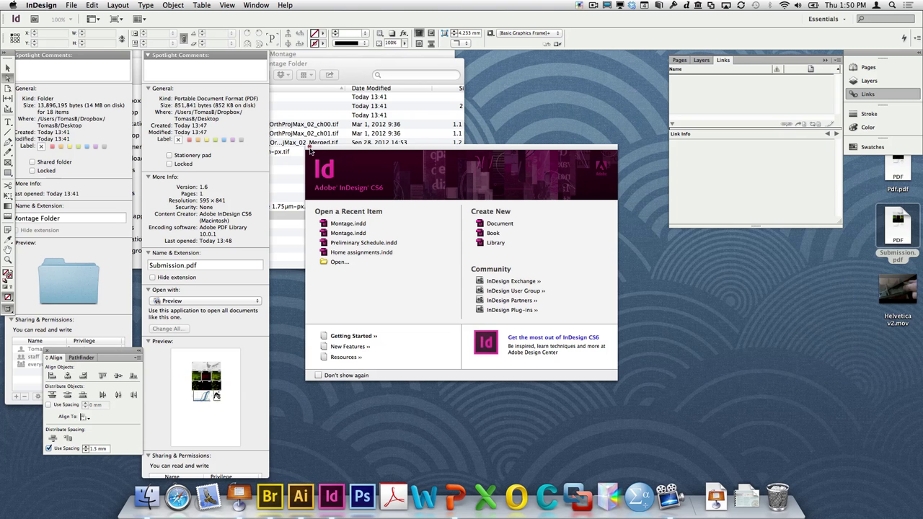
- Bring the Montage Folder window forward in Finder and browse the Illustration course 2012 folder
{"action": "left_click", "coordinate": [337, 70]}
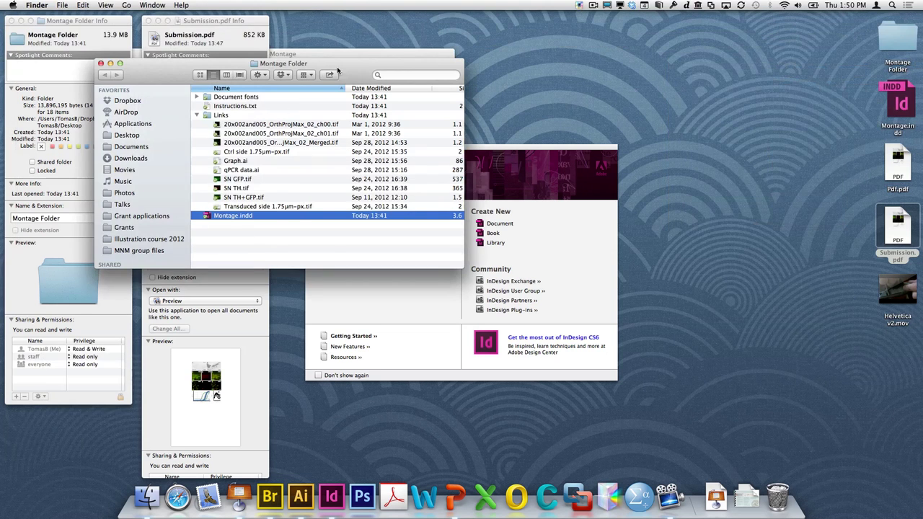
{"action": "left_click_drag", "start_coordinate": [333, 74], "coordinate": [457, 93]}
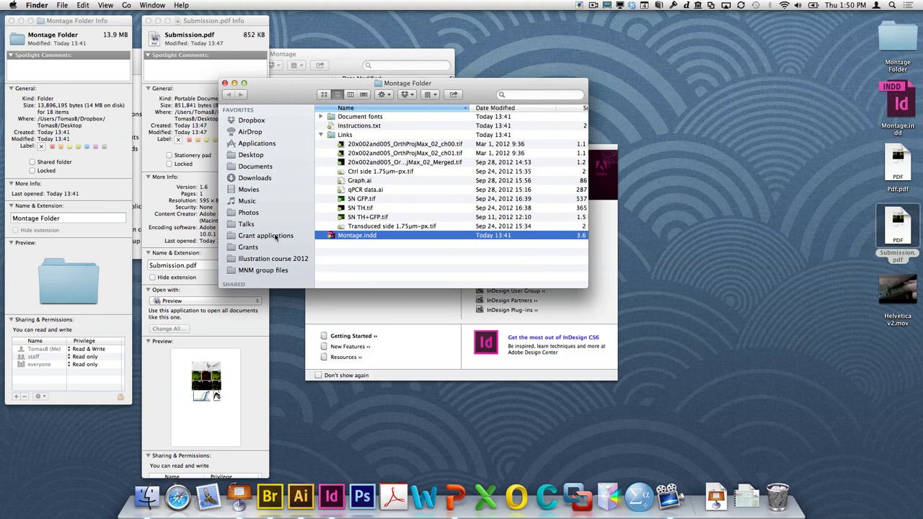
{"action": "left_click", "coordinate": [273, 258]}
{"action": "scroll", "coordinate": [373, 222], "scroll_direction": "down", "scroll_amount": 3}
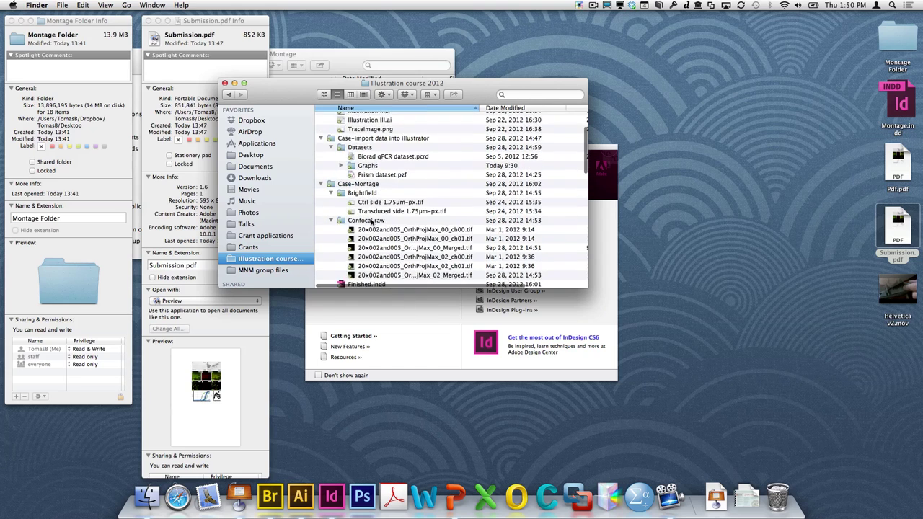
{"action": "scroll", "coordinate": [373, 222], "scroll_direction": "down", "scroll_amount": 5}
{"action": "scroll", "coordinate": [369, 223], "scroll_direction": "up", "scroll_amount": 7}
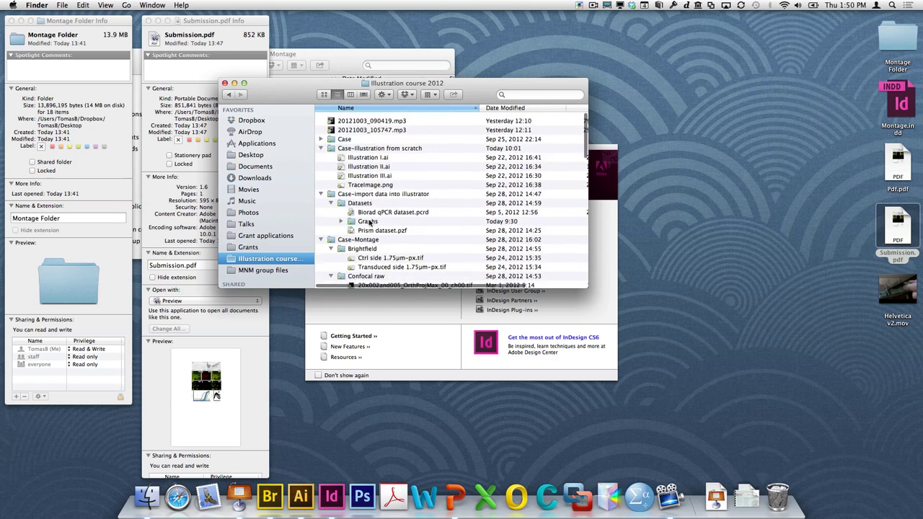
- Collapse the Case-Illustration from scratch, Case-import data into illustrator and Case-Montage folders, and open the Brain 2010 article PDF from Case-Presentation
{"action": "left_click", "coordinate": [322, 145]}
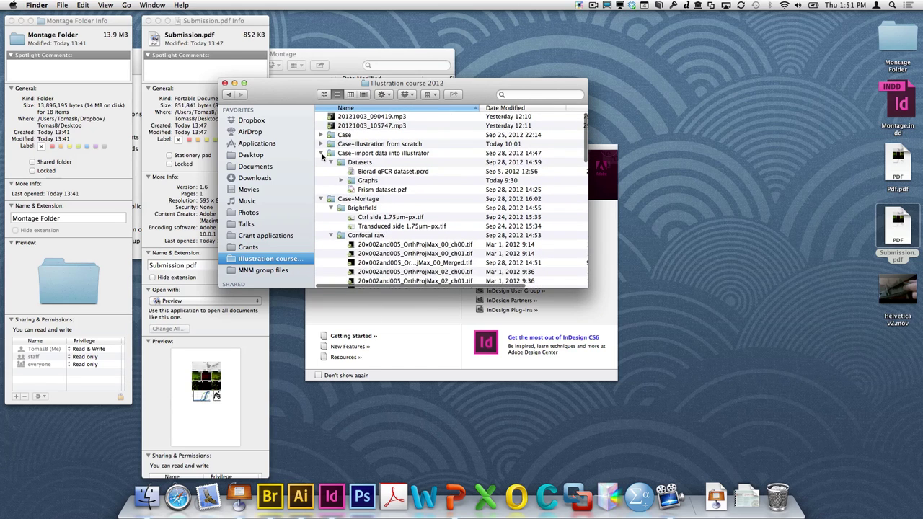
{"action": "left_click", "coordinate": [321, 154]}
{"action": "left_click", "coordinate": [322, 163]}
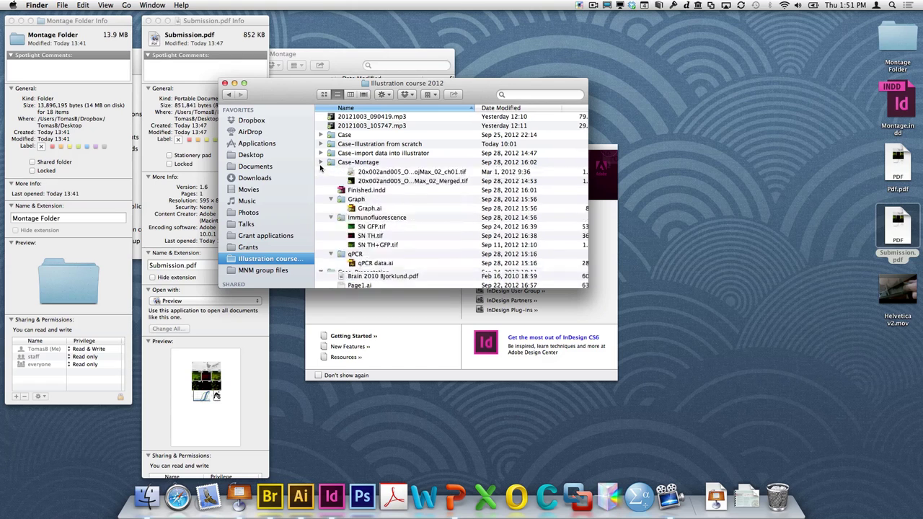
{"action": "left_click", "coordinate": [321, 171]}
{"action": "left_click", "coordinate": [372, 182]}
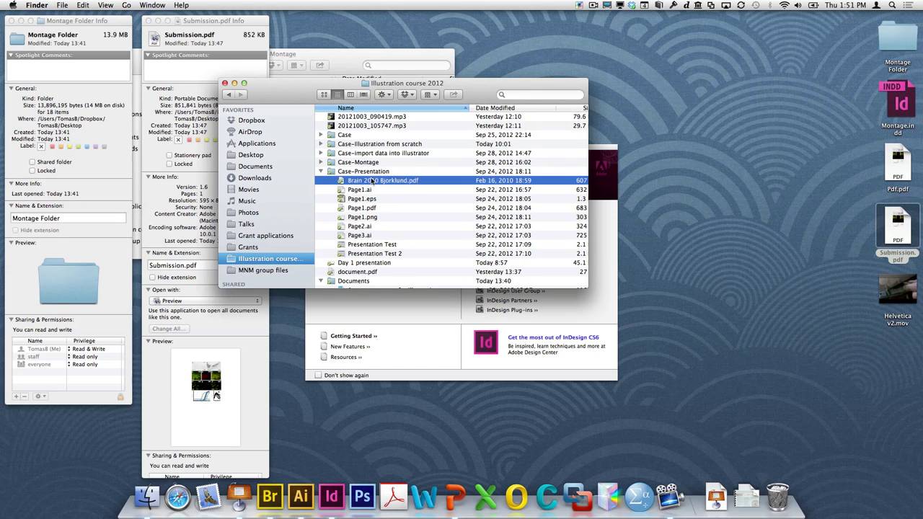
{"action": "double_click", "coordinate": [372, 181]}
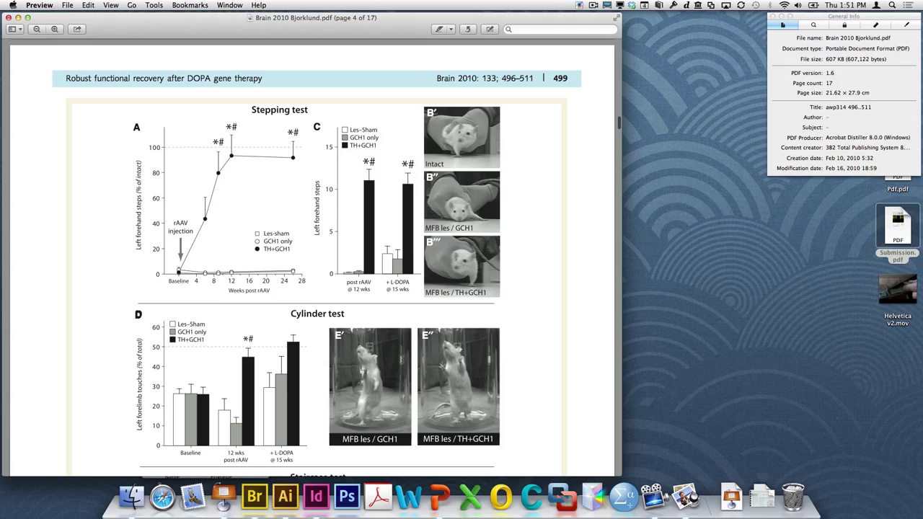
- Show the first page of the Brain 2010 article, and narrow and reposition its window on the desktop
{"action": "scroll", "coordinate": [402, 358], "scroll_direction": "up", "scroll_amount": 20}
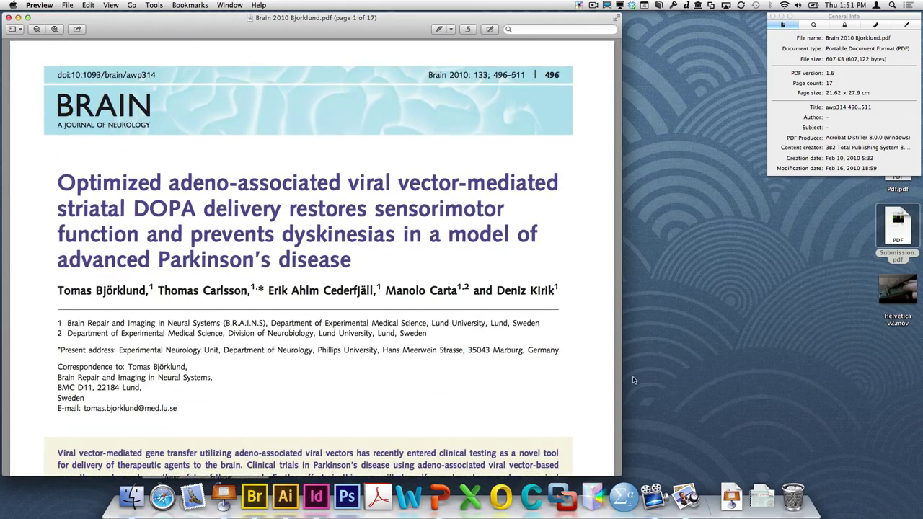
{"action": "left_click_drag", "start_coordinate": [615, 384], "coordinate": [363, 389]}
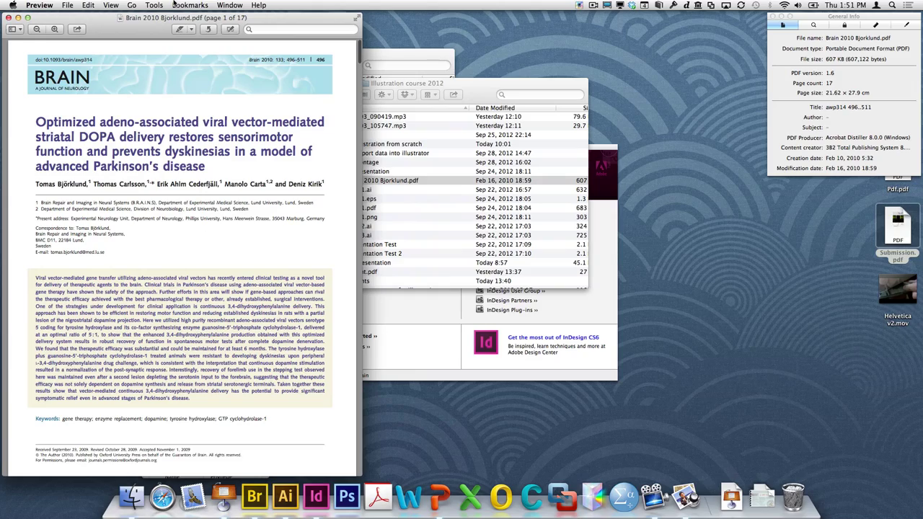
{"action": "left_click_drag", "start_coordinate": [166, 17], "coordinate": [269, 15]}
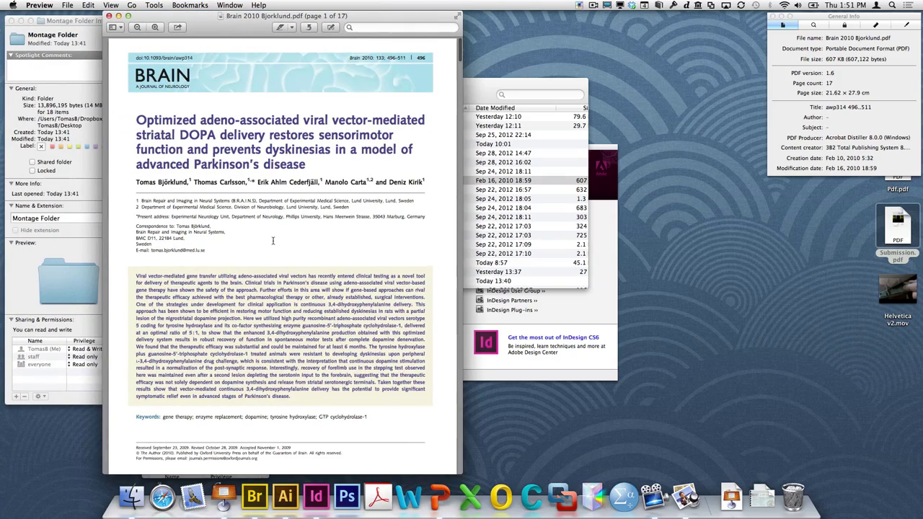
- Examine Figure 2 on page 4 of the article up close, checking the quality of its graphs, text and photographs
{"action": "scroll", "coordinate": [273, 241], "scroll_direction": "down", "scroll_amount": 15}
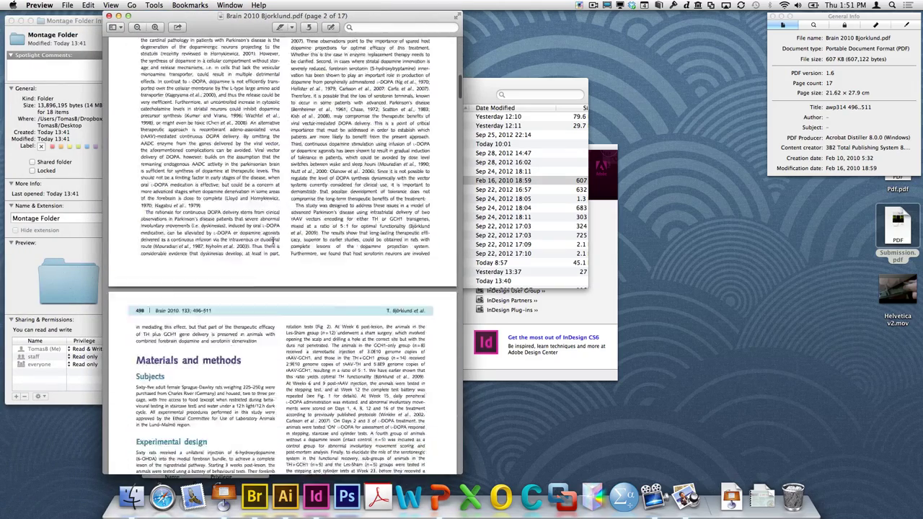
{"action": "scroll", "coordinate": [273, 242], "scroll_direction": "down", "scroll_amount": 15}
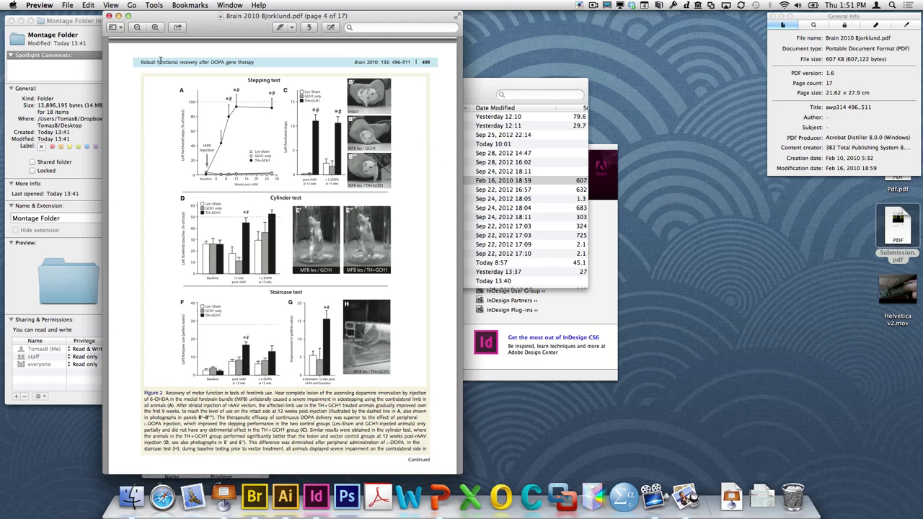
{"action": "left_click", "coordinate": [154, 29]}
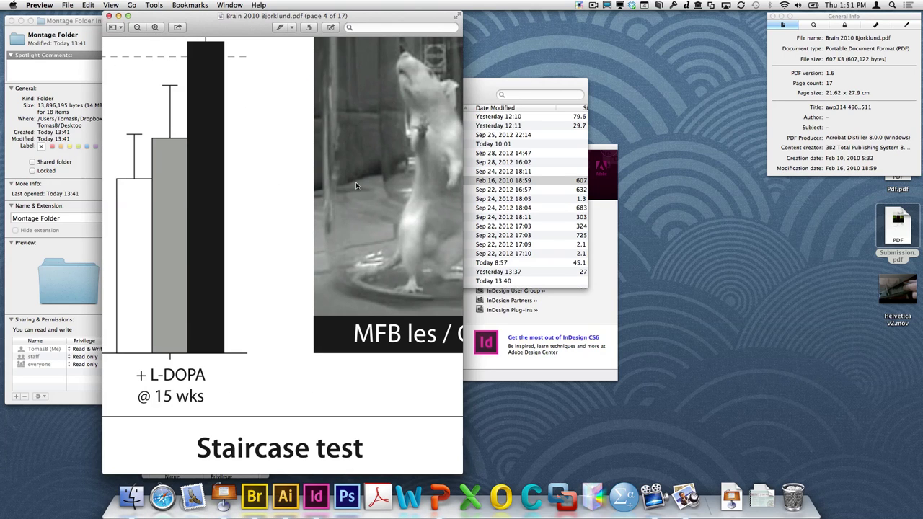
{"action": "scroll", "coordinate": [356, 186], "scroll_direction": "left", "scroll_amount": 10}
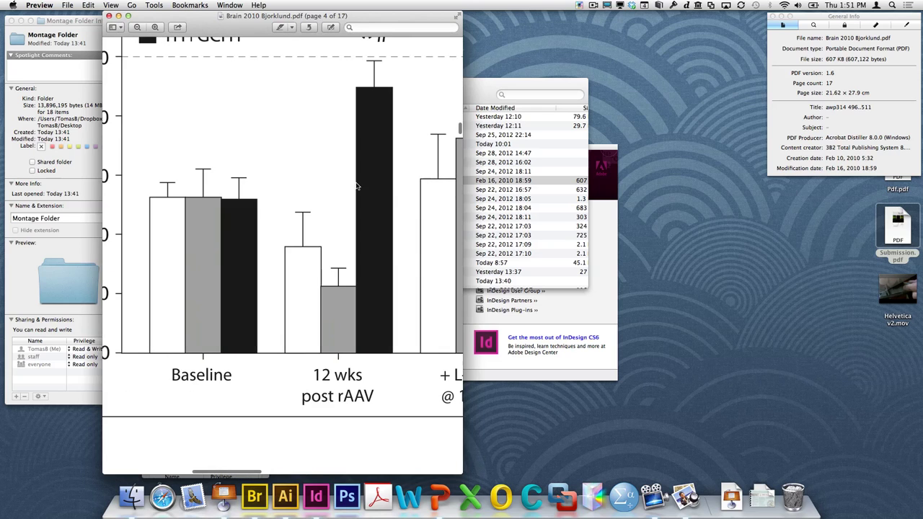
{"action": "scroll", "coordinate": [254, 352], "scroll_direction": "up", "scroll_amount": 5}
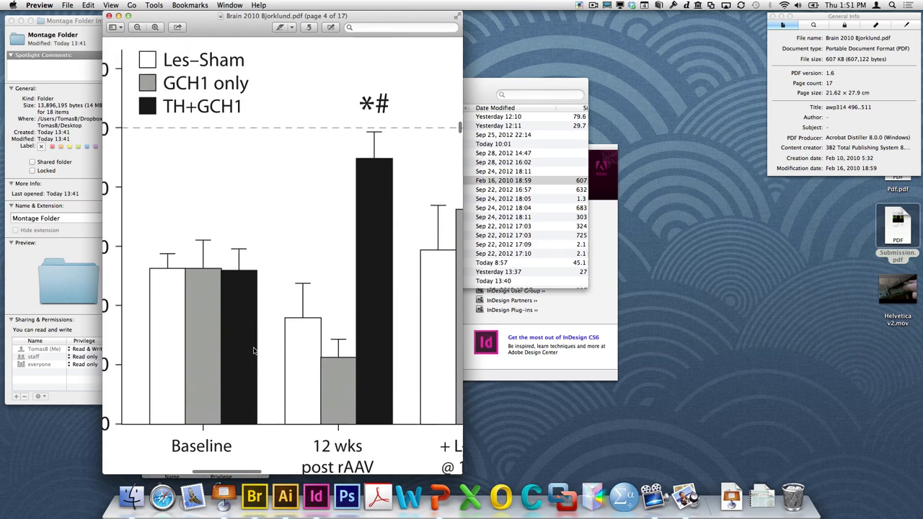
{"action": "scroll", "coordinate": [321, 360], "scroll_direction": "up", "scroll_amount": 6}
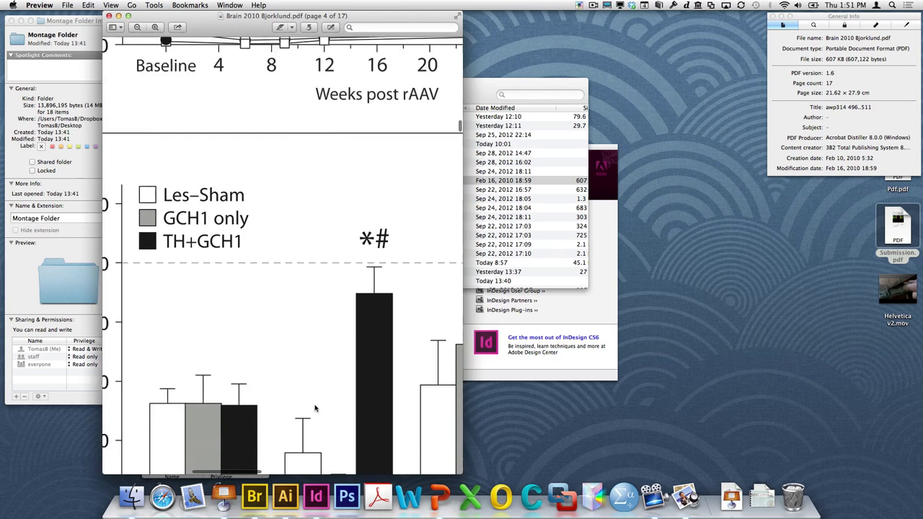
{"action": "scroll", "coordinate": [315, 409], "scroll_direction": "up", "scroll_amount": 13}
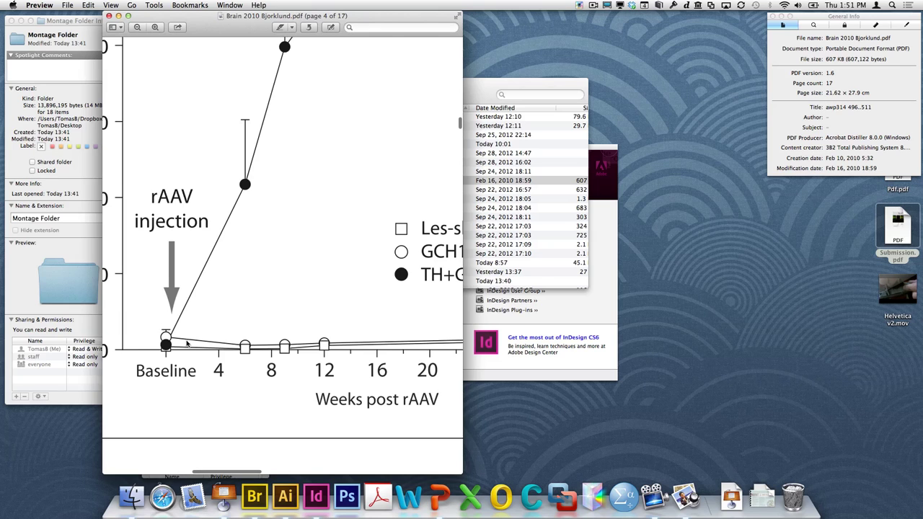
{"action": "scroll", "coordinate": [186, 344], "scroll_direction": "down", "scroll_amount": 5}
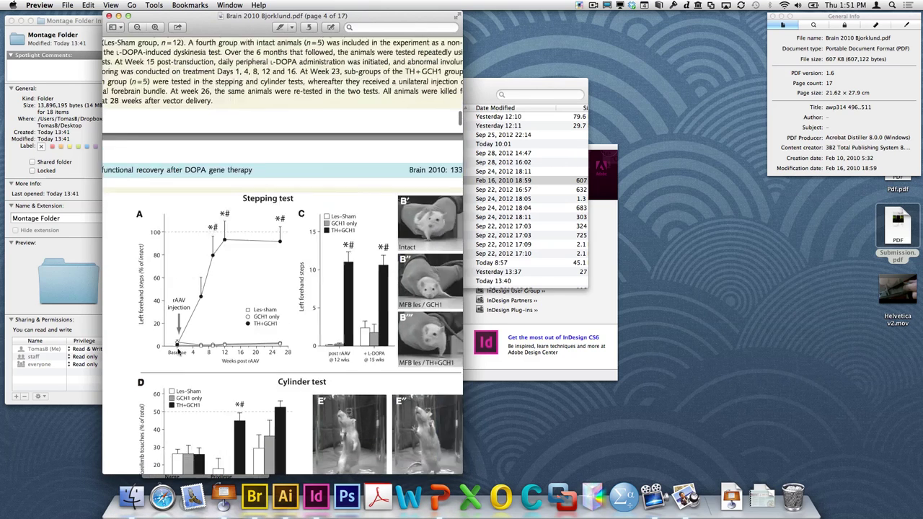
{"action": "scroll", "coordinate": [178, 351], "scroll_direction": "down", "scroll_amount": 3}
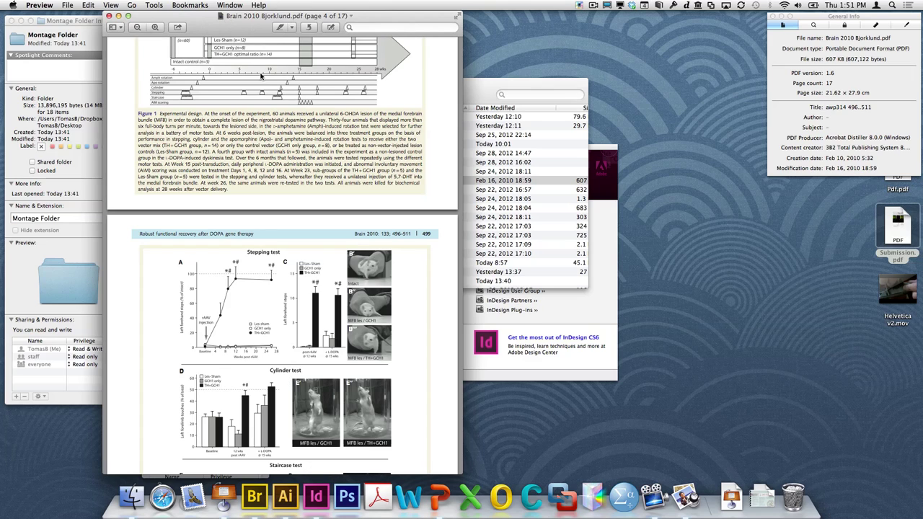
- Switch to Acrobat, widen the Brain 2010 article window and show the document tools
{"action": "left_click", "coordinate": [378, 497]}
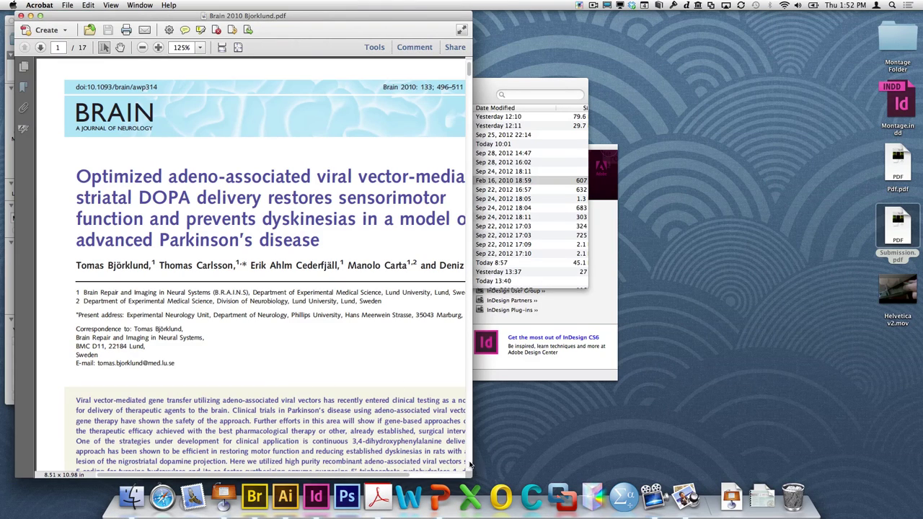
{"action": "left_click_drag", "start_coordinate": [481, 473], "coordinate": [730, 478]}
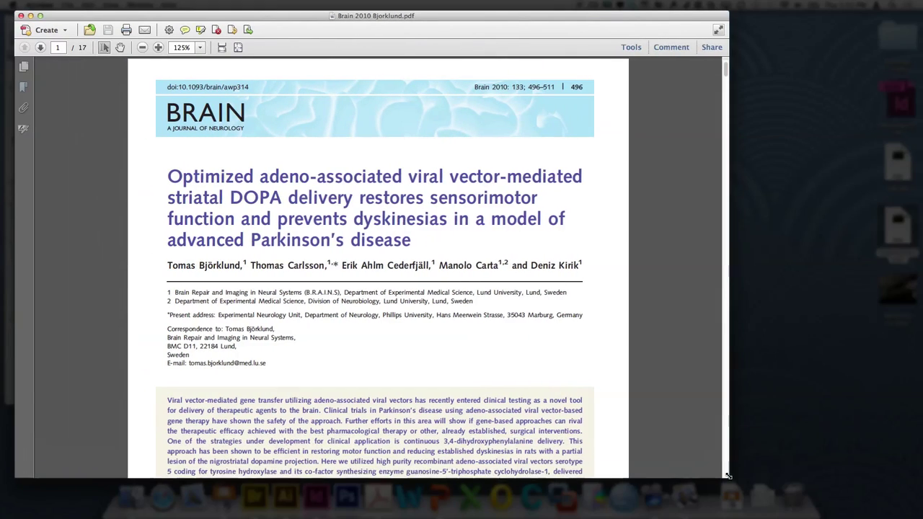
{"action": "left_click", "coordinate": [631, 48]}
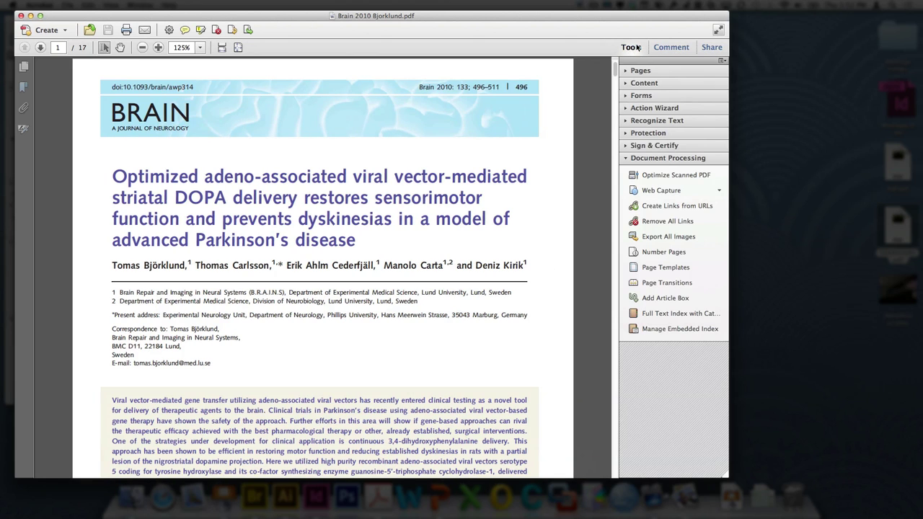
- Hide the Document Processing tool group and show it again
{"action": "left_click", "coordinate": [675, 158]}
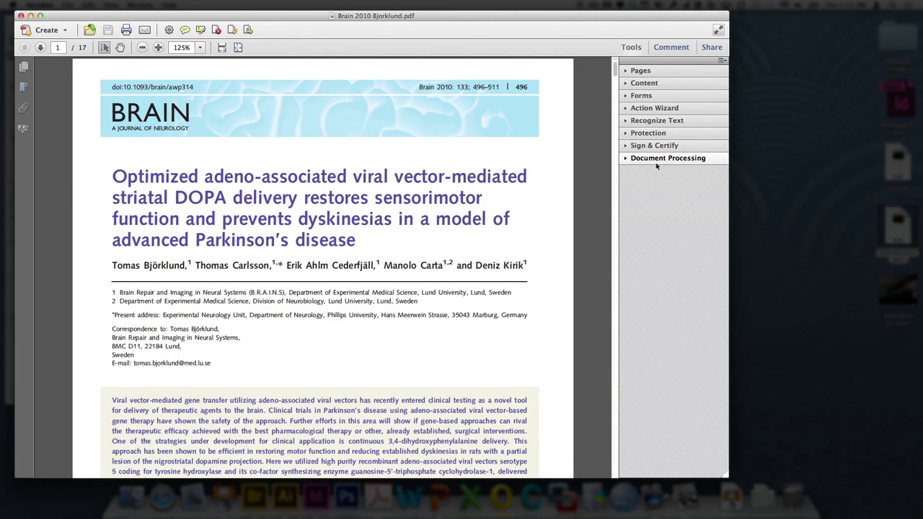
{"action": "left_click", "coordinate": [723, 60]}
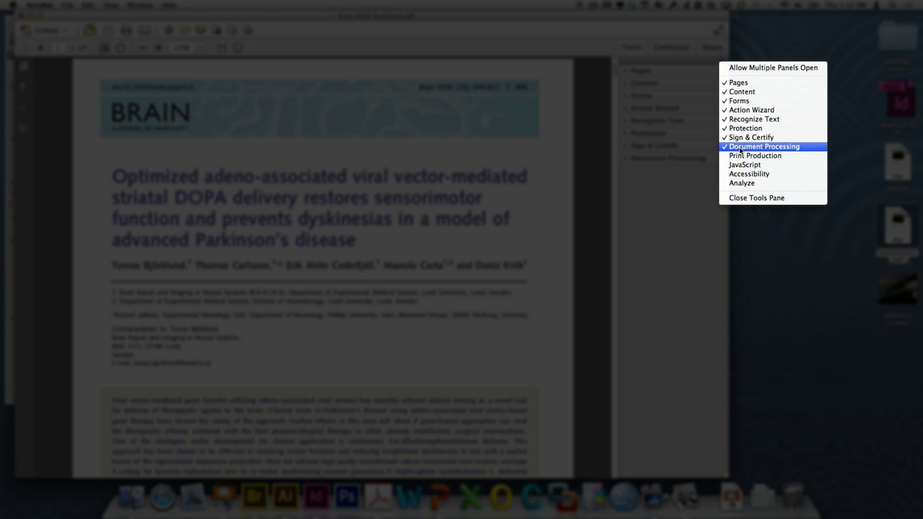
{"action": "left_click", "coordinate": [765, 146]}
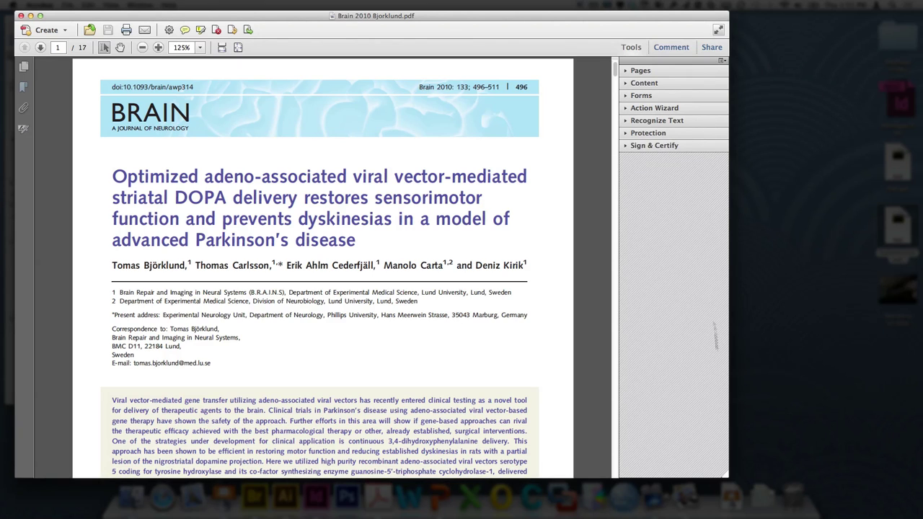
{"action": "left_click", "coordinate": [723, 62]}
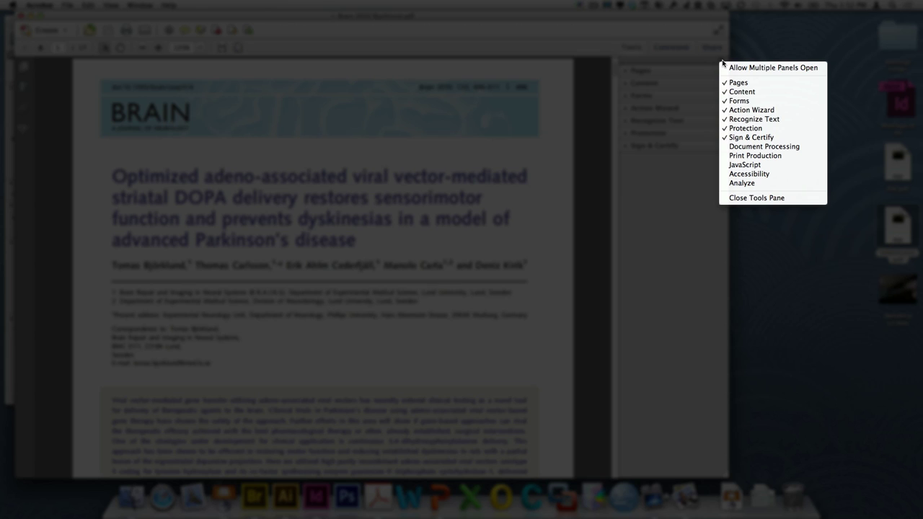
{"action": "left_click", "coordinate": [761, 147]}
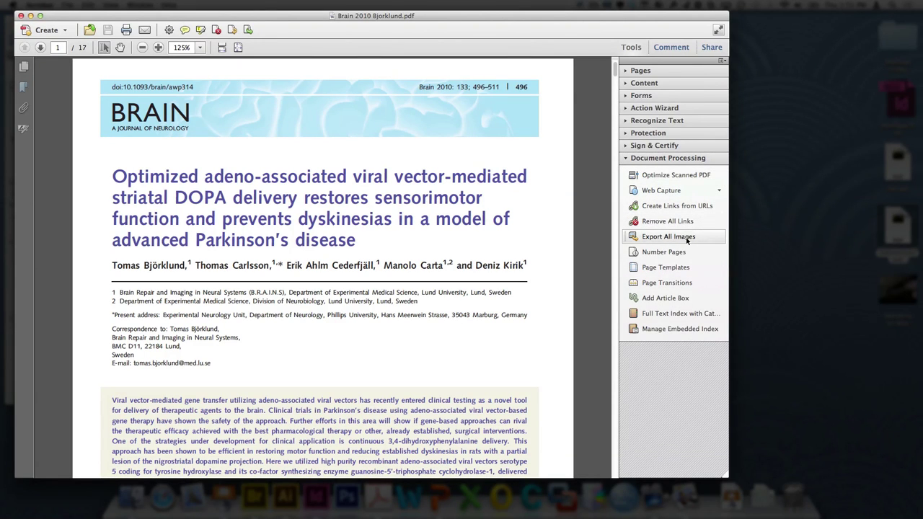
- Export all images of the article as PNG files into a new folder named JC paper on the Desktop
{"action": "left_click", "coordinate": [668, 236]}
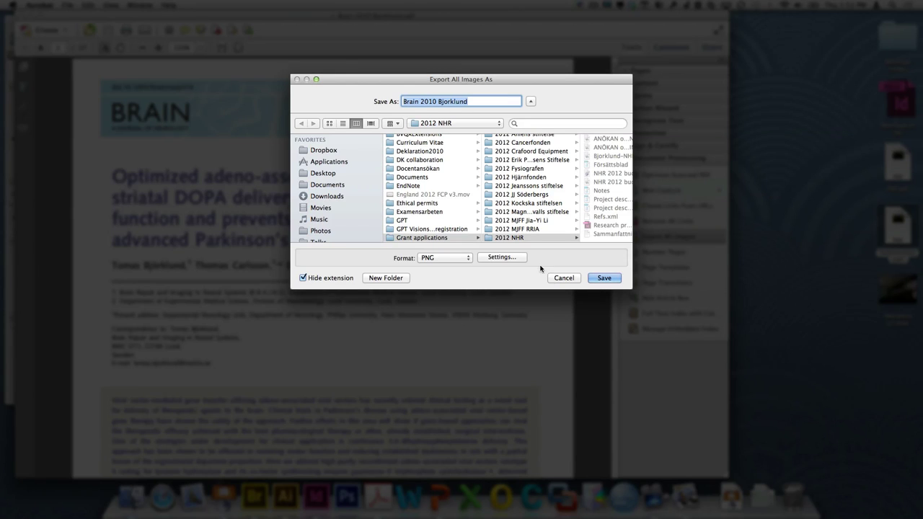
{"action": "scroll", "coordinate": [372, 201], "scroll_direction": "down", "scroll_amount": 3}
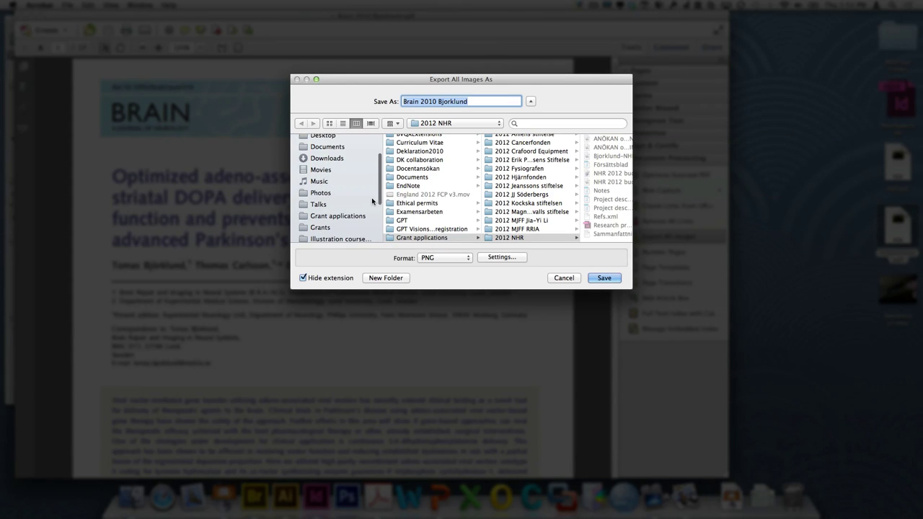
{"action": "scroll", "coordinate": [372, 201], "scroll_direction": "up", "scroll_amount": 3}
{"action": "left_click", "coordinate": [322, 173]}
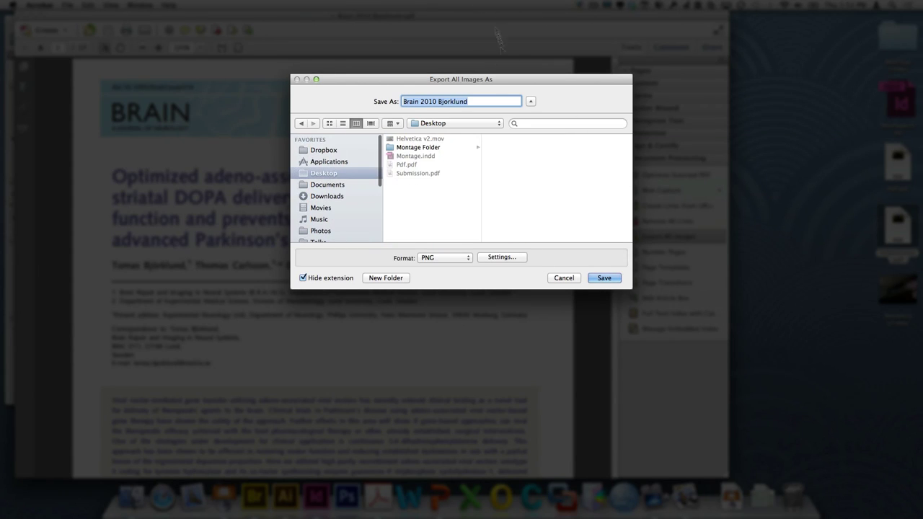
{"action": "left_click", "coordinate": [383, 278]}
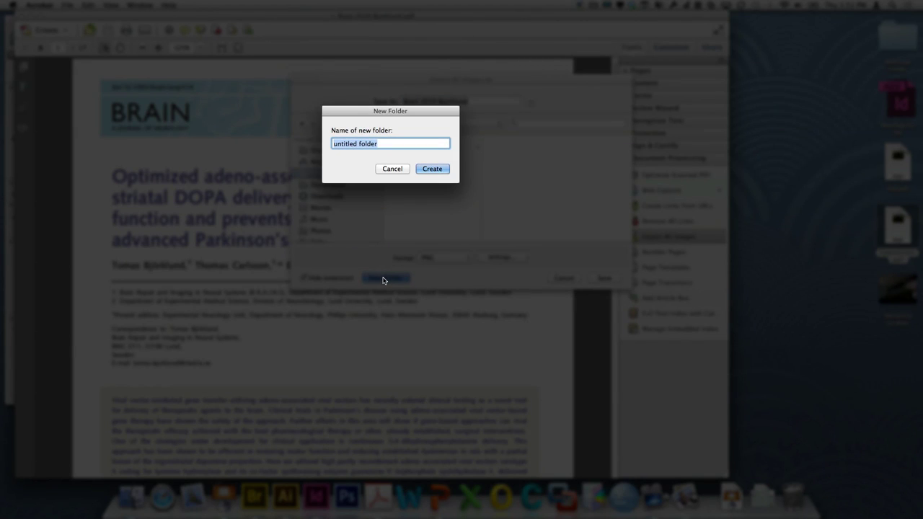
{"action": "key", "text": "BackSpace"}
{"action": "type", "text": "JC "}
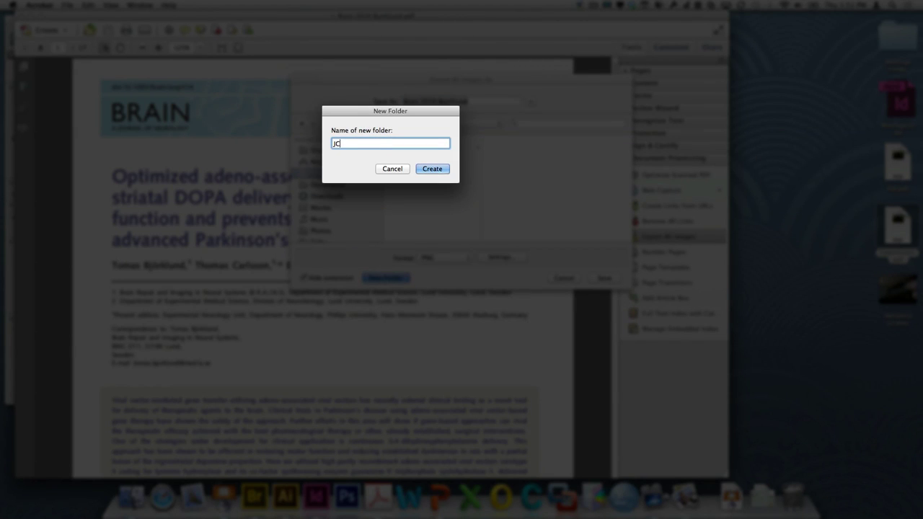
{"action": "type", "text": "paper"}
{"action": "key", "text": "Return"}
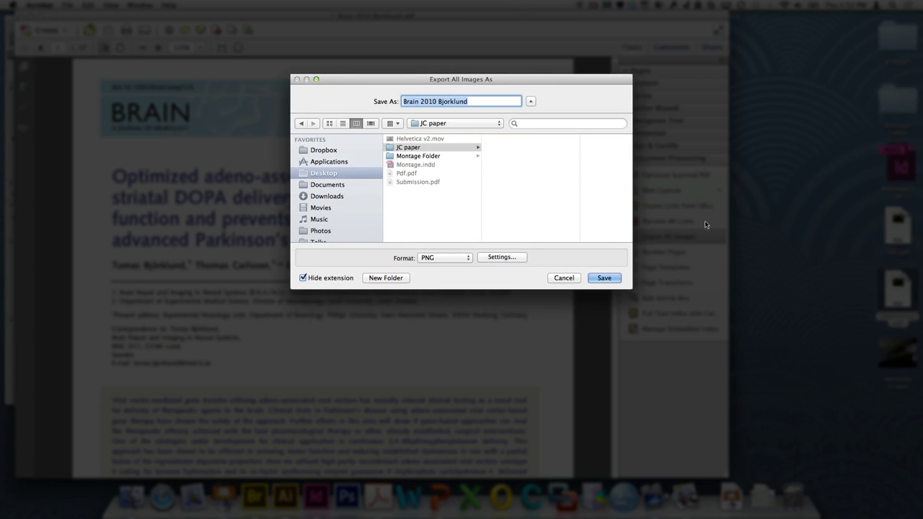
{"action": "left_click", "coordinate": [604, 278]}
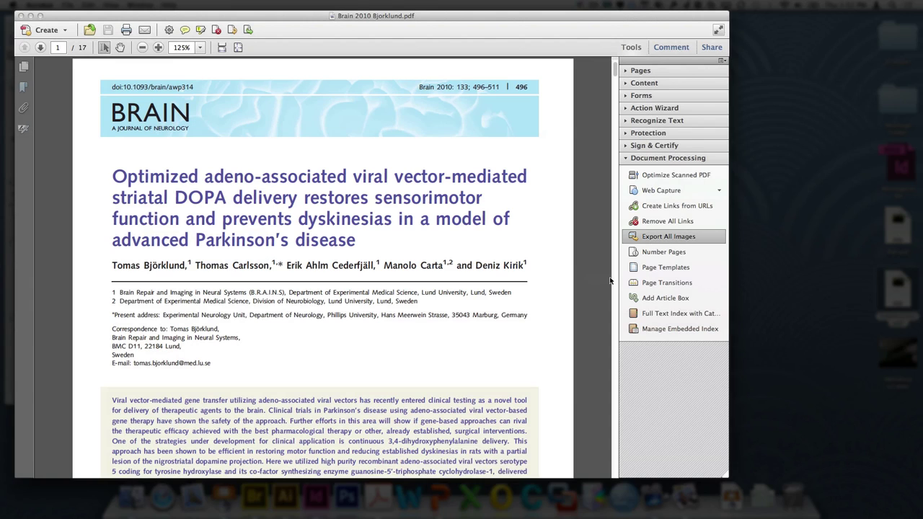
- Open the JC paper folder in Finder, quick-look the first page 4 image and open Page_04_Image_0002.png in Preview
{"action": "double_click", "coordinate": [898, 41]}
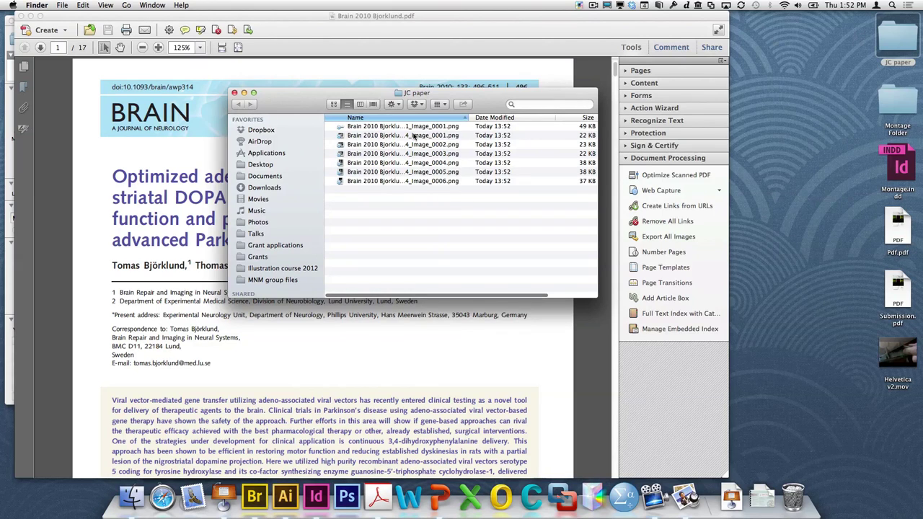
{"action": "left_click", "coordinate": [415, 135]}
{"action": "key", "text": "space"}
{"action": "key", "text": "space"}
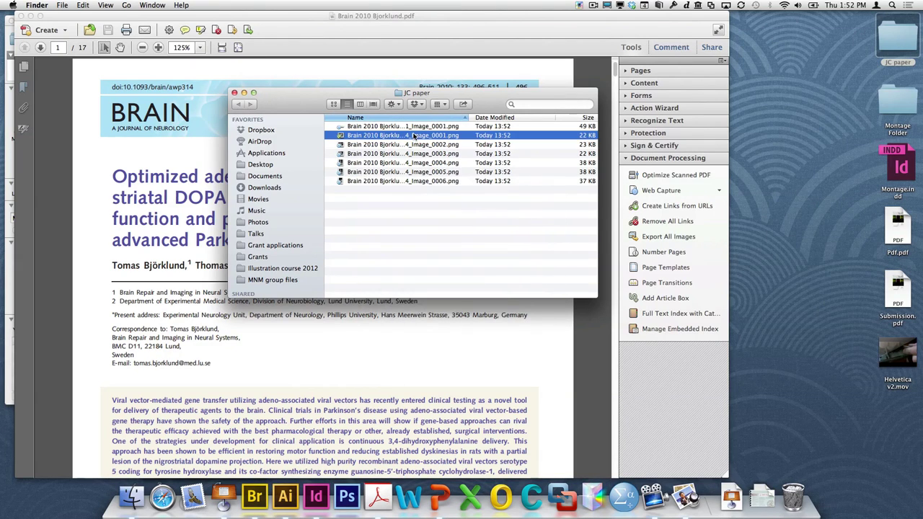
{"action": "left_click", "coordinate": [405, 145]}
{"action": "double_click", "coordinate": [404, 145]}
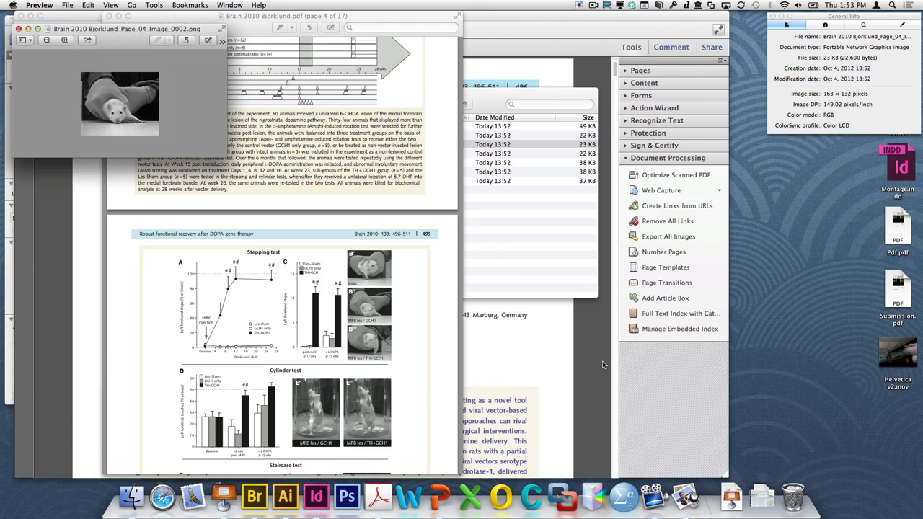
- Open the exported Page_04_Image_0004.png from the JC paper folder and enlarge both the photo and its window to inspect its resolution
{"action": "left_click", "coordinate": [546, 207]}
{"action": "left_click", "coordinate": [442, 163]}
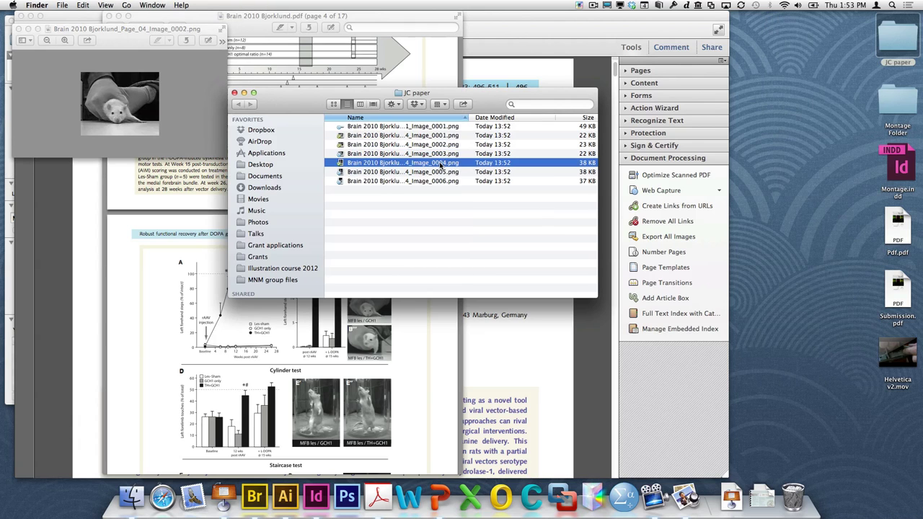
{"action": "double_click", "coordinate": [442, 163]}
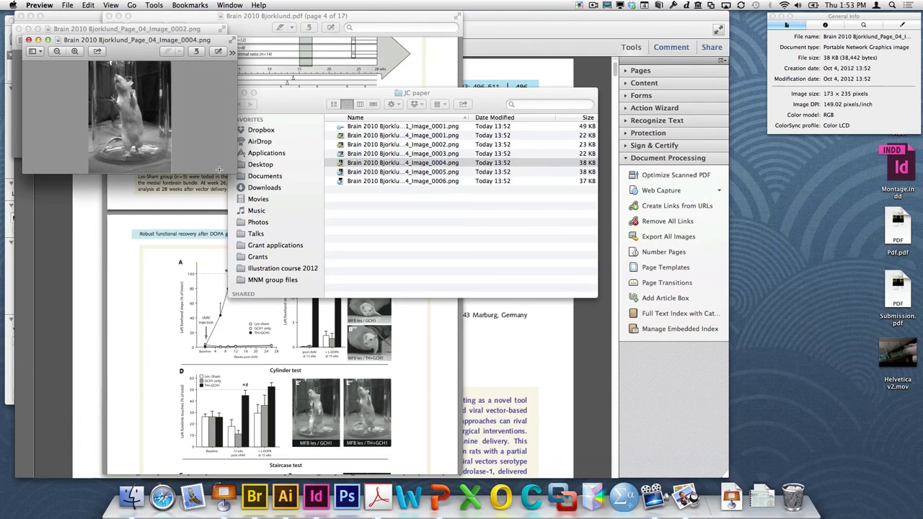
{"action": "left_click", "coordinate": [80, 51]}
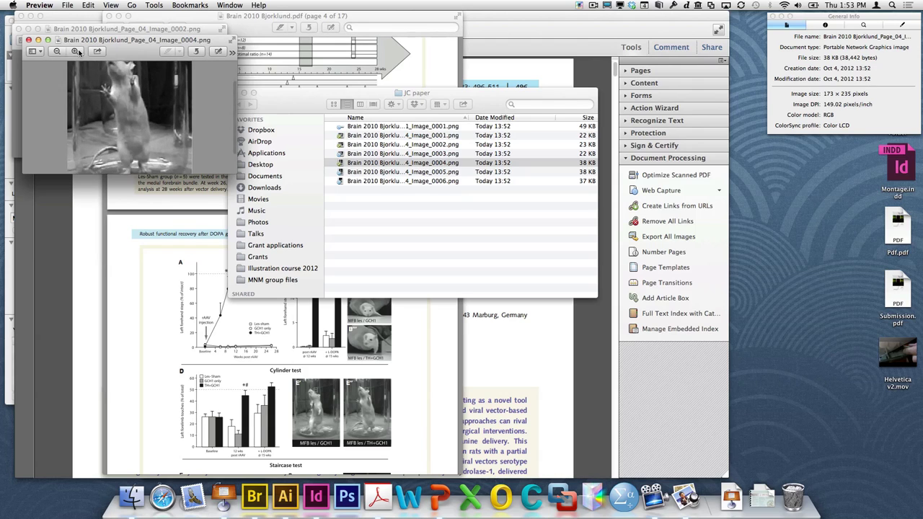
{"action": "left_click", "coordinate": [79, 51]}
{"action": "left_click_drag", "start_coordinate": [234, 173], "coordinate": [399, 392]}
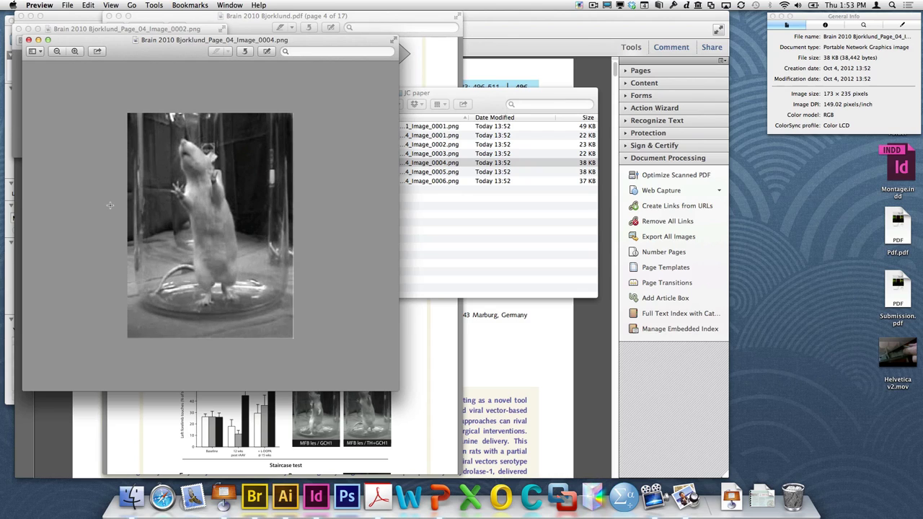
- Close both exported images and review the rest of Figure 2 in the article
{"action": "key", "text": "super+w"}
{"action": "key", "text": "super+w"}
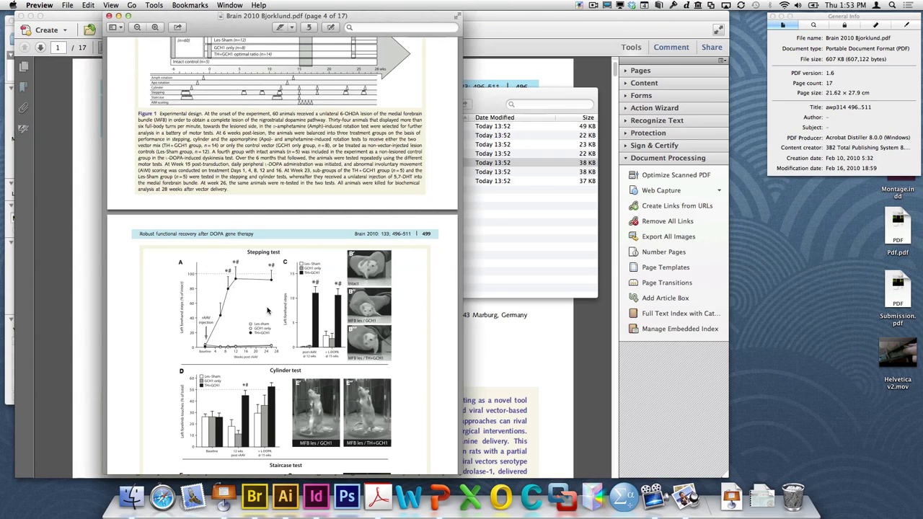
{"action": "scroll", "coordinate": [306, 453], "scroll_direction": "down", "scroll_amount": 10}
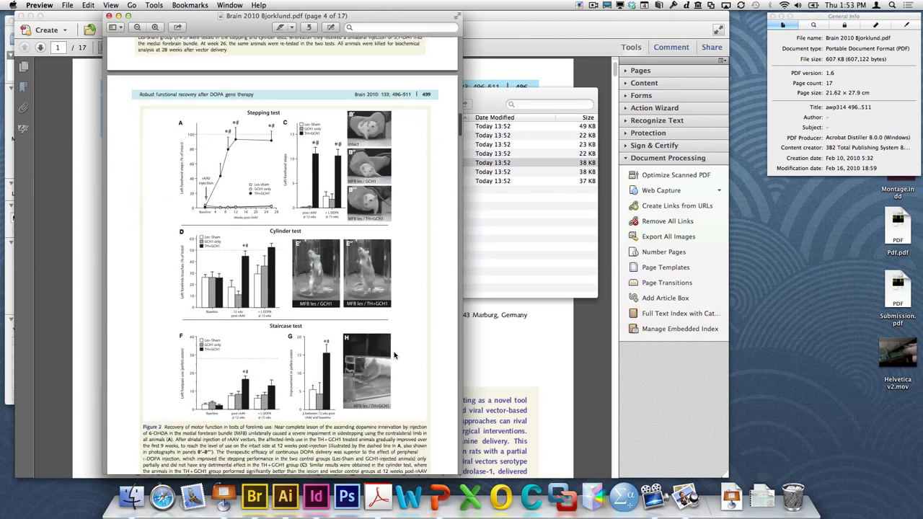
- Switch to Illustrator and create a new A4 landscape document, 297 × 210 mm, in CMYK
{"action": "left_click", "coordinate": [283, 497]}
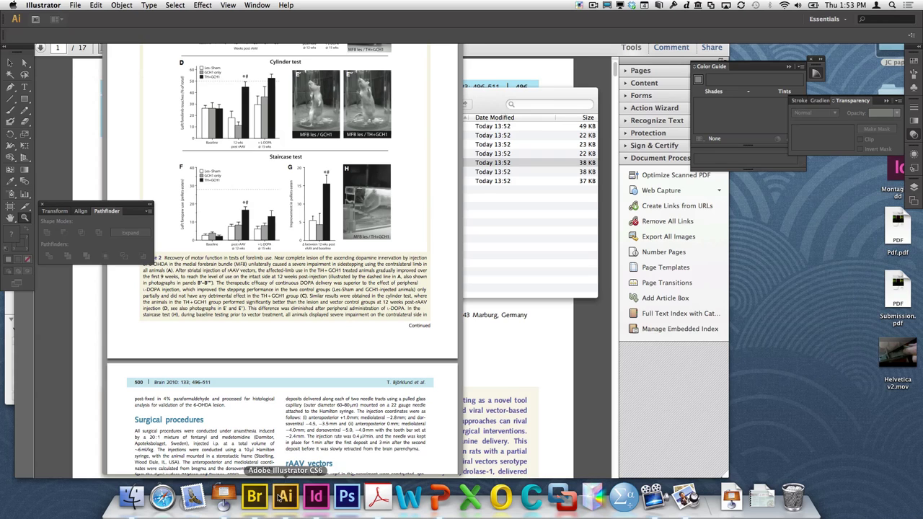
{"action": "key", "text": "super+n"}
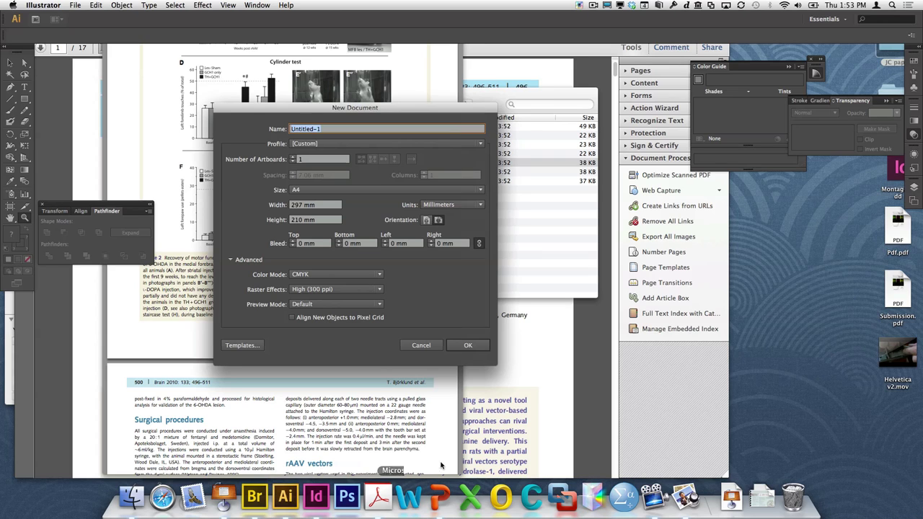
{"action": "key", "text": "Return"}
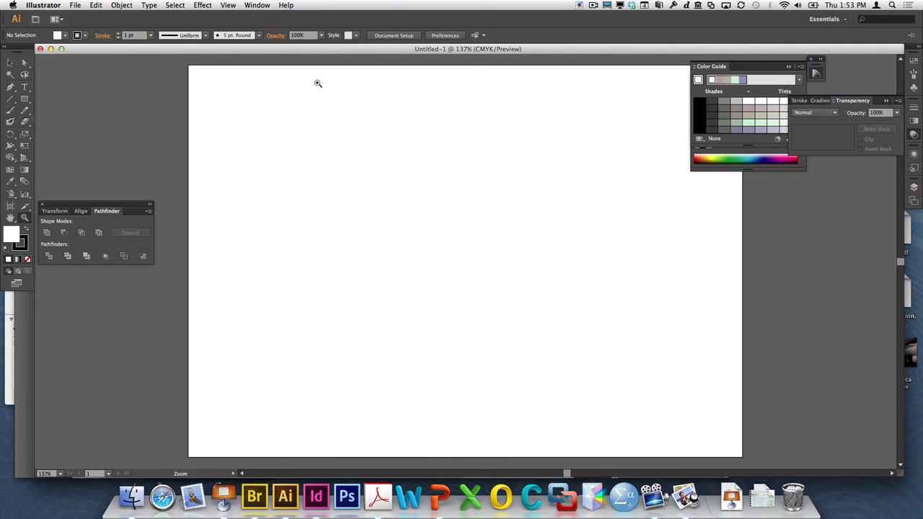
- Place page 3 of the Brain 2010 article PDF from the Case-Presentation folder into the document, cropped to Media
{"action": "left_click", "coordinate": [76, 5]}
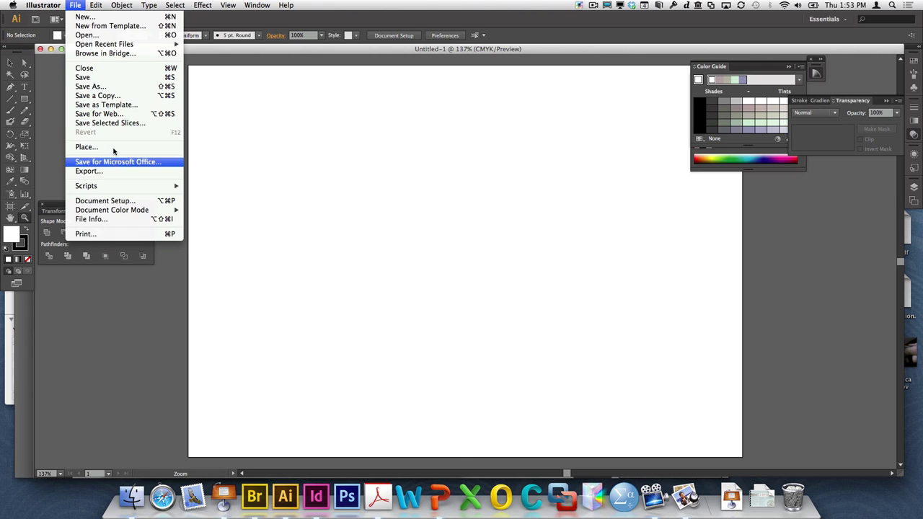
{"action": "left_click", "coordinate": [86, 147]}
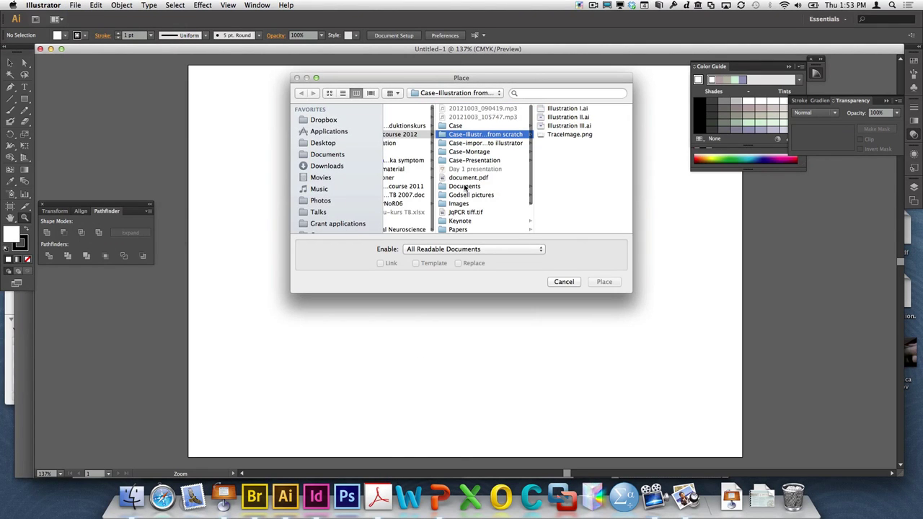
{"action": "left_click", "coordinate": [482, 162]}
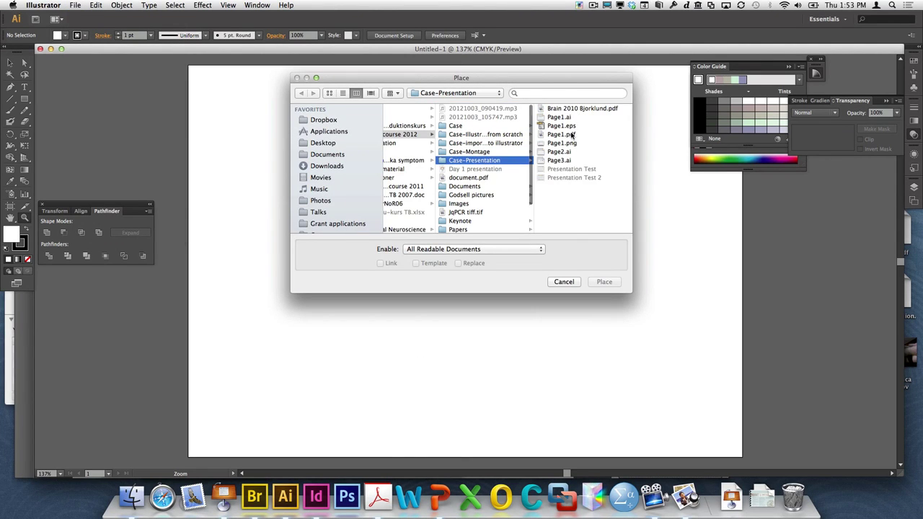
{"action": "left_click", "coordinate": [577, 110]}
{"action": "left_click", "coordinate": [604, 282]}
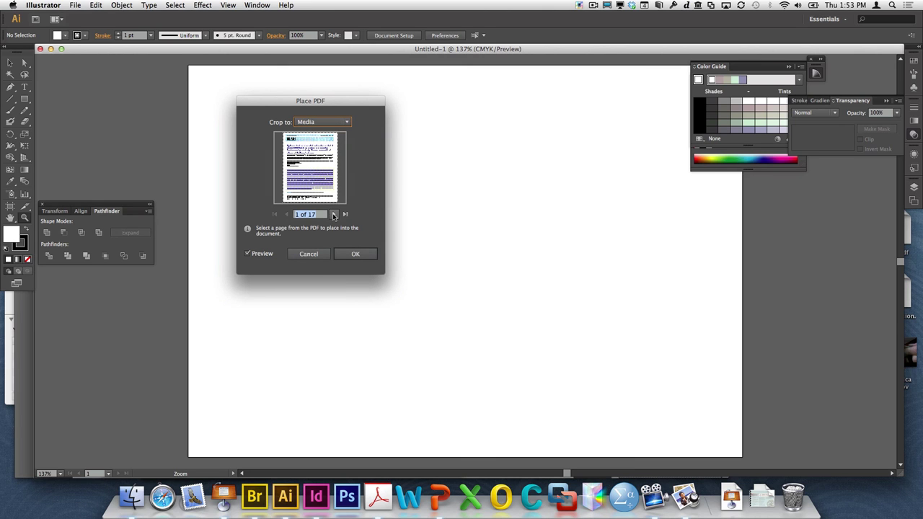
{"action": "left_click", "coordinate": [333, 215]}
{"action": "left_click", "coordinate": [333, 214]}
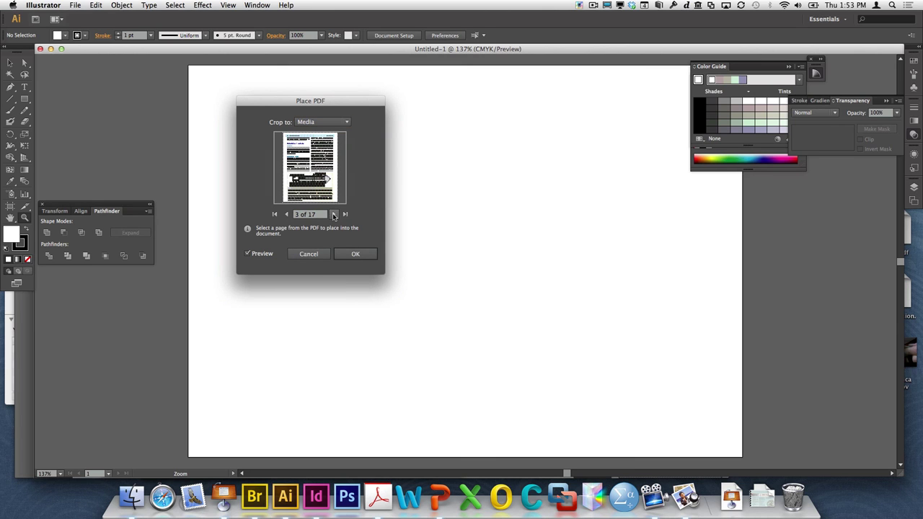
{"action": "left_click", "coordinate": [355, 254]}
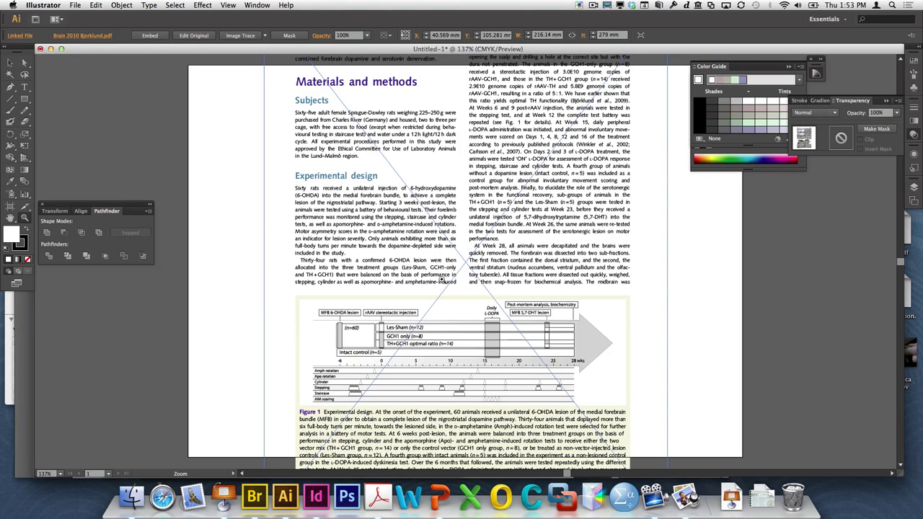
- Flatten the placed article page's transparency with the raster/vector balance at 100 and all text converted to outlines
{"action": "left_click", "coordinate": [24, 63]}
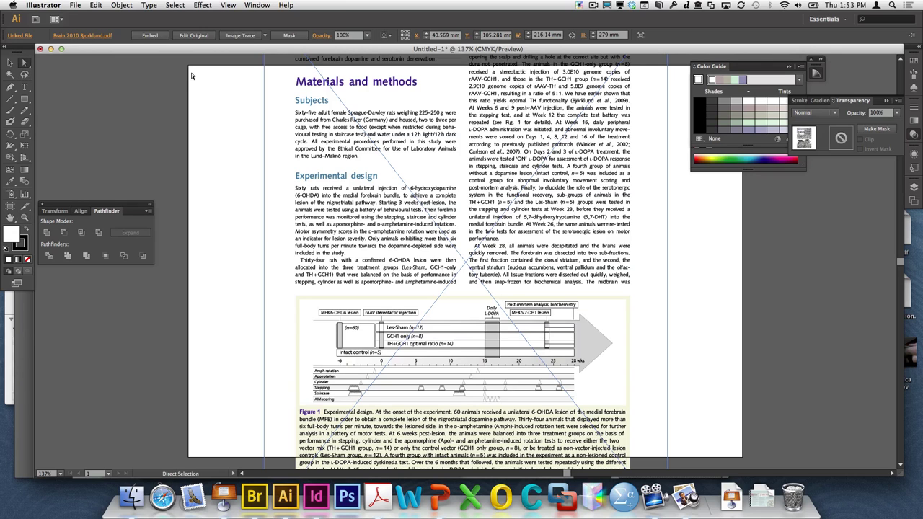
{"action": "left_click", "coordinate": [121, 5]}
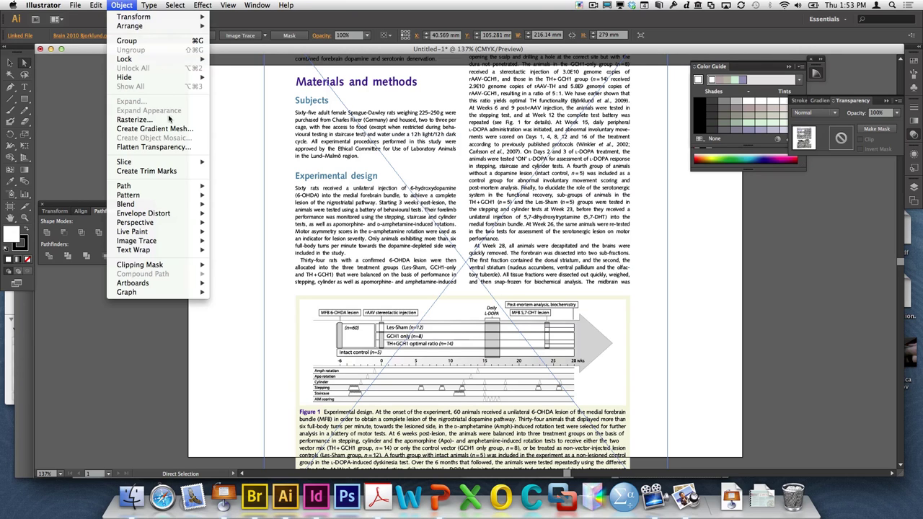
{"action": "left_click", "coordinate": [171, 148]}
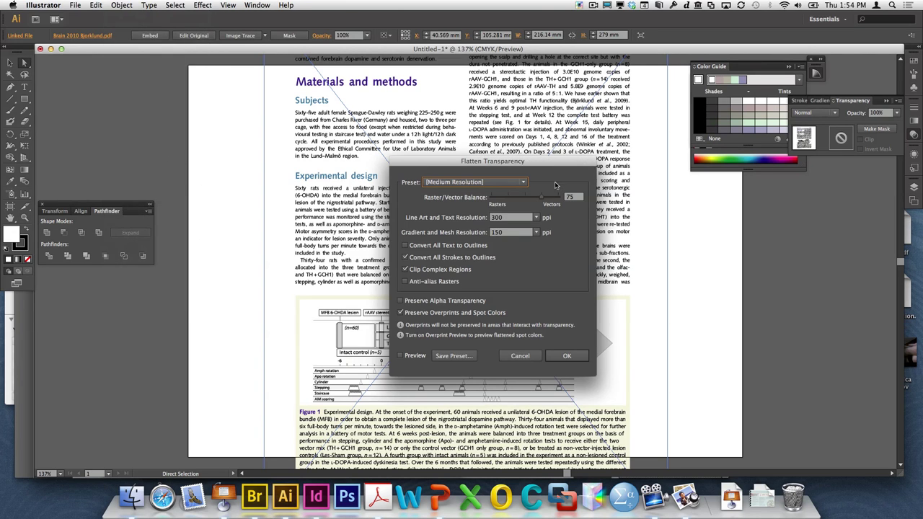
{"action": "left_click_drag", "start_coordinate": [539, 197], "coordinate": [559, 197]}
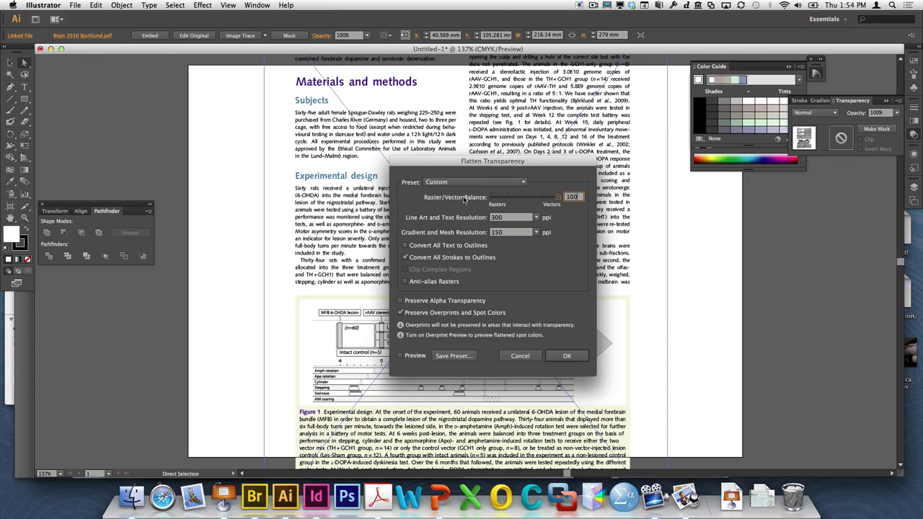
{"action": "left_click", "coordinate": [412, 248]}
{"action": "left_click", "coordinate": [418, 261]}
{"action": "left_click", "coordinate": [567, 355]}
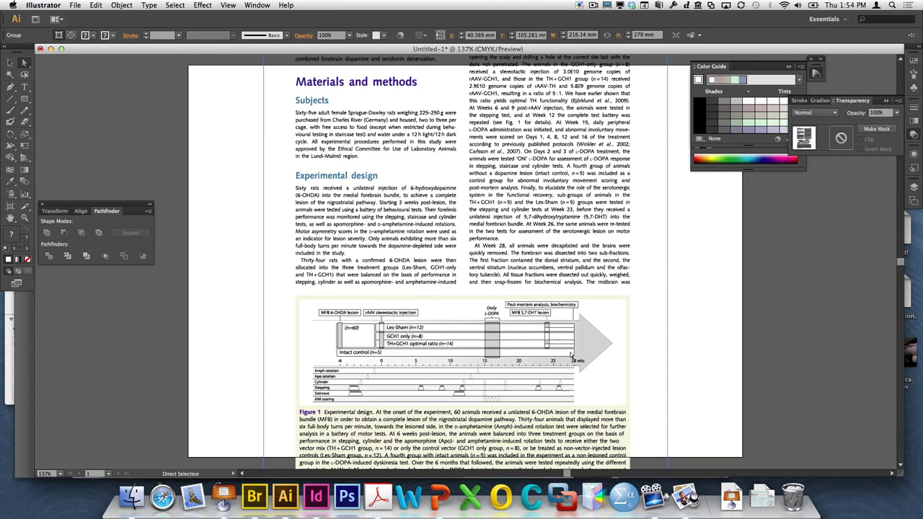
- Ungroup the flattened article page
{"action": "left_click_drag", "start_coordinate": [307, 151], "coordinate": [330, 176]}
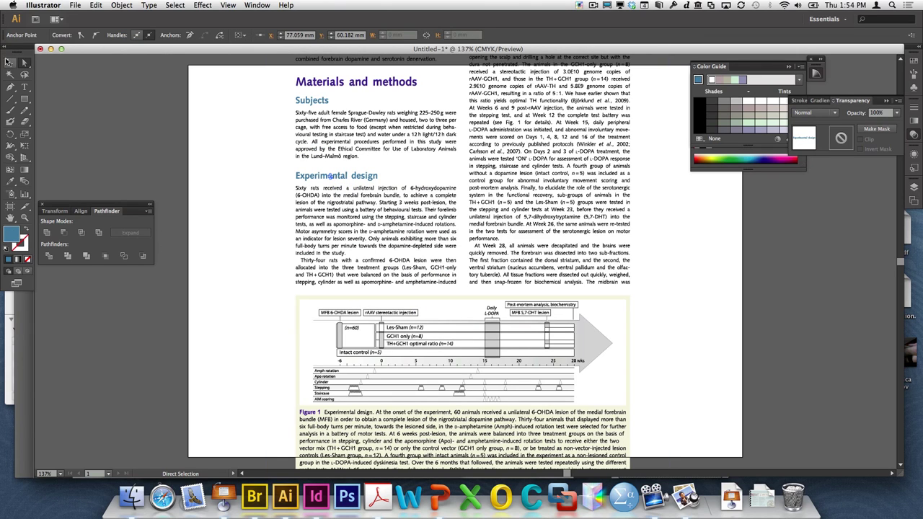
{"action": "left_click", "coordinate": [10, 63]}
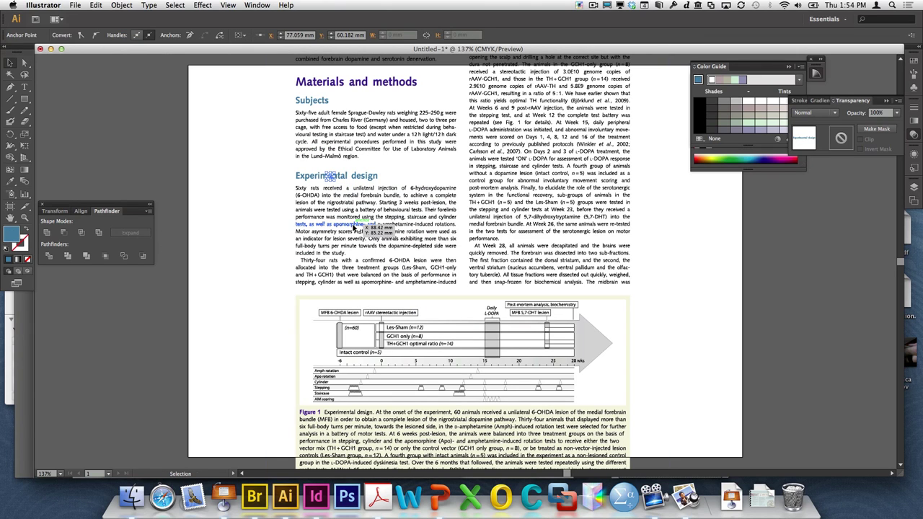
{"action": "left_click", "coordinate": [476, 191]}
{"action": "right_click", "coordinate": [448, 184]}
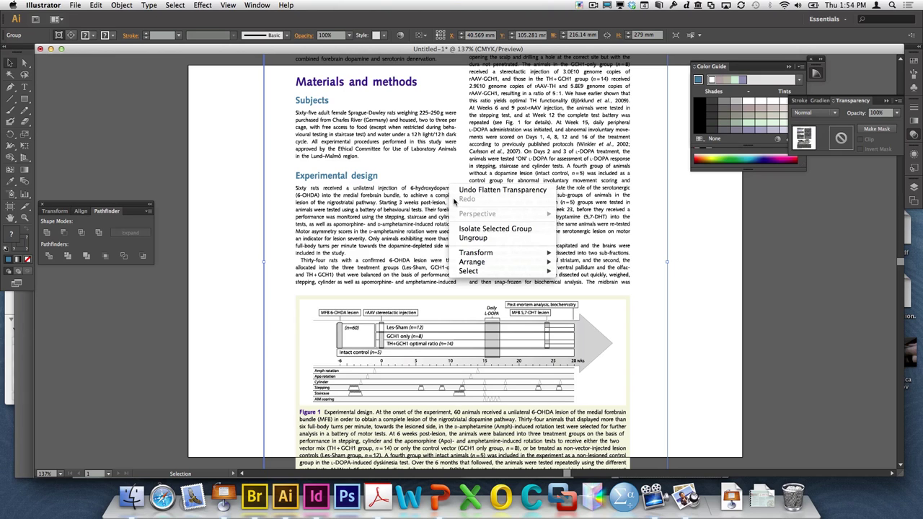
{"action": "left_click", "coordinate": [473, 238]}
- Clean up the ungrouped page's paths, deleting stray points, unpainted objects and empty text paths
{"action": "left_click", "coordinate": [121, 5]}
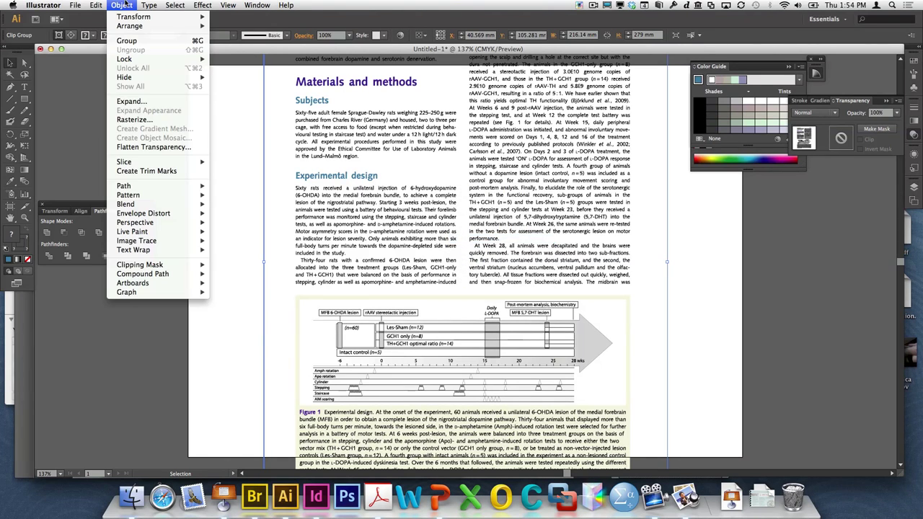
{"action": "mouse_move", "coordinate": [189, 186]}
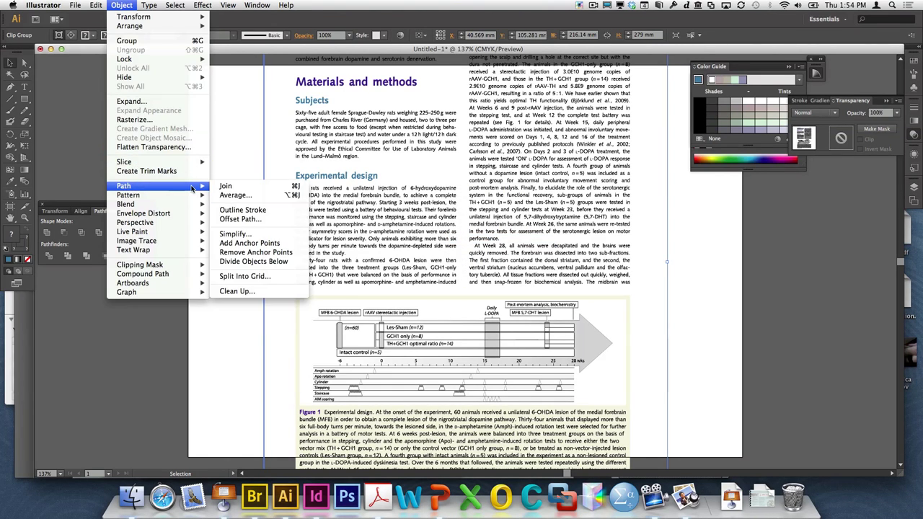
{"action": "left_click", "coordinate": [266, 291]}
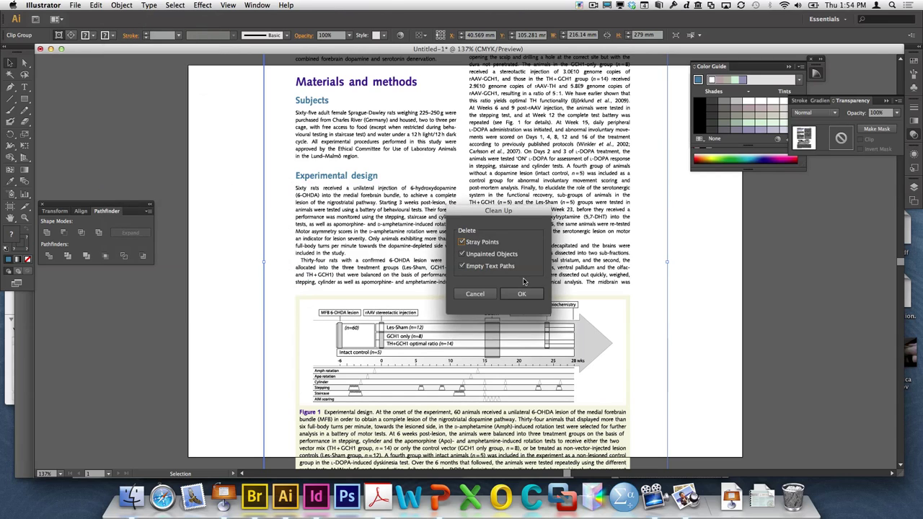
{"action": "left_click", "coordinate": [524, 296]}
{"action": "left_click", "coordinate": [398, 226]}
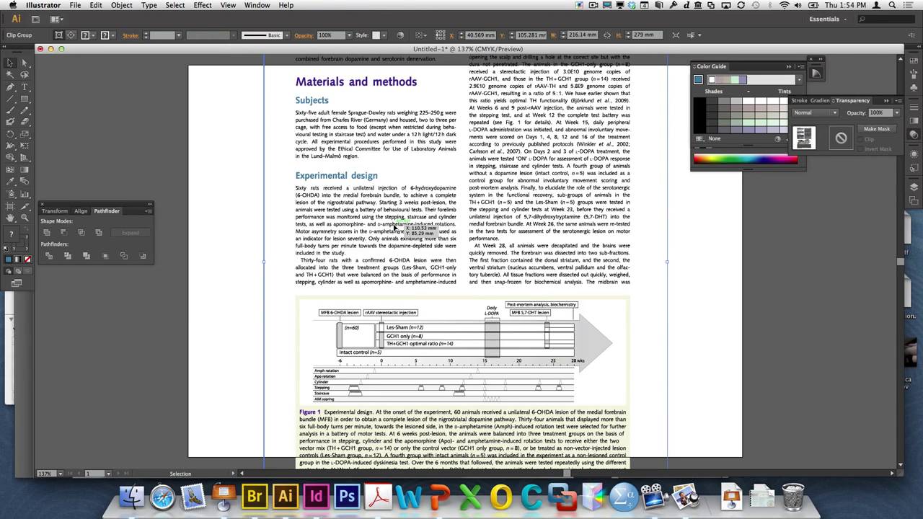
- Delete the headings and both columns of body text above Figure 1 using direct selection
{"action": "left_click", "coordinate": [24, 63]}
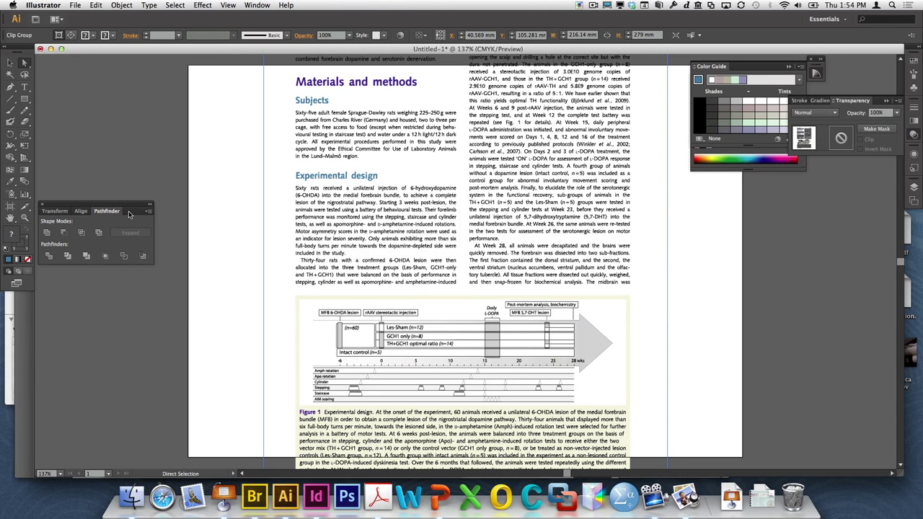
{"action": "left_click_drag", "start_coordinate": [244, 284], "coordinate": [705, 67]}
{"action": "key", "text": "Delete"}
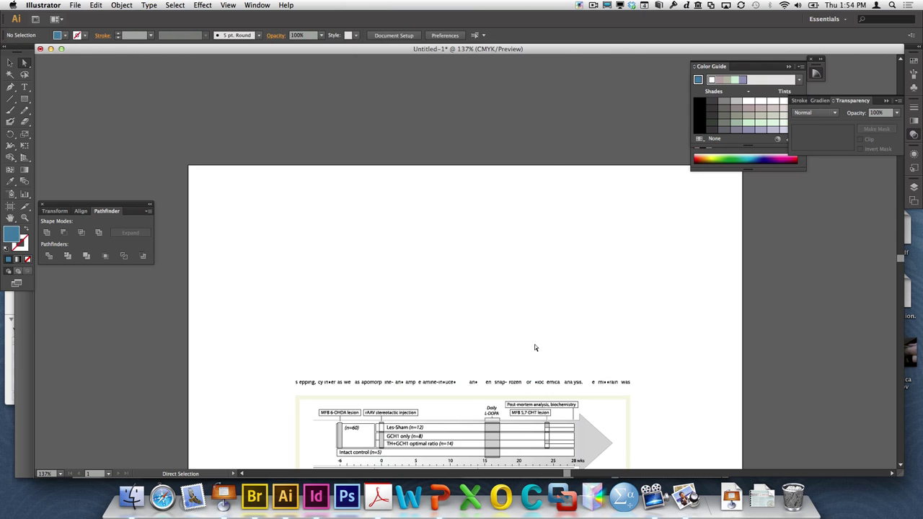
- Try to delete the leftover text line above Figure 1 together with the upper part of its green frame
{"action": "left_click_drag", "start_coordinate": [678, 361], "coordinate": [247, 400]}
{"action": "key", "text": "Delete"}
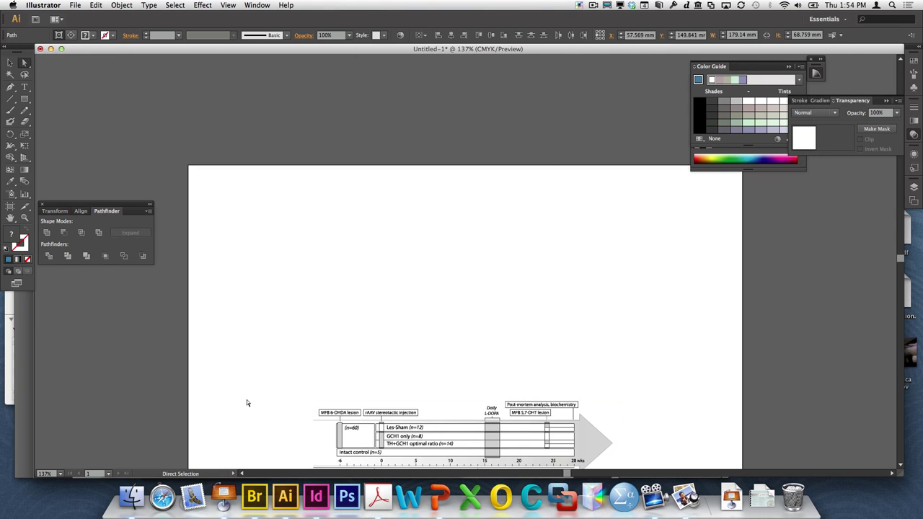
{"action": "scroll", "coordinate": [246, 400], "scroll_direction": "down", "scroll_amount": 2}
{"action": "scroll", "coordinate": [247, 403], "scroll_direction": "down", "scroll_amount": 2}
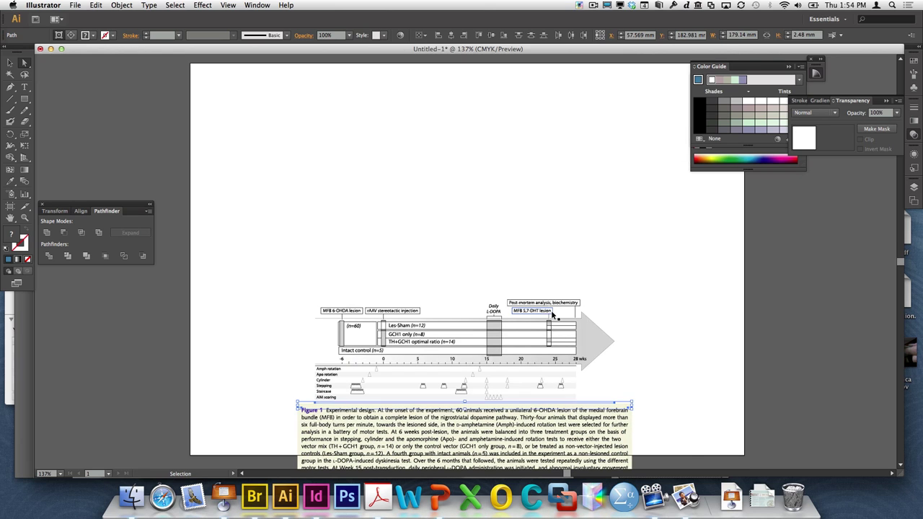
{"action": "key", "text": "ctrl+z"}
{"action": "left_click", "coordinate": [647, 422]}
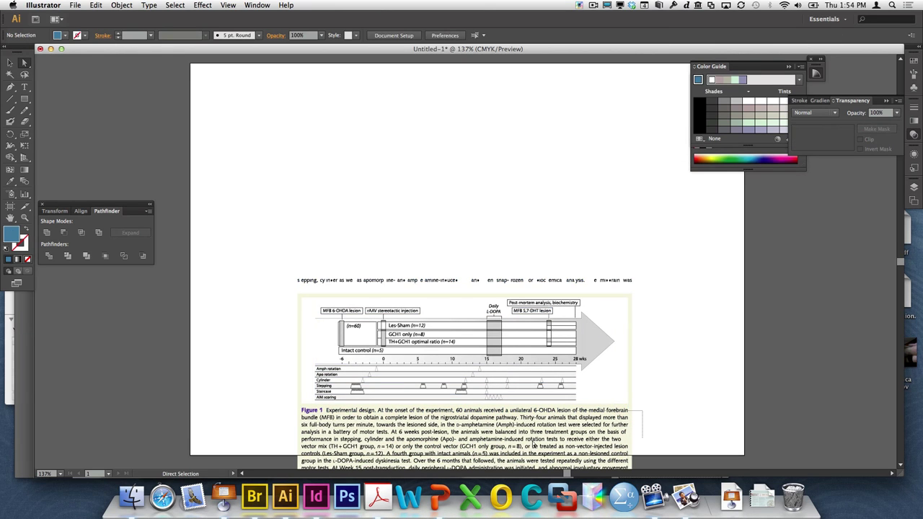
- Delete the Figure 1 caption text and its background below the diagram
{"action": "scroll", "coordinate": [533, 445], "scroll_direction": "down", "scroll_amount": 3}
{"action": "left_click_drag", "start_coordinate": [638, 305], "coordinate": [270, 435]}
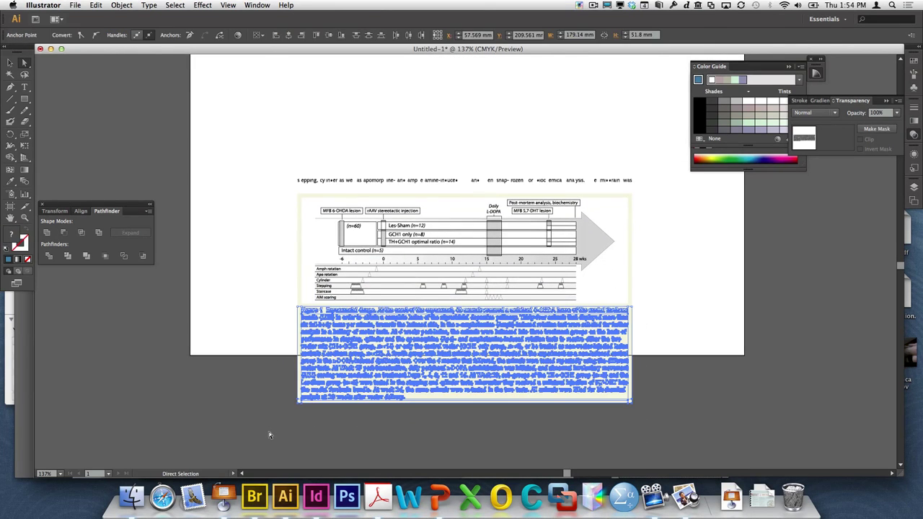
{"action": "key", "text": "Delete"}
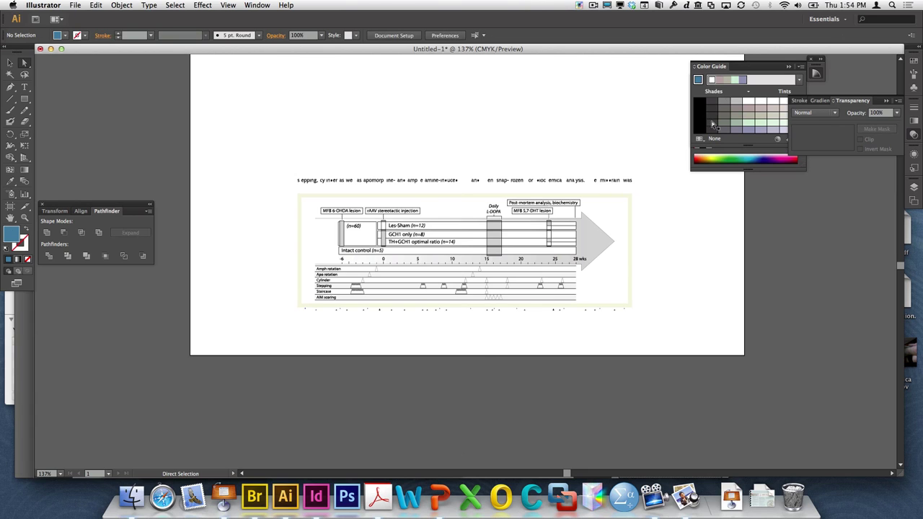
- Delete the leftover text fragments directly above and below the Figure 1 frame
{"action": "left_click_drag", "start_coordinate": [651, 157], "coordinate": [231, 186]}
{"action": "key", "text": "Delete"}
{"action": "left_click_drag", "start_coordinate": [378, 166], "coordinate": [346, 194]}
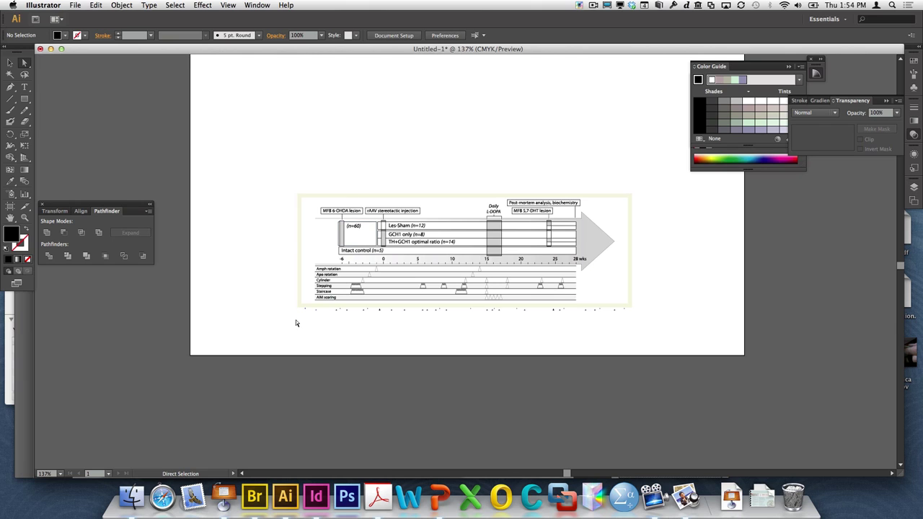
{"action": "left_click_drag", "start_coordinate": [295, 324], "coordinate": [642, 310]}
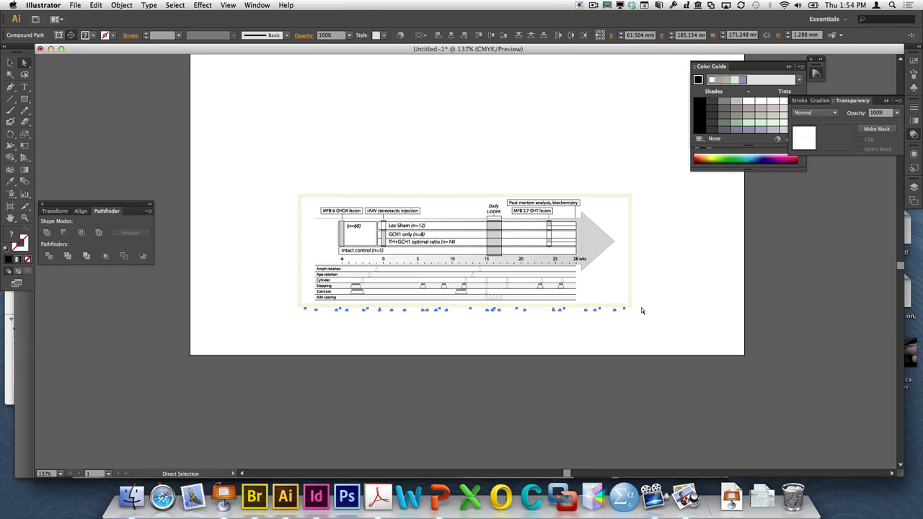
{"action": "key", "text": "Delete"}
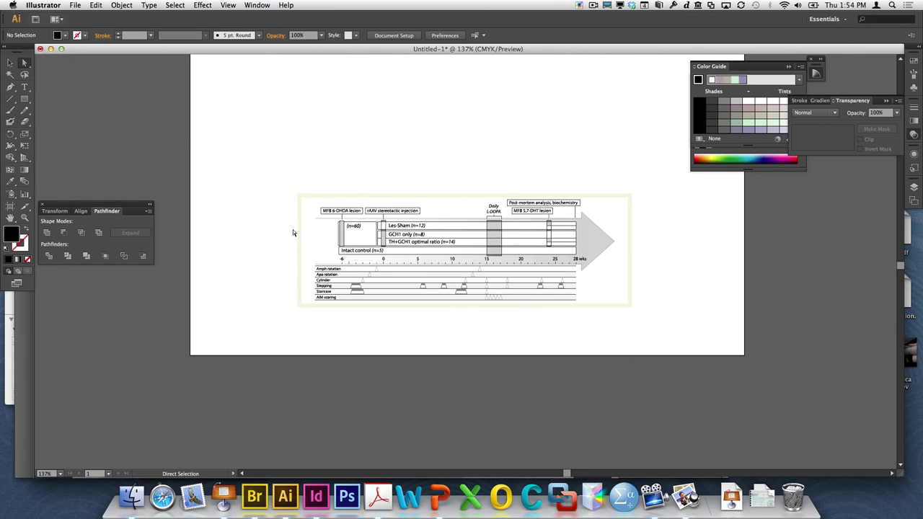
- Delete the pale green frame pieces around Figure 1 so only the experimental design diagram is left
{"action": "left_click", "coordinate": [298, 232]}
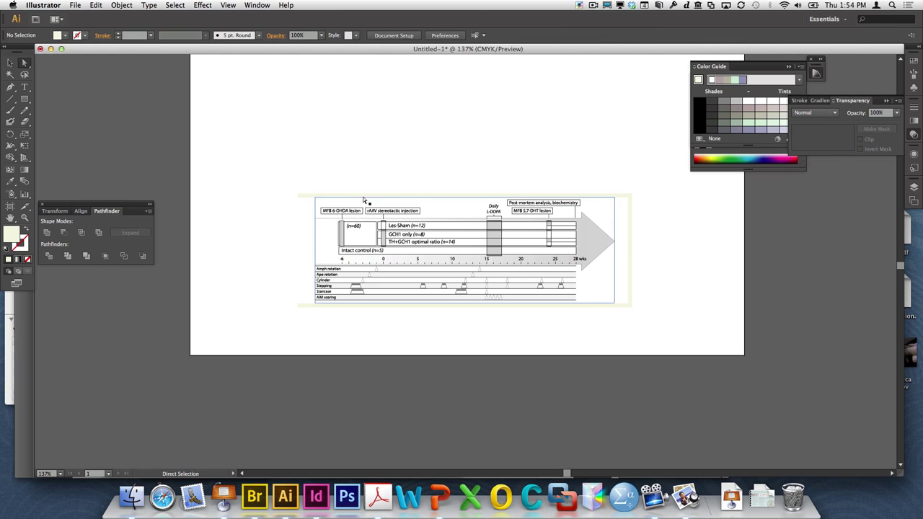
{"action": "left_click", "coordinate": [630, 306]}
{"action": "key", "text": "Delete"}
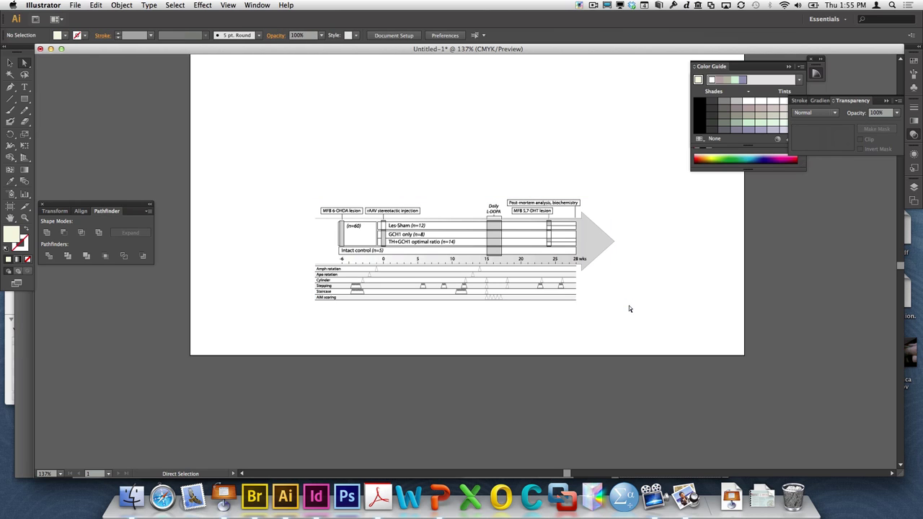
{"action": "left_click", "coordinate": [24, 217]}
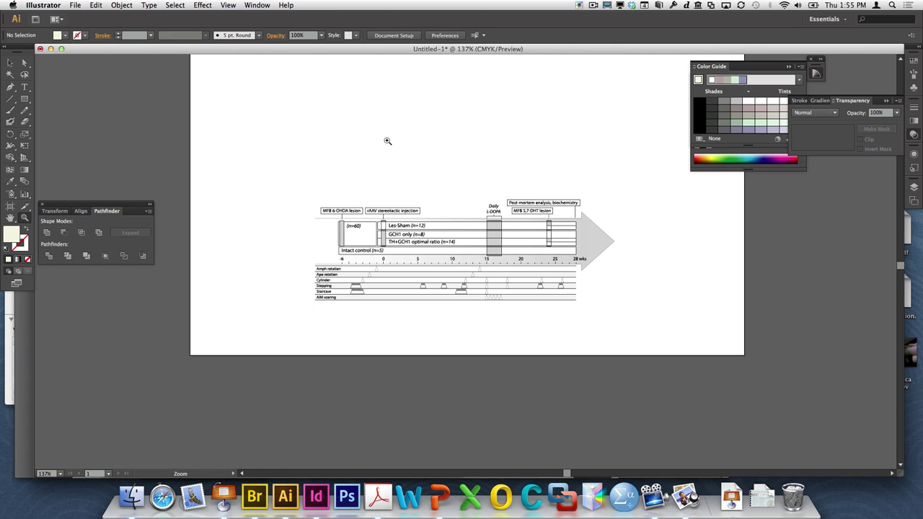
{"action": "left_click_drag", "start_coordinate": [281, 170], "coordinate": [625, 318]}
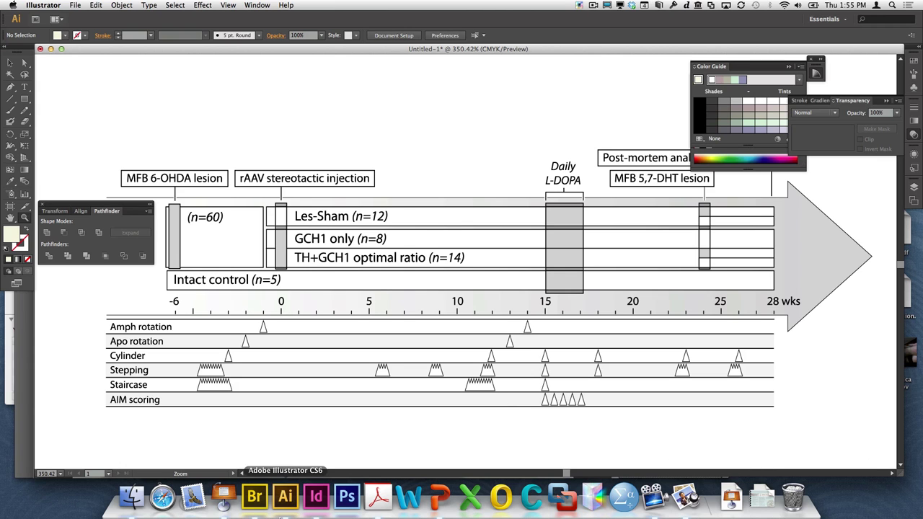
- Open the exported Page_04_Image_0004.png from the JC paper folder to review its resolution, close it, and return to Illustrator
{"action": "left_click", "coordinate": [125, 505]}
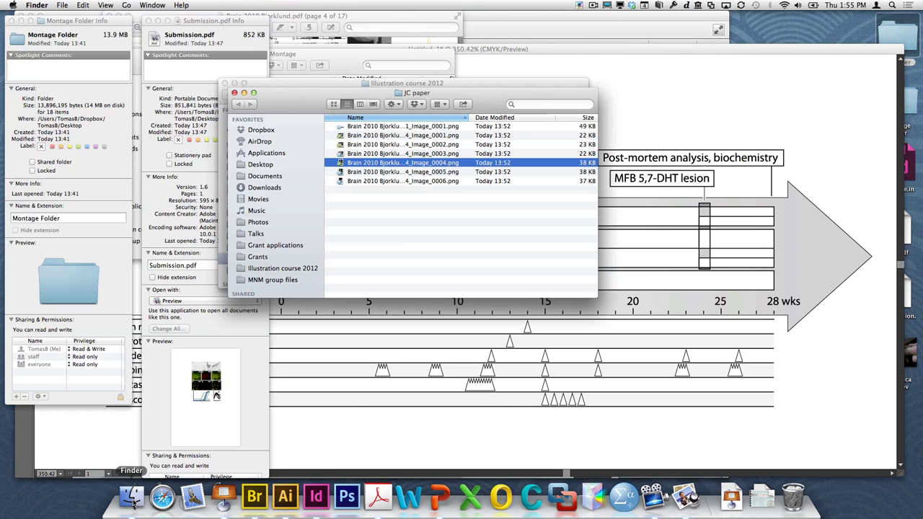
{"action": "left_click", "coordinate": [403, 136]}
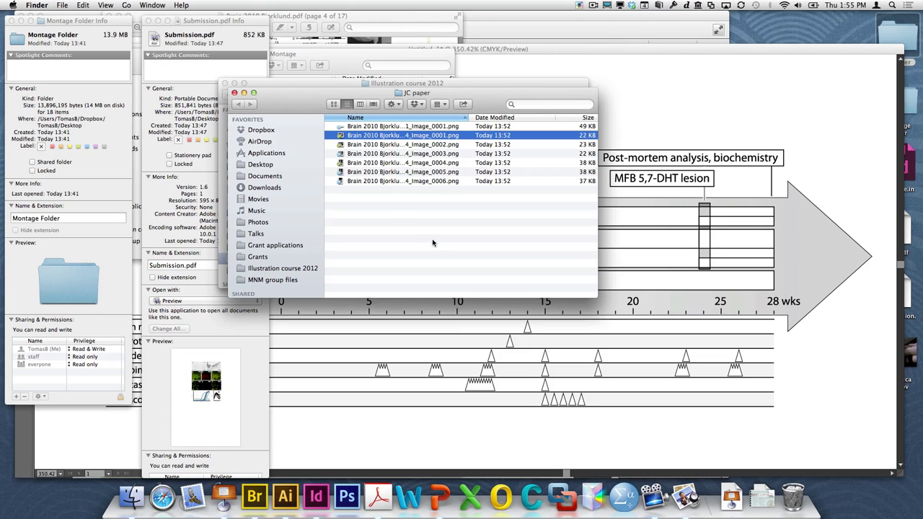
{"action": "double_click", "coordinate": [388, 165]}
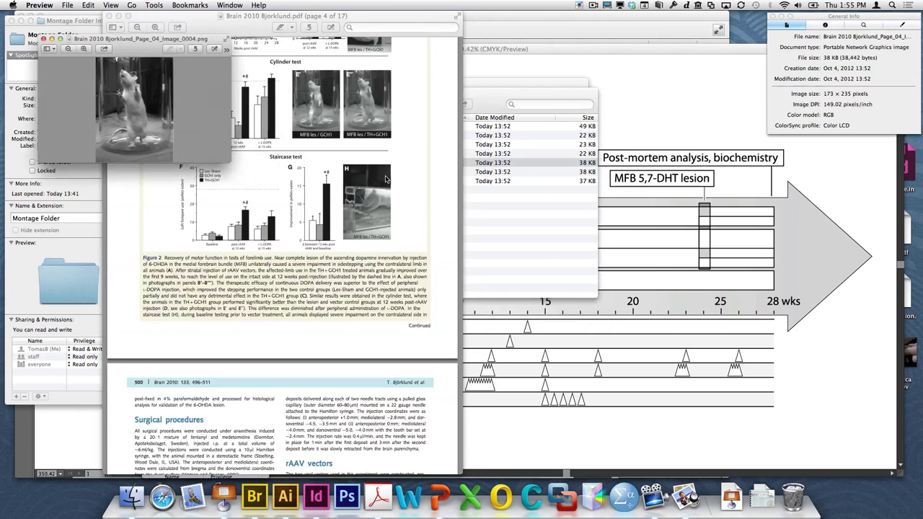
{"action": "key", "text": "cmd+w"}
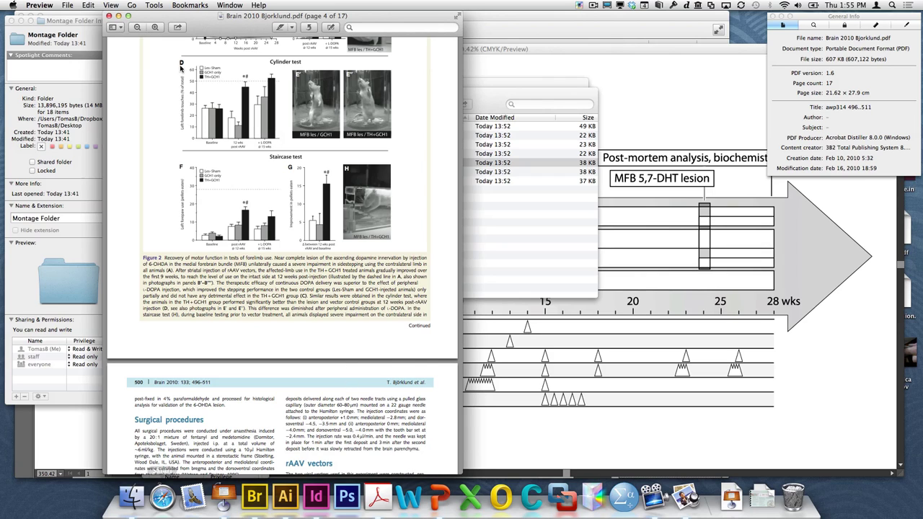
{"action": "left_click", "coordinate": [110, 5]}
{"action": "left_click", "coordinate": [348, 108]}
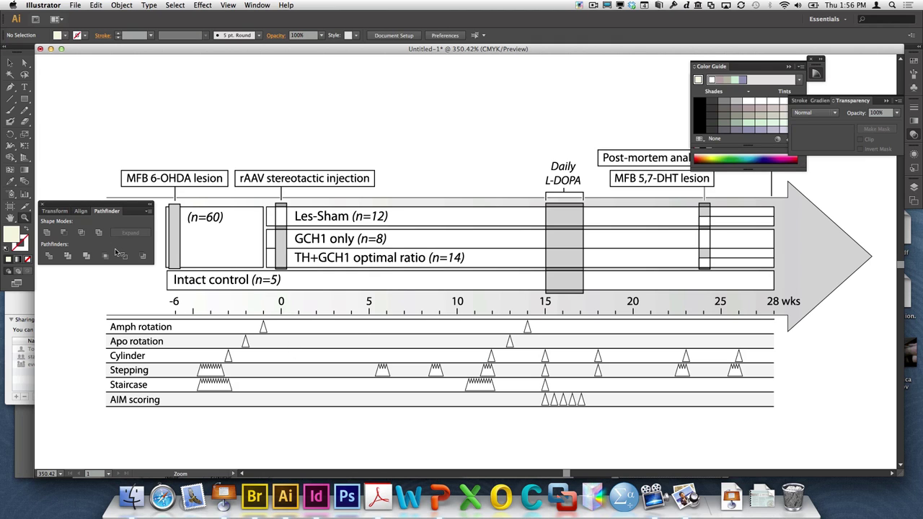
- Move the Pathfinder panel away from the diagram, with the Tools panel beside it
{"action": "left_click_drag", "start_coordinate": [80, 207], "coordinate": [11, 335]}
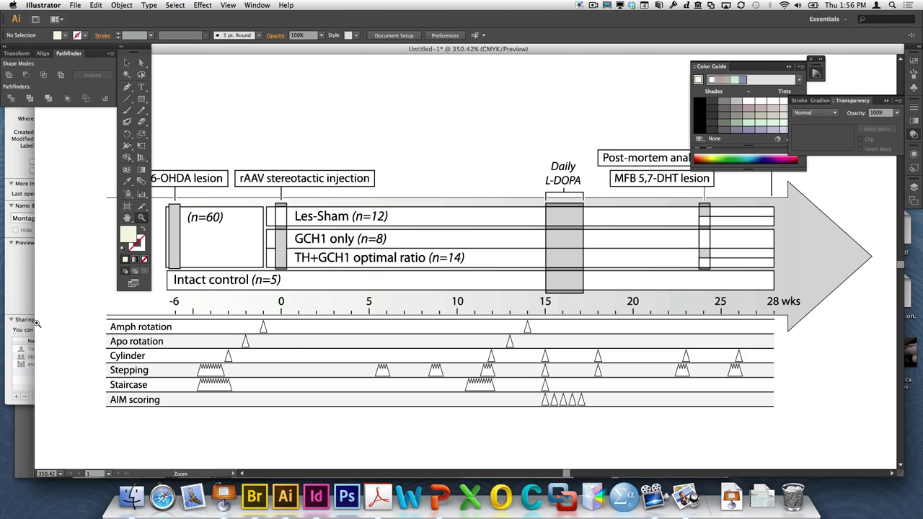
{"action": "left_click_drag", "start_coordinate": [96, 47], "coordinate": [72, 54]}
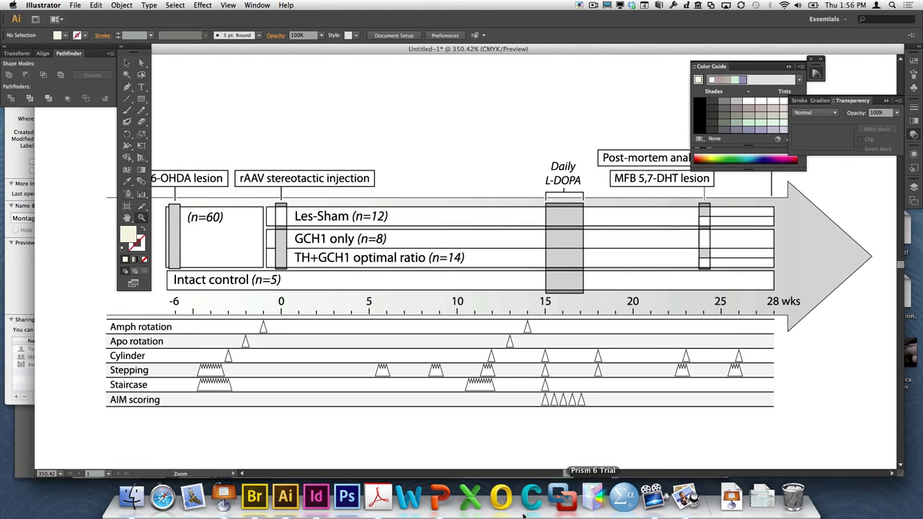
{"action": "left_click", "coordinate": [194, 496]}
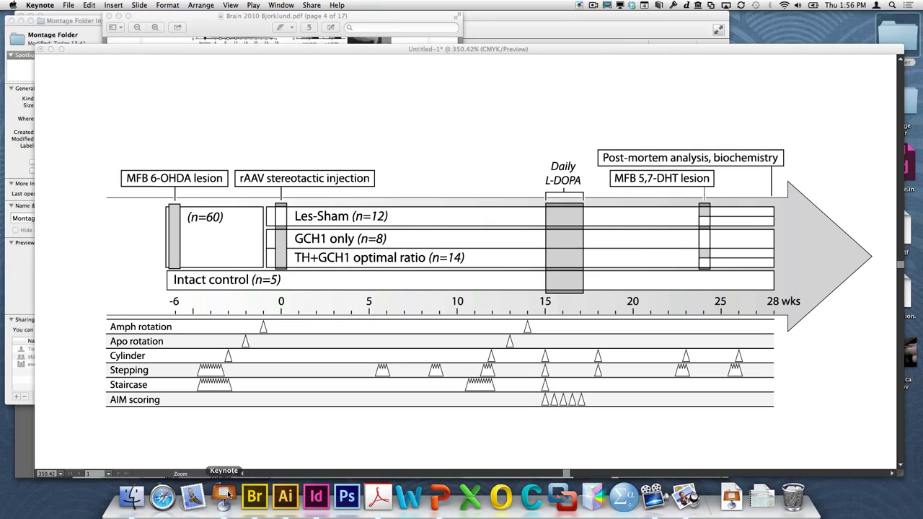
{"action": "left_click", "coordinate": [733, 109]}
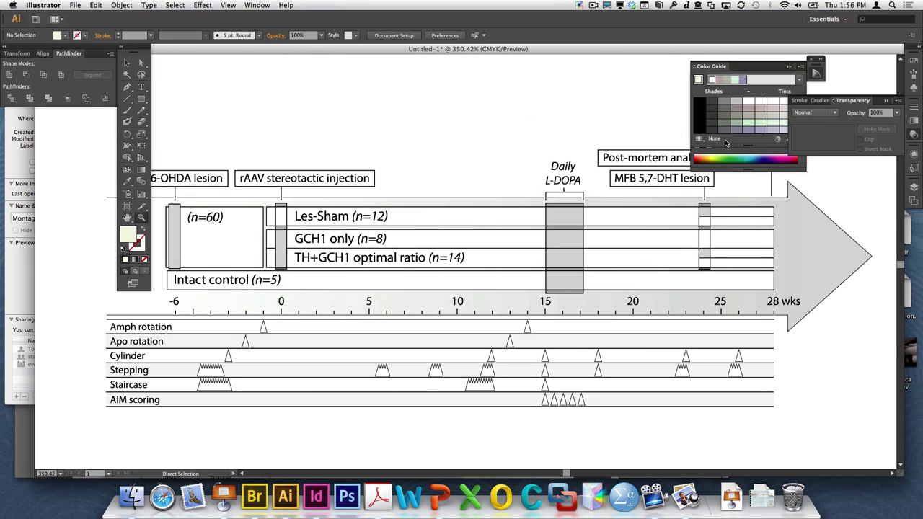
- Save the document to the Desktop as Figure 1 in Adobe Illustrator format, with the Illustrator CS6 version options
{"action": "key", "text": "super+s"}
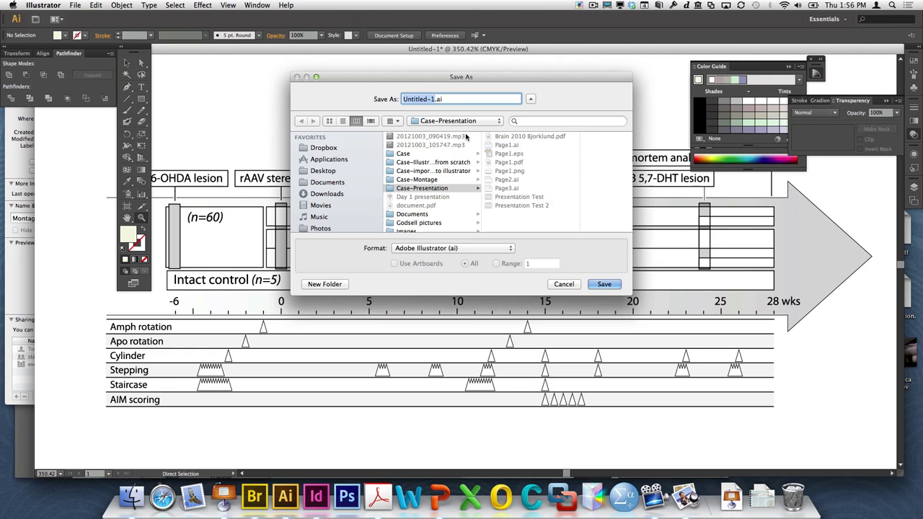
{"action": "type", "text": "Figure 1"}
{"action": "left_click", "coordinate": [326, 171]}
{"action": "left_click", "coordinate": [610, 284]}
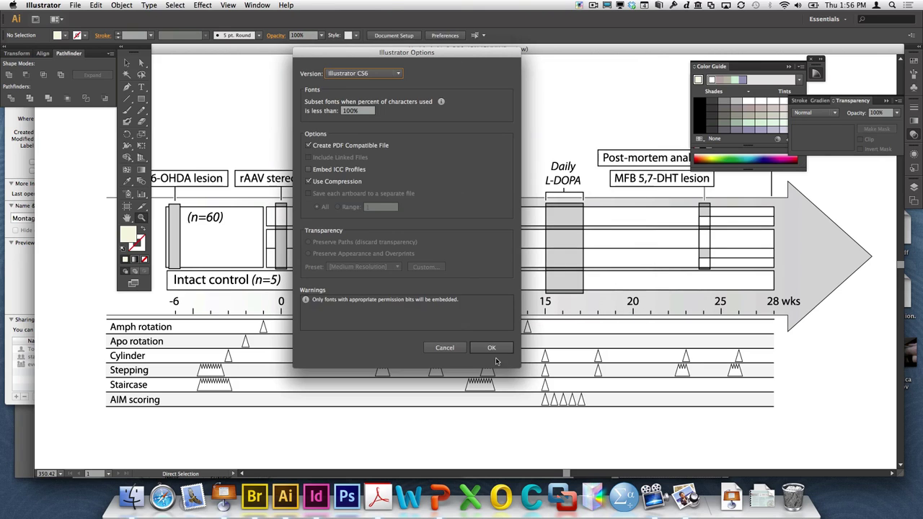
{"action": "left_click", "coordinate": [491, 348]}
- Switch to Keynote and create a new presentation with the White theme at 1920 x 1080
{"action": "left_click", "coordinate": [224, 498]}
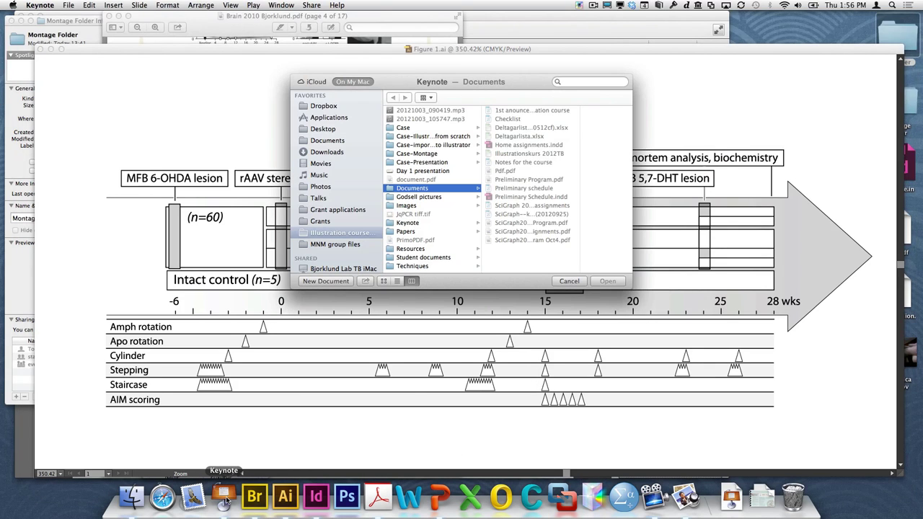
{"action": "left_click", "coordinate": [335, 284]}
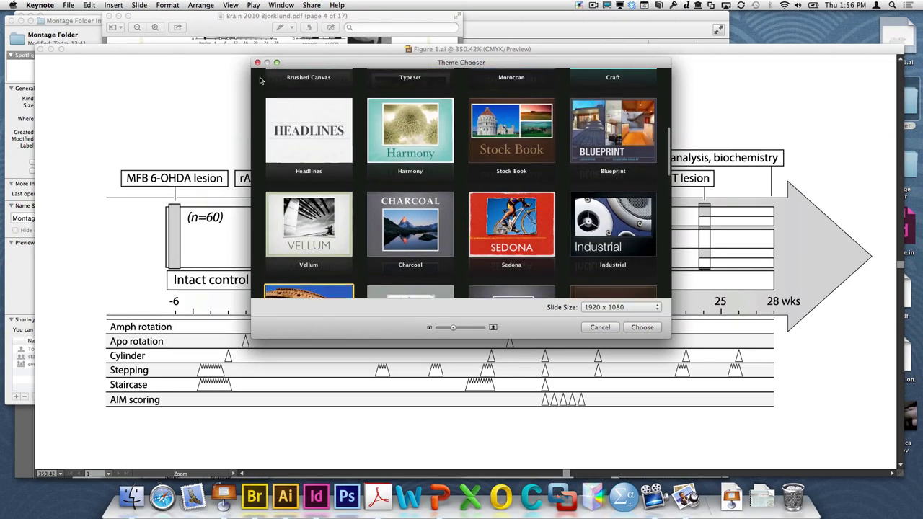
{"action": "scroll", "coordinate": [261, 80], "scroll_direction": "up", "scroll_amount": 5}
{"action": "left_click", "coordinate": [301, 124]}
{"action": "left_click", "coordinate": [645, 328]}
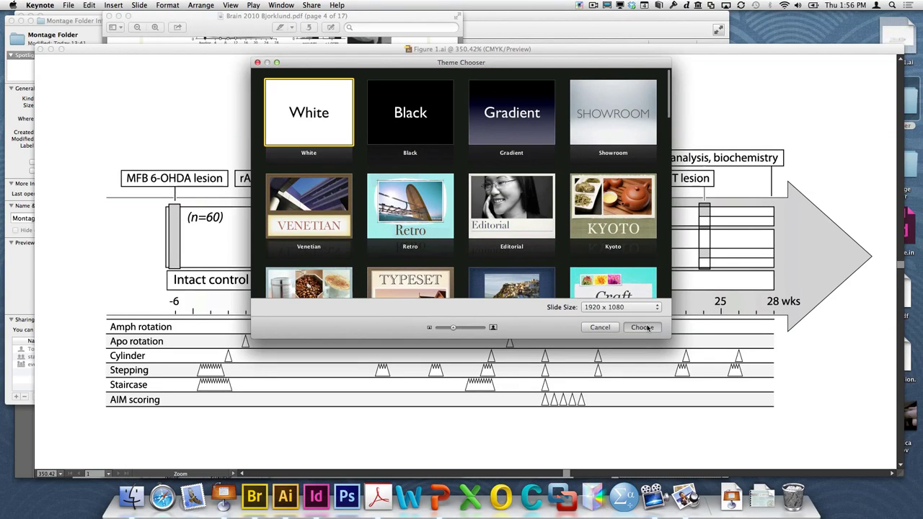
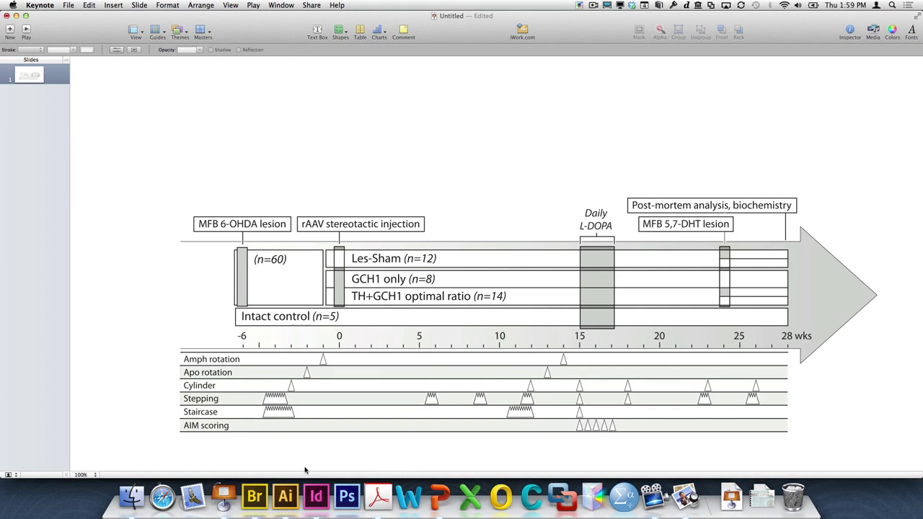
- Switch back to Illustrator and release the clipping mask on the whole diagram, viewing it at 100%
{"action": "left_click", "coordinate": [286, 496]}
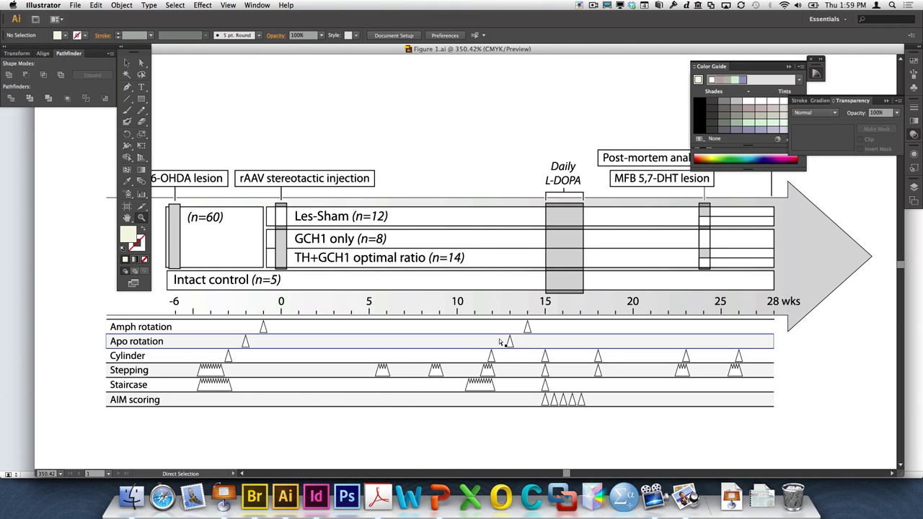
{"action": "key", "text": "super+a"}
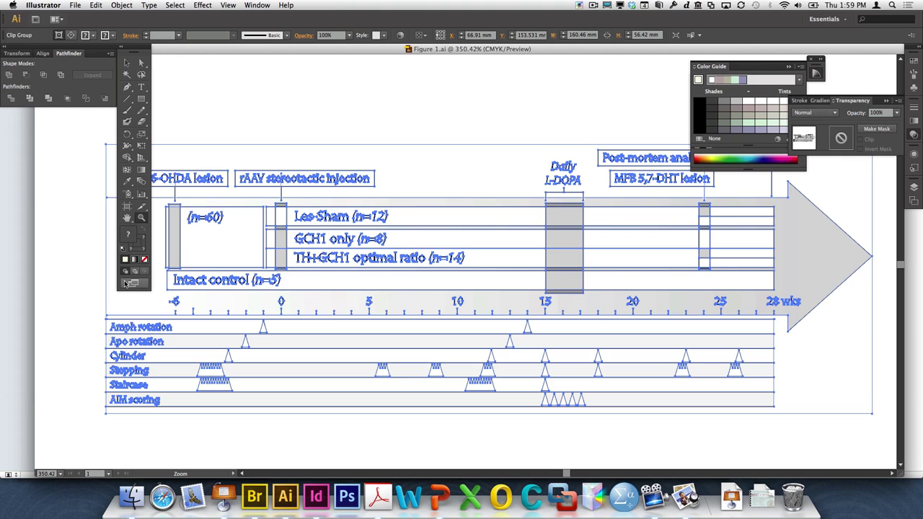
{"action": "key", "text": "a"}
{"action": "key", "text": "super+1"}
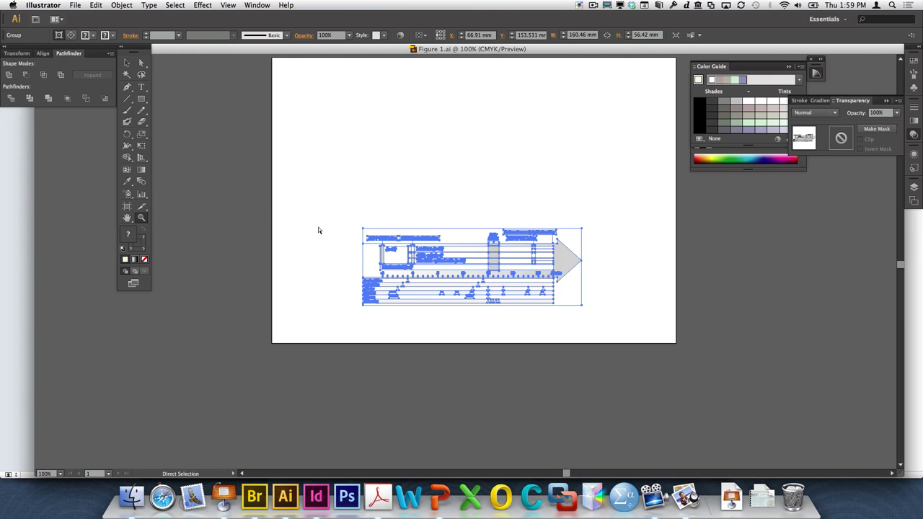
{"action": "key", "text": "super+alt+7"}
- Enlarge the whole diagram proportionally from its upper-left corner, centre it on the artboard, and deselect it
{"action": "left_click", "coordinate": [127, 63]}
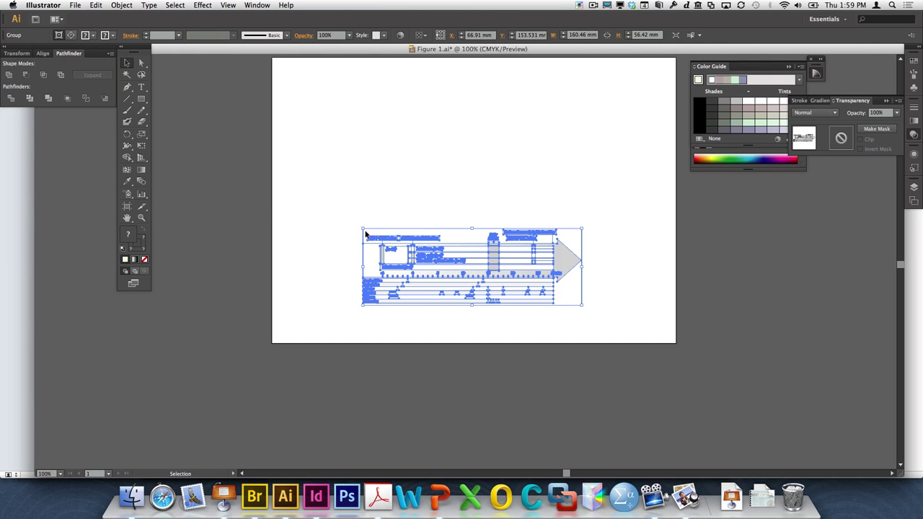
{"action": "left_click_drag", "start_coordinate": [362, 228], "coordinate": [275, 147]}
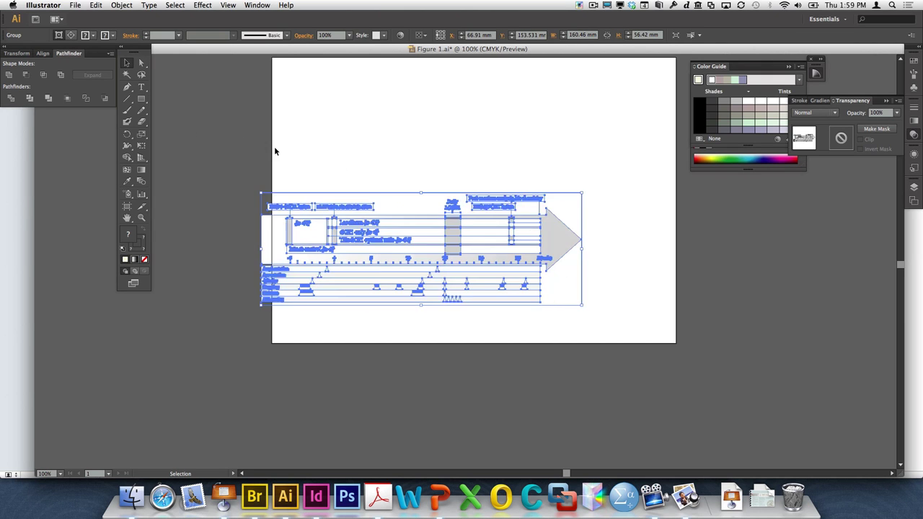
{"action": "left_click_drag", "start_coordinate": [320, 231], "coordinate": [378, 189]}
{"action": "left_click", "coordinate": [459, 308]}
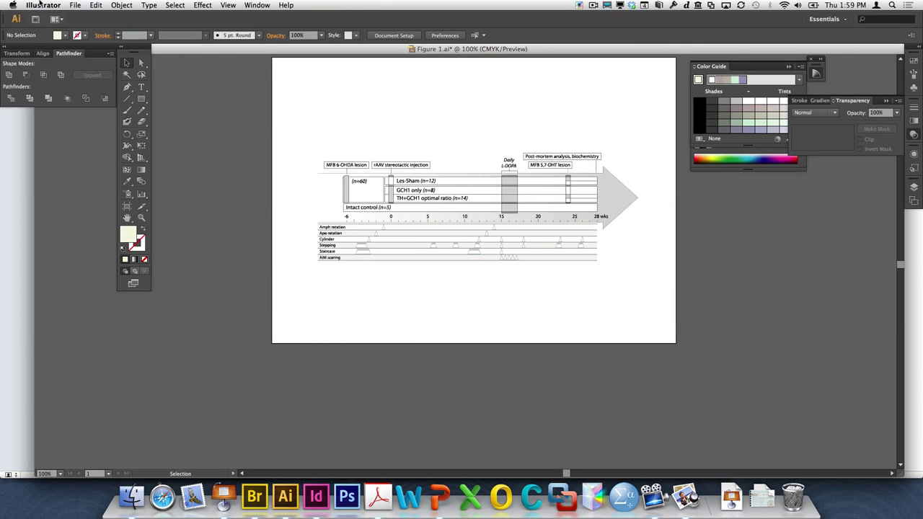
- Preview the diagram in Save for Web as a transparent PNG-24, moving the dialog down to reveal the artboard
{"action": "left_click", "coordinate": [76, 5]}
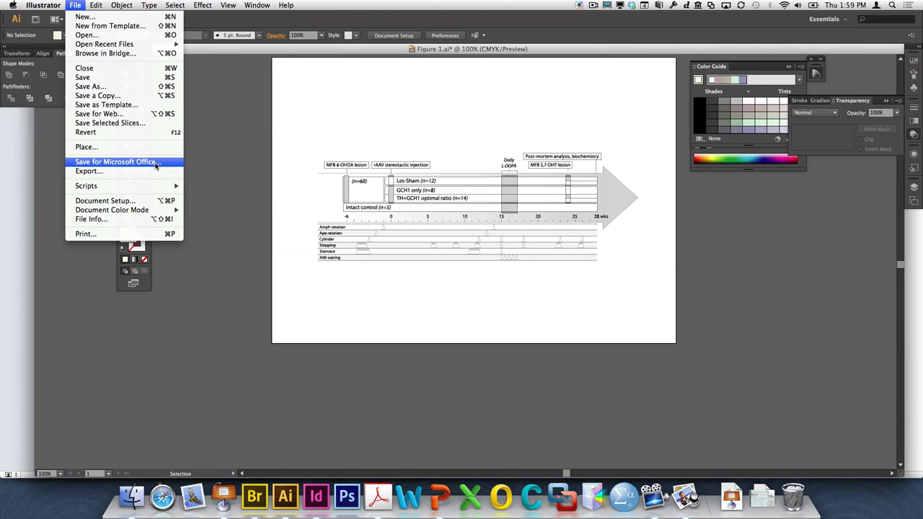
{"action": "left_click", "coordinate": [118, 114]}
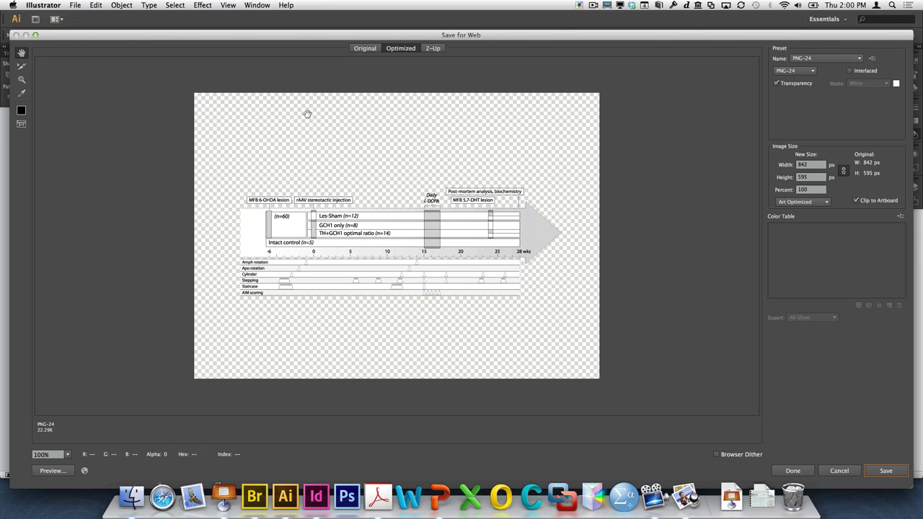
{"action": "left_click_drag", "start_coordinate": [331, 35], "coordinate": [299, 326]}
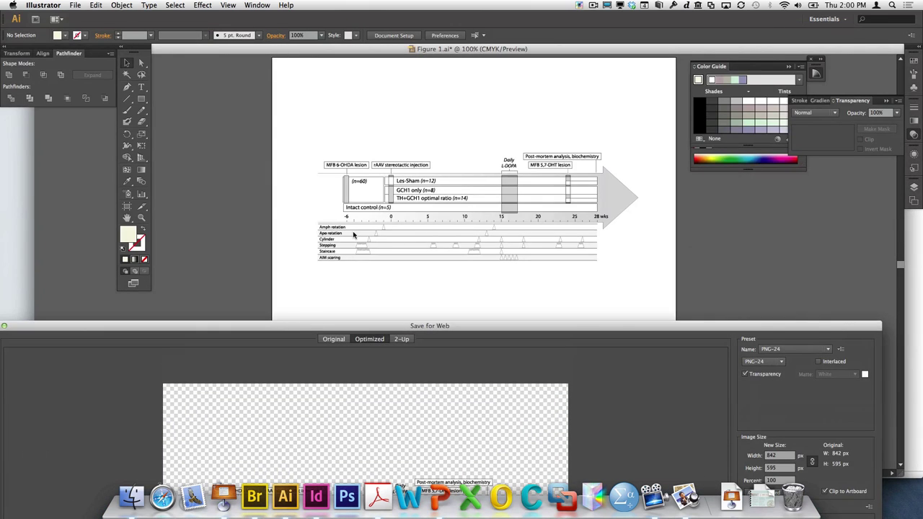
- View PowerPoint's presentation gallery, return to Illustrator's Save for Web preview, and close it without exporting an image
{"action": "left_click", "coordinate": [441, 498]}
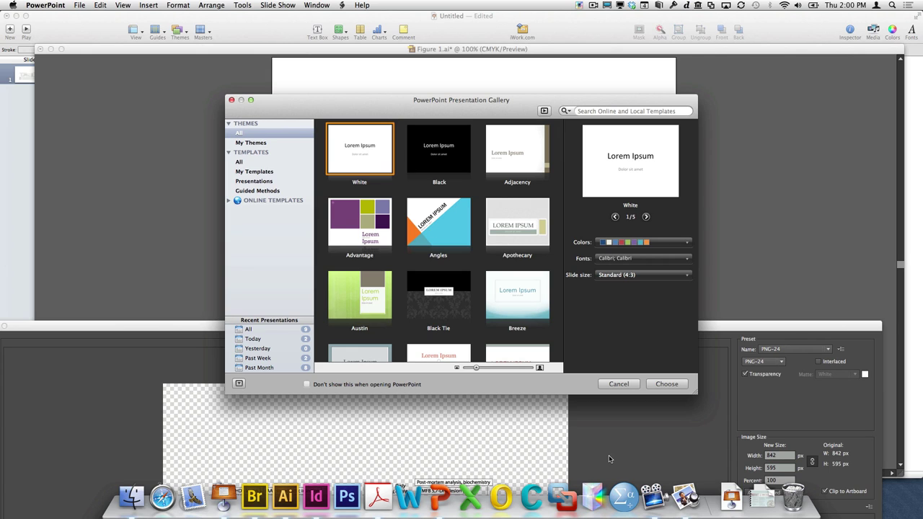
{"action": "left_click", "coordinate": [761, 349]}
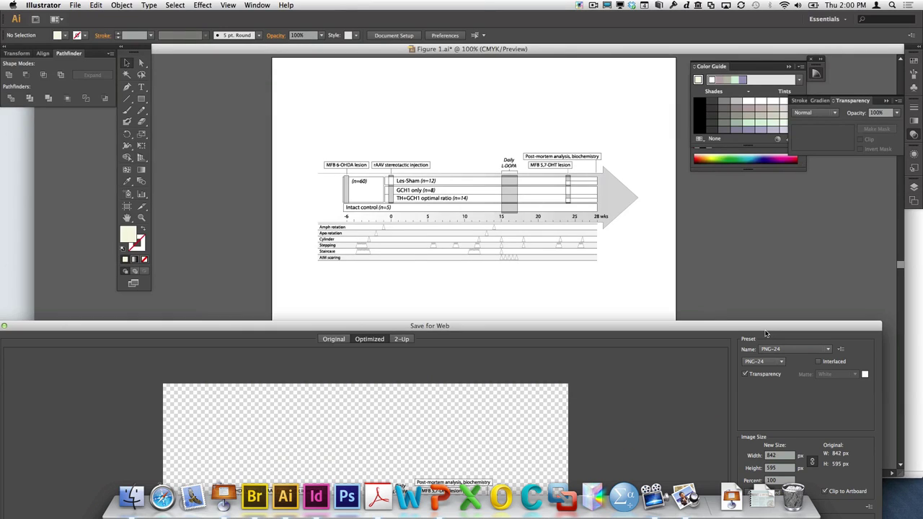
{"action": "left_click_drag", "start_coordinate": [735, 334], "coordinate": [732, 184]}
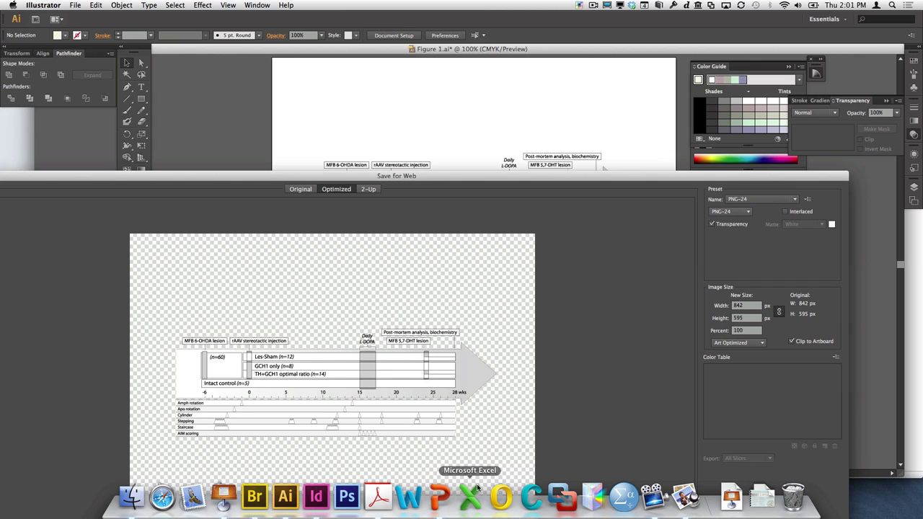
{"action": "left_click_drag", "start_coordinate": [317, 179], "coordinate": [479, 147]}
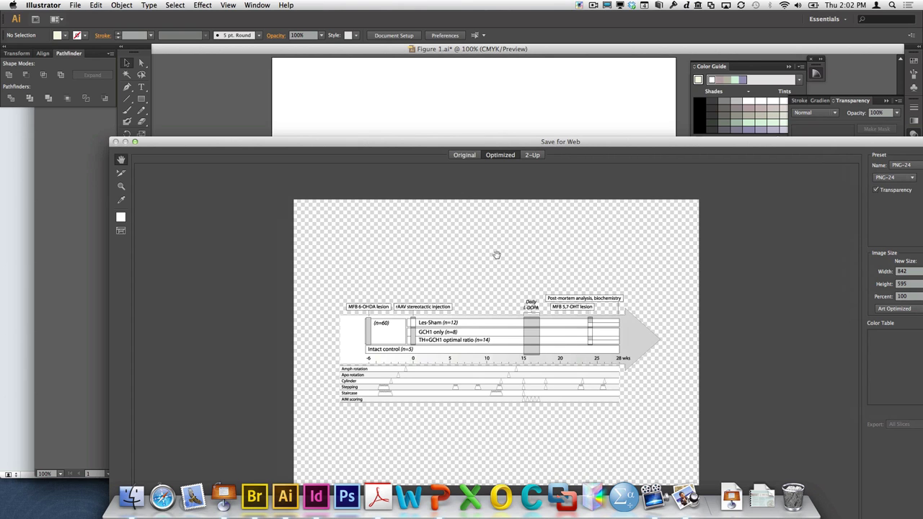
{"action": "double_click", "coordinate": [569, 143]}
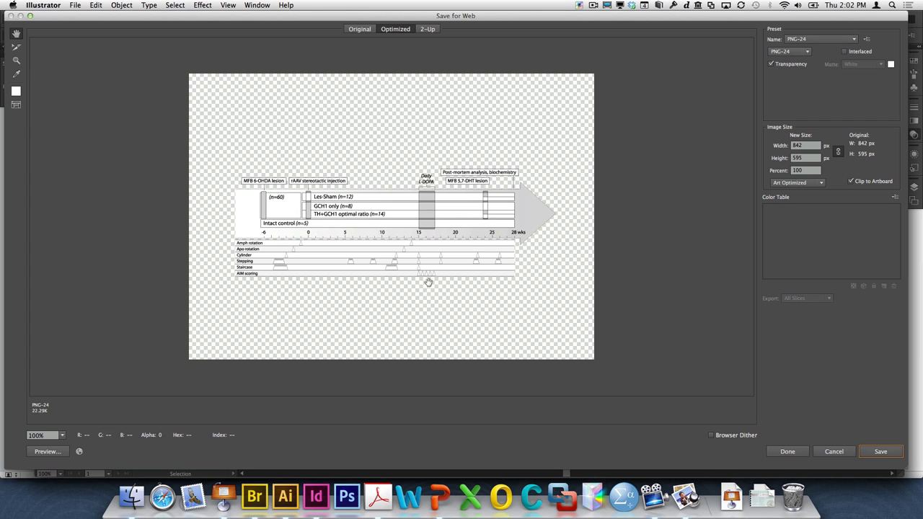
{"action": "left_click", "coordinate": [789, 453]}
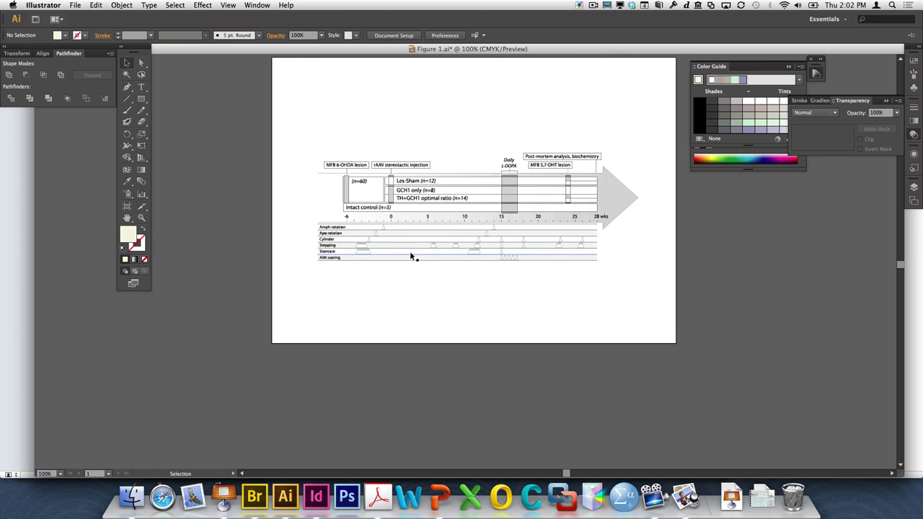
- Examine the edge quality of the Stepping and Staircase labels at 3200% magnification
{"action": "scroll", "coordinate": [359, 257], "scroll_direction": "up", "scroll_amount": 8}
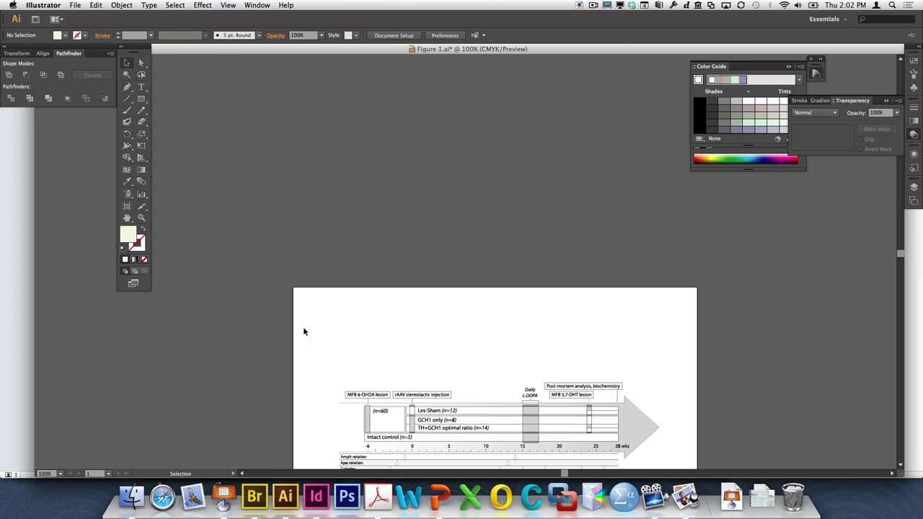
{"action": "left_click", "coordinate": [141, 218]}
{"action": "left_click", "coordinate": [437, 402]}
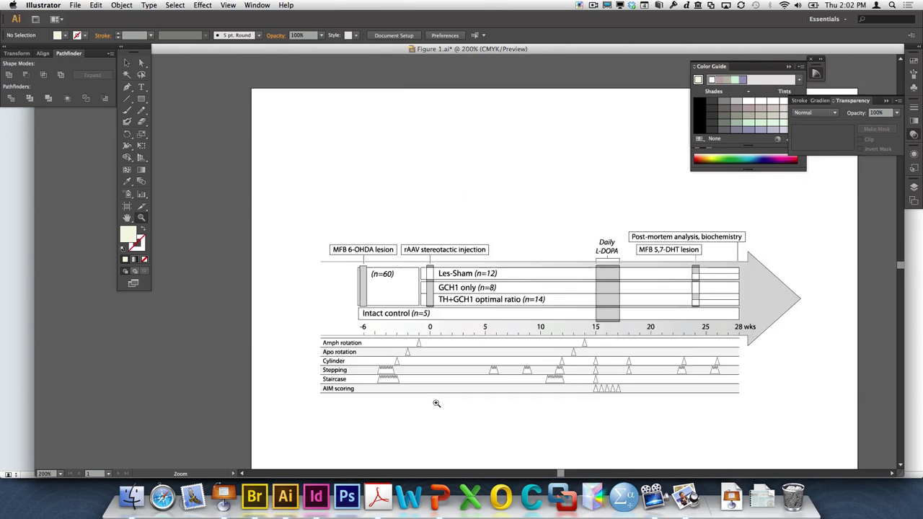
{"action": "left_click", "coordinate": [454, 342]}
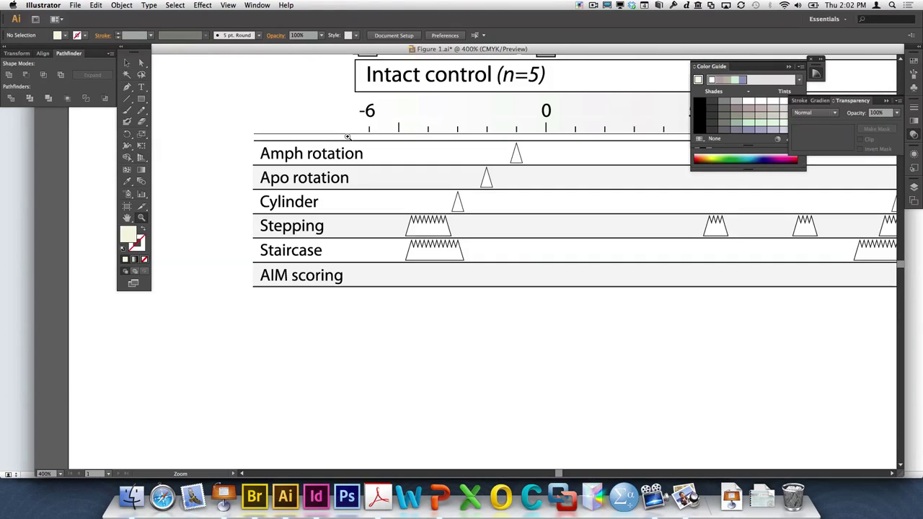
{"action": "left_click", "coordinate": [304, 169]}
{"action": "left_click", "coordinate": [714, 405]}
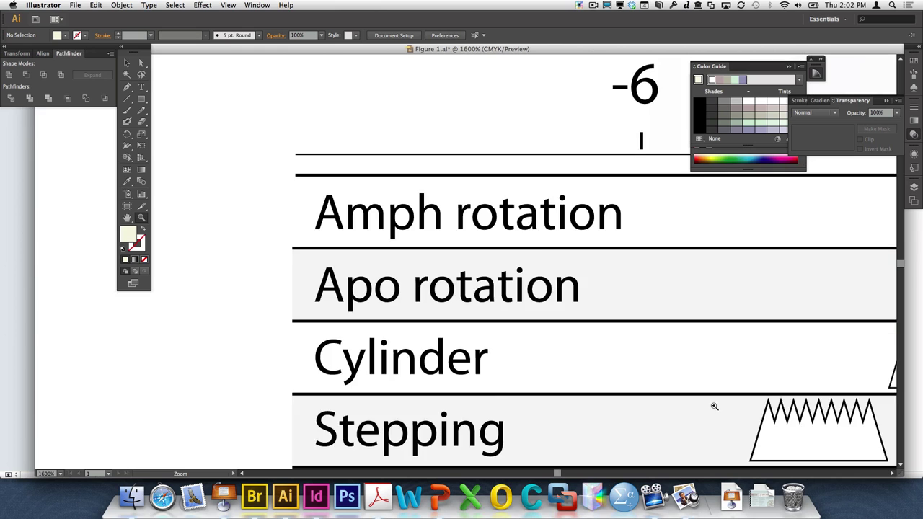
{"action": "left_click", "coordinate": [714, 402]}
{"action": "left_click", "coordinate": [205, 304]}
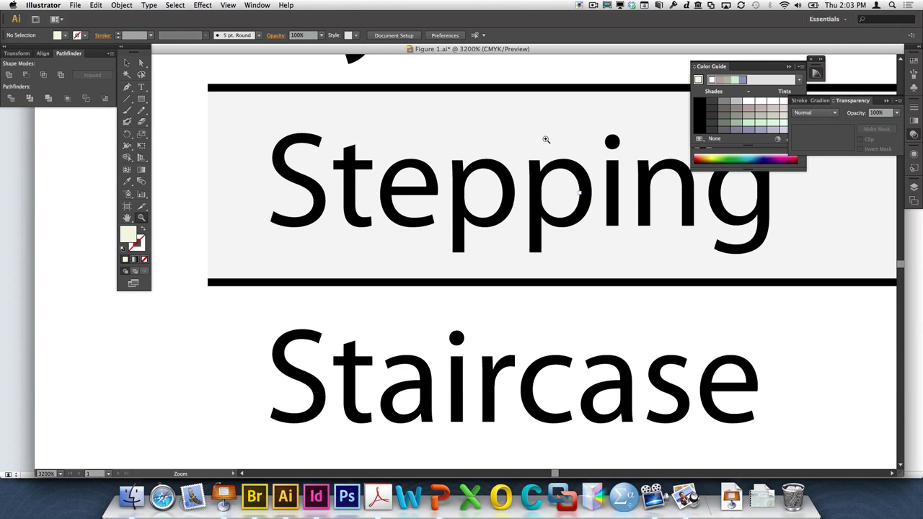
- Turn off Anti-aliased Artwork in Illustrator's general preferences
{"action": "left_click", "coordinate": [257, 5]}
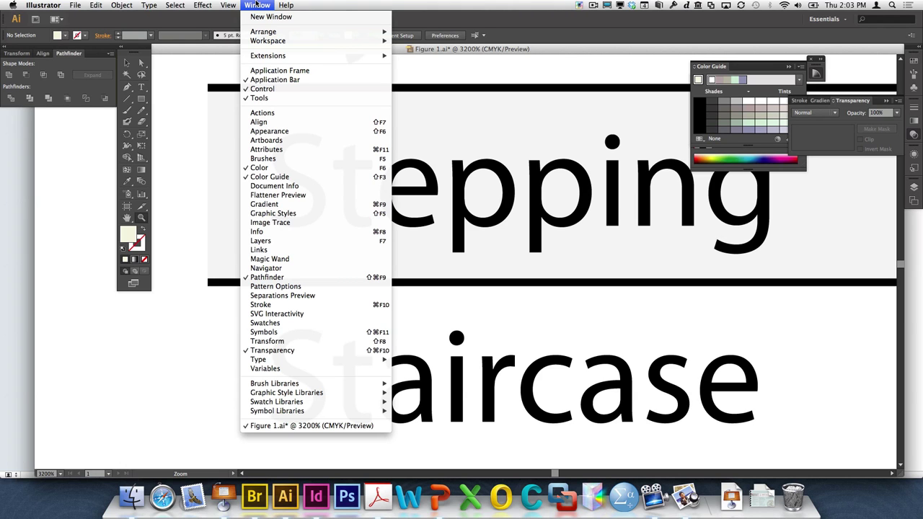
{"action": "mouse_move", "coordinate": [228, 5]}
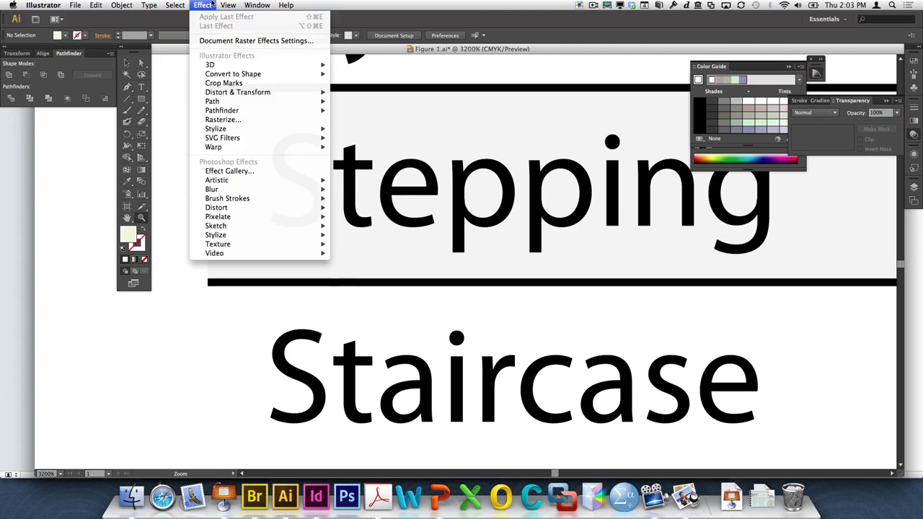
{"action": "mouse_move", "coordinate": [43, 5]}
{"action": "mouse_move", "coordinate": [61, 34]}
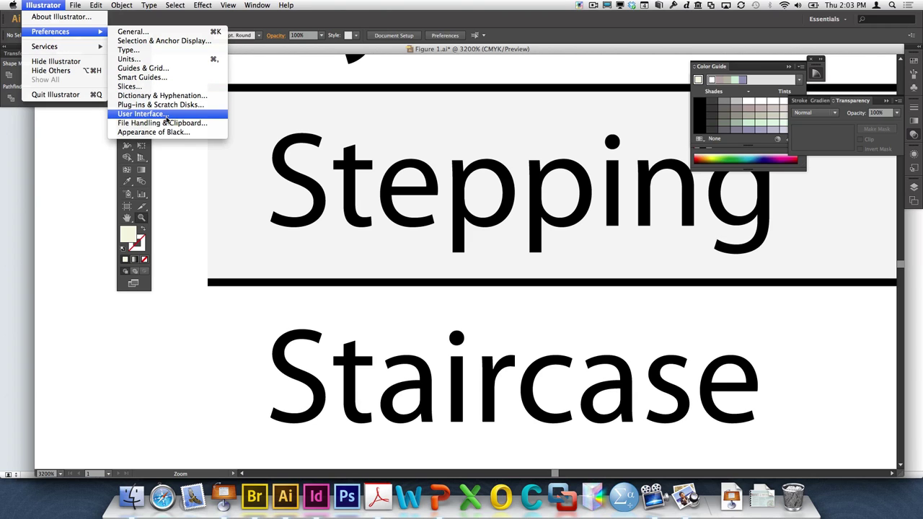
{"action": "left_click", "coordinate": [139, 35]}
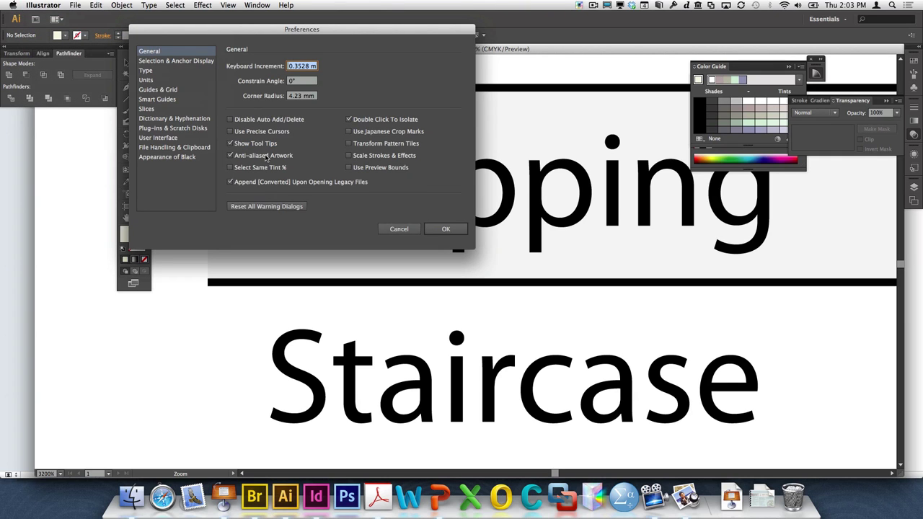
{"action": "left_click", "coordinate": [254, 157]}
{"action": "left_click", "coordinate": [446, 230]}
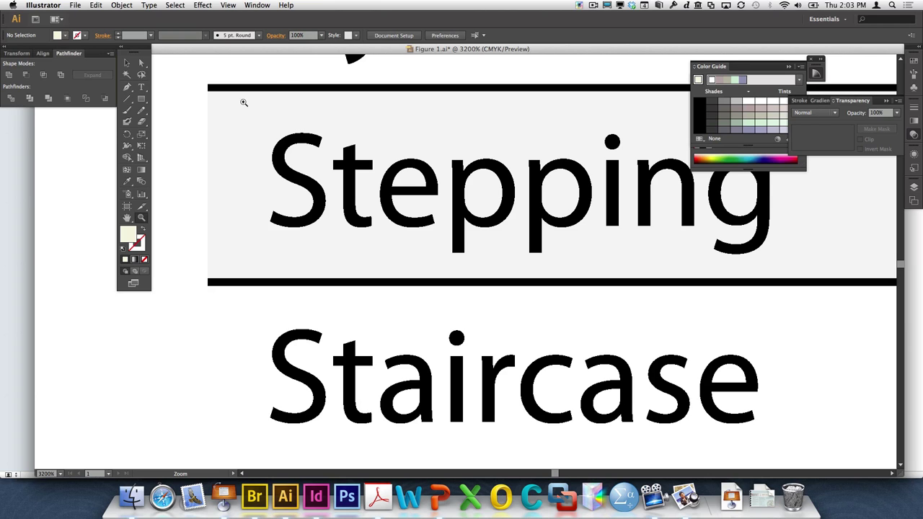
- Turn Anti-aliased Artwork back on in the general preferences
{"action": "left_click", "coordinate": [75, 4]}
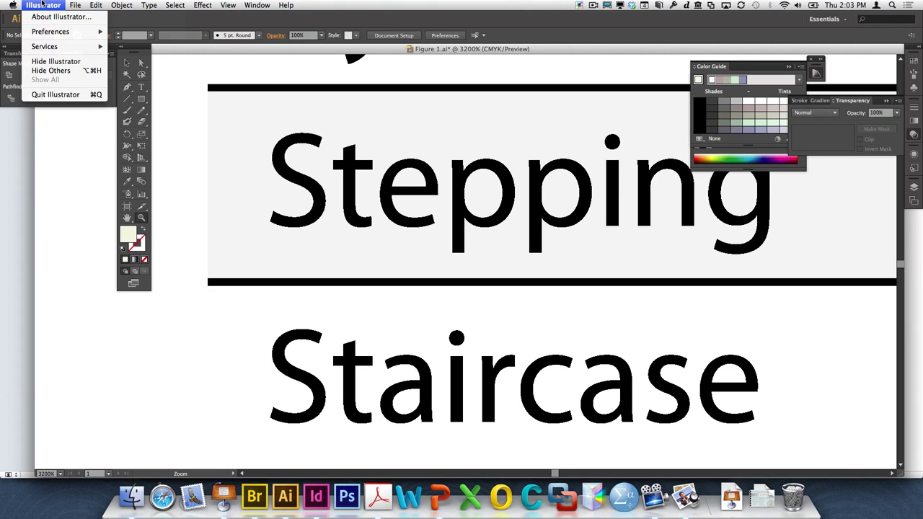
{"action": "left_click", "coordinate": [131, 32]}
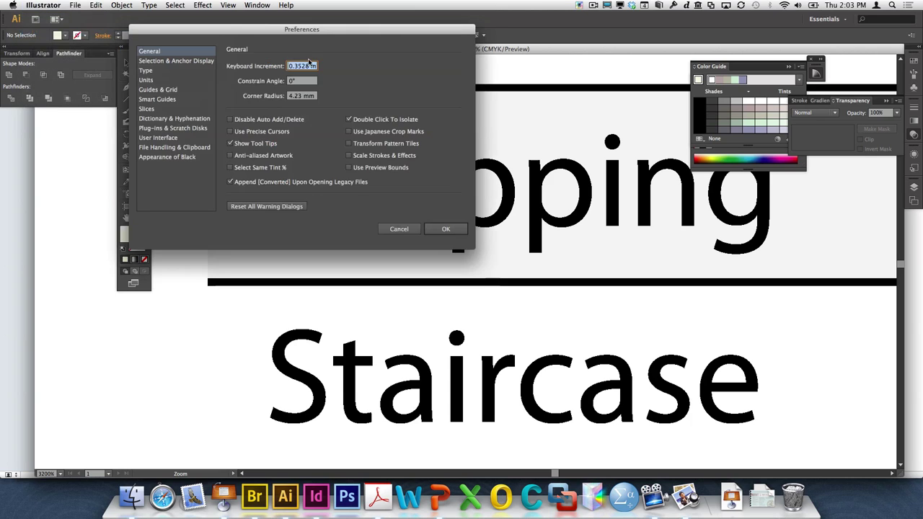
{"action": "left_click", "coordinate": [261, 156]}
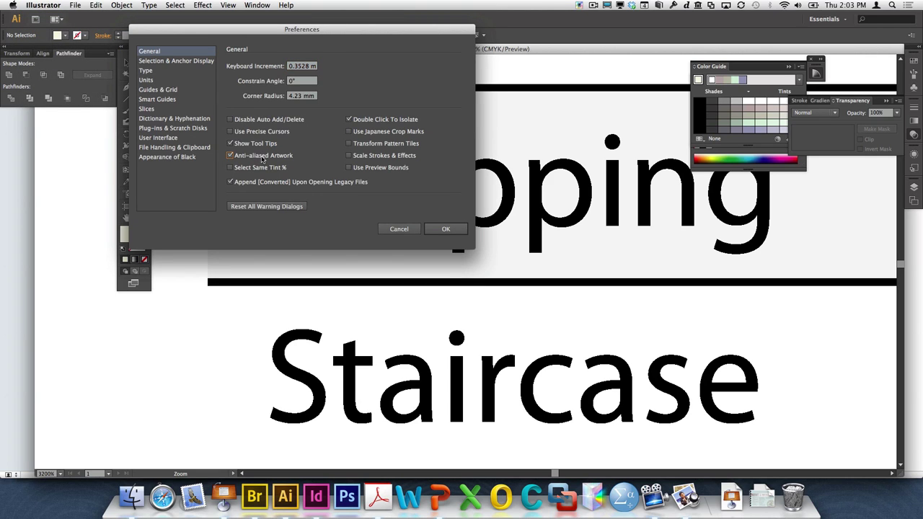
{"action": "left_click", "coordinate": [448, 228]}
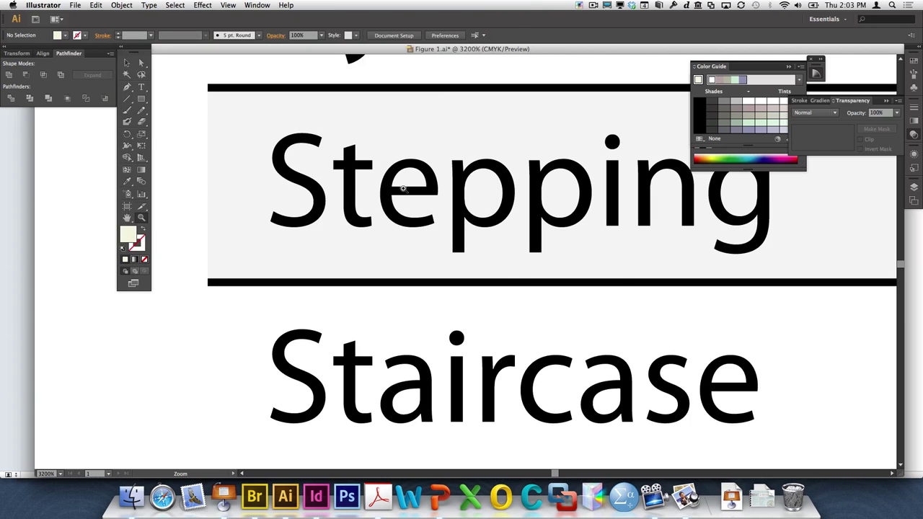
- Examine the Stepping label's edges at 6400% magnification and the figure's full timeline table at 300%
{"action": "left_click", "coordinate": [421, 227]}
{"action": "left_click", "coordinate": [421, 228]}
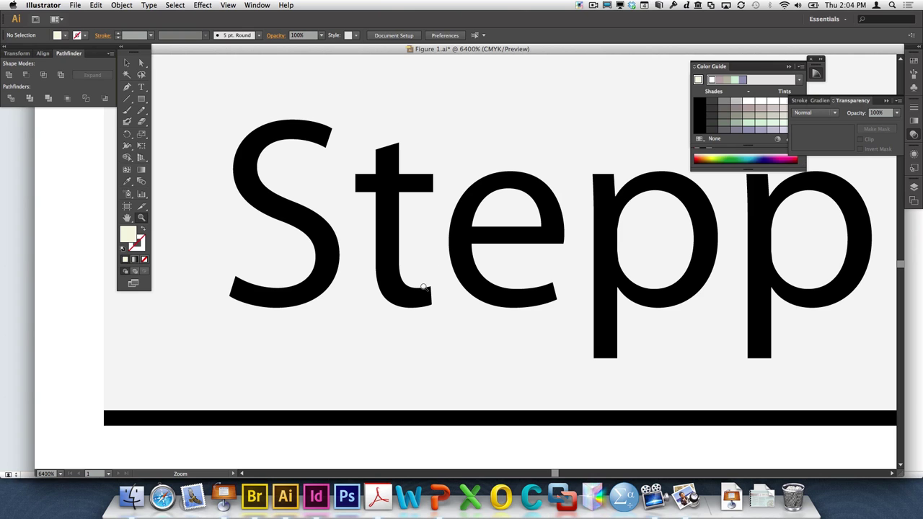
{"action": "key", "text": "super+minus"}
{"action": "key", "text": "super+minus"}
{"action": "key", "text": "super+minus"}
{"action": "key", "text": "super+minus"}
{"action": "key", "text": "super+minus"}
{"action": "key", "text": "super+minus"}
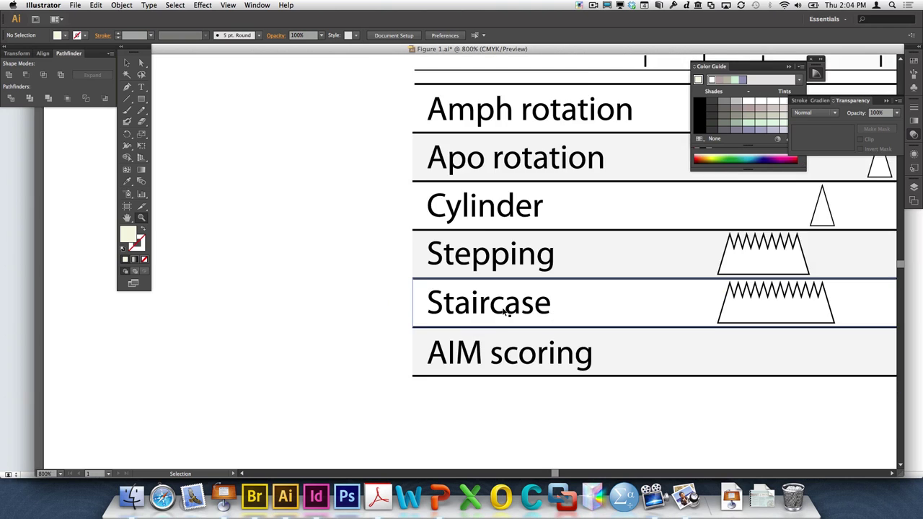
{"action": "key", "text": "super+minus"}
{"action": "key", "text": "super+minus"}
{"action": "key", "text": "super+minus"}
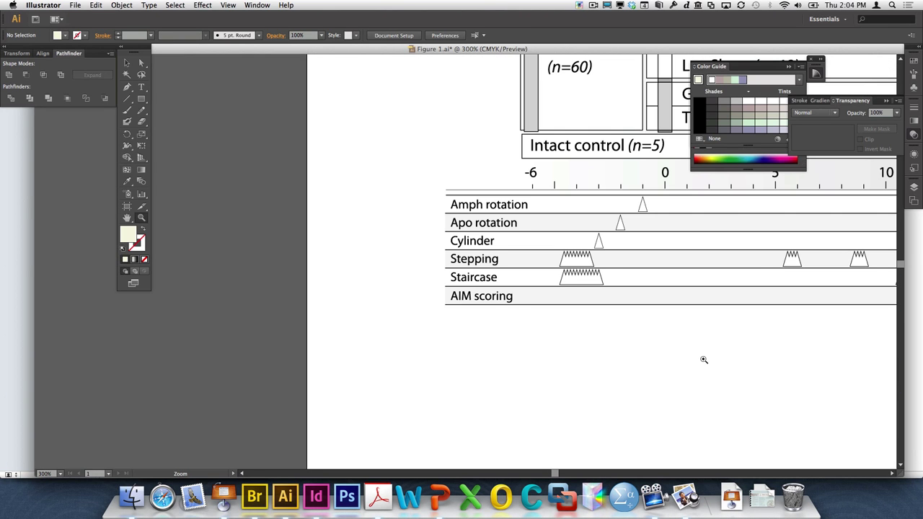
{"action": "scroll", "coordinate": [704, 360], "scroll_direction": "right", "scroll_amount": 5}
{"action": "scroll", "coordinate": [704, 360], "scroll_direction": "up", "scroll_amount": 2}
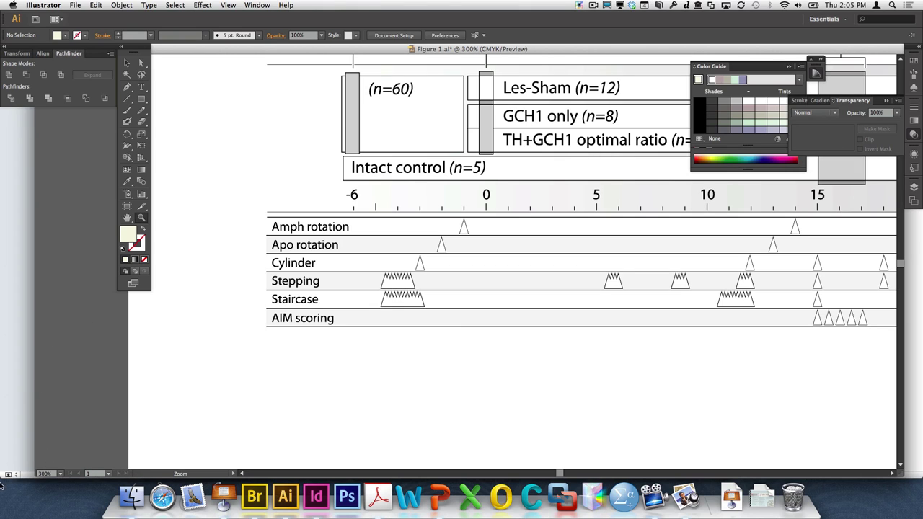
- Switch to InDesign and open the recent document Montage.indd
{"action": "left_click", "coordinate": [316, 496]}
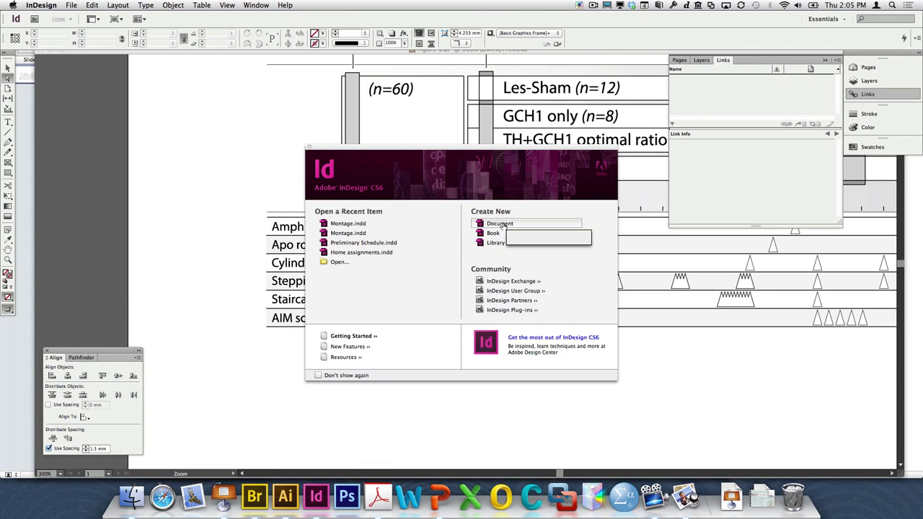
{"action": "left_click", "coordinate": [363, 223]}
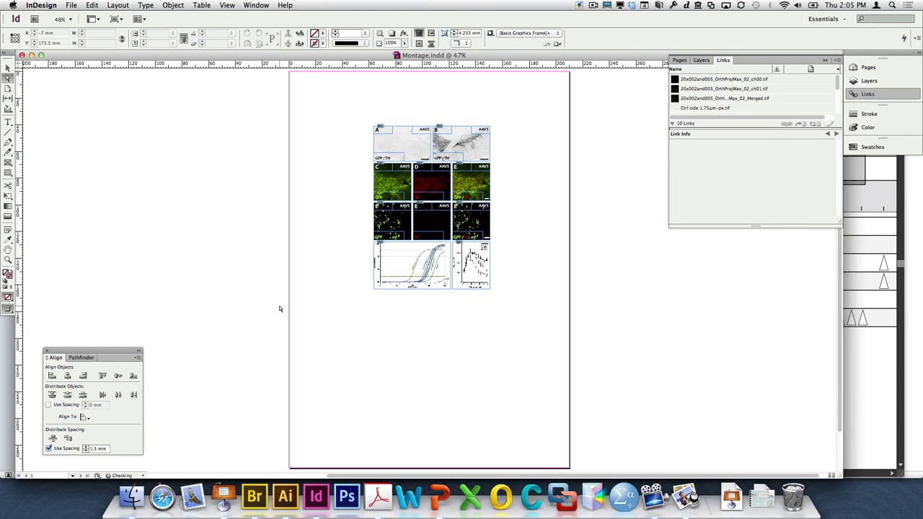
- Select all panels of the montage and scale them together to 200%
{"action": "left_click", "coordinate": [8, 67]}
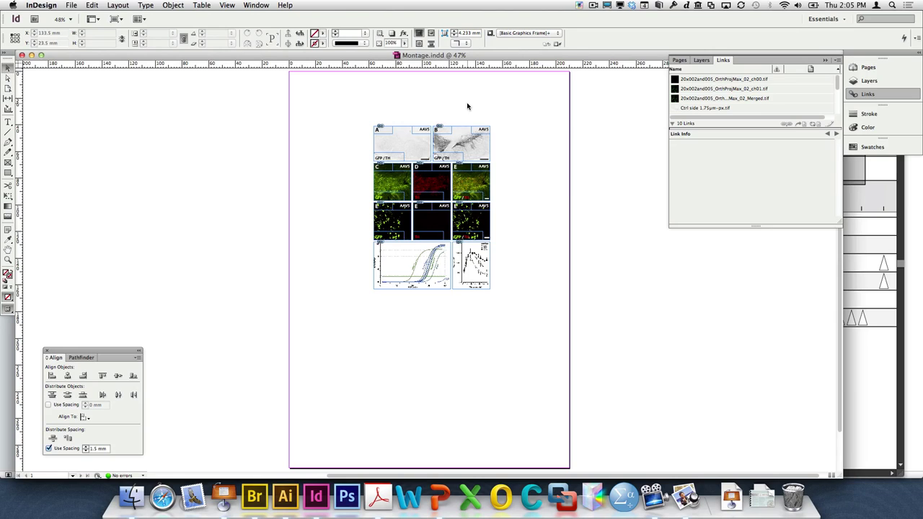
{"action": "left_click_drag", "start_coordinate": [514, 100], "coordinate": [313, 315]}
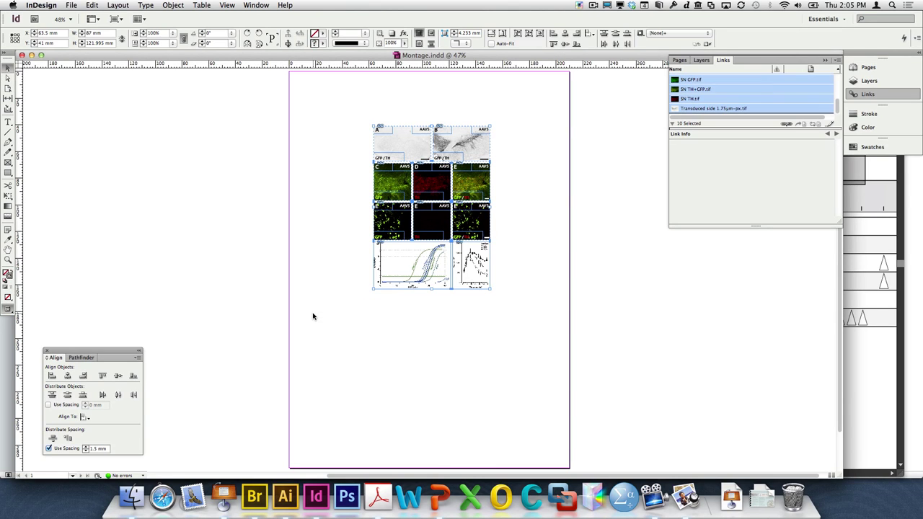
{"action": "double_click", "coordinate": [154, 33]}
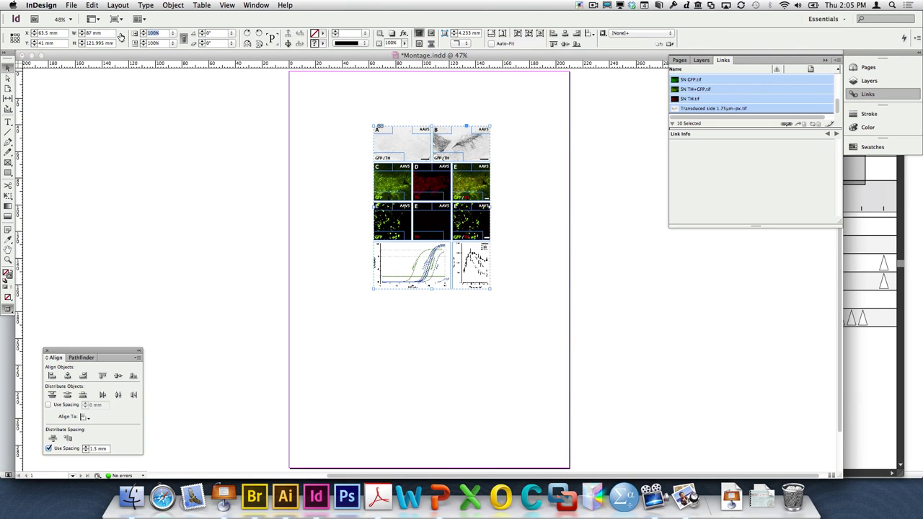
{"action": "type", "text": "200"}
{"action": "key", "text": "Return"}
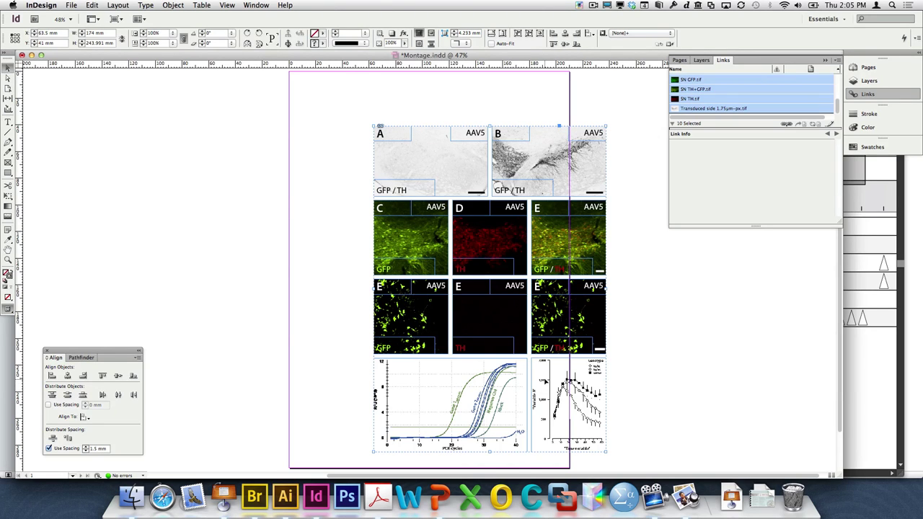
- Try to move the middle TH image in the montage's third row, and undo the move
{"action": "left_click", "coordinate": [462, 287]}
{"action": "left_click", "coordinate": [461, 287]}
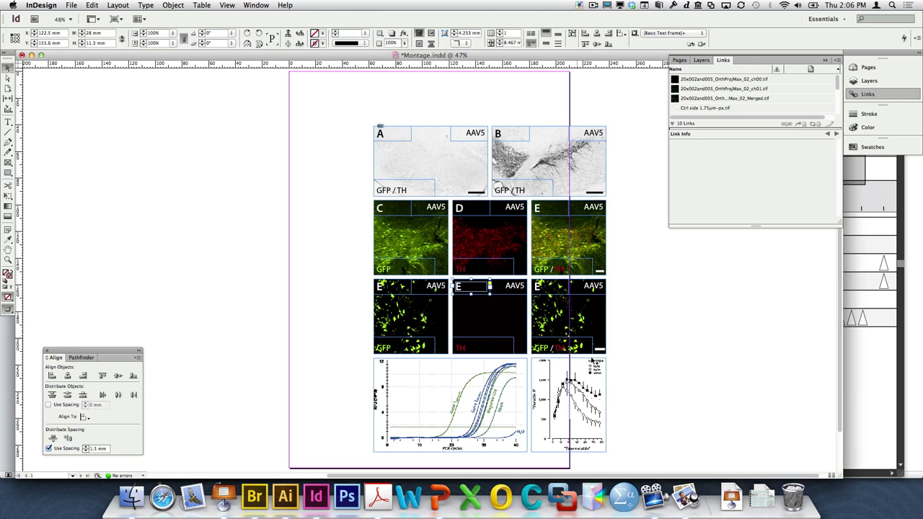
{"action": "left_click", "coordinate": [164, 32]}
{"action": "left_click_drag", "start_coordinate": [519, 333], "coordinate": [491, 326]}
{"action": "key", "text": "super+z"}
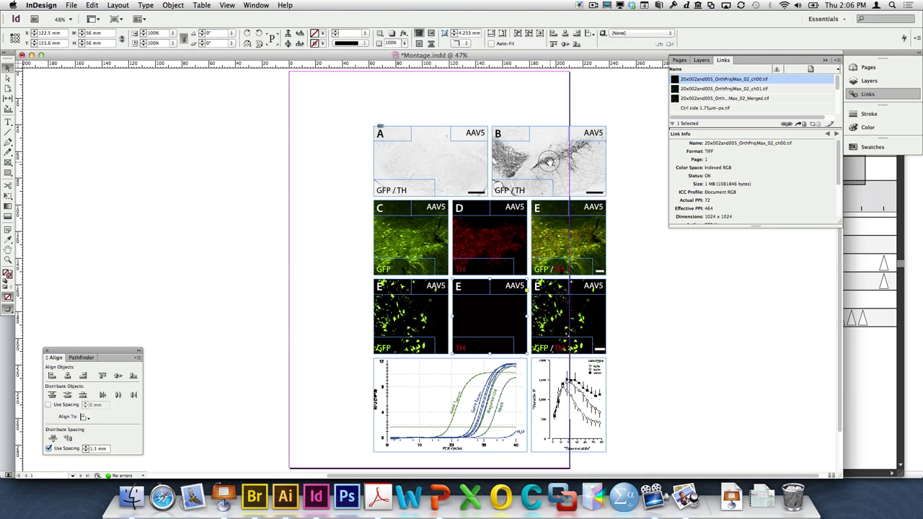
- Try shifting the picture inside panel B's frame, then moving the whole panel upward, and undo the changes
{"action": "mouse_move", "coordinate": [548, 161]}
{"action": "left_mouse_down"}
{"action": "mouse_move", "coordinate": [568, 172]}
{"action": "mouse_move", "coordinate": [541, 159]}
{"action": "mouse_move", "coordinate": [552, 162]}
{"action": "left_mouse_up"}
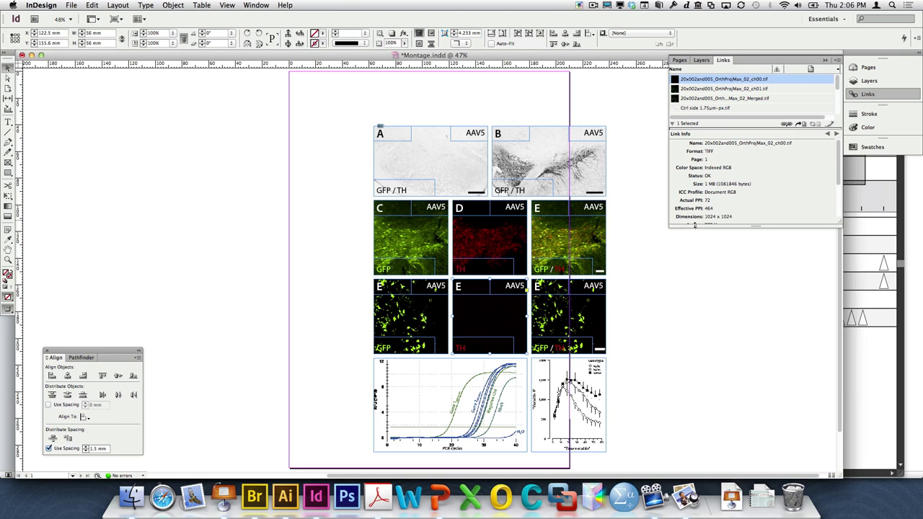
{"action": "left_click", "coordinate": [548, 160]}
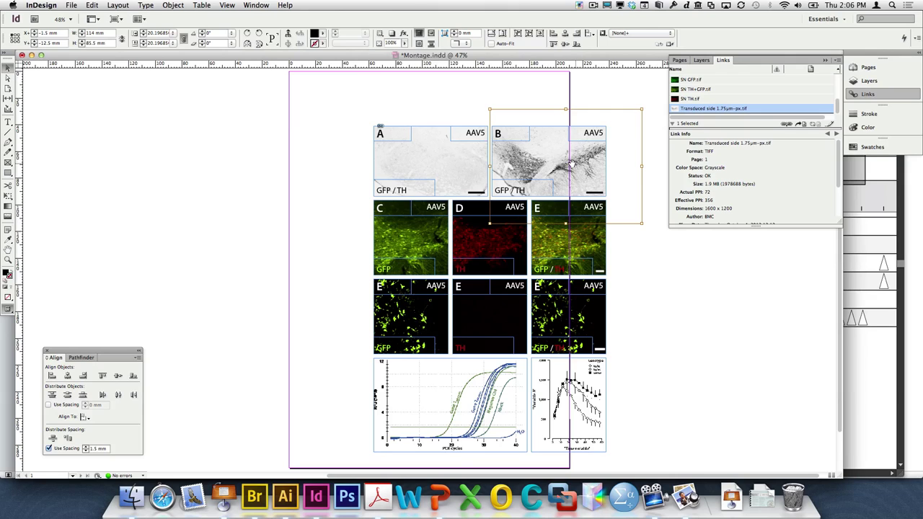
{"action": "left_click_drag", "start_coordinate": [542, 158], "coordinate": [525, 151]}
{"action": "left_click", "coordinate": [631, 242]}
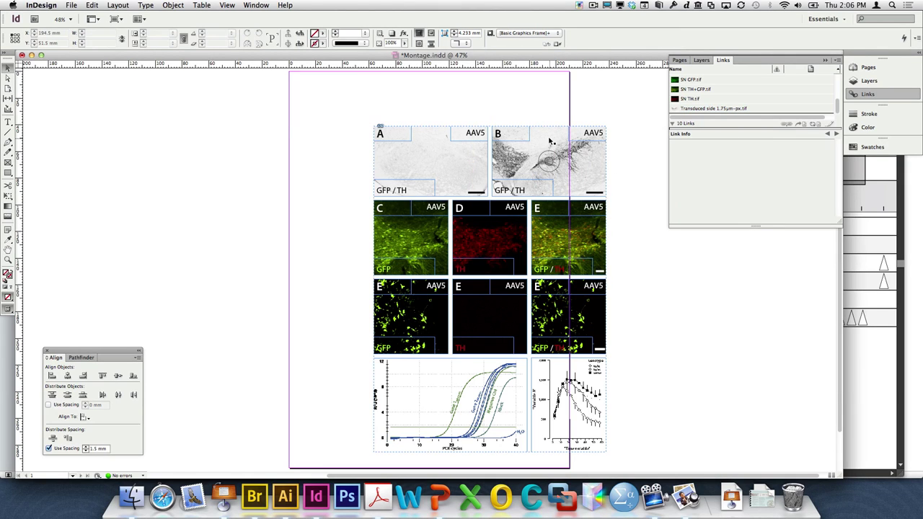
{"action": "key", "text": "super+a"}
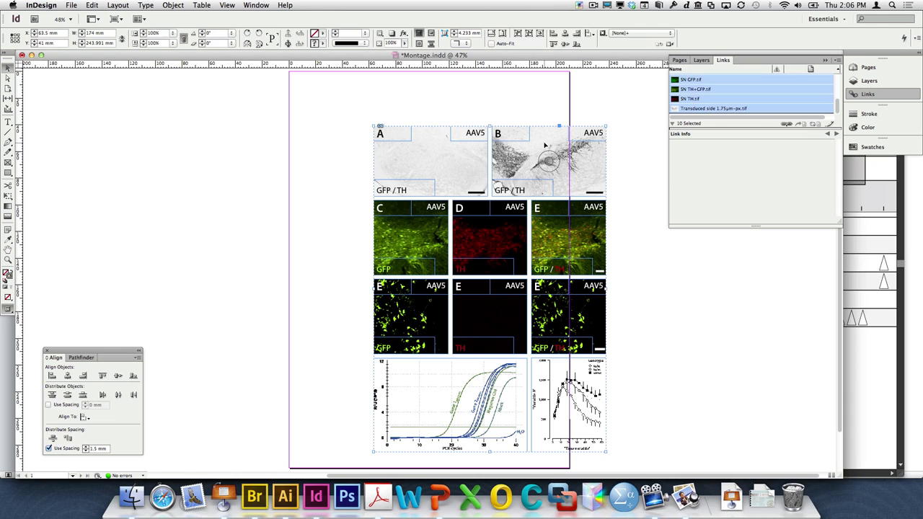
{"action": "left_click", "coordinate": [597, 170]}
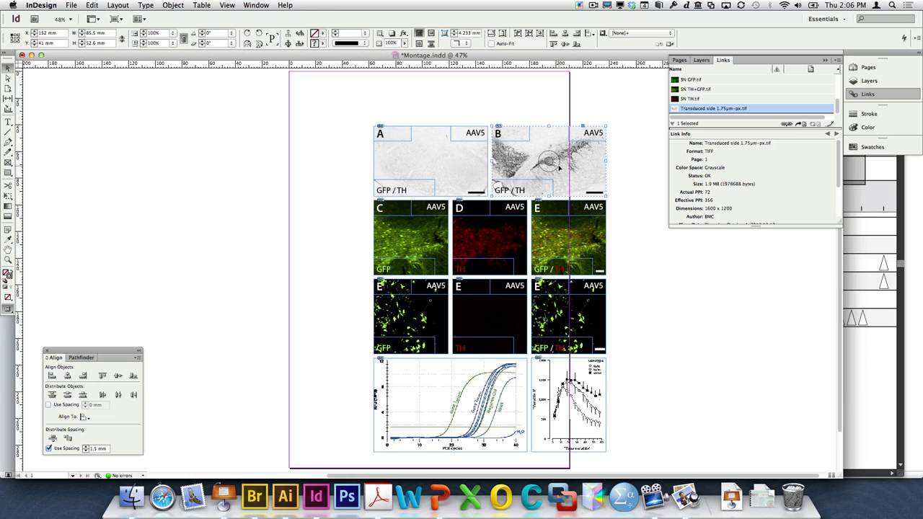
{"action": "left_click_drag", "start_coordinate": [558, 168], "coordinate": [577, 170]}
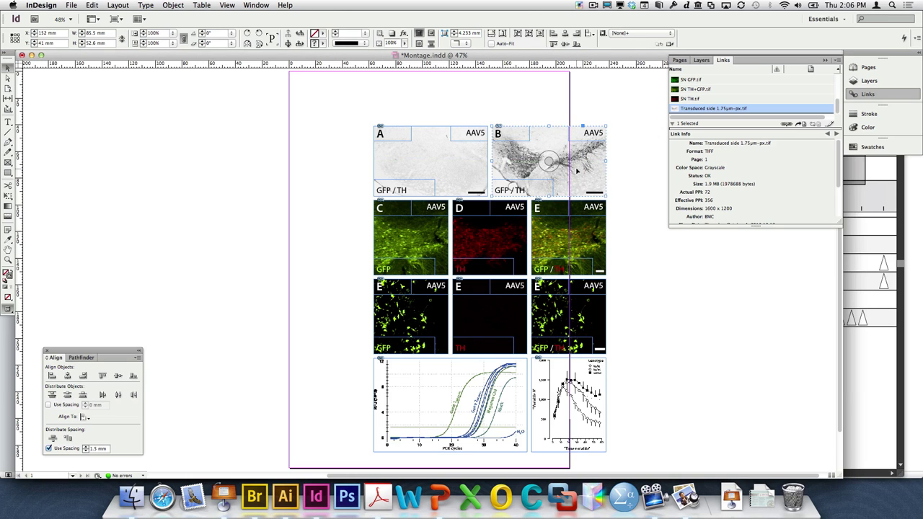
{"action": "left_click", "coordinate": [641, 246]}
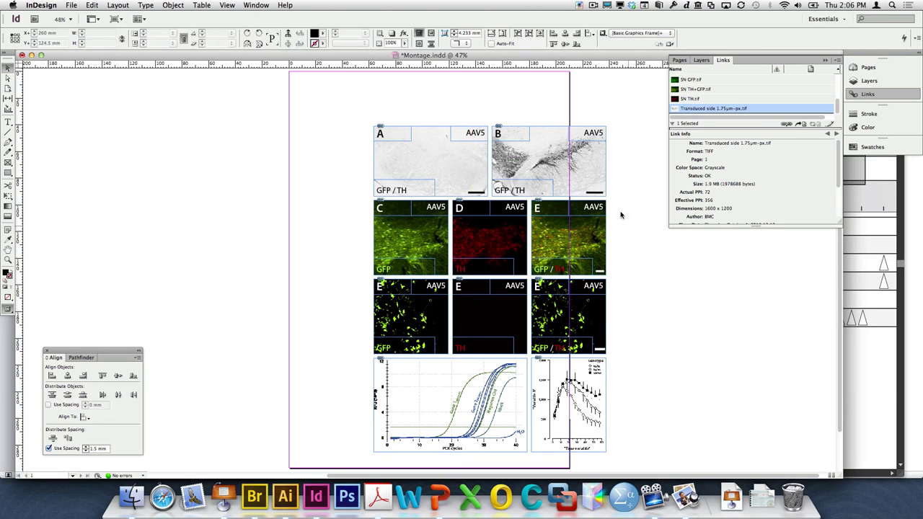
{"action": "left_click_drag", "start_coordinate": [594, 182], "coordinate": [592, 124]}
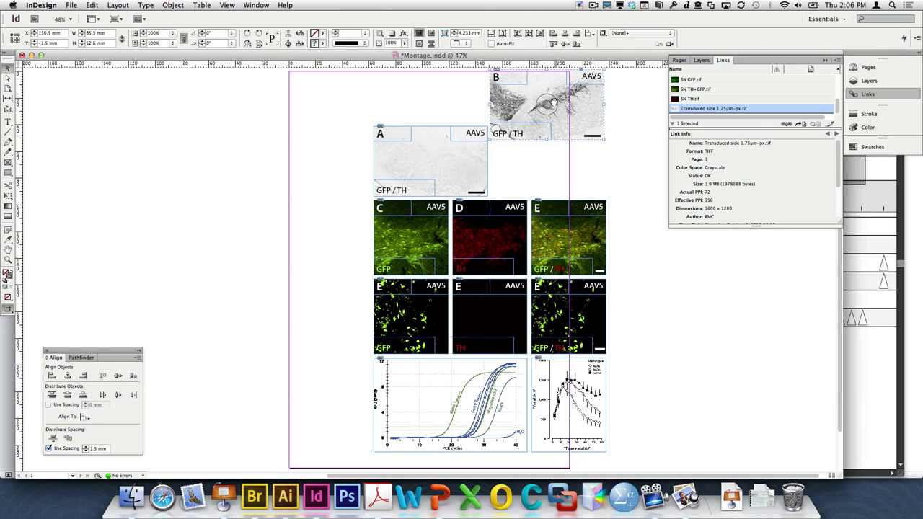
{"action": "key", "text": "cmd+z"}
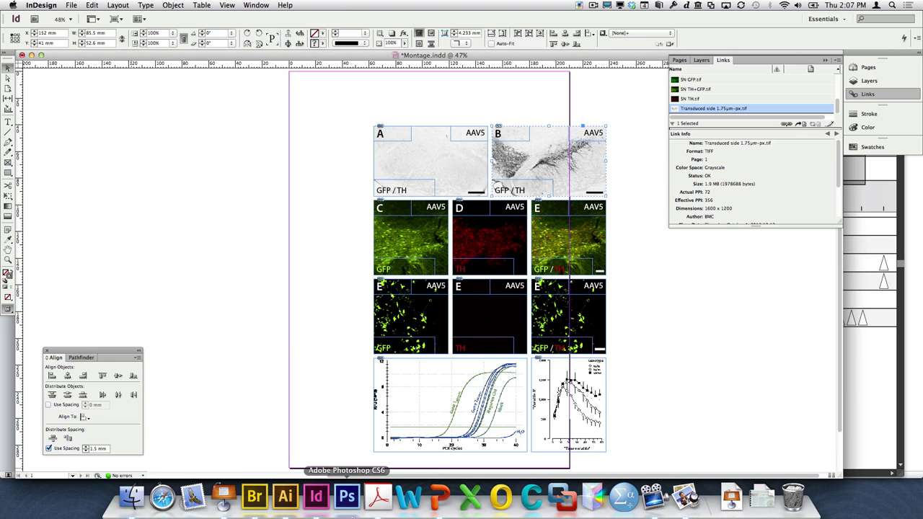
- Close Montage.indd and save its changes
{"action": "key", "text": "super+w"}
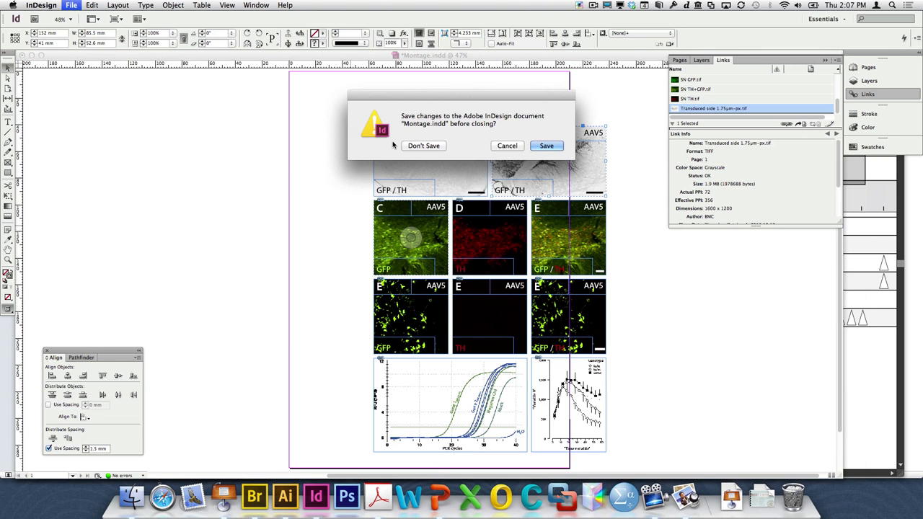
{"action": "left_click", "coordinate": [554, 147]}
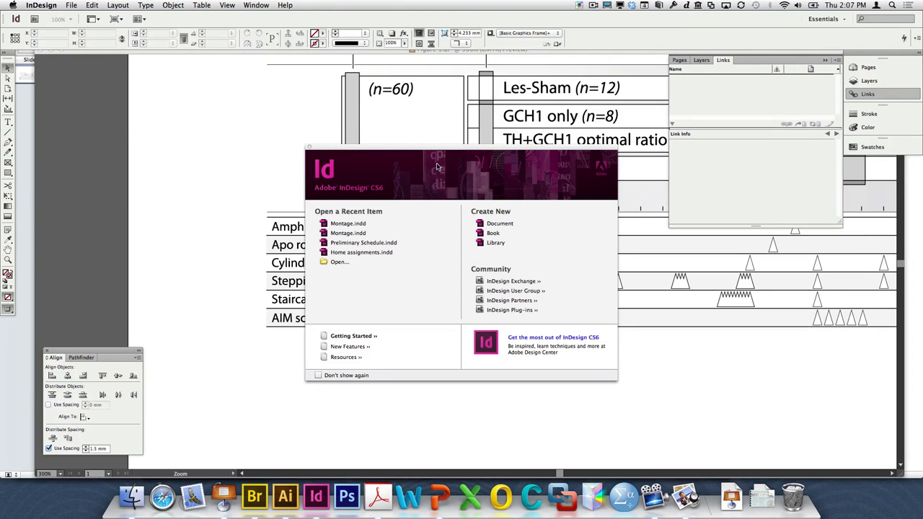
- Switch to Finder and open the Preliminary schedule file from the Documents folder inside Illustration course 2012
{"action": "left_click", "coordinate": [134, 496]}
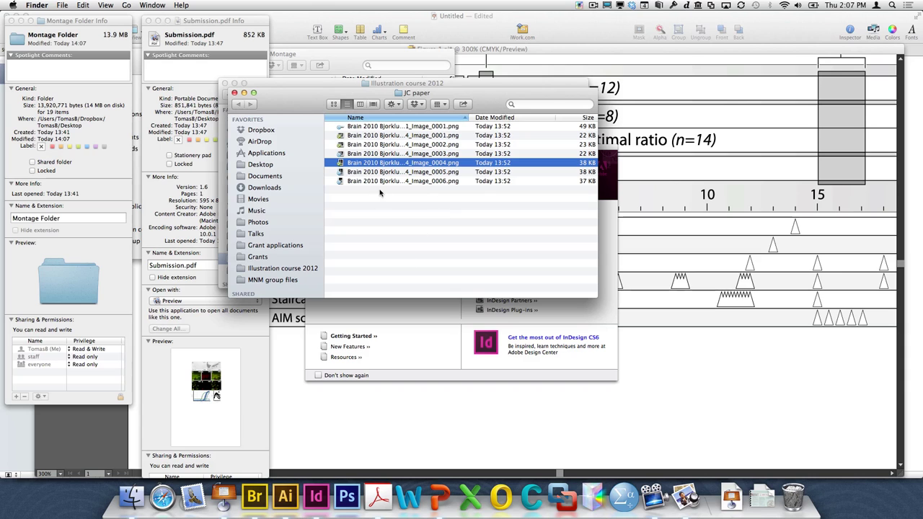
{"action": "left_click_drag", "start_coordinate": [289, 107], "coordinate": [292, 330]}
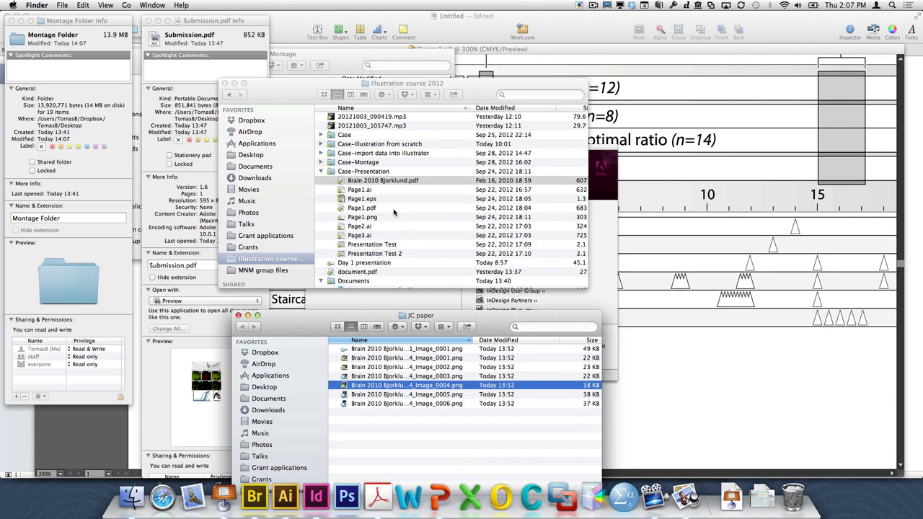
{"action": "left_click", "coordinate": [320, 171]}
{"action": "left_click", "coordinate": [321, 198]}
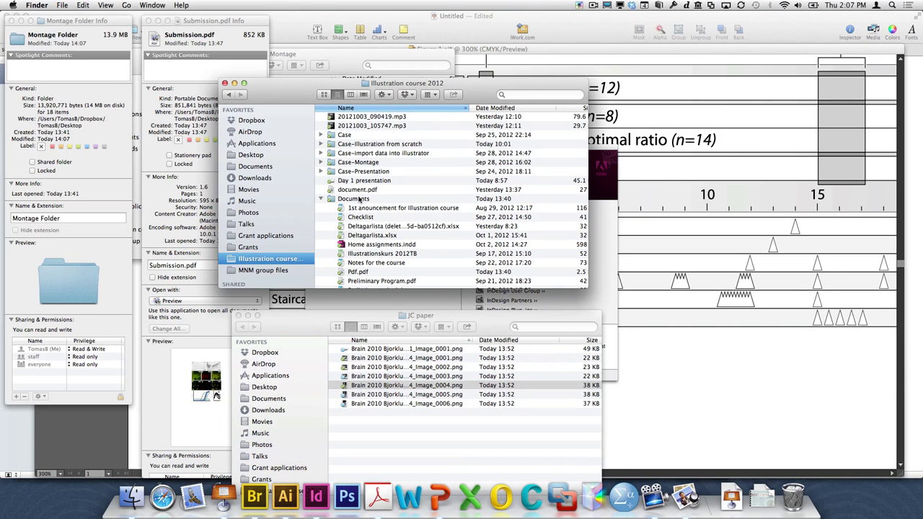
{"action": "left_click", "coordinate": [359, 199]}
{"action": "scroll", "coordinate": [436, 277], "scroll_direction": "down", "scroll_amount": 5}
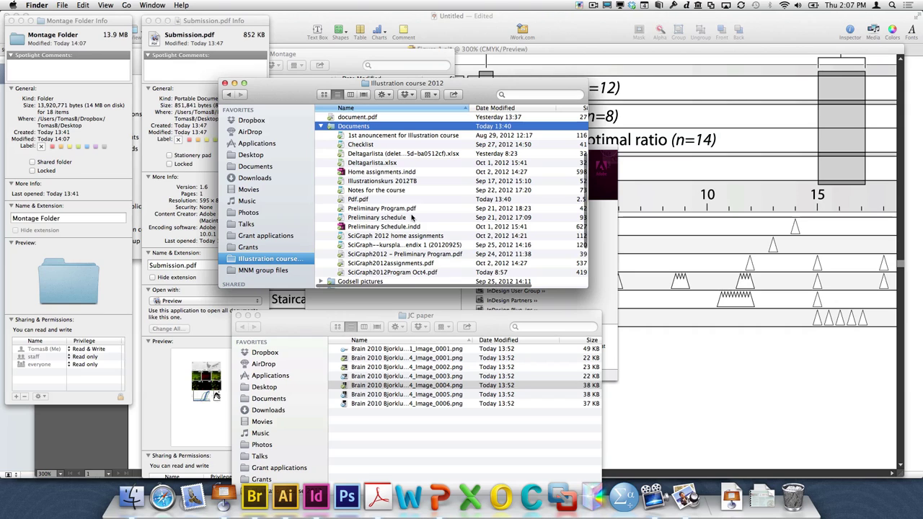
{"action": "double_click", "coordinate": [389, 218]}
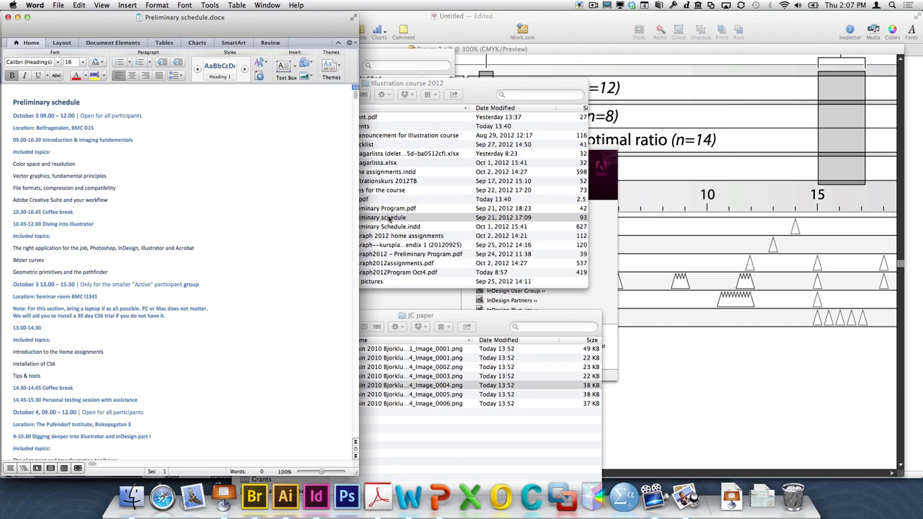
- Display the schedule in Outline view, move its window clear of the screen edge, and enlarge the view to 108%
{"action": "left_click", "coordinate": [23, 468]}
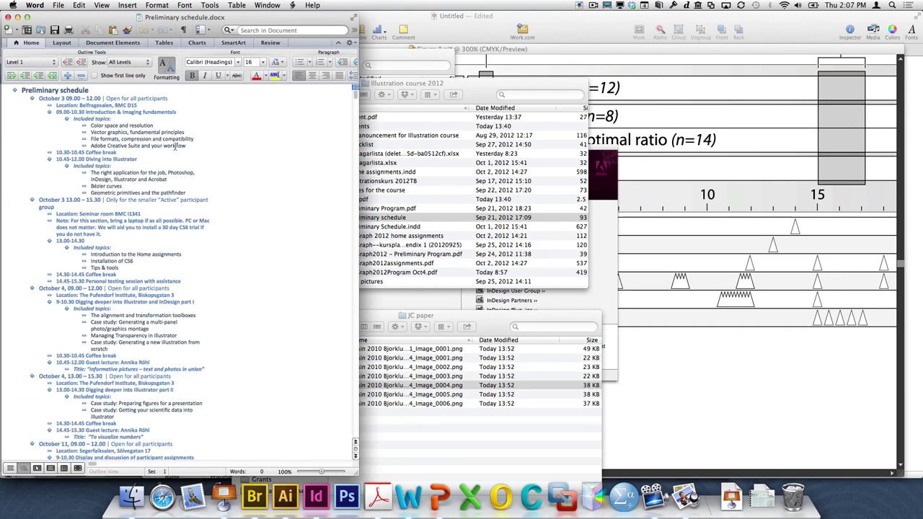
{"action": "left_click_drag", "start_coordinate": [245, 16], "coordinate": [492, 4]}
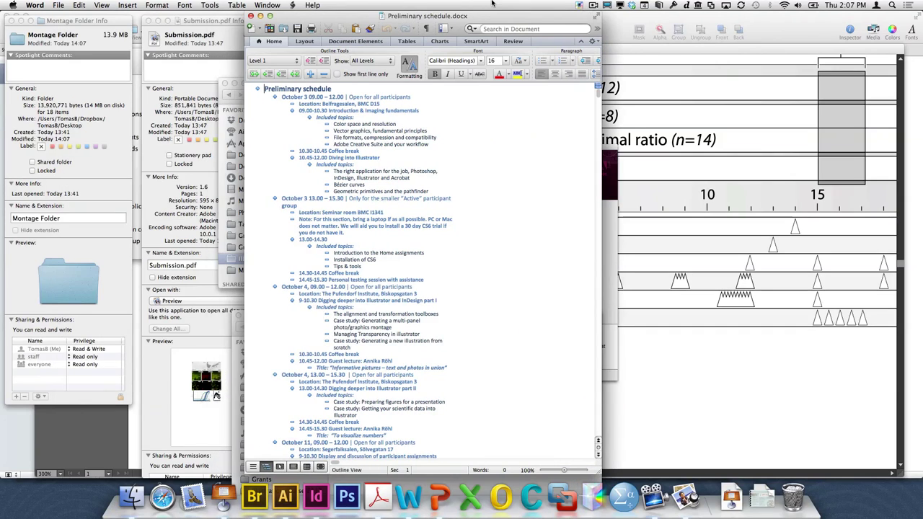
{"action": "scroll", "coordinate": [429, 237], "scroll_direction": "down", "scroll_amount": 3}
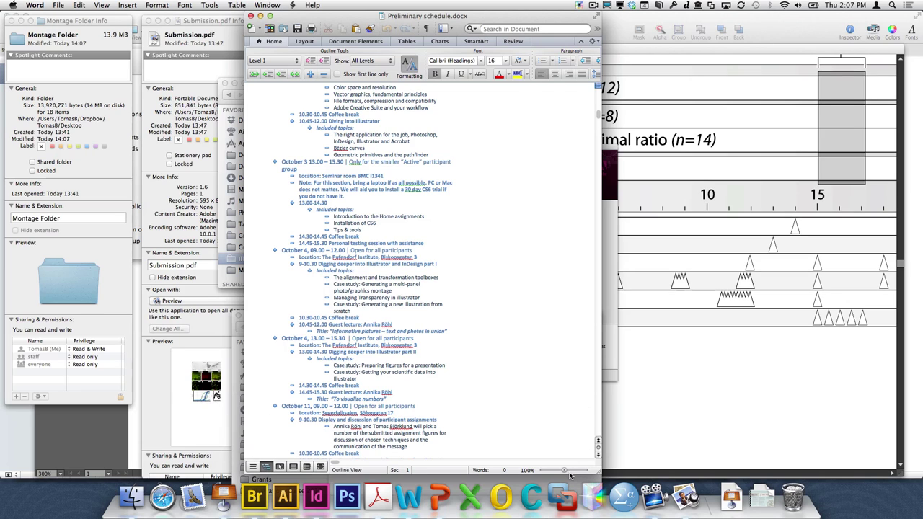
{"action": "left_click_drag", "start_coordinate": [564, 472], "coordinate": [567, 471]}
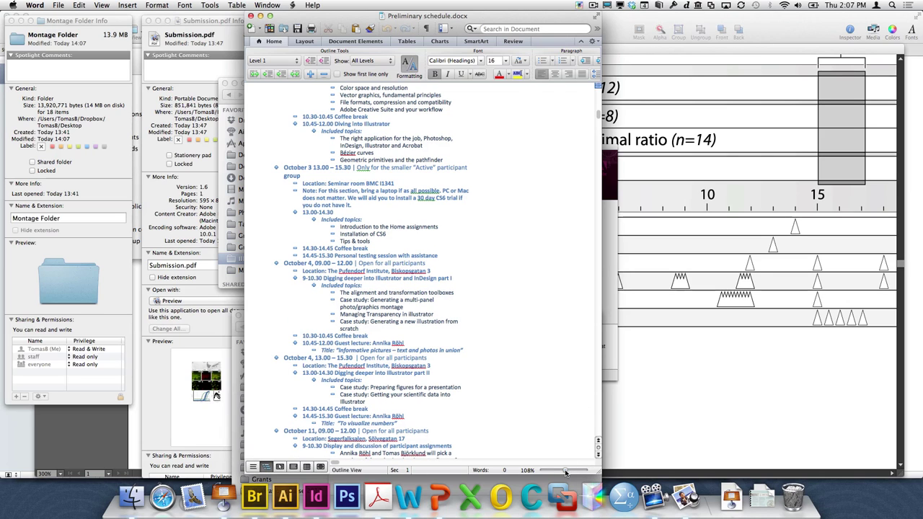
{"action": "scroll", "coordinate": [293, 207], "scroll_direction": "up", "scroll_amount": 3}
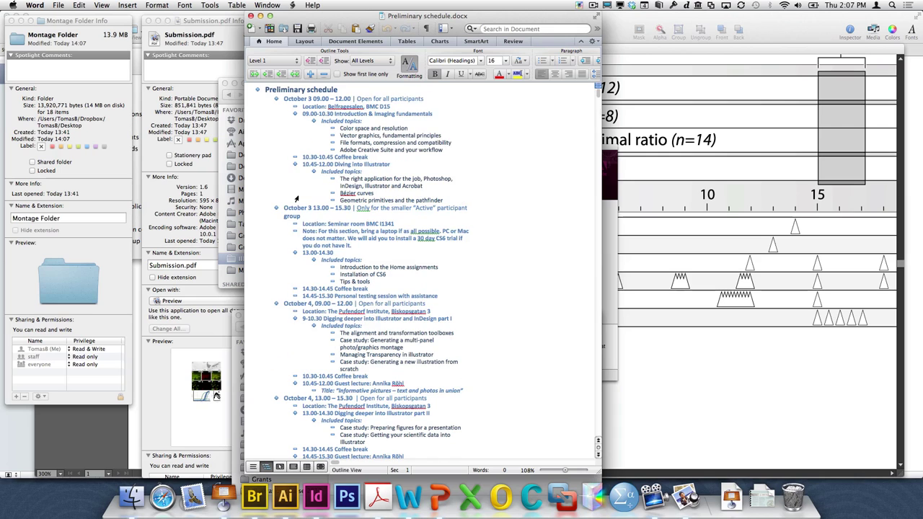
- Select the entire schedule outline, then only part of the word Preliminary in its heading
{"action": "left_click", "coordinate": [282, 95]}
{"action": "key", "text": "super+a"}
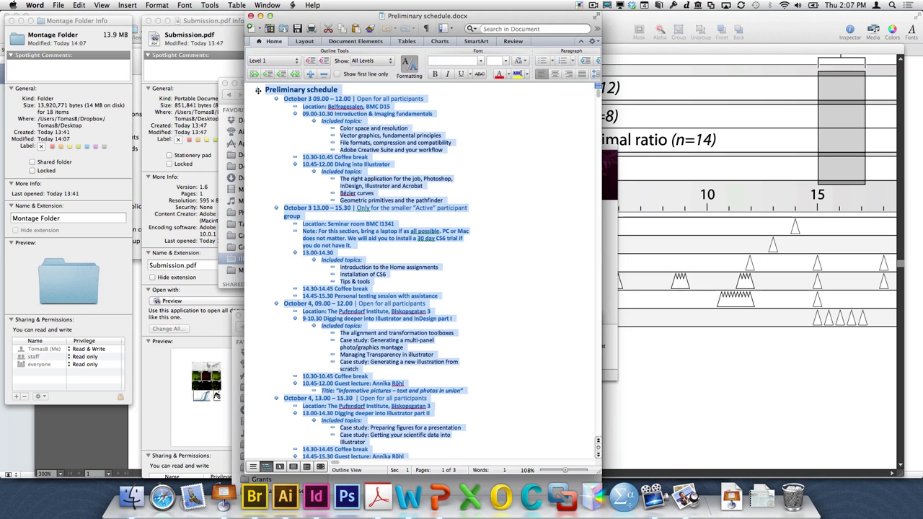
{"action": "left_click_drag", "start_coordinate": [277, 89], "coordinate": [307, 89]}
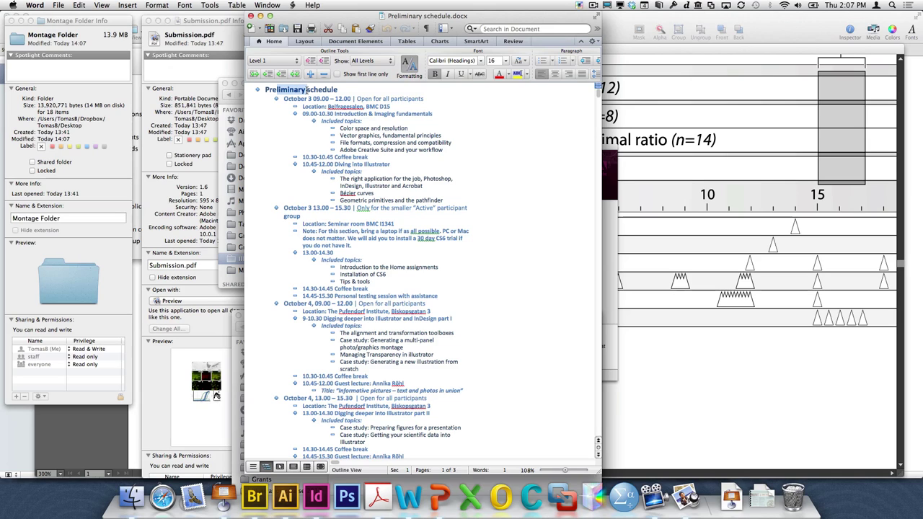
- Collapse the Introduction & Imaging fundamentals entry and both October 3 sections in the schedule outline
{"action": "left_click_drag", "start_coordinate": [284, 99], "coordinate": [378, 150]}
{"action": "left_click", "coordinate": [375, 150]}
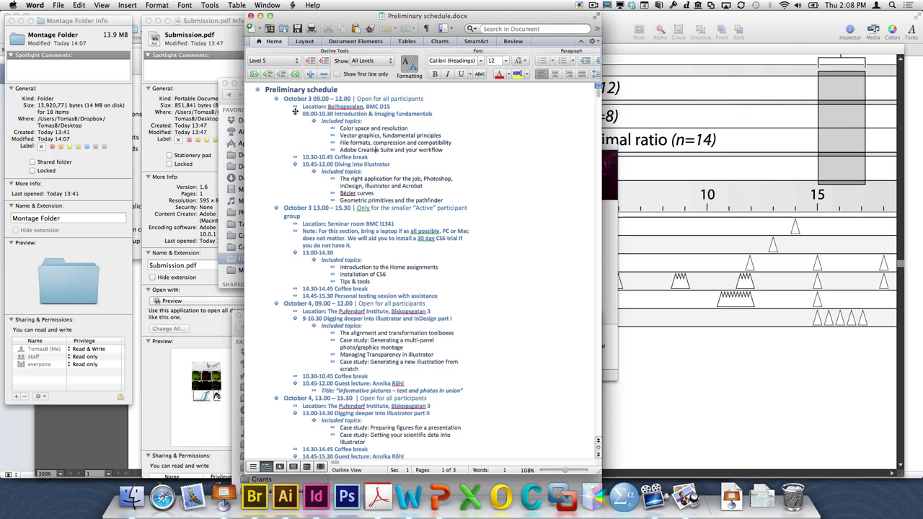
{"action": "double_click", "coordinate": [295, 113]}
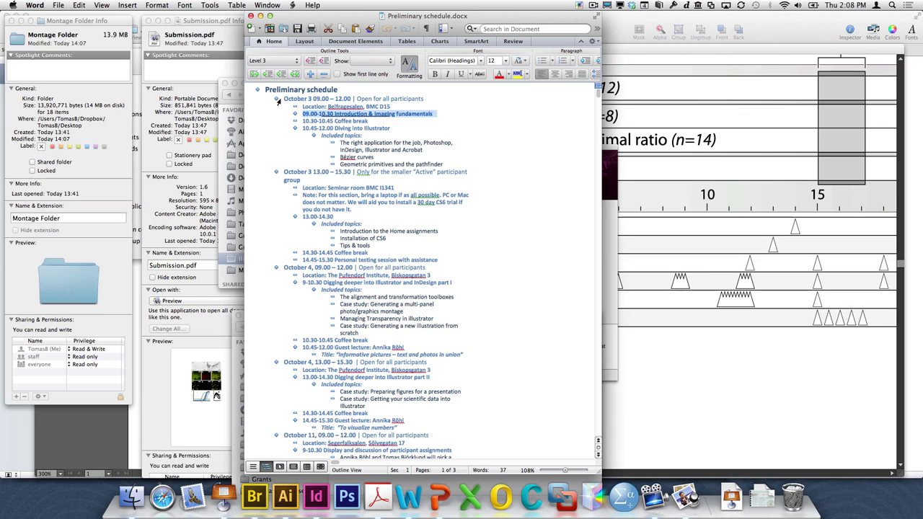
{"action": "double_click", "coordinate": [277, 98]}
{"action": "double_click", "coordinate": [276, 106]}
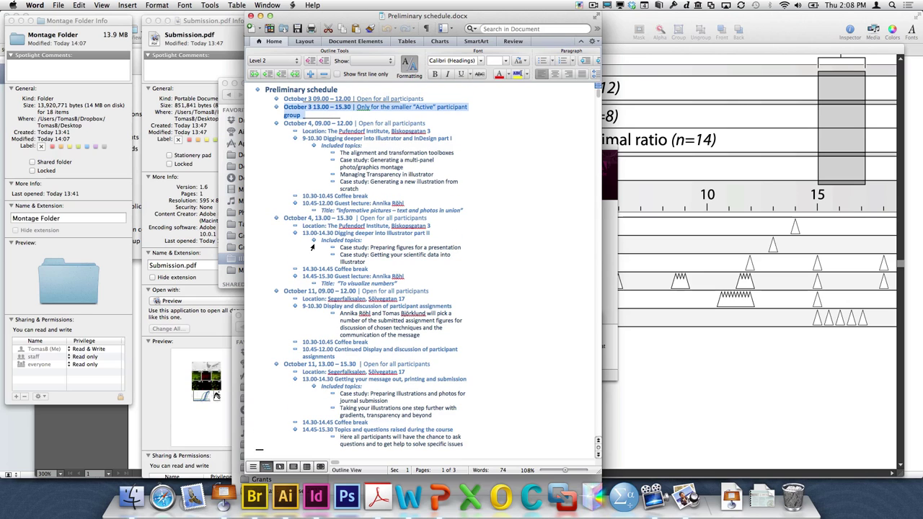
- Switch to InDesign and create a one-page A4 print document without facing pages, starting at page number 2
{"action": "left_click", "coordinate": [316, 496]}
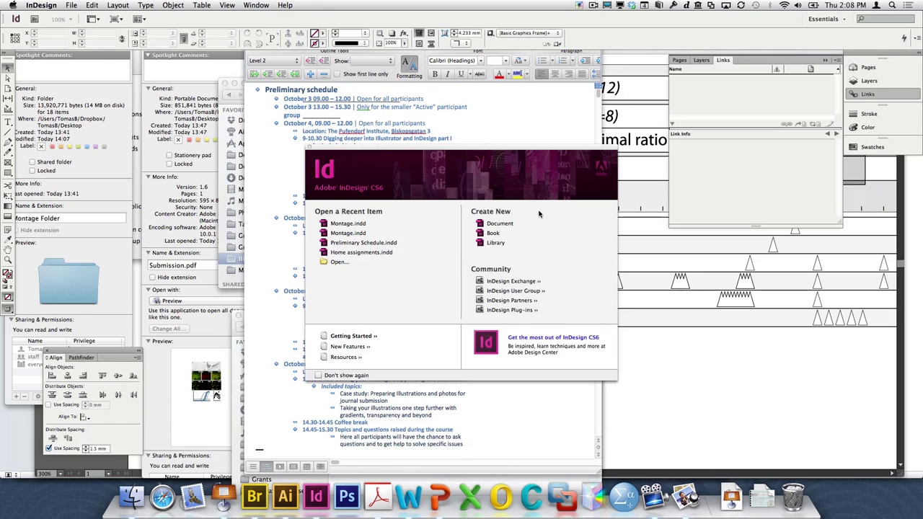
{"action": "left_click", "coordinate": [496, 223]}
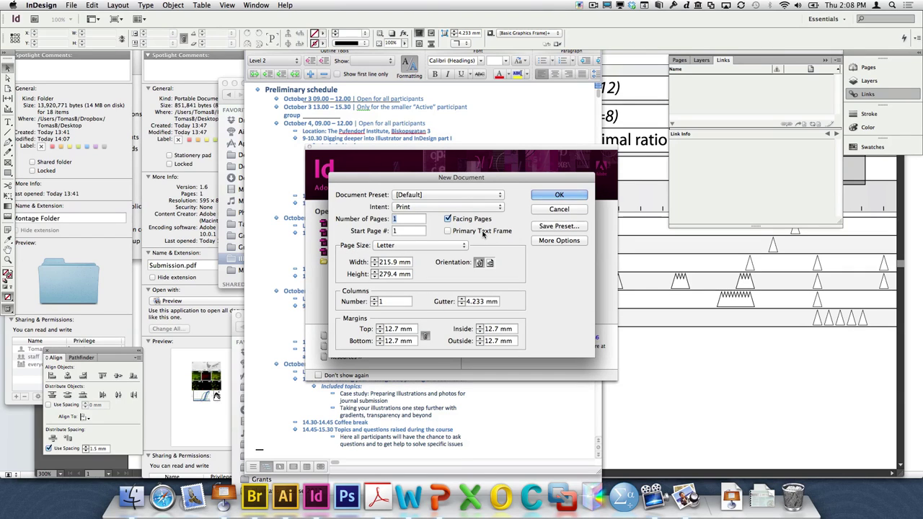
{"action": "left_click", "coordinate": [457, 246]}
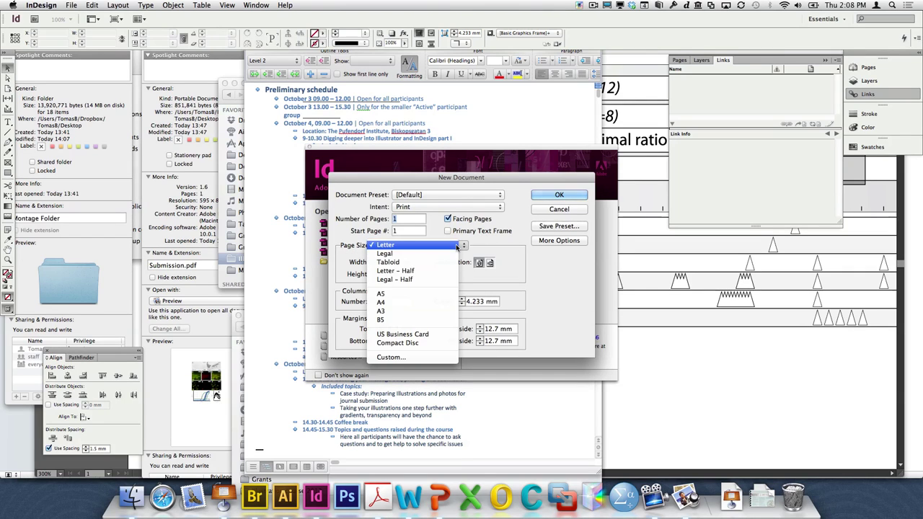
{"action": "left_click", "coordinate": [432, 302]}
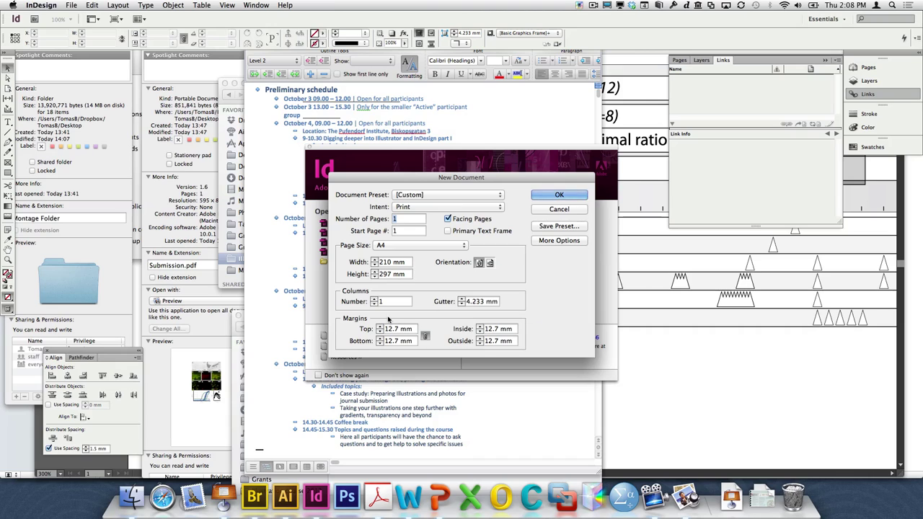
{"action": "left_click", "coordinate": [450, 220]}
{"action": "key", "text": "Tab"}
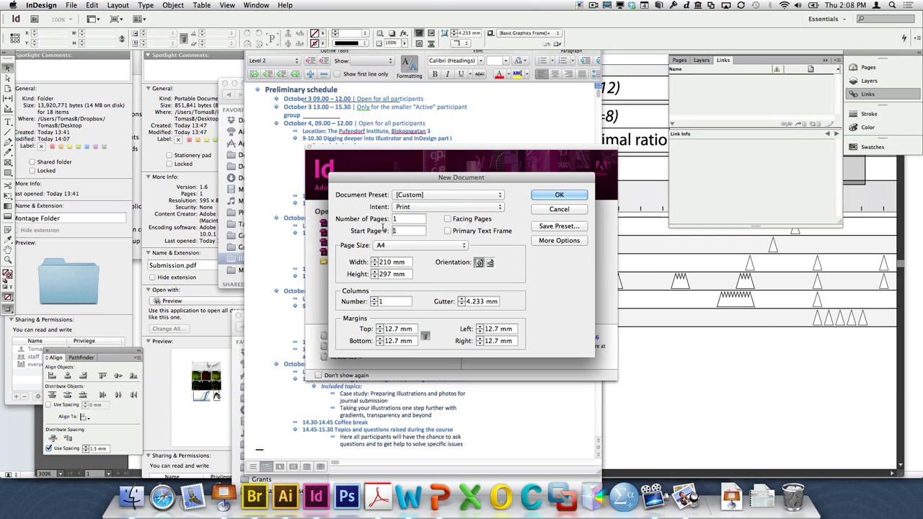
{"action": "key", "text": "Return"}
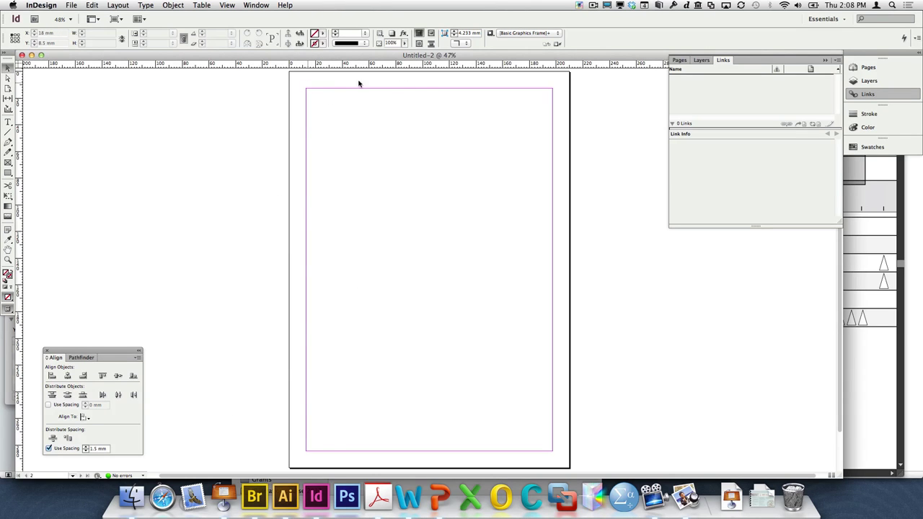
- Set all four page margins of the new document to 25.4 mm
{"action": "left_click", "coordinate": [77, 7]}
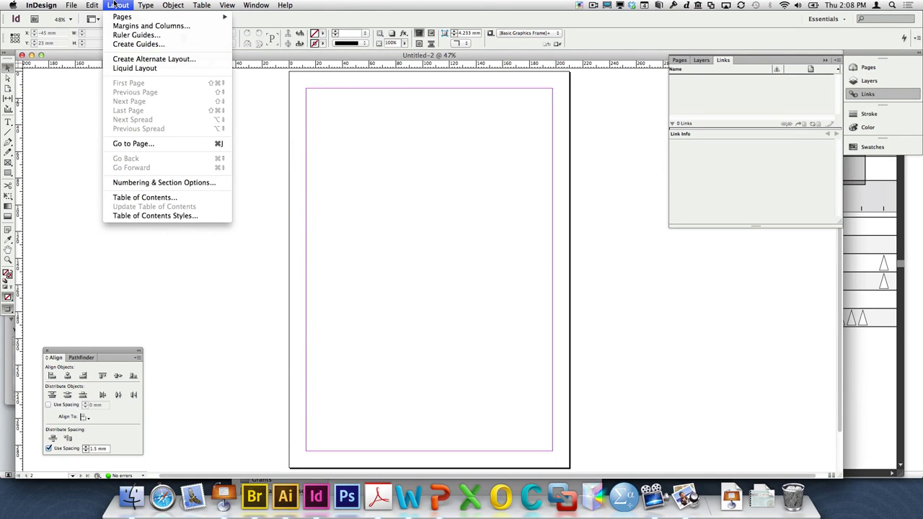
{"action": "left_click", "coordinate": [132, 26]}
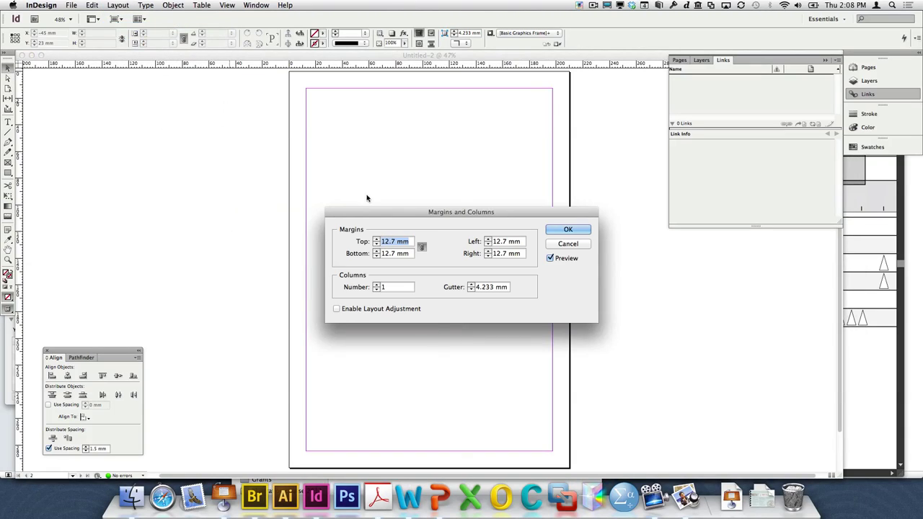
{"action": "type", "text": "25.4"}
{"action": "key", "text": "Tab"}
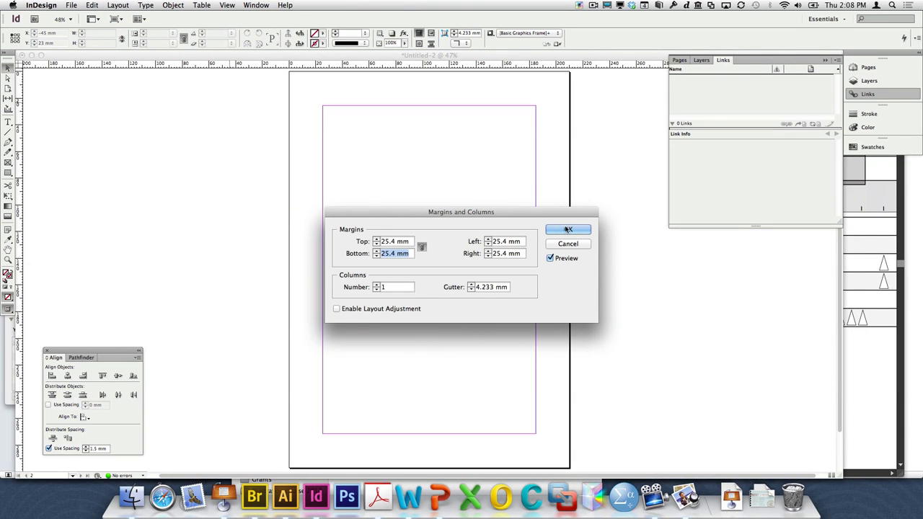
{"action": "left_click", "coordinate": [568, 229]}
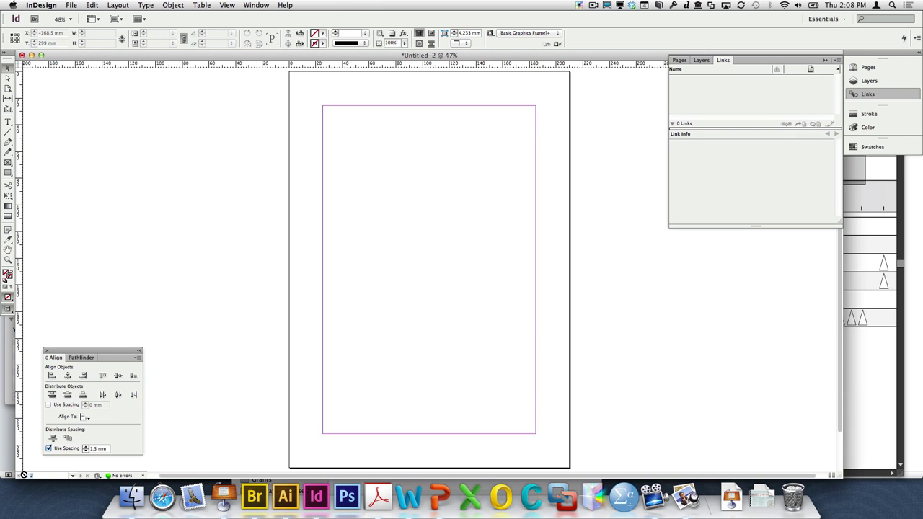
- Try to go to page 1 and display the document's page thumbnails
{"action": "key", "text": "Return"}
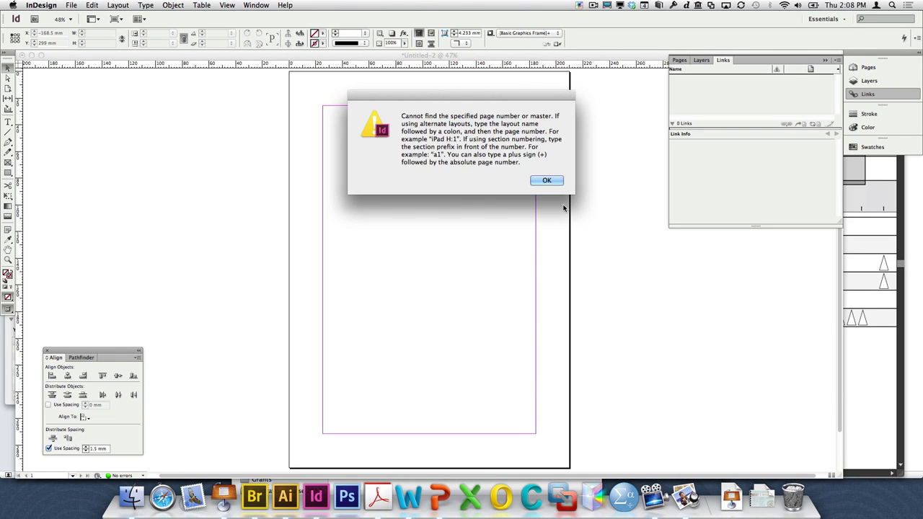
{"action": "left_click", "coordinate": [554, 177]}
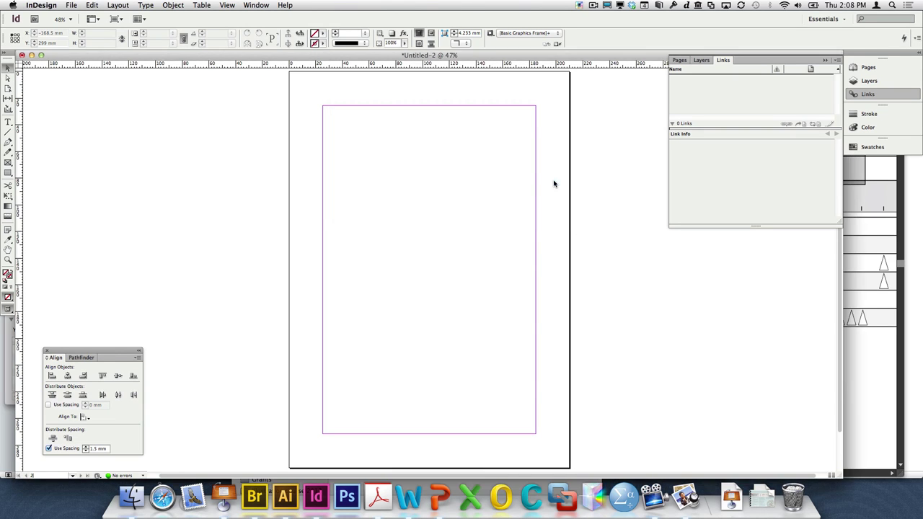
{"action": "left_click", "coordinate": [873, 68]}
{"action": "left_click", "coordinate": [751, 124]}
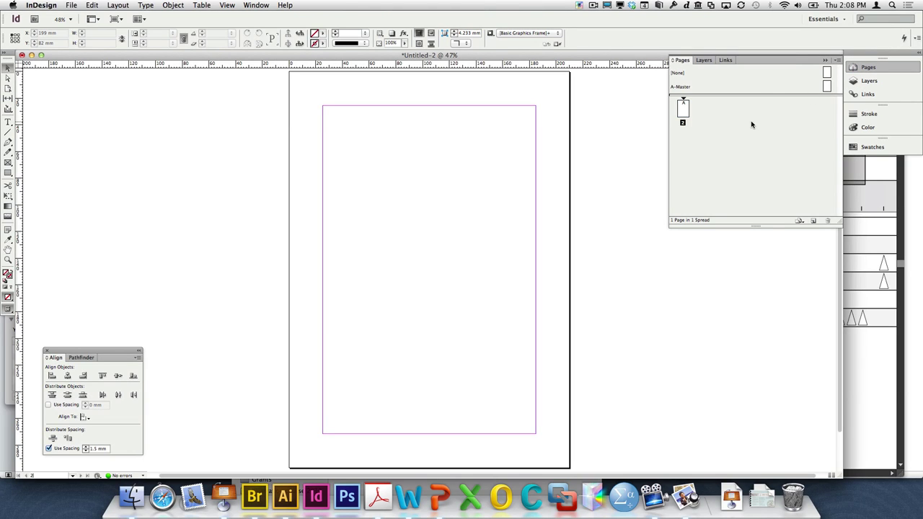
- Close the untitled document without saving it
{"action": "left_click", "coordinate": [684, 110]}
{"action": "key", "text": "super+w"}
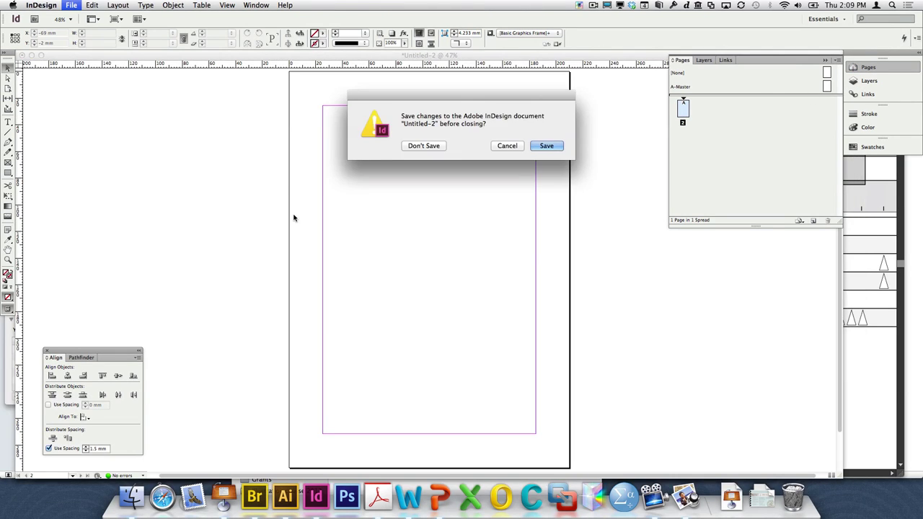
{"action": "left_click", "coordinate": [431, 147]}
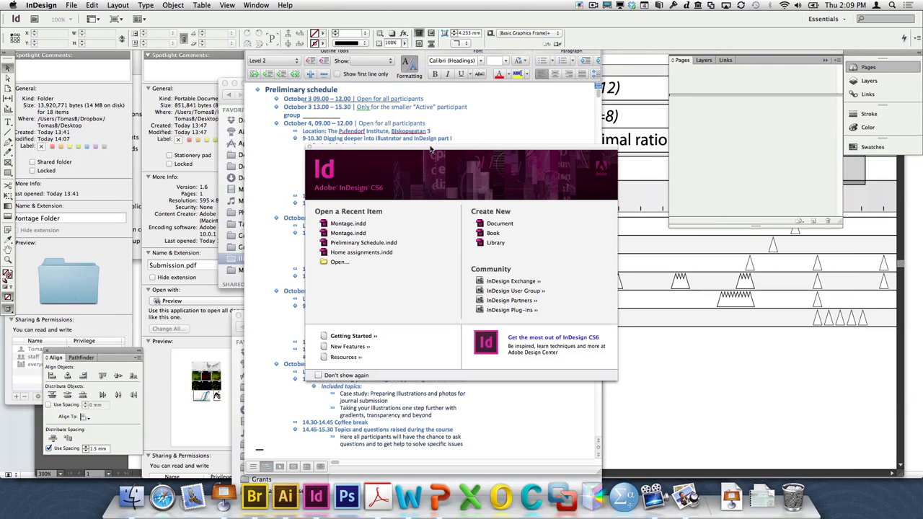
- Create a two-page A4 print document without facing pages and with 25.4 mm margins on all sides
{"action": "key", "text": "super+n"}
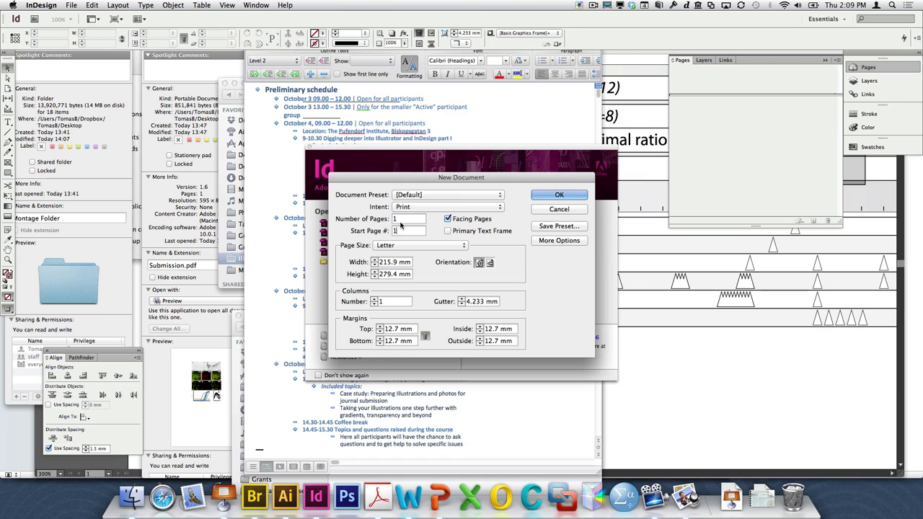
{"action": "type", "text": "2"}
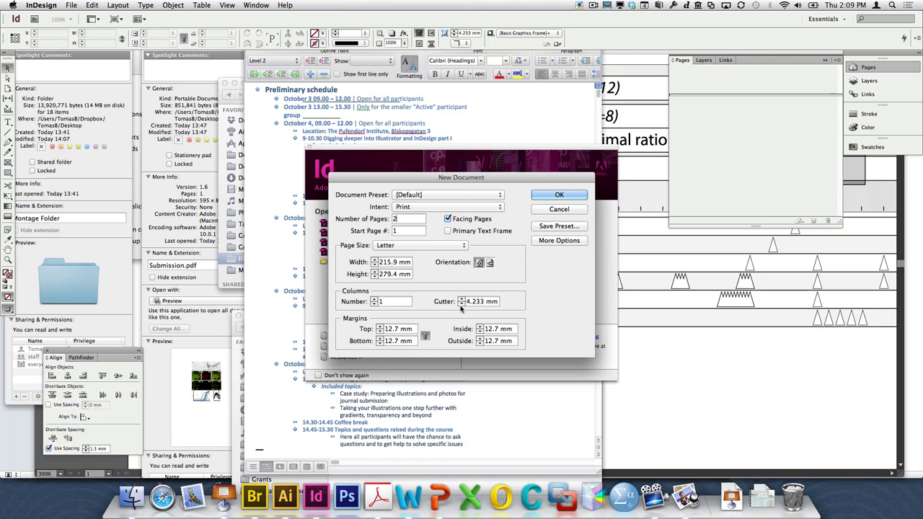
{"action": "key", "text": "Tab"}
{"action": "left_click", "coordinate": [449, 219]}
{"action": "left_click", "coordinate": [417, 246]}
{"action": "left_click", "coordinate": [414, 302]}
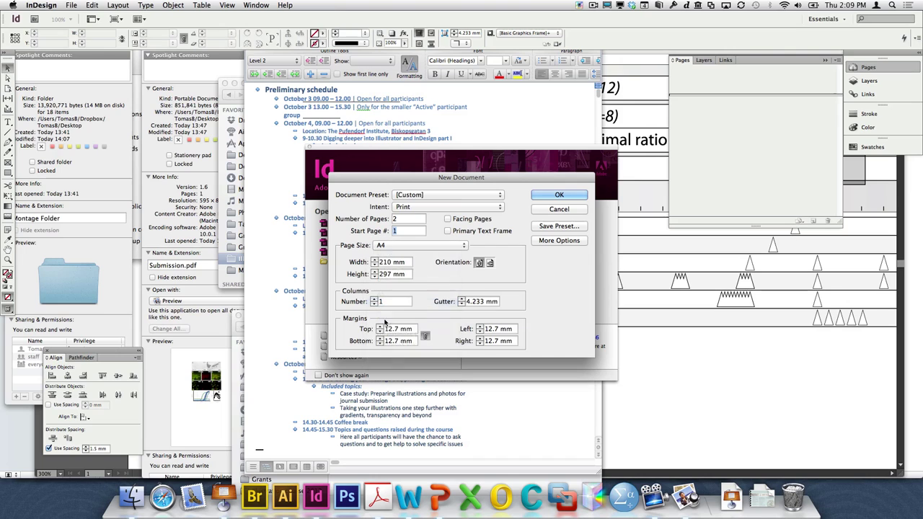
{"action": "double_click", "coordinate": [412, 329]}
{"action": "type", "text": "25.4"}
{"action": "key", "text": "Tab"}
{"action": "key", "text": "Return"}
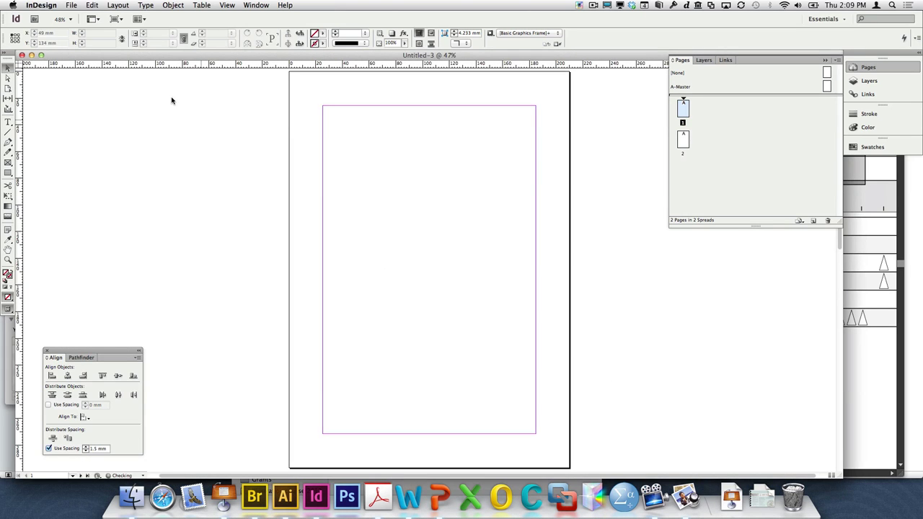
- Draw a text frame about 159 by 246 mm within page 1's margins and thread it to a frame filling page 2's margins
{"action": "left_click", "coordinate": [8, 121]}
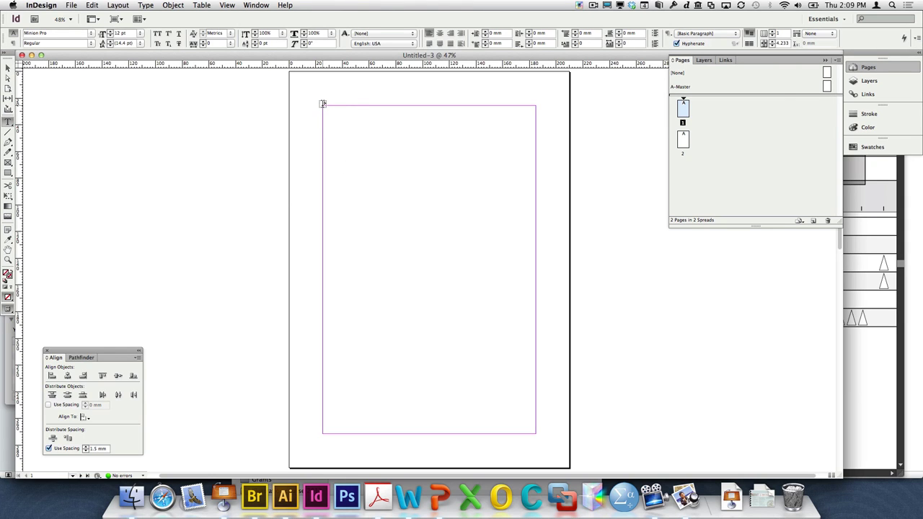
{"action": "left_click_drag", "start_coordinate": [324, 103], "coordinate": [537, 434]}
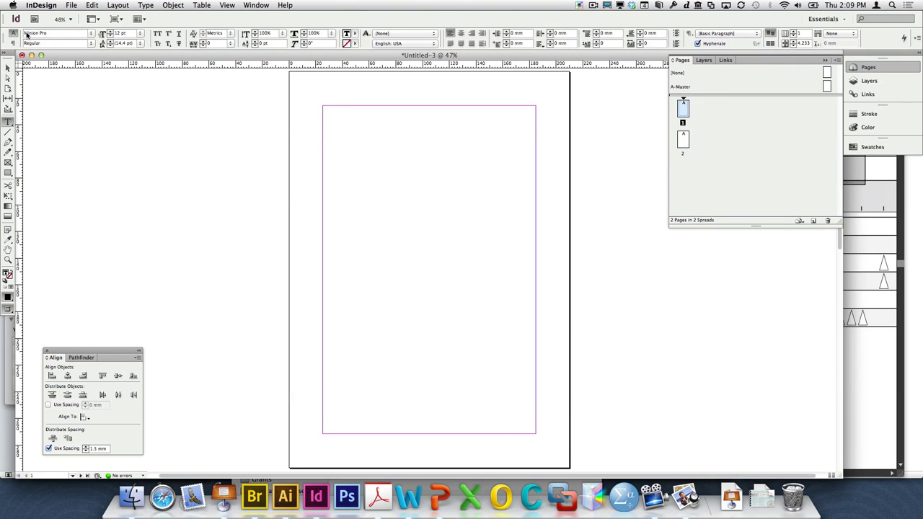
{"action": "left_click", "coordinate": [7, 67]}
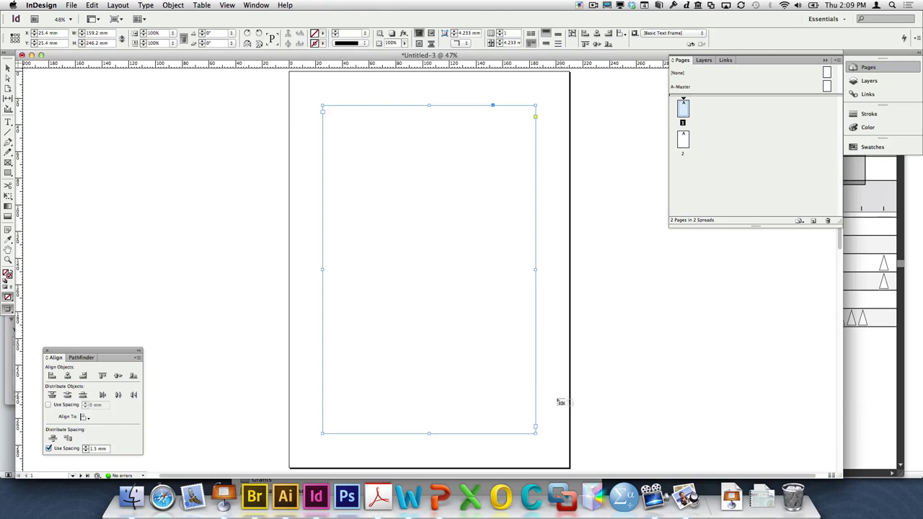
{"action": "scroll", "coordinate": [584, 393], "scroll_direction": "down", "scroll_amount": 5}
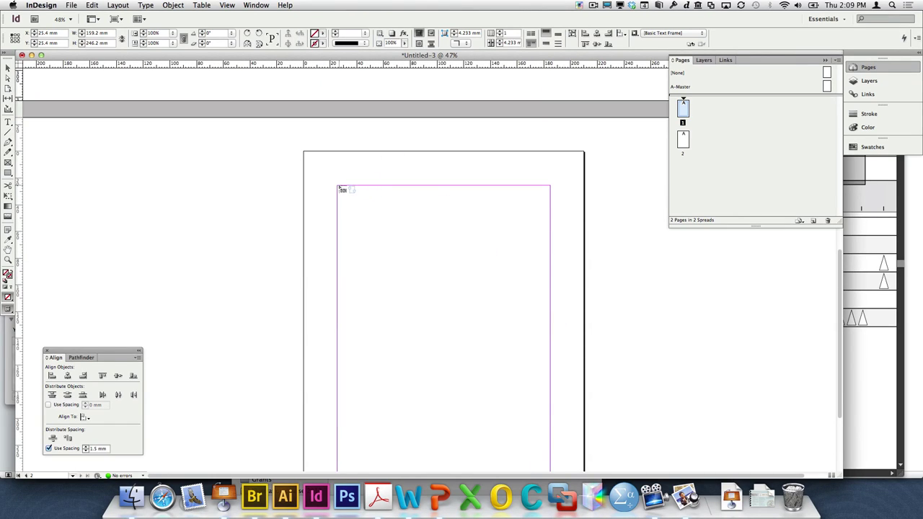
{"action": "left_click", "coordinate": [339, 189]}
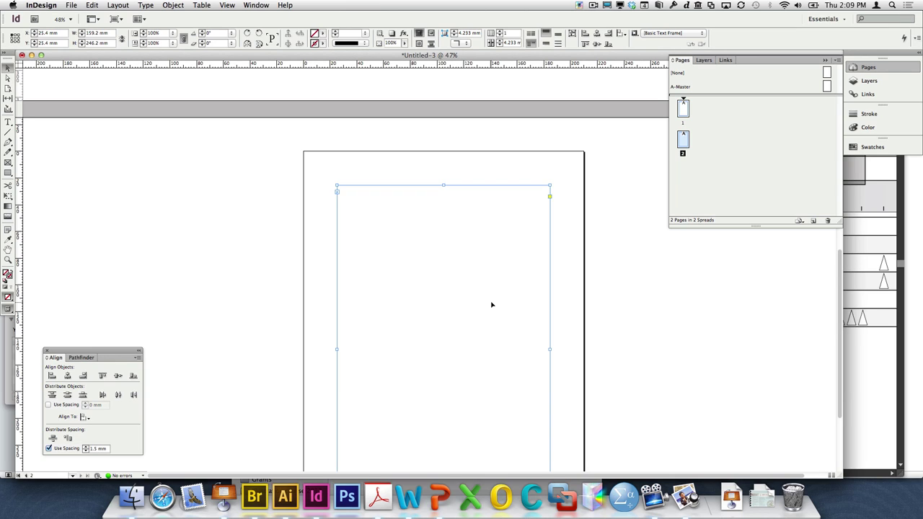
- Select page 1's text frame and choose the Preliminary schedule Word file in Illustration course 2012's Documents folder for placing with import options shown
{"action": "scroll", "coordinate": [505, 349], "scroll_direction": "down", "scroll_amount": 10}
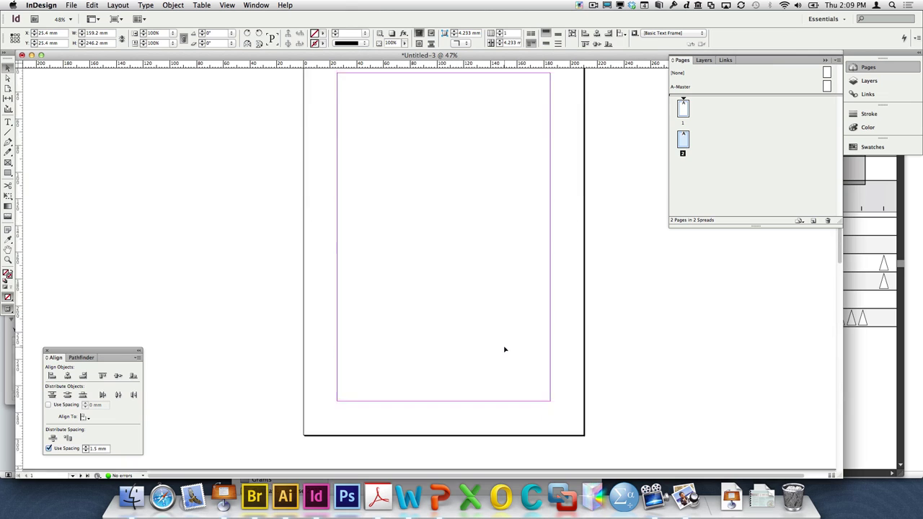
{"action": "left_click", "coordinate": [448, 298]}
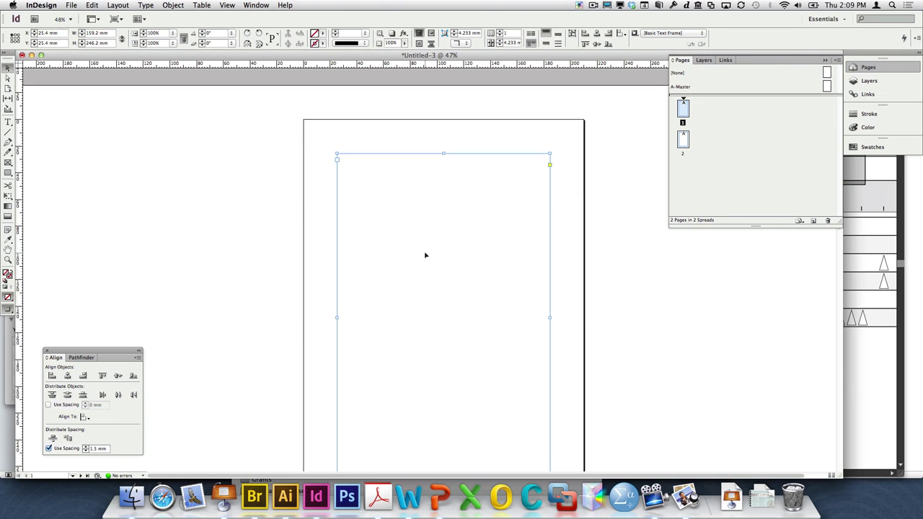
{"action": "left_click", "coordinate": [78, 5]}
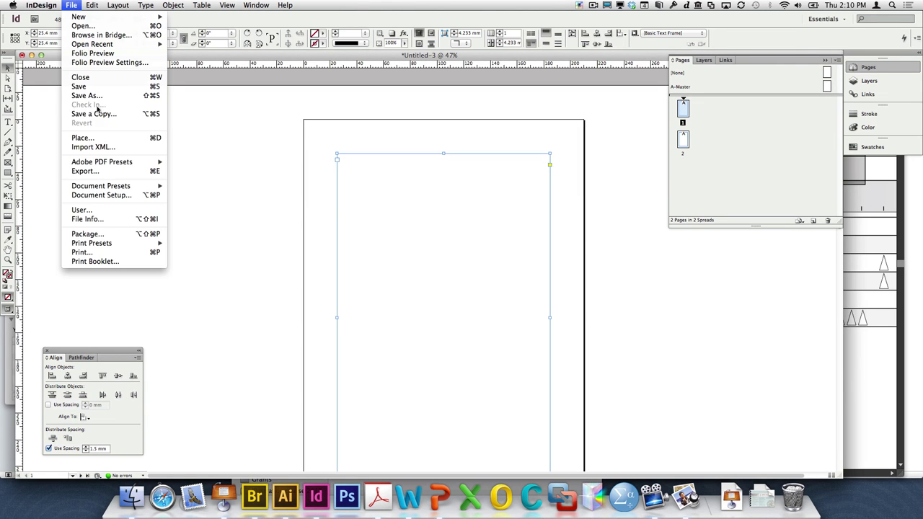
{"action": "left_click", "coordinate": [99, 139]}
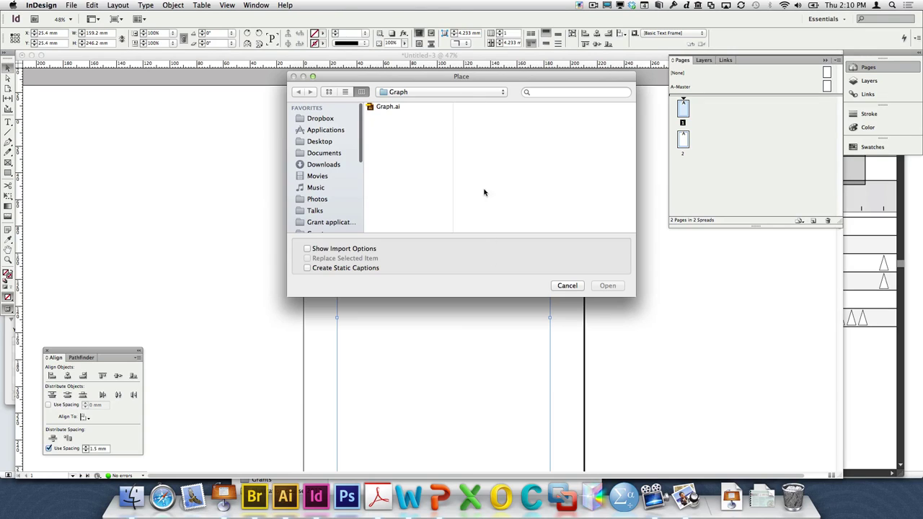
{"action": "scroll", "coordinate": [330, 208], "scroll_direction": "down", "scroll_amount": 3}
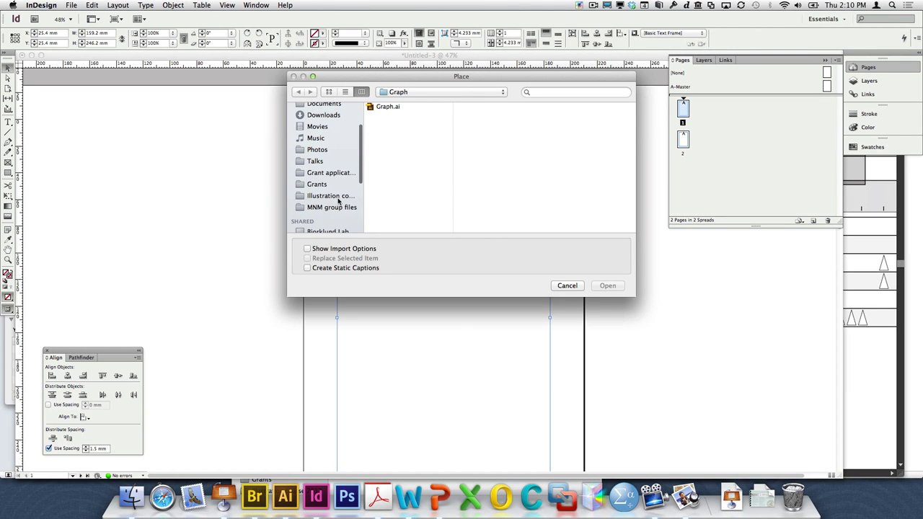
{"action": "left_click", "coordinate": [337, 201]}
{"action": "scroll", "coordinate": [418, 170], "scroll_direction": "down", "scroll_amount": 1}
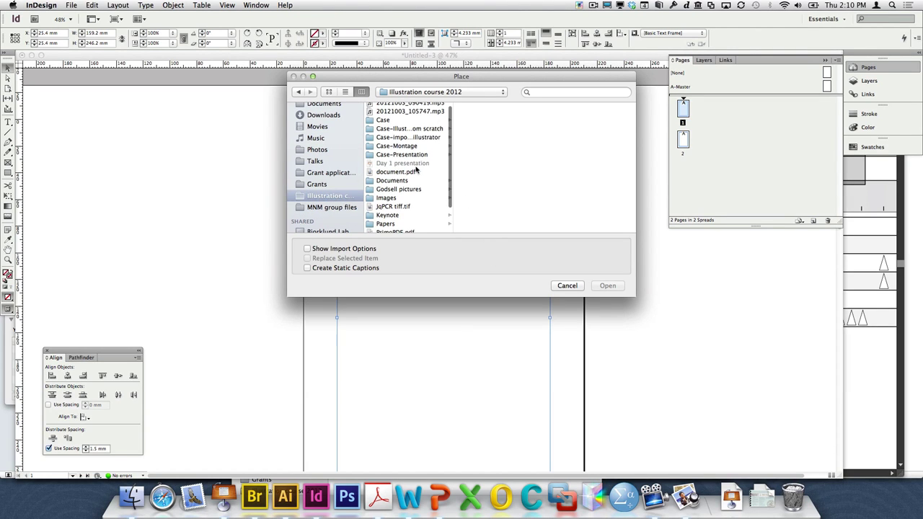
{"action": "scroll", "coordinate": [416, 148], "scroll_direction": "down", "scroll_amount": 3}
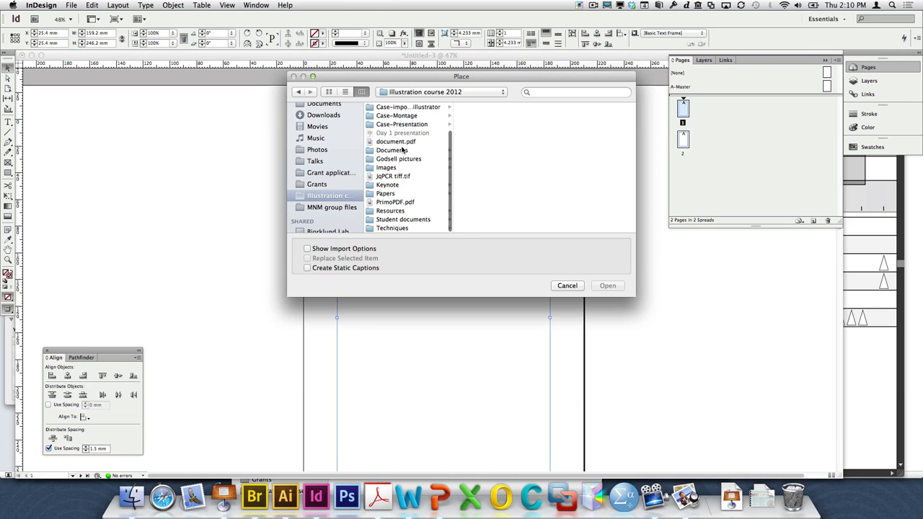
{"action": "left_click", "coordinate": [418, 151]}
{"action": "left_click", "coordinate": [514, 184]}
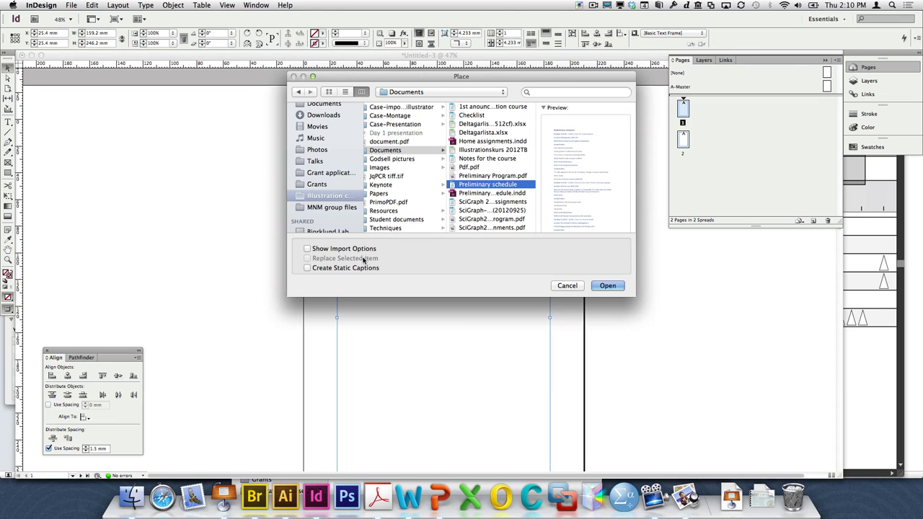
{"action": "left_click", "coordinate": [308, 249]}
{"action": "left_click", "coordinate": [607, 286]}
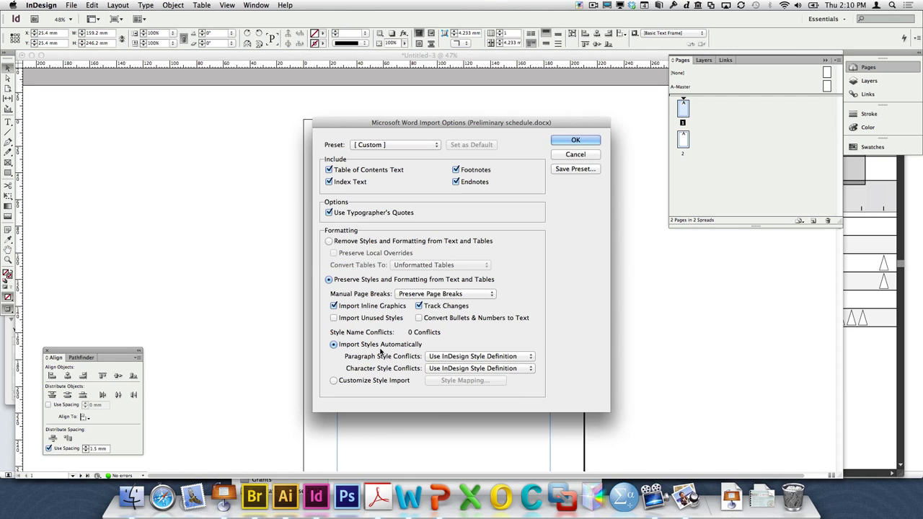
- Resolve paragraph style conflicts with Redefine InDesign Style and place the Word schedule into page 1's threaded text frame
{"action": "left_click", "coordinate": [443, 356]}
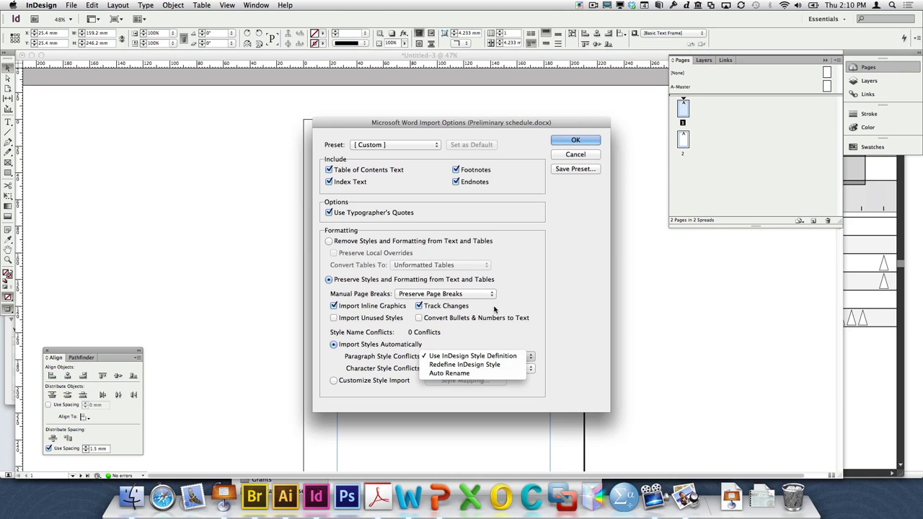
{"action": "left_click", "coordinate": [512, 365]}
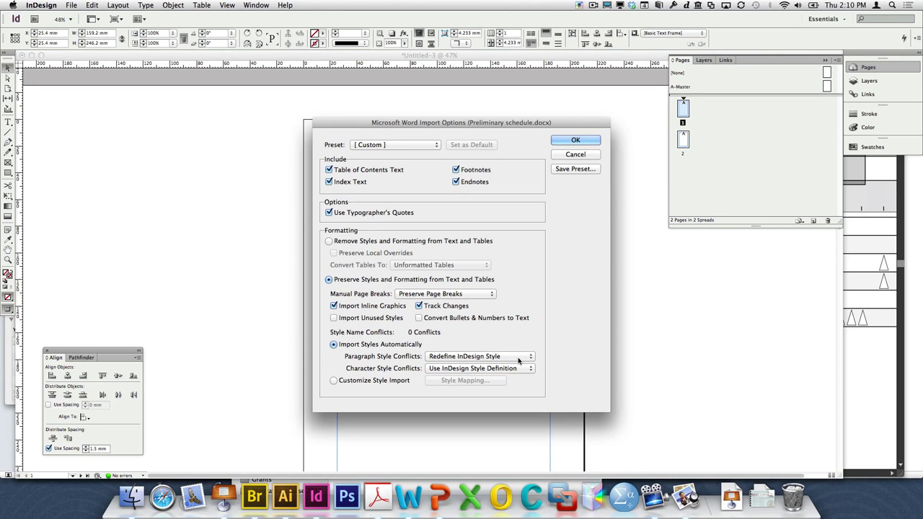
{"action": "left_click", "coordinate": [523, 369]}
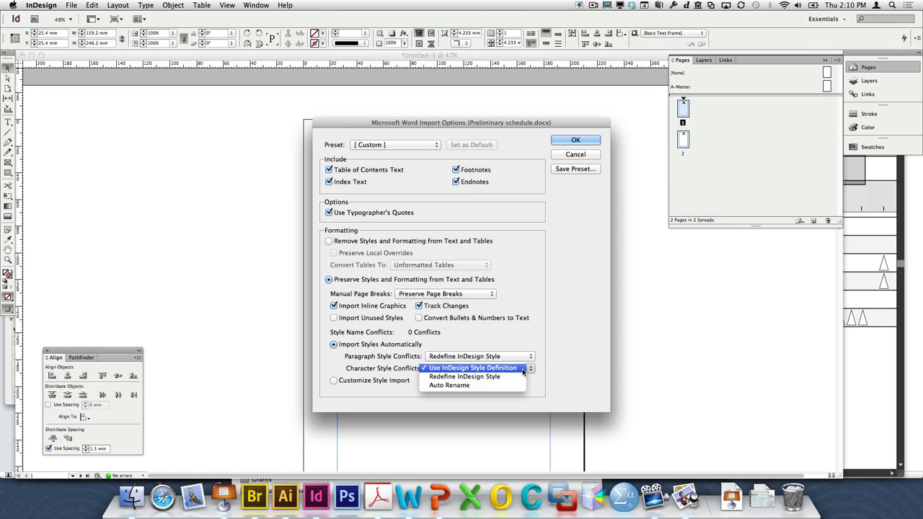
{"action": "left_click", "coordinate": [564, 370]}
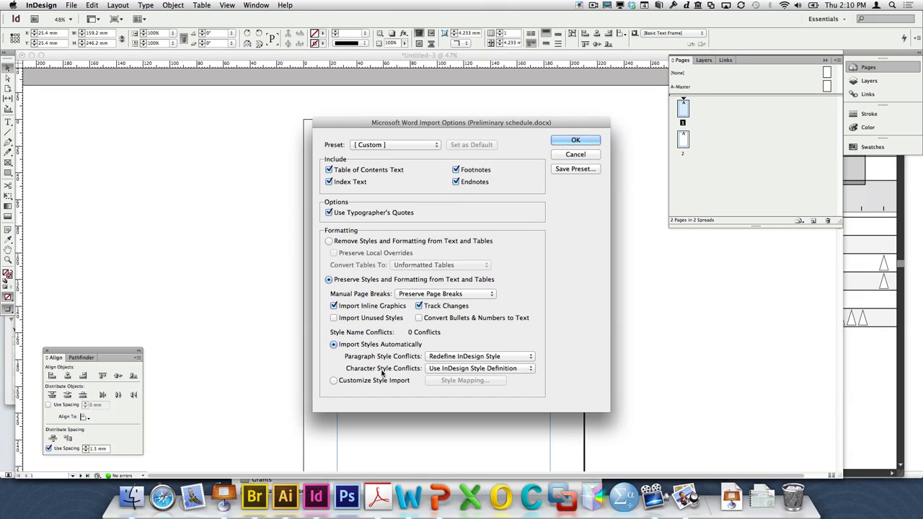
{"action": "left_click", "coordinate": [487, 370]}
{"action": "left_click", "coordinate": [557, 399]}
{"action": "left_click", "coordinate": [589, 145]}
{"action": "left_click", "coordinate": [385, 168]}
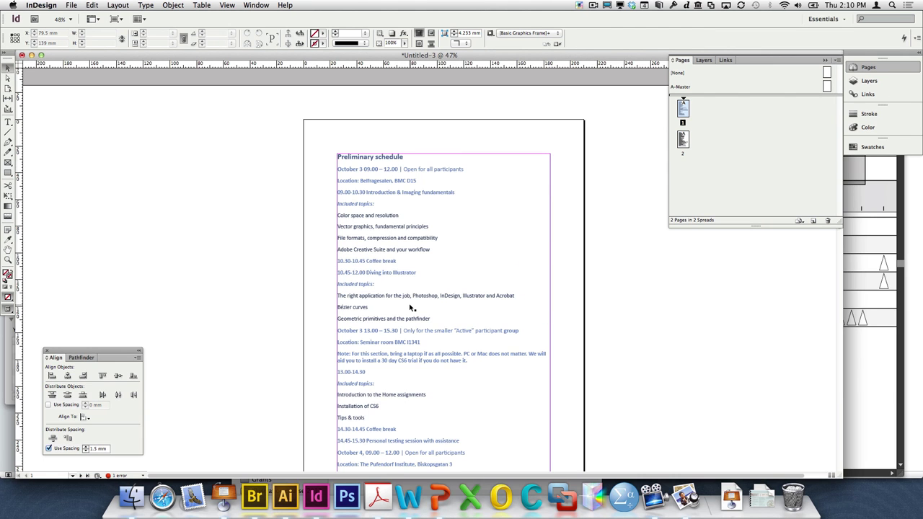
- Display the document's paragraph styles, move their list beside the page and enlarge it so every imported style fits
{"action": "scroll", "coordinate": [409, 308], "scroll_direction": "down", "scroll_amount": 3}
{"action": "scroll", "coordinate": [423, 319], "scroll_direction": "up", "scroll_amount": 15}
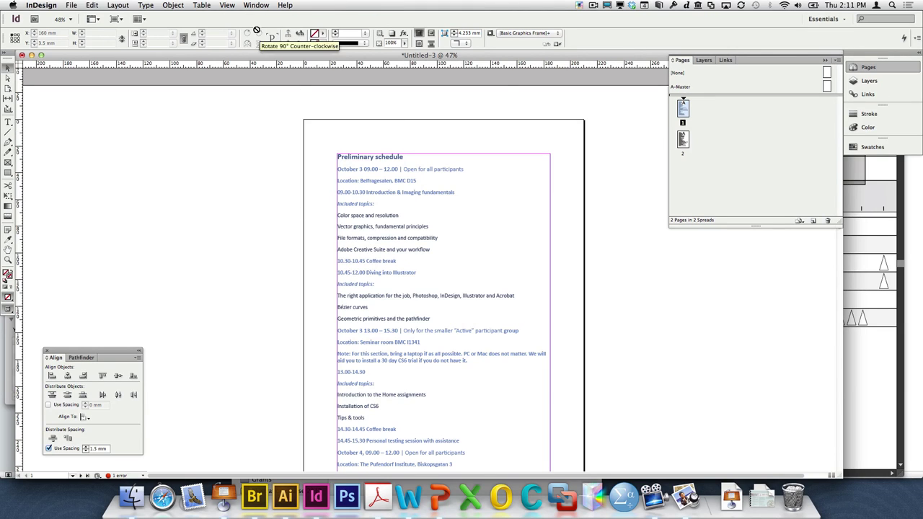
{"action": "left_click", "coordinate": [226, 5]}
{"action": "mouse_move", "coordinate": [244, 4]}
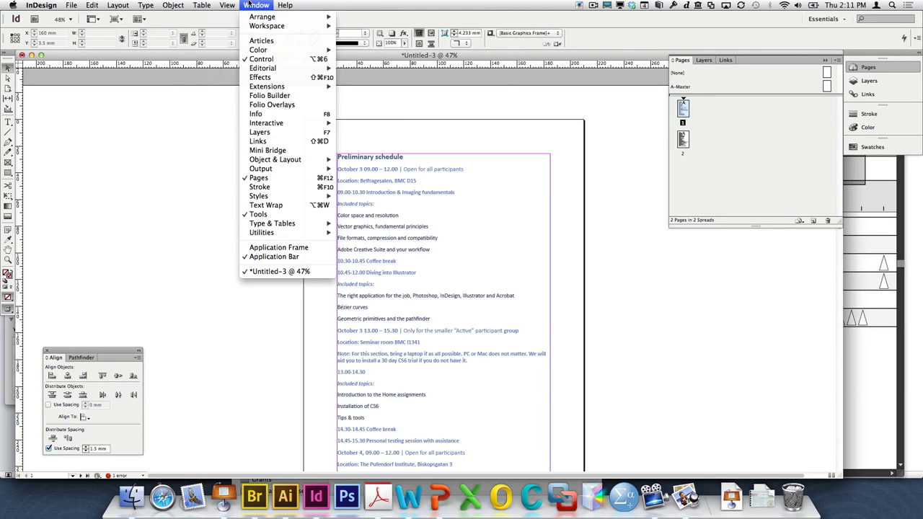
{"action": "mouse_move", "coordinate": [295, 224]}
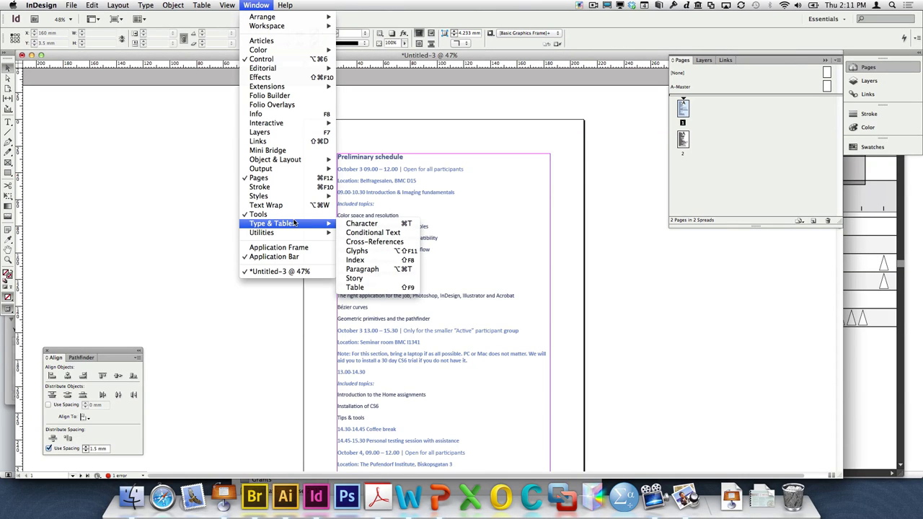
{"action": "mouse_move", "coordinate": [297, 197]}
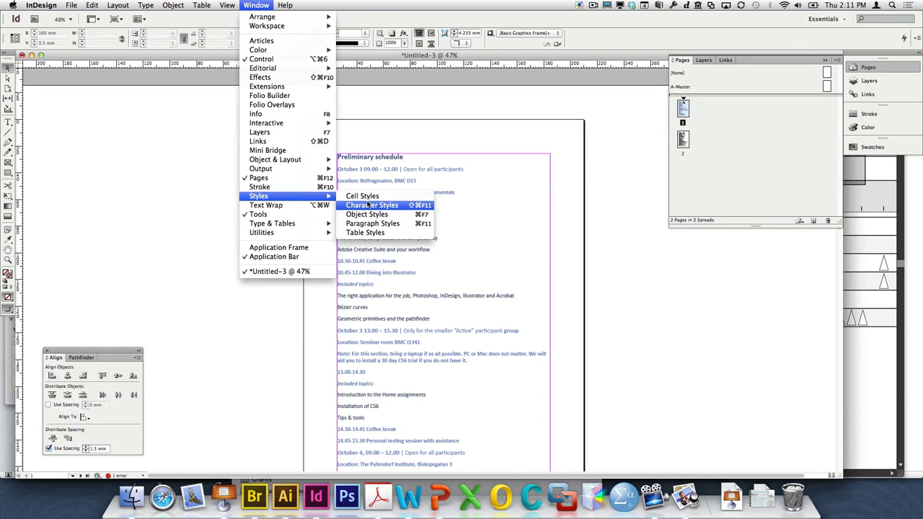
{"action": "left_click", "coordinate": [376, 225]}
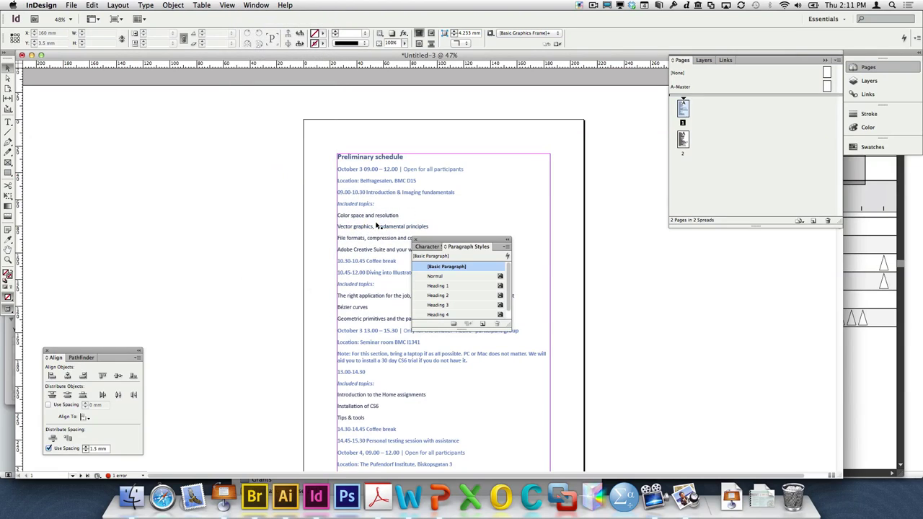
{"action": "left_click_drag", "start_coordinate": [468, 241], "coordinate": [657, 87]}
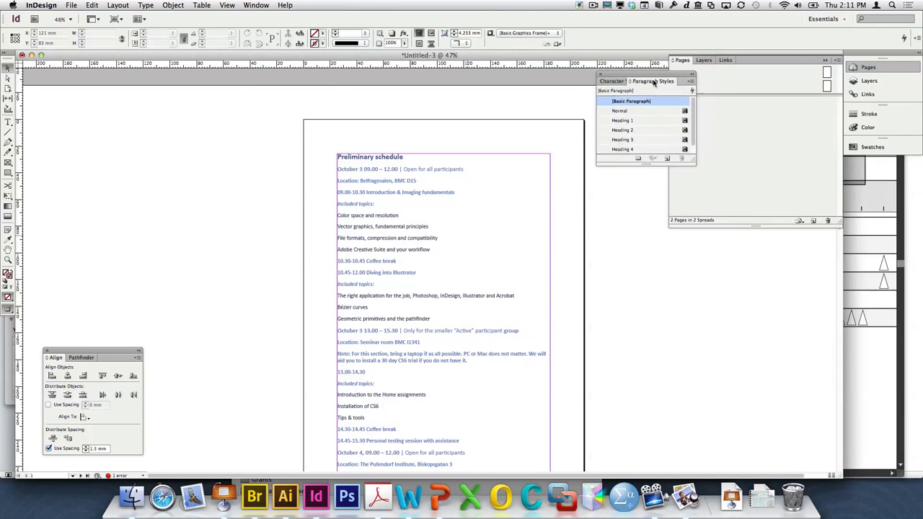
{"action": "left_click_drag", "start_coordinate": [697, 173], "coordinate": [856, 271]}
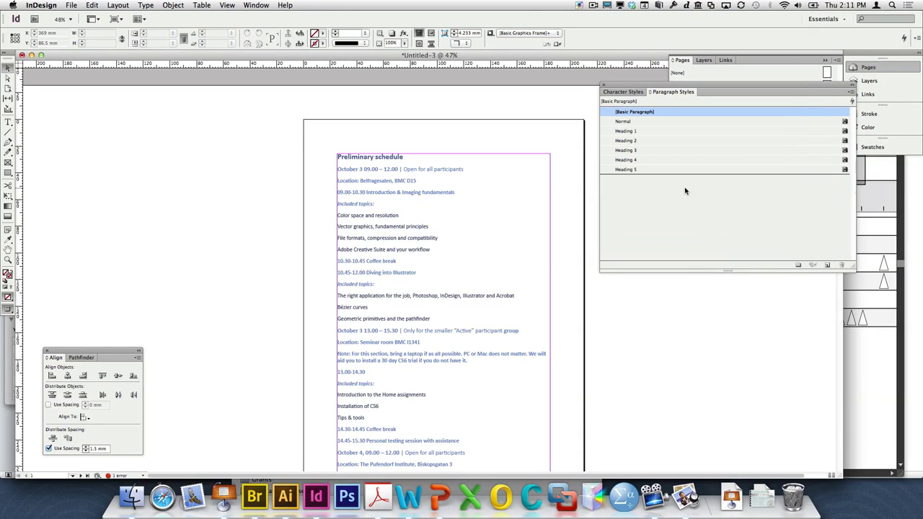
- Select the "October 3 09.00 – 12.00" heading line and reduce its space before to 0 mm
{"action": "double_click", "coordinate": [471, 166]}
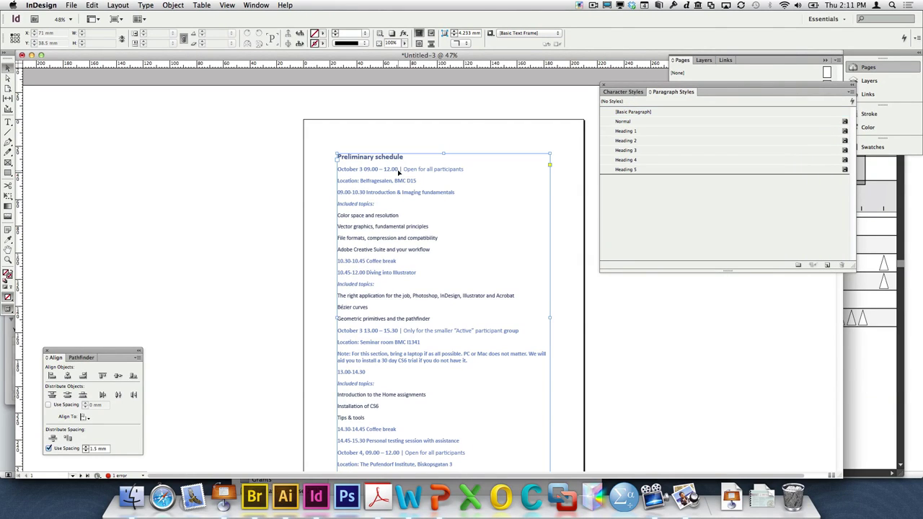
{"action": "triple_click", "coordinate": [471, 166]}
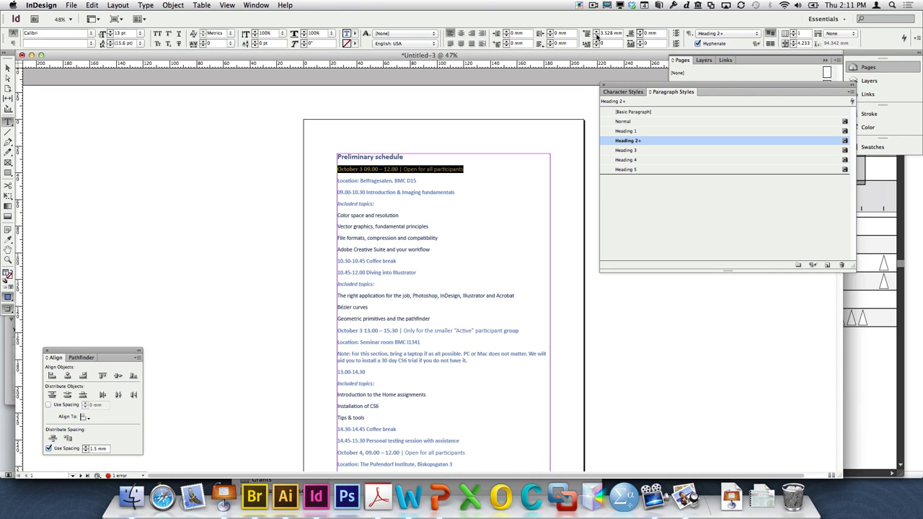
{"action": "left_click", "coordinate": [597, 36]}
{"action": "left_click", "coordinate": [597, 36]}
{"action": "left_click", "coordinate": [597, 36]}
{"action": "left_click", "coordinate": [597, 36]}
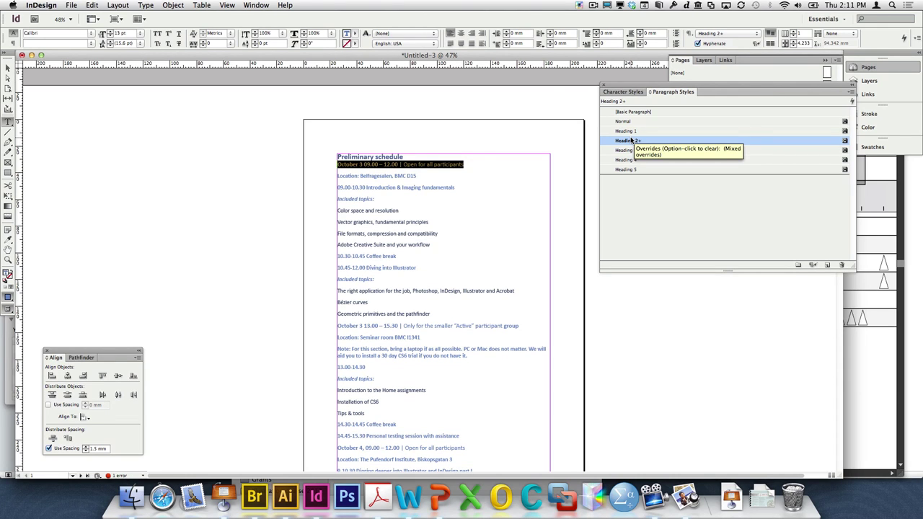
- Reapply the Heading 2 style to the selected October 3 line, clearing its overrides
{"action": "right_click", "coordinate": [631, 140]}
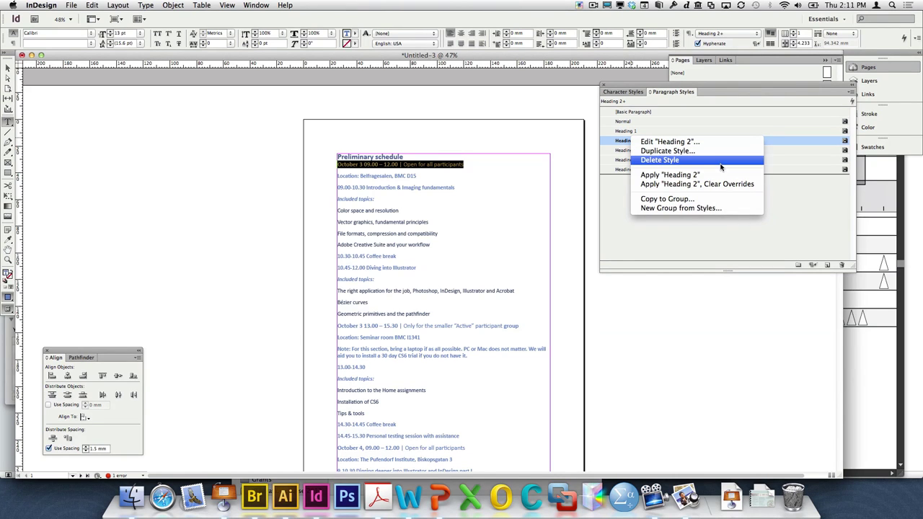
{"action": "left_click", "coordinate": [710, 185]}
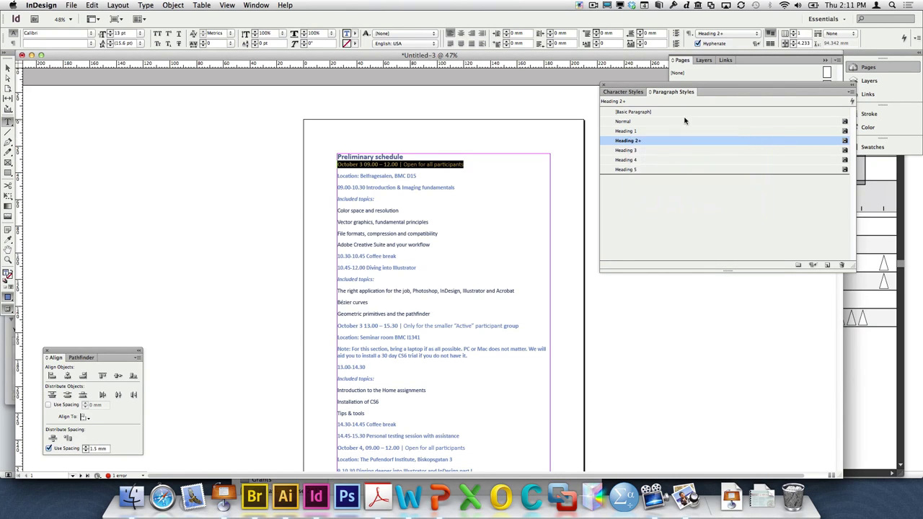
{"action": "right_click", "coordinate": [640, 142]}
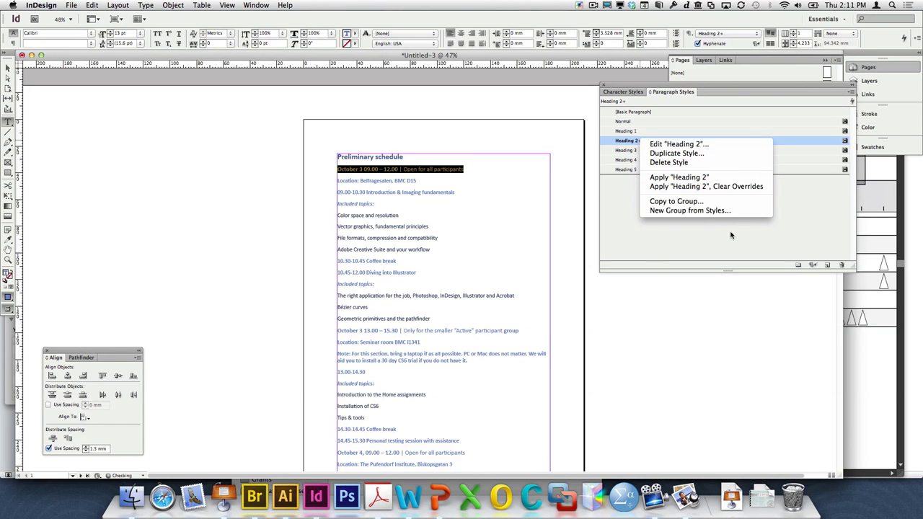
{"action": "left_click", "coordinate": [678, 178]}
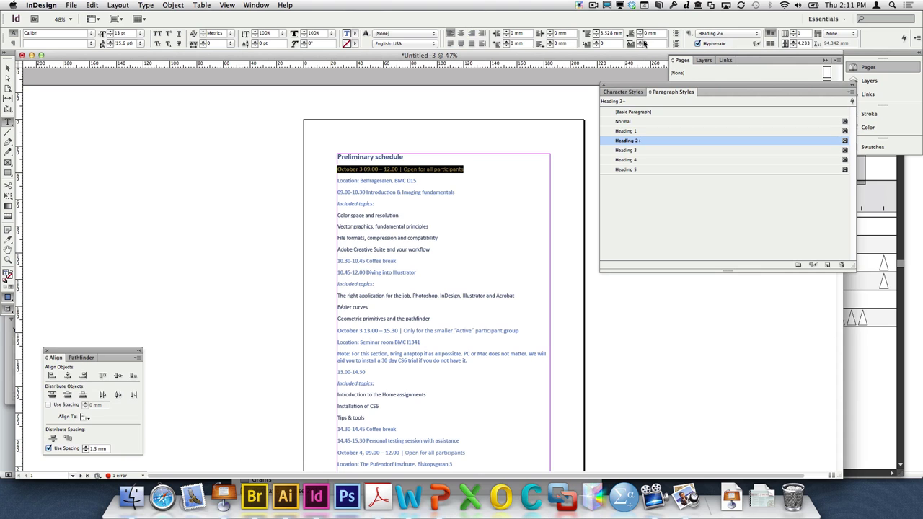
- Set the space before of the selected October 3 heading line to 1 mm
{"action": "left_click", "coordinate": [598, 35]}
{"action": "left_click", "coordinate": [597, 35]}
{"action": "left_click", "coordinate": [597, 35]}
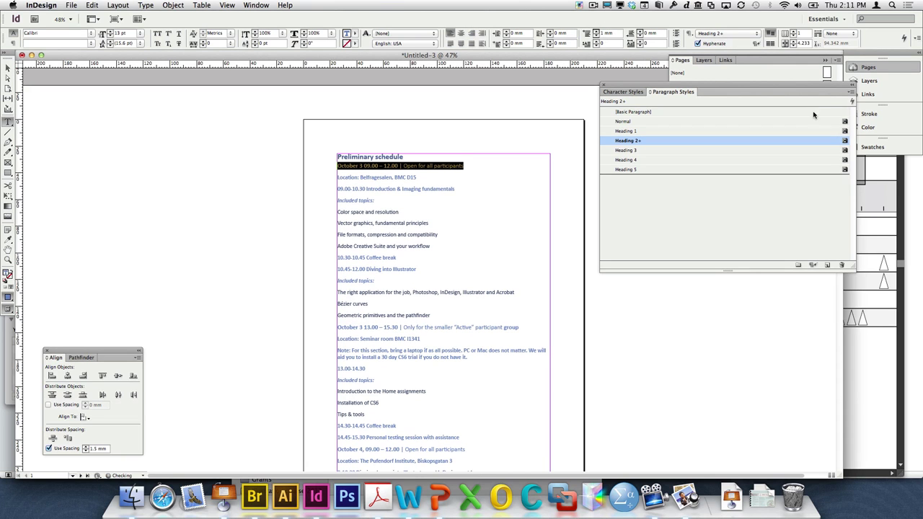
{"action": "left_click", "coordinate": [852, 93]}
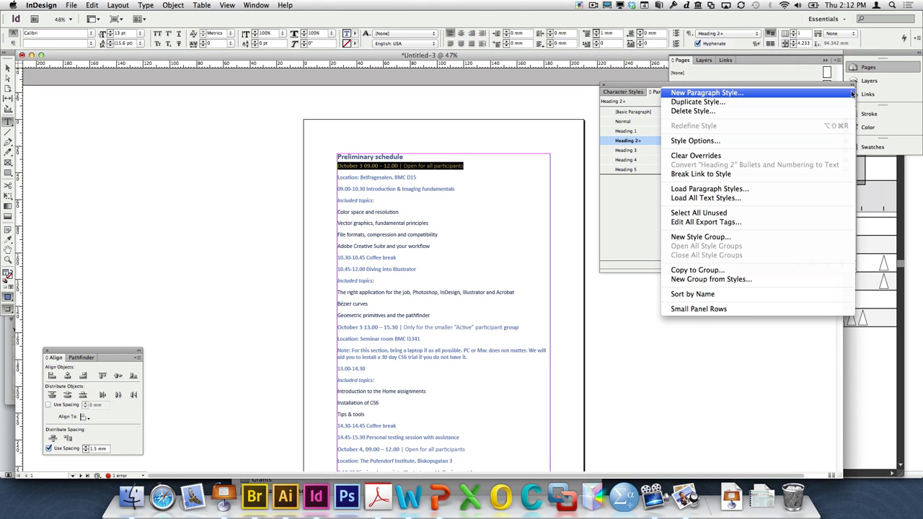
{"action": "key", "text": "Escape"}
- Set the "09.00-10.30 Introduction & Imaging fundamentals" line's space before to 1 mm and redefine Heading 3 from it
{"action": "left_click", "coordinate": [489, 209]}
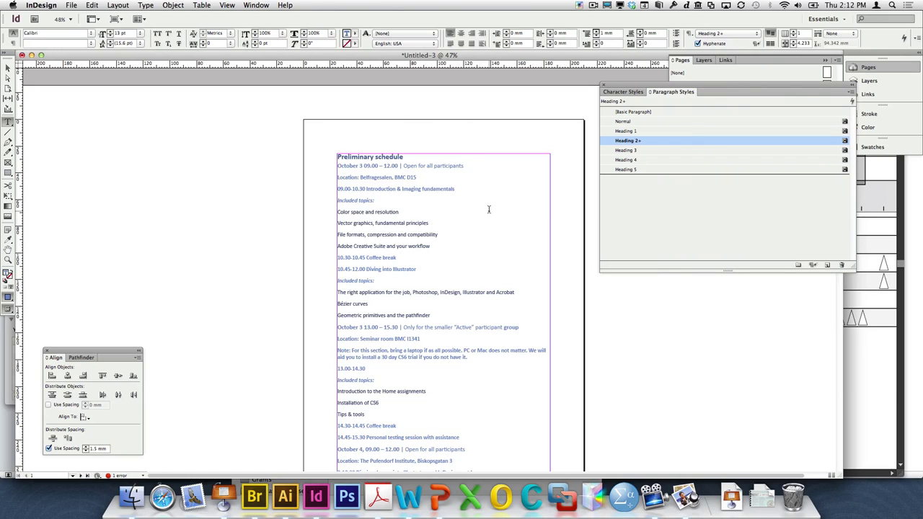
{"action": "key", "text": "Up"}
{"action": "key", "text": "shift+Home"}
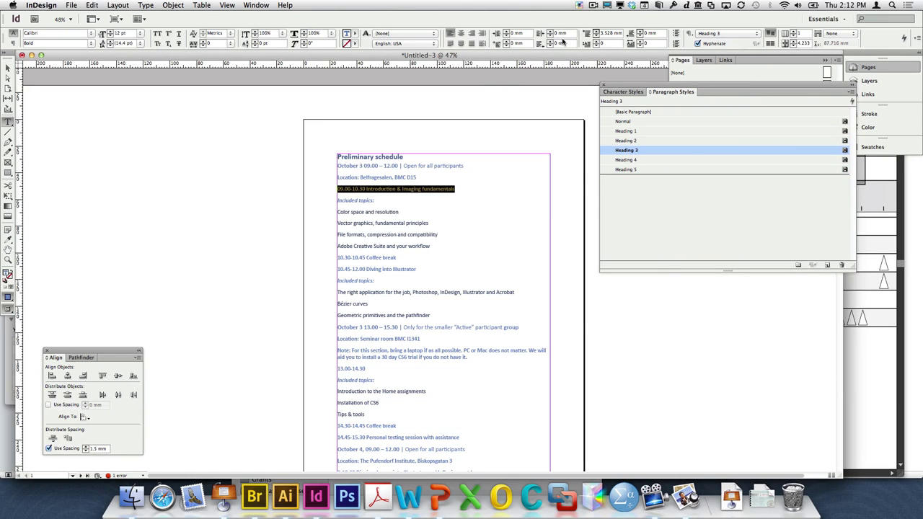
{"action": "left_click", "coordinate": [599, 33]}
{"action": "type", "text": "1"}
{"action": "key", "text": "Return"}
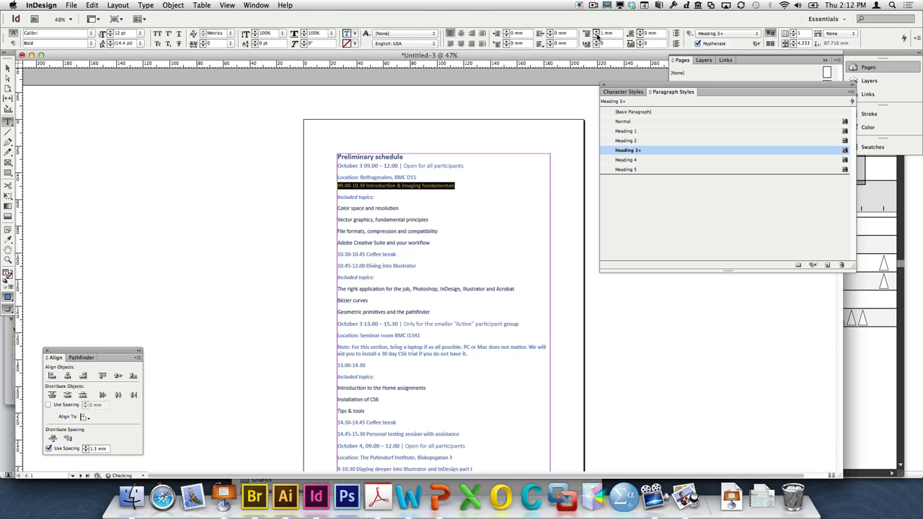
{"action": "left_click", "coordinate": [852, 92]}
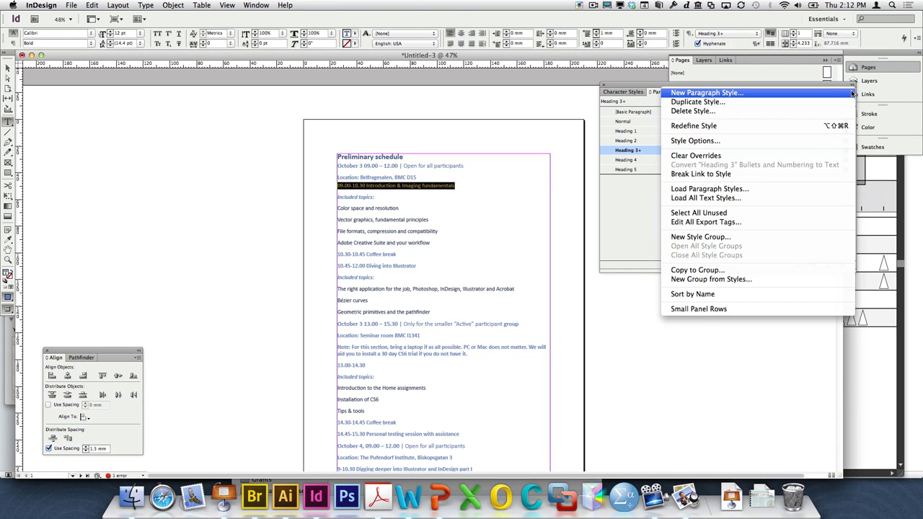
{"action": "left_click", "coordinate": [847, 127]}
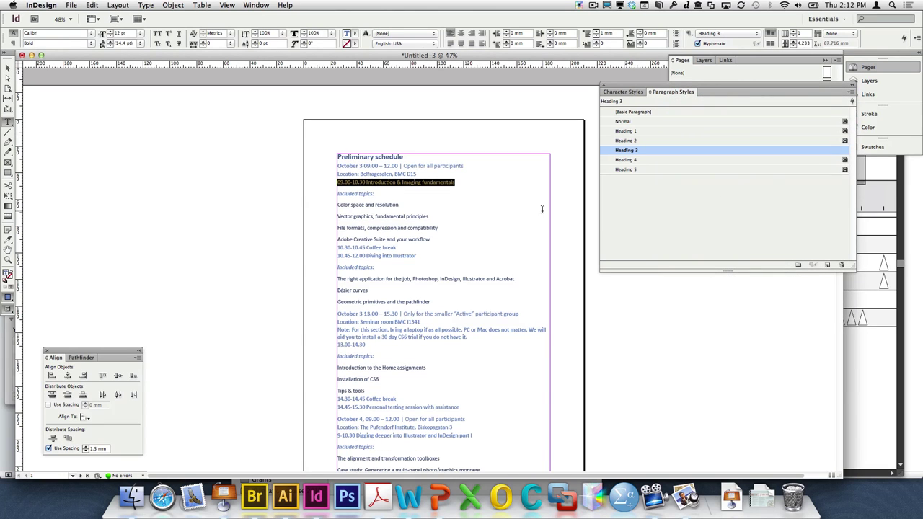
- Set the note paragraph under October 3 13.00 – 15.30 to the Regular font style and redefine Heading 3 from it
{"action": "left_click_drag", "start_coordinate": [363, 256], "coordinate": [398, 257]}
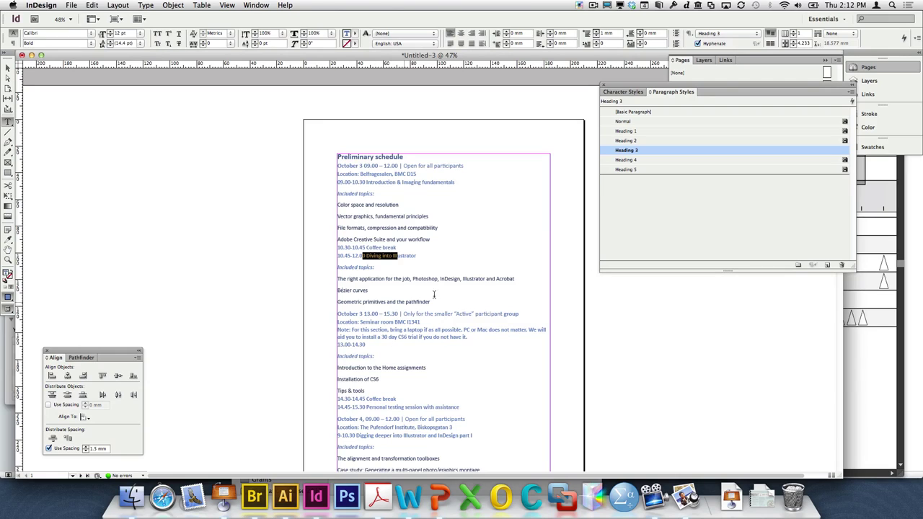
{"action": "left_click_drag", "start_coordinate": [490, 337], "coordinate": [336, 330]}
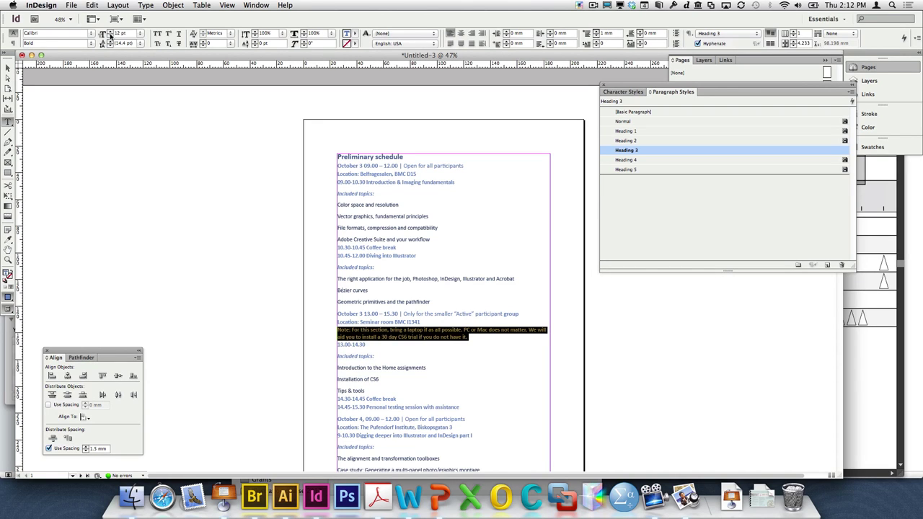
{"action": "left_click", "coordinate": [91, 43]}
{"action": "left_click", "coordinate": [61, 30]}
{"action": "left_click", "coordinate": [91, 43]}
{"action": "left_click", "coordinate": [62, 31]}
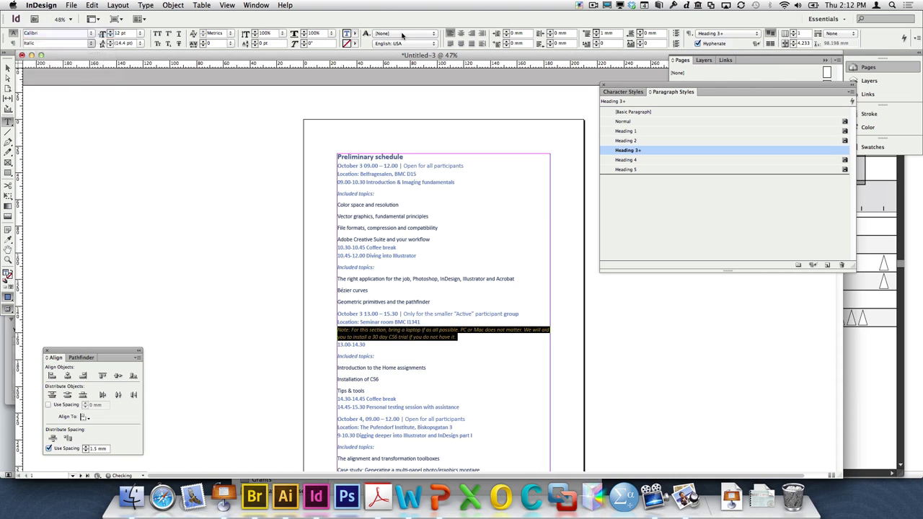
{"action": "right_click", "coordinate": [723, 150]}
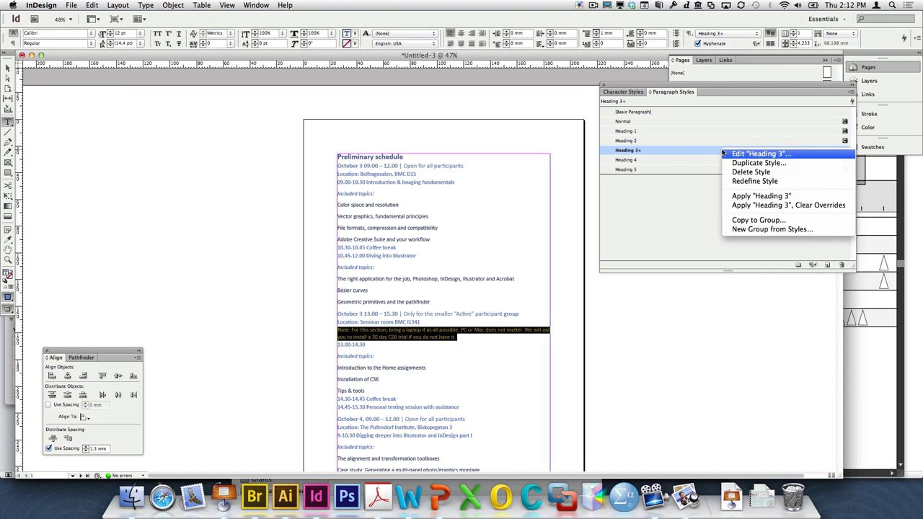
{"action": "left_click", "coordinate": [770, 182]}
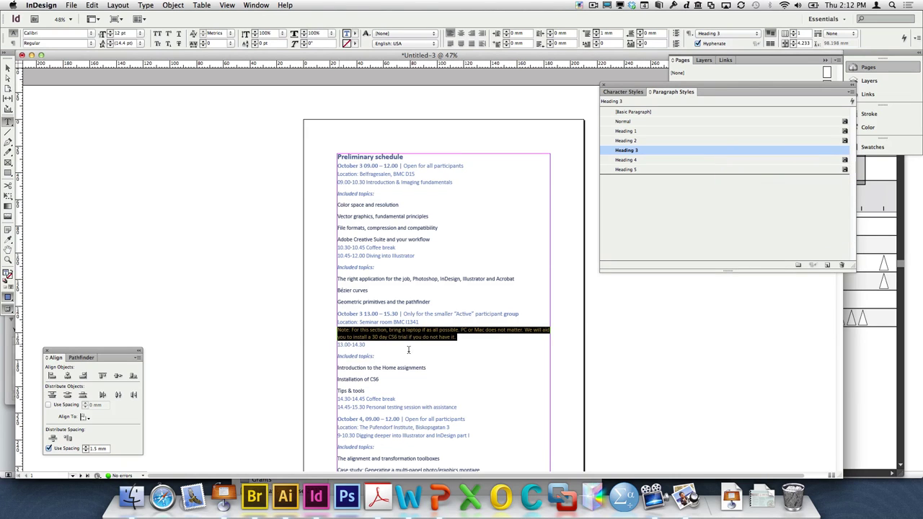
- Select the whole schedule text and place Preliminary schedule.docx again, preserving styles and redefining conflicting InDesign paragraph styles
{"action": "left_click", "coordinate": [377, 354]}
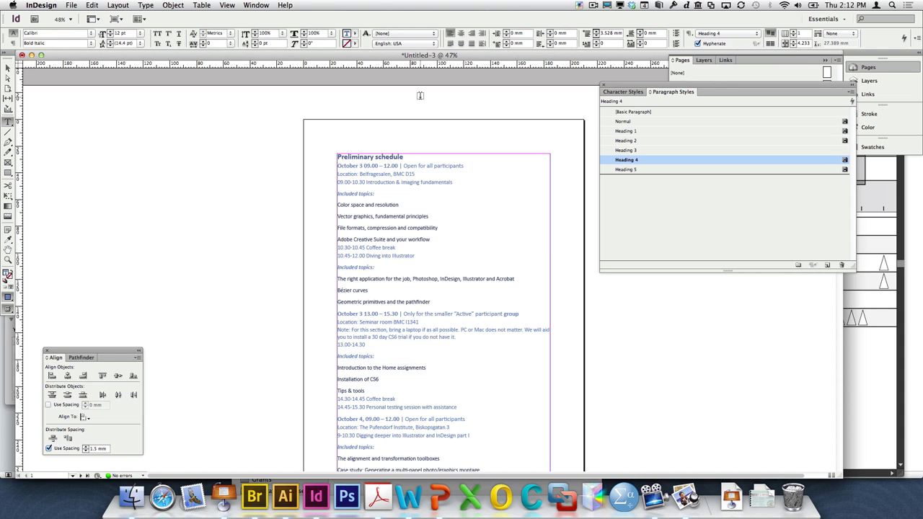
{"action": "key", "text": "super+5"}
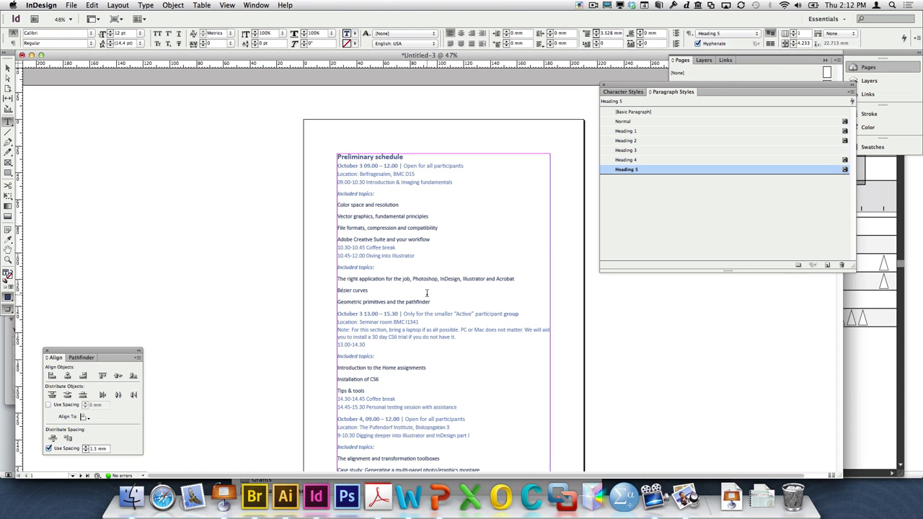
{"action": "key", "text": "super+a"}
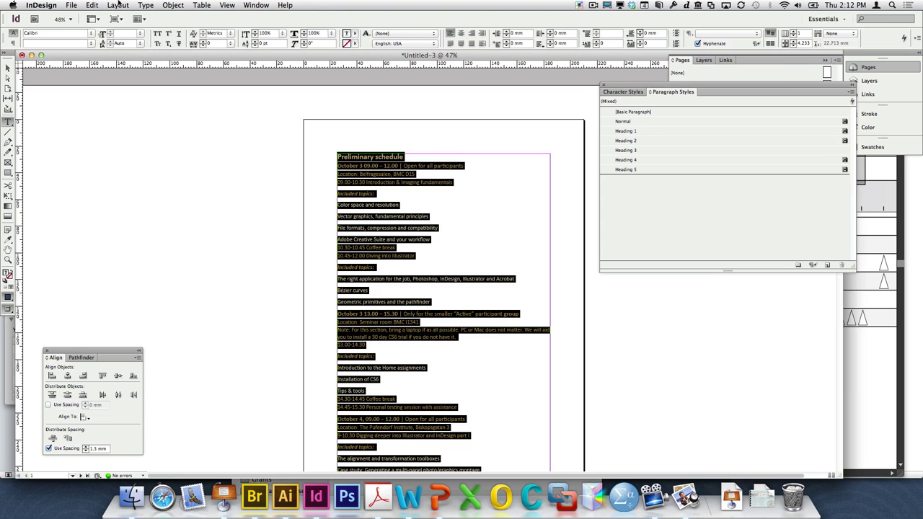
{"action": "left_click", "coordinate": [67, 5]}
{"action": "left_click", "coordinate": [84, 138]}
{"action": "left_click", "coordinate": [517, 185]}
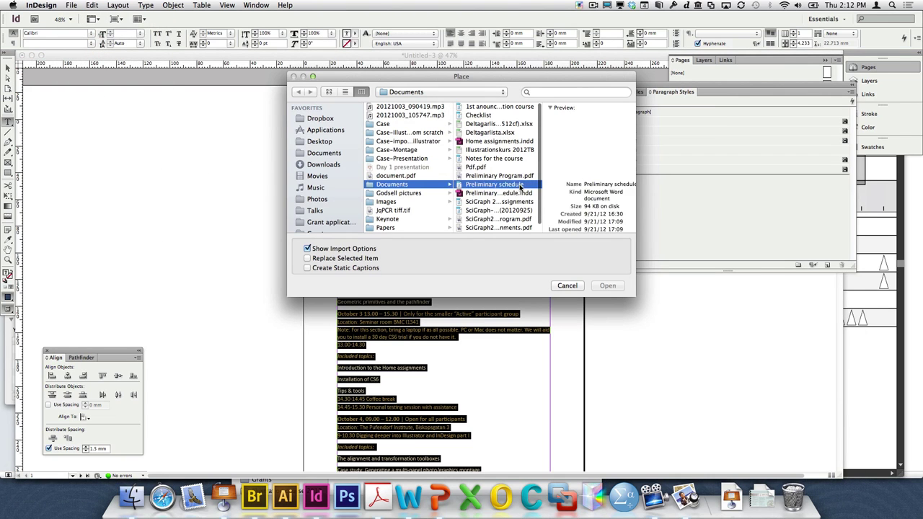
{"action": "left_click", "coordinate": [608, 286]}
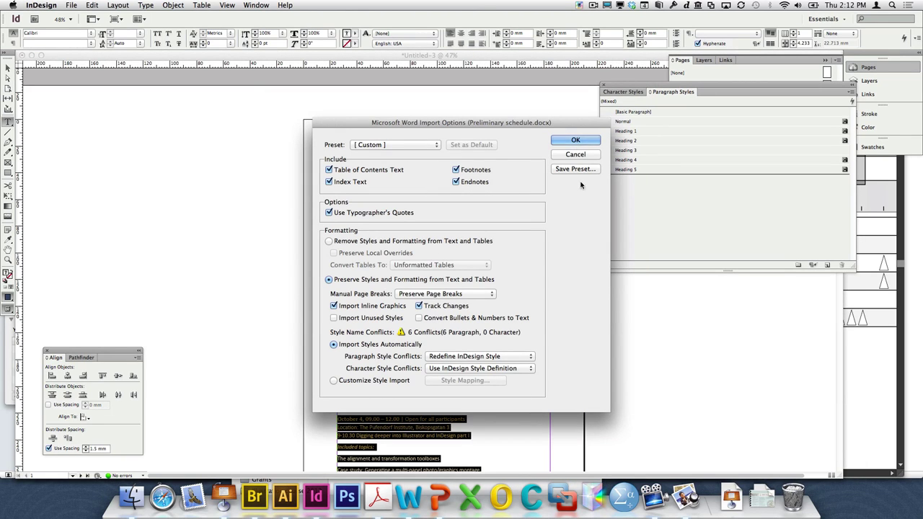
{"action": "left_click", "coordinate": [575, 141]}
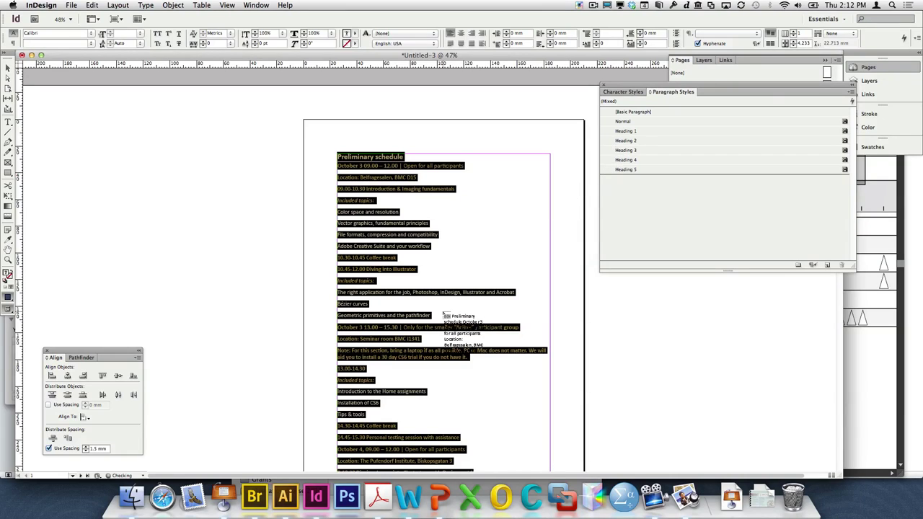
{"action": "left_click", "coordinate": [473, 317]}
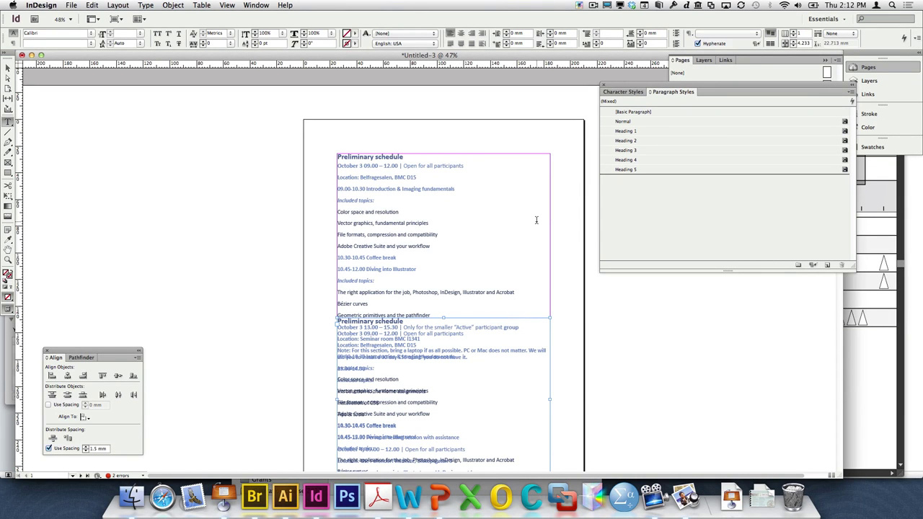
- Undo the duplicate schedule placement, retry placing the loaded text over the existing frame, and undo that attempt too
{"action": "key", "text": "super+z"}
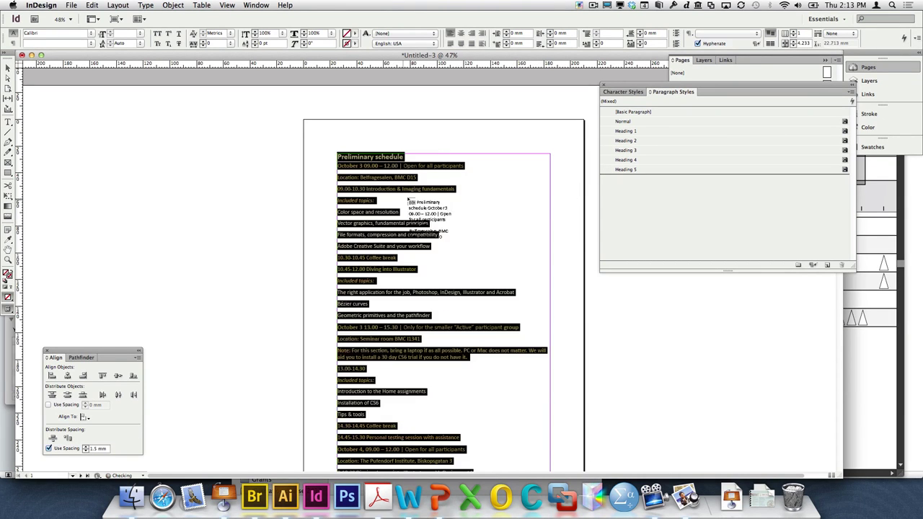
{"action": "left_click", "coordinate": [411, 217]}
{"action": "key", "text": "super+z"}
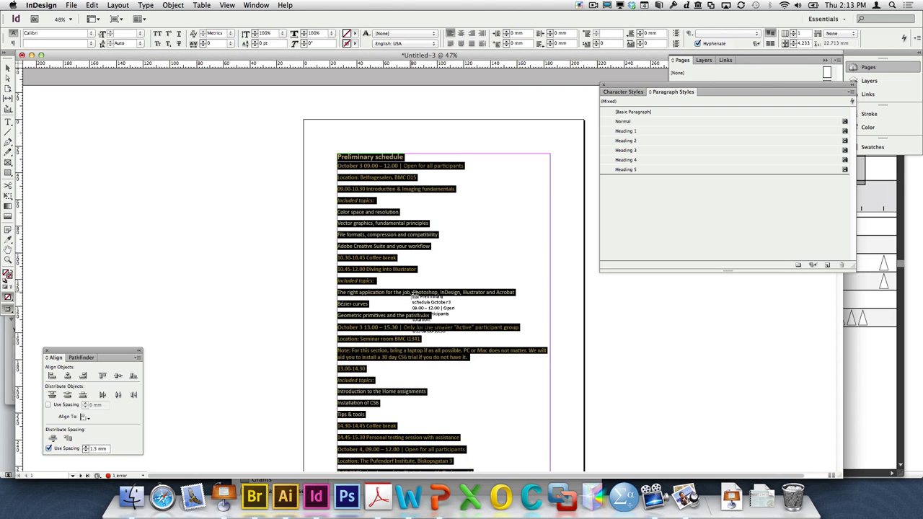
{"action": "key", "text": "super+z"}
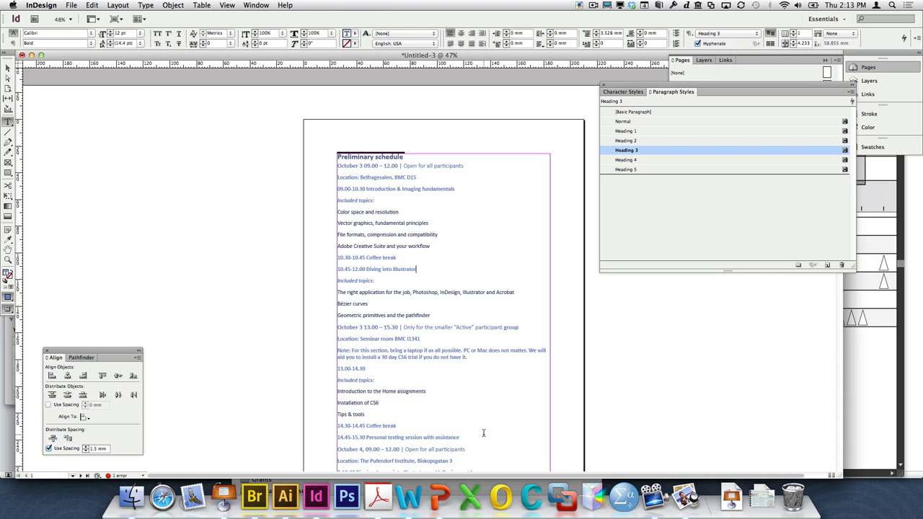
{"action": "scroll", "coordinate": [483, 433], "scroll_direction": "down", "scroll_amount": 10}
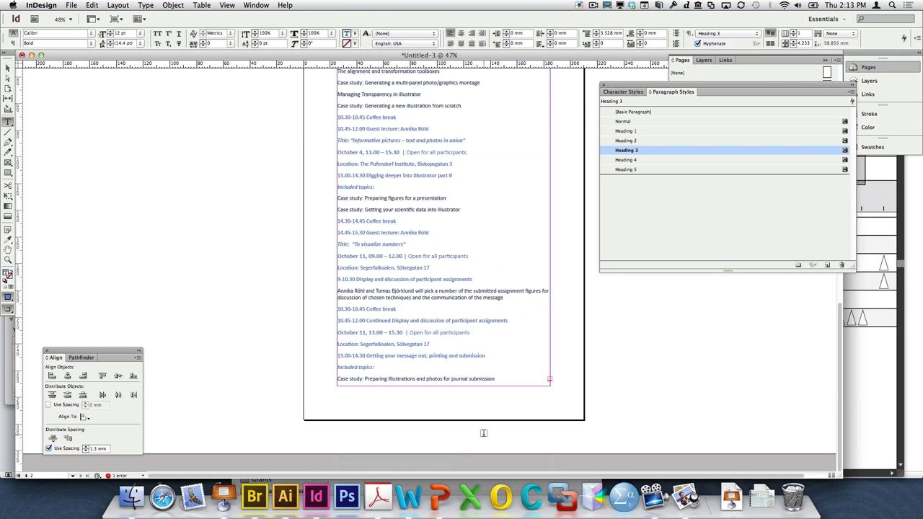
{"action": "scroll", "coordinate": [483, 433], "scroll_direction": "up", "scroll_amount": 10}
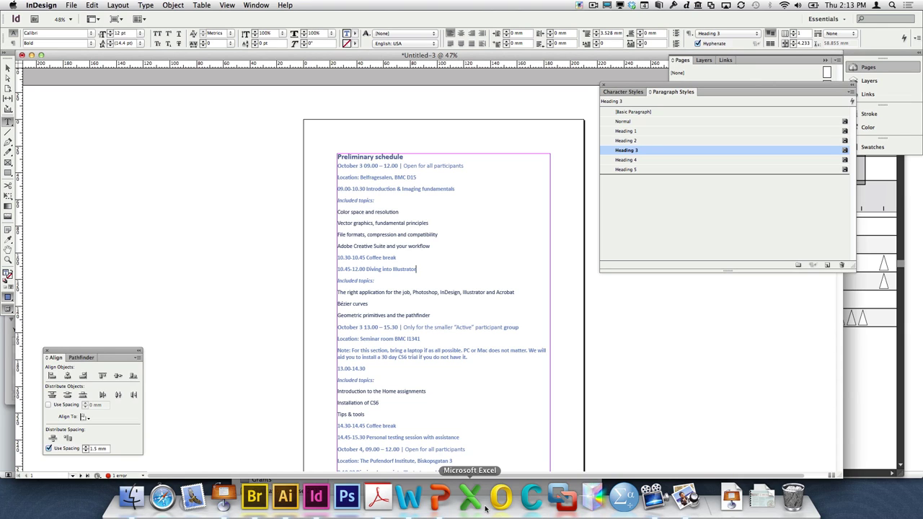
{"action": "left_click", "coordinate": [357, 199]}
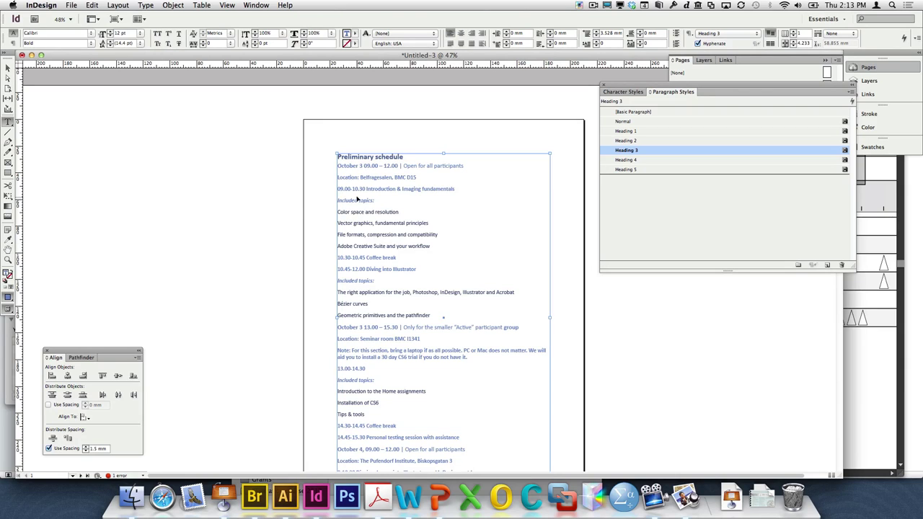
{"action": "double_click", "coordinate": [479, 276]}
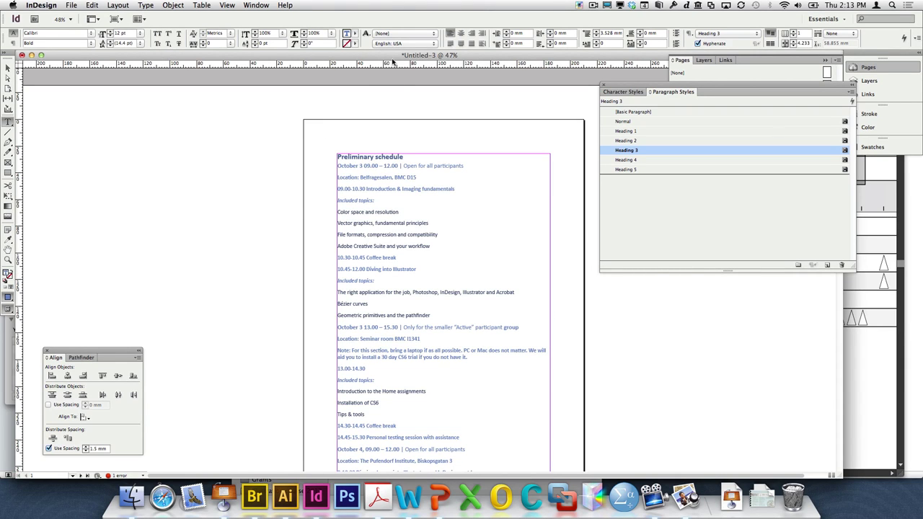
- Close the Untitled-3 document without saving and create a one-page Letter document with facing pages and 12.7 mm margins
{"action": "left_click_drag", "start_coordinate": [397, 57], "coordinate": [503, 132]}
{"action": "key", "text": "super+w"}
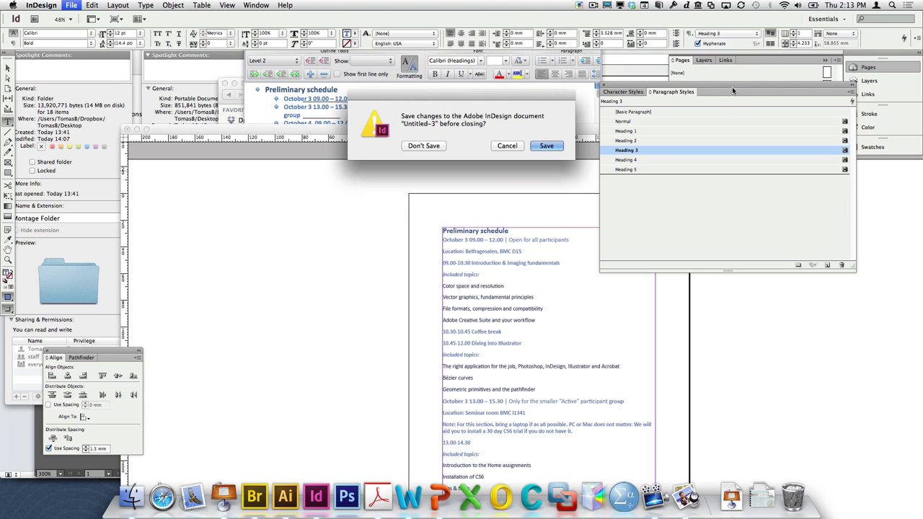
{"action": "left_click", "coordinate": [424, 146]}
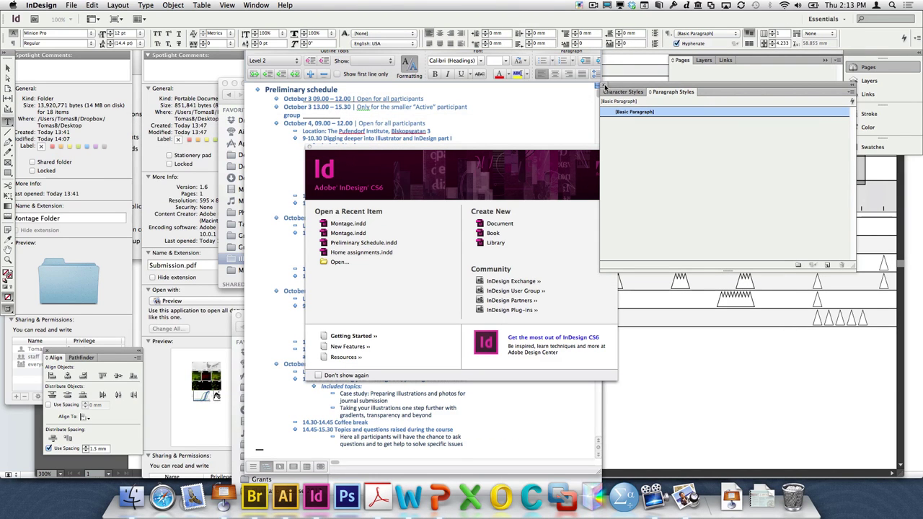
{"action": "left_click", "coordinate": [504, 225]}
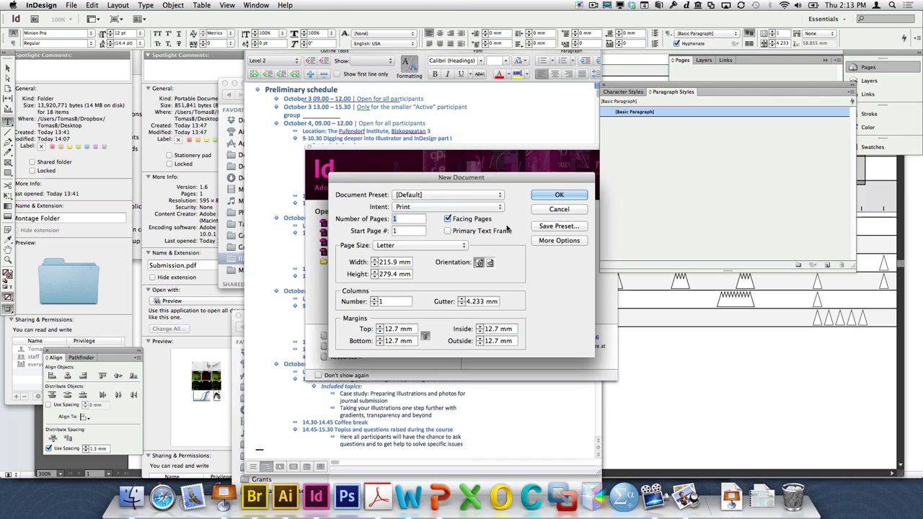
{"action": "left_click", "coordinate": [574, 196]}
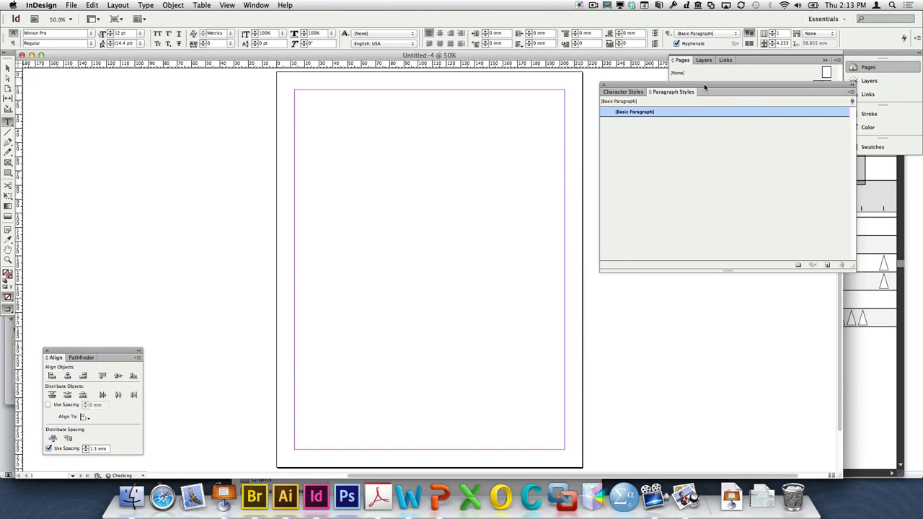
- Move the paragraph styles list clear of the page thumbnails, enlarge the master pages area, and select A-Master's right-hand page
{"action": "left_click_drag", "start_coordinate": [704, 84], "coordinate": [758, 244]}
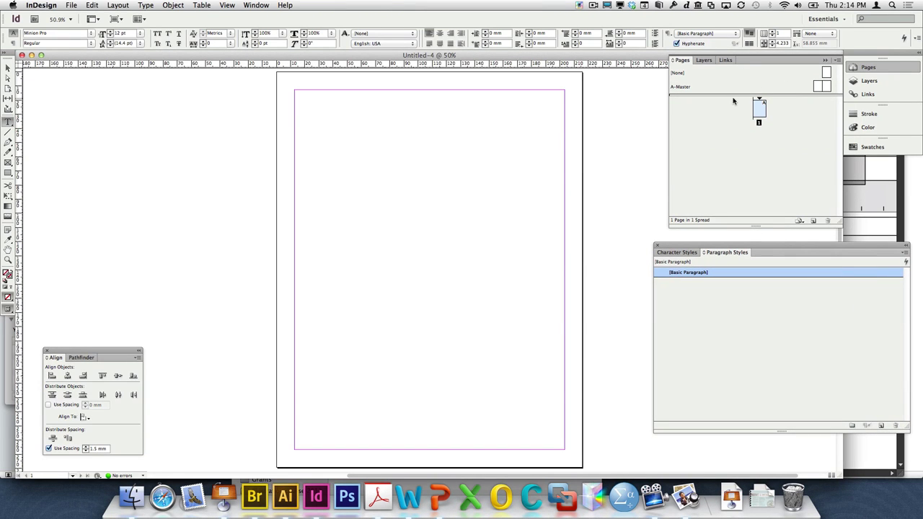
{"action": "left_click_drag", "start_coordinate": [734, 95], "coordinate": [733, 147]}
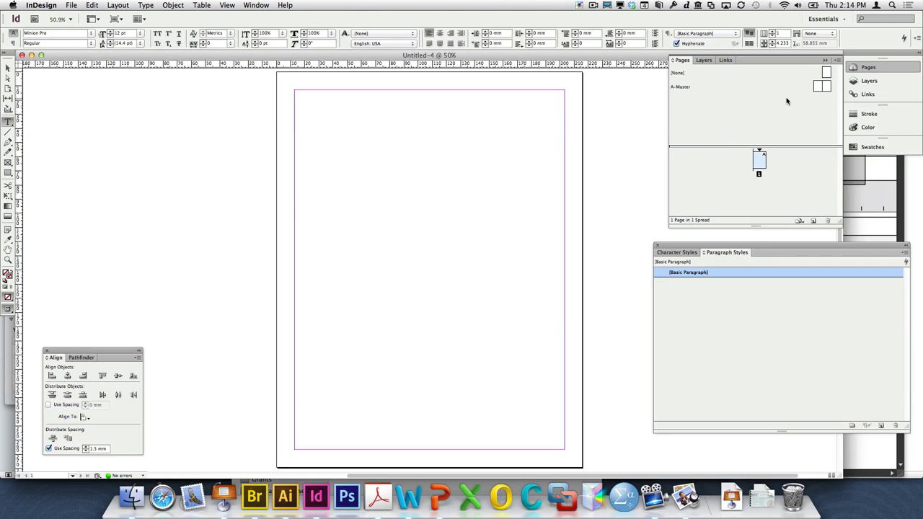
{"action": "left_click", "coordinate": [824, 87]}
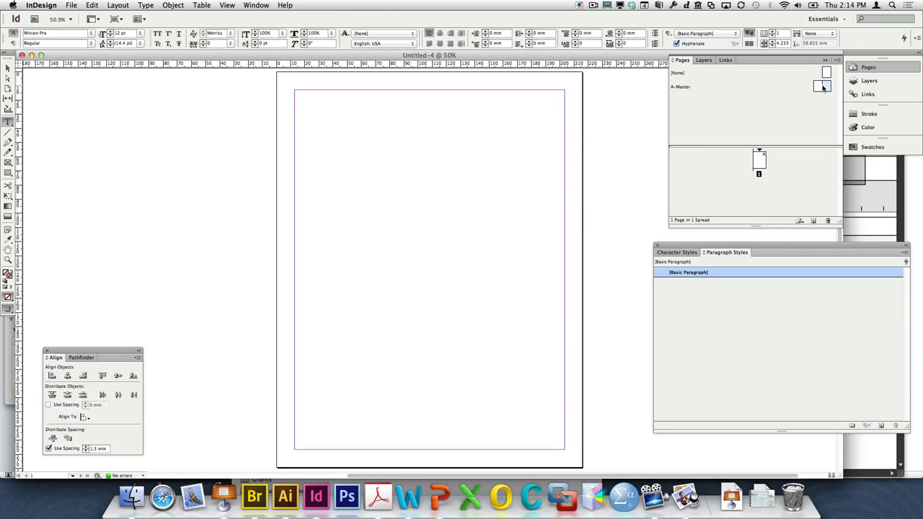